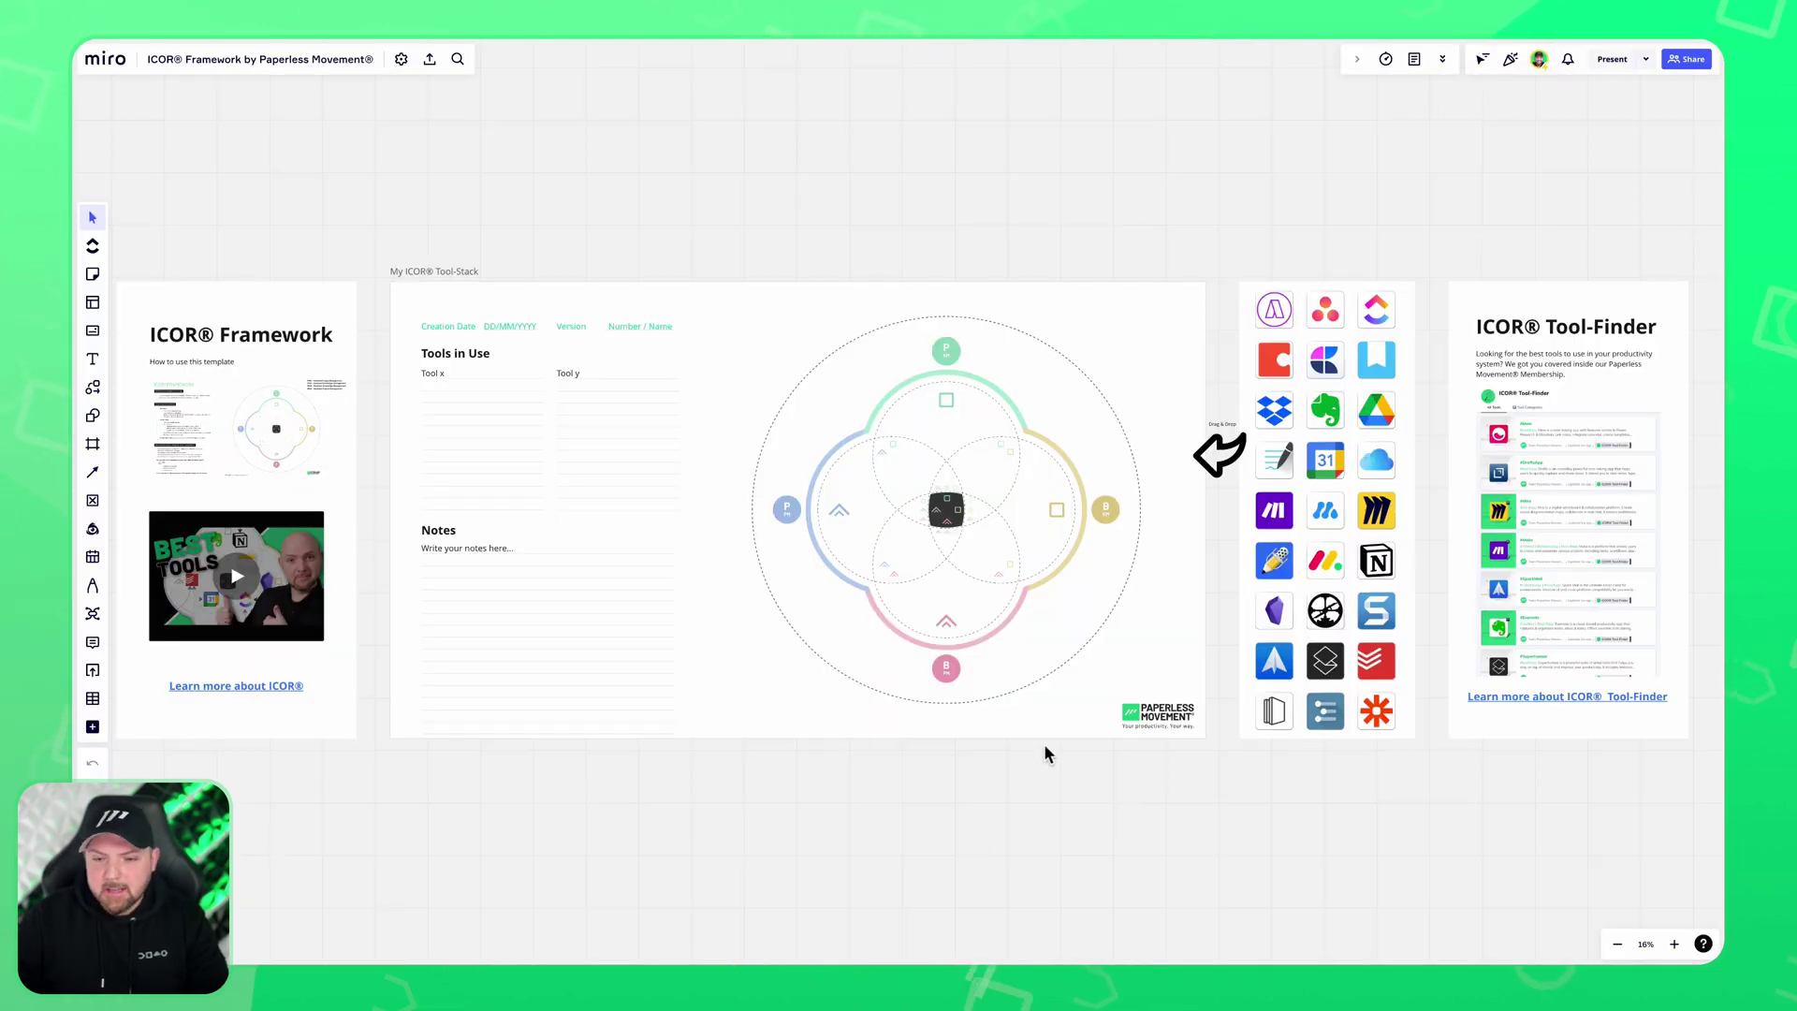
Move the Miro icon out of the tool icon collection into the upper-right corner of the My ICOR® Tool-Stack frame.
{"action": "scroll", "coordinate": [975, 521], "scroll_direction": "up", "scroll_amount": 5}
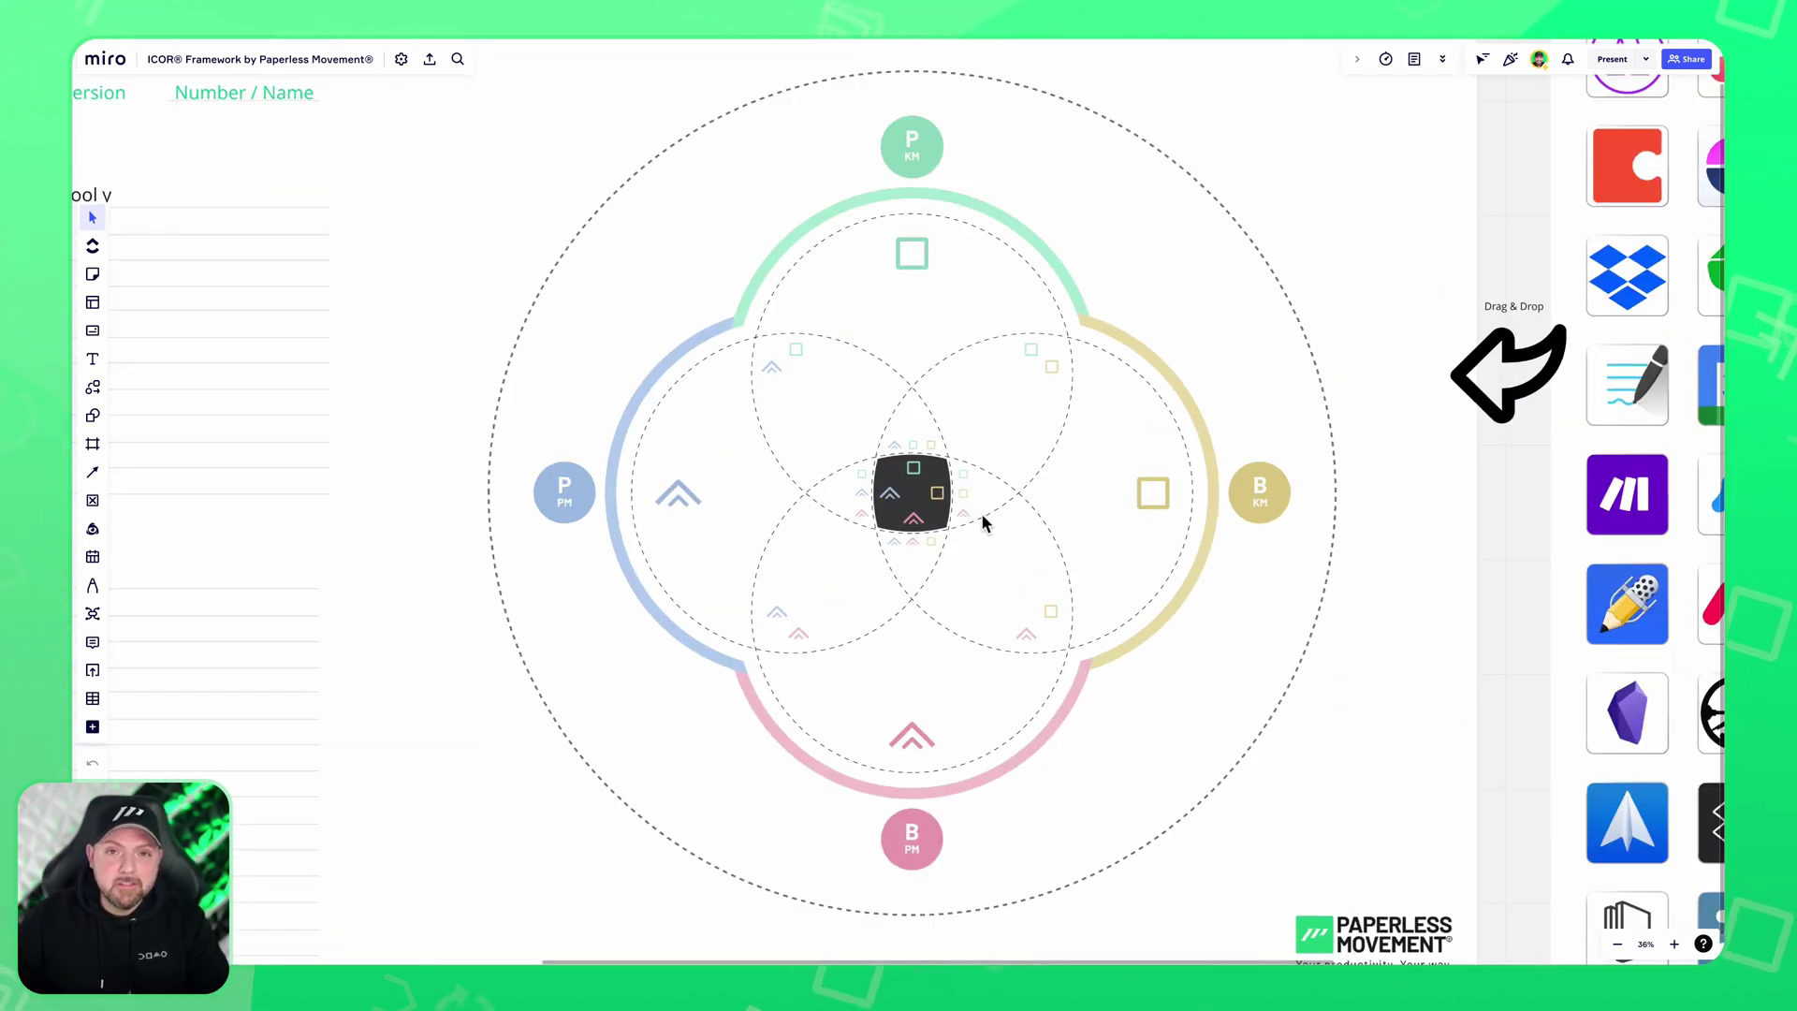
{"action": "scroll", "coordinate": [1279, 683], "scroll_direction": "down", "scroll_amount": 3}
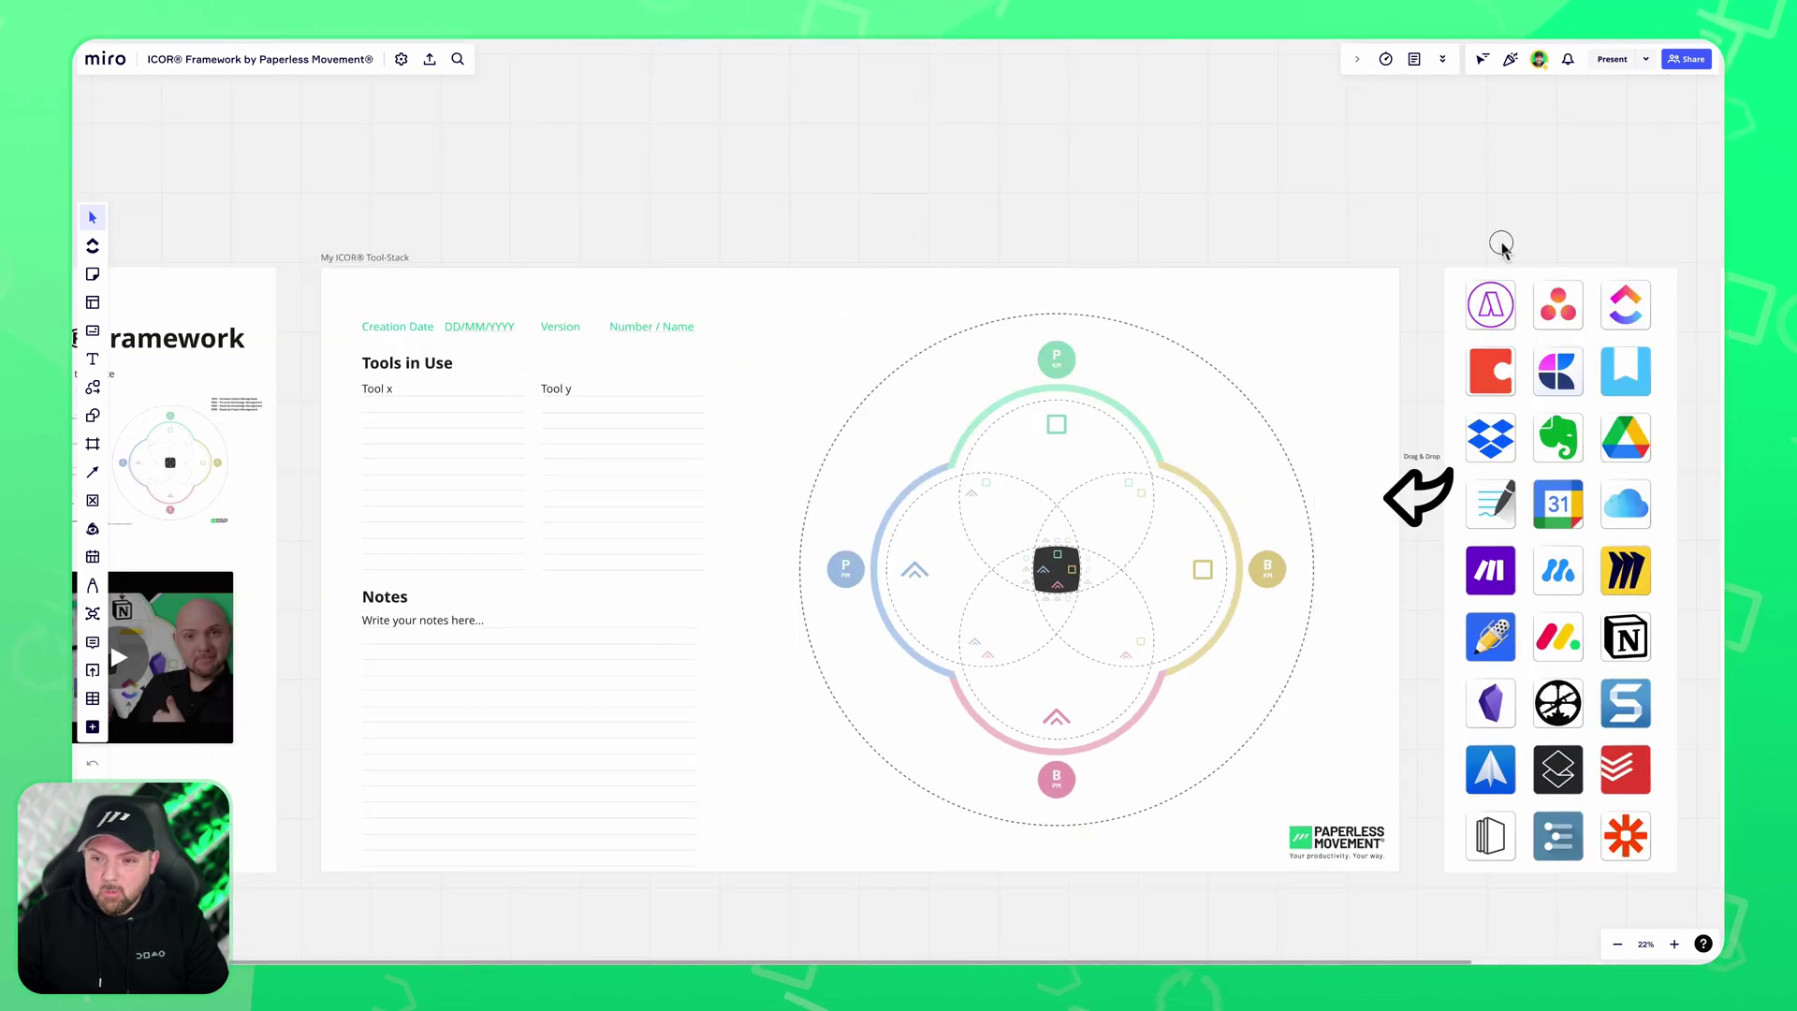
{"action": "left_click_drag", "start_coordinate": [1504, 247], "coordinate": [1152, 169]}
{"action": "left_click", "coordinate": [1265, 487]}
{"action": "left_click_drag", "start_coordinate": [1265, 487], "coordinate": [978, 220]}
{"action": "scroll", "coordinate": [1296, 160], "scroll_direction": "left", "scroll_amount": 5}
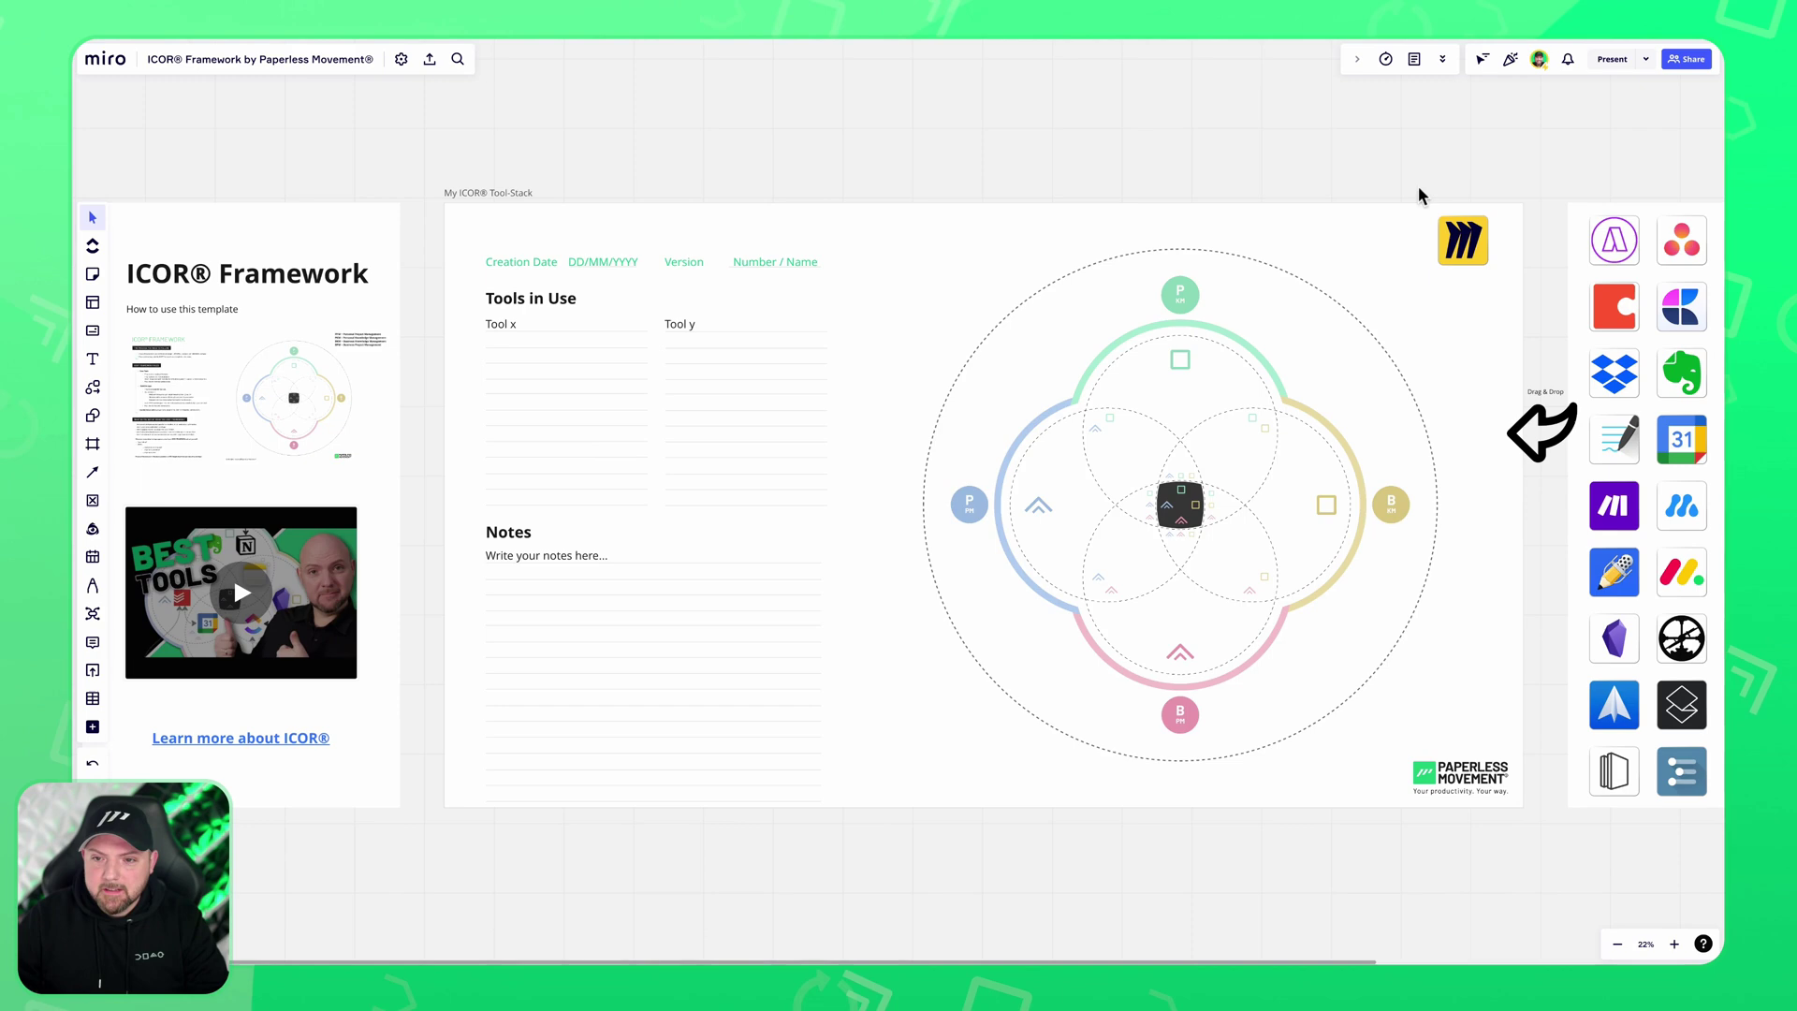
Place the Miro icon on the diagram's outer dashed circle, between the B KM and B PM areas.
{"action": "scroll", "coordinate": [1248, 148], "scroll_direction": "right", "scroll_amount": 3}
{"action": "scroll", "coordinate": [1109, 379], "scroll_direction": "up", "scroll_amount": 3}
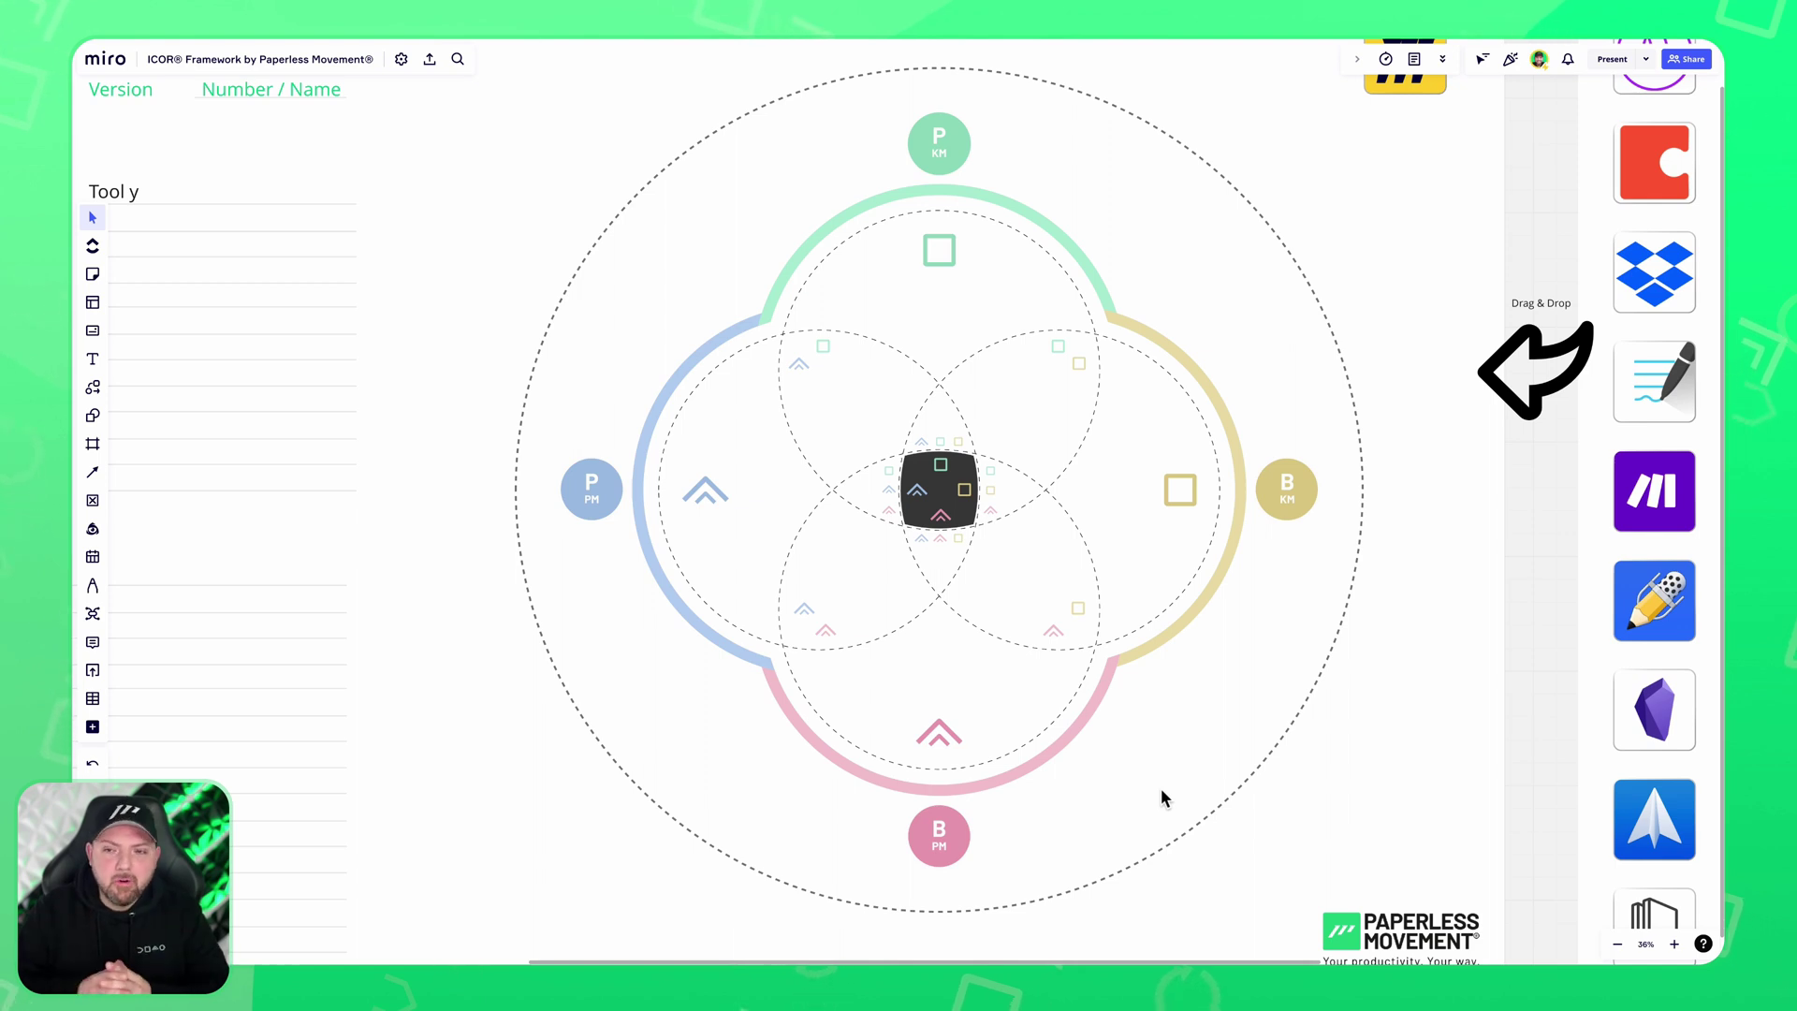
{"action": "left_click", "coordinate": [1346, 823]}
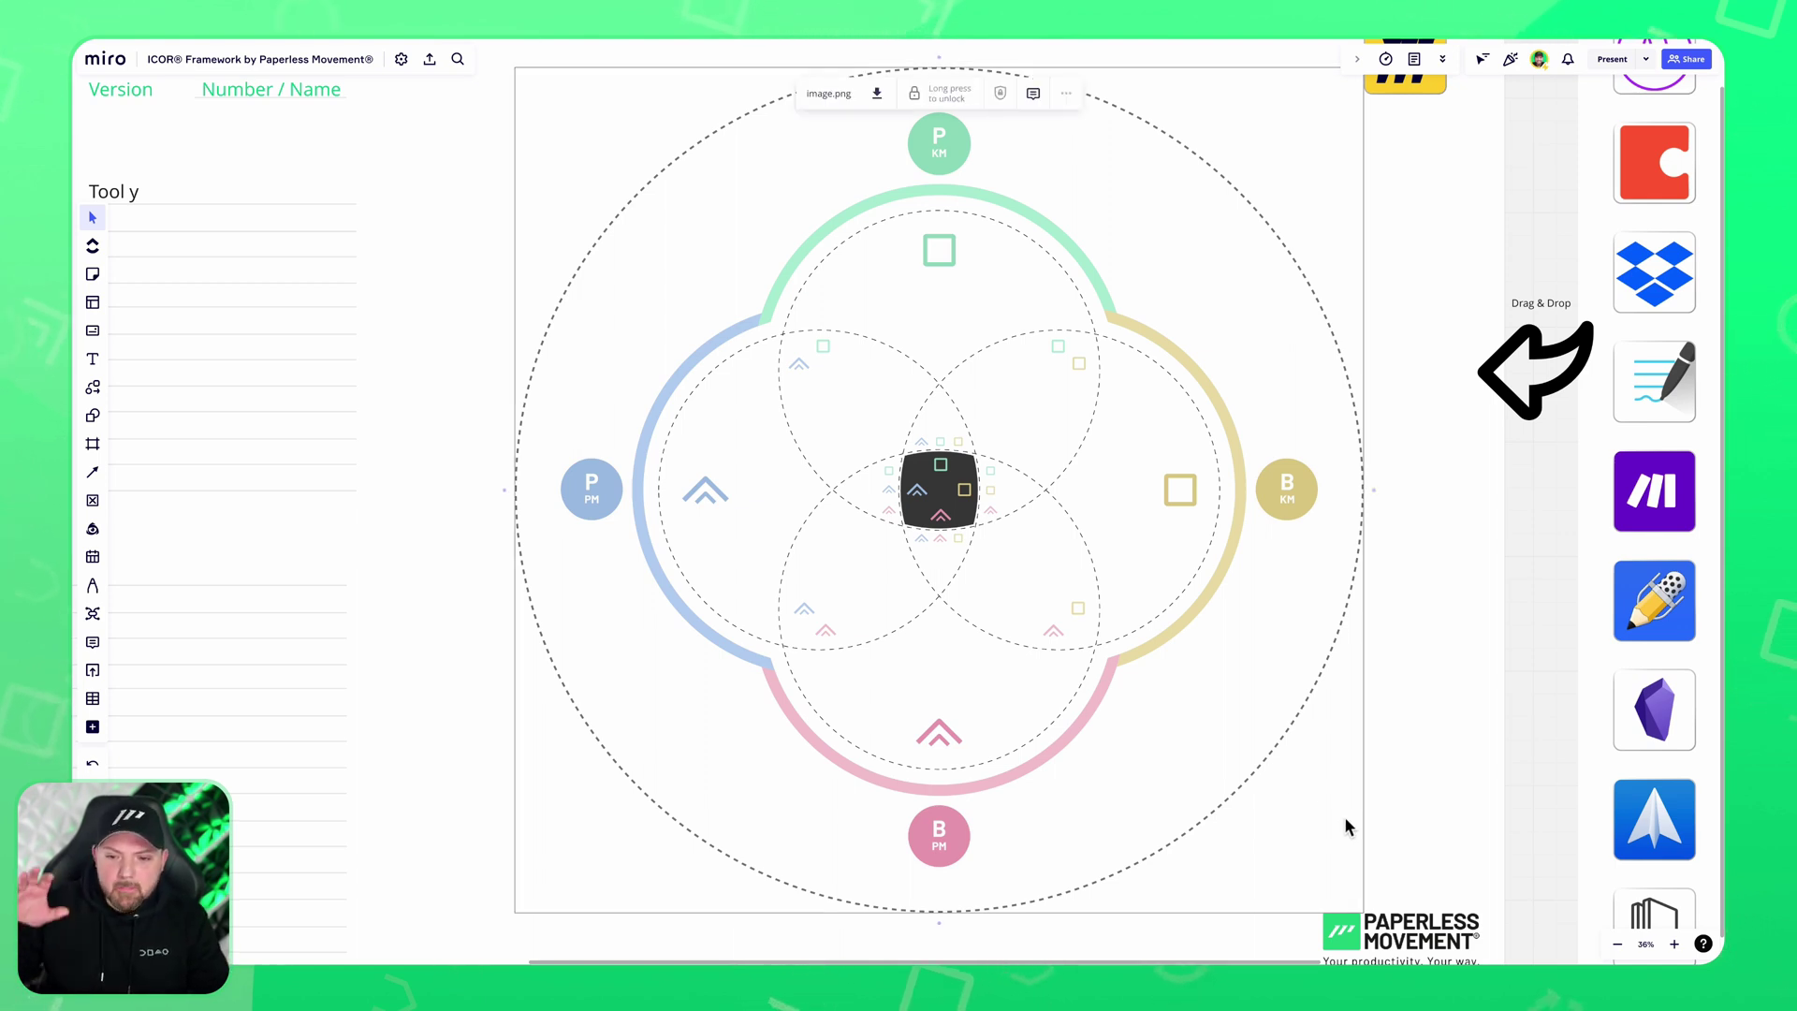
{"action": "left_click", "coordinate": [1395, 502]}
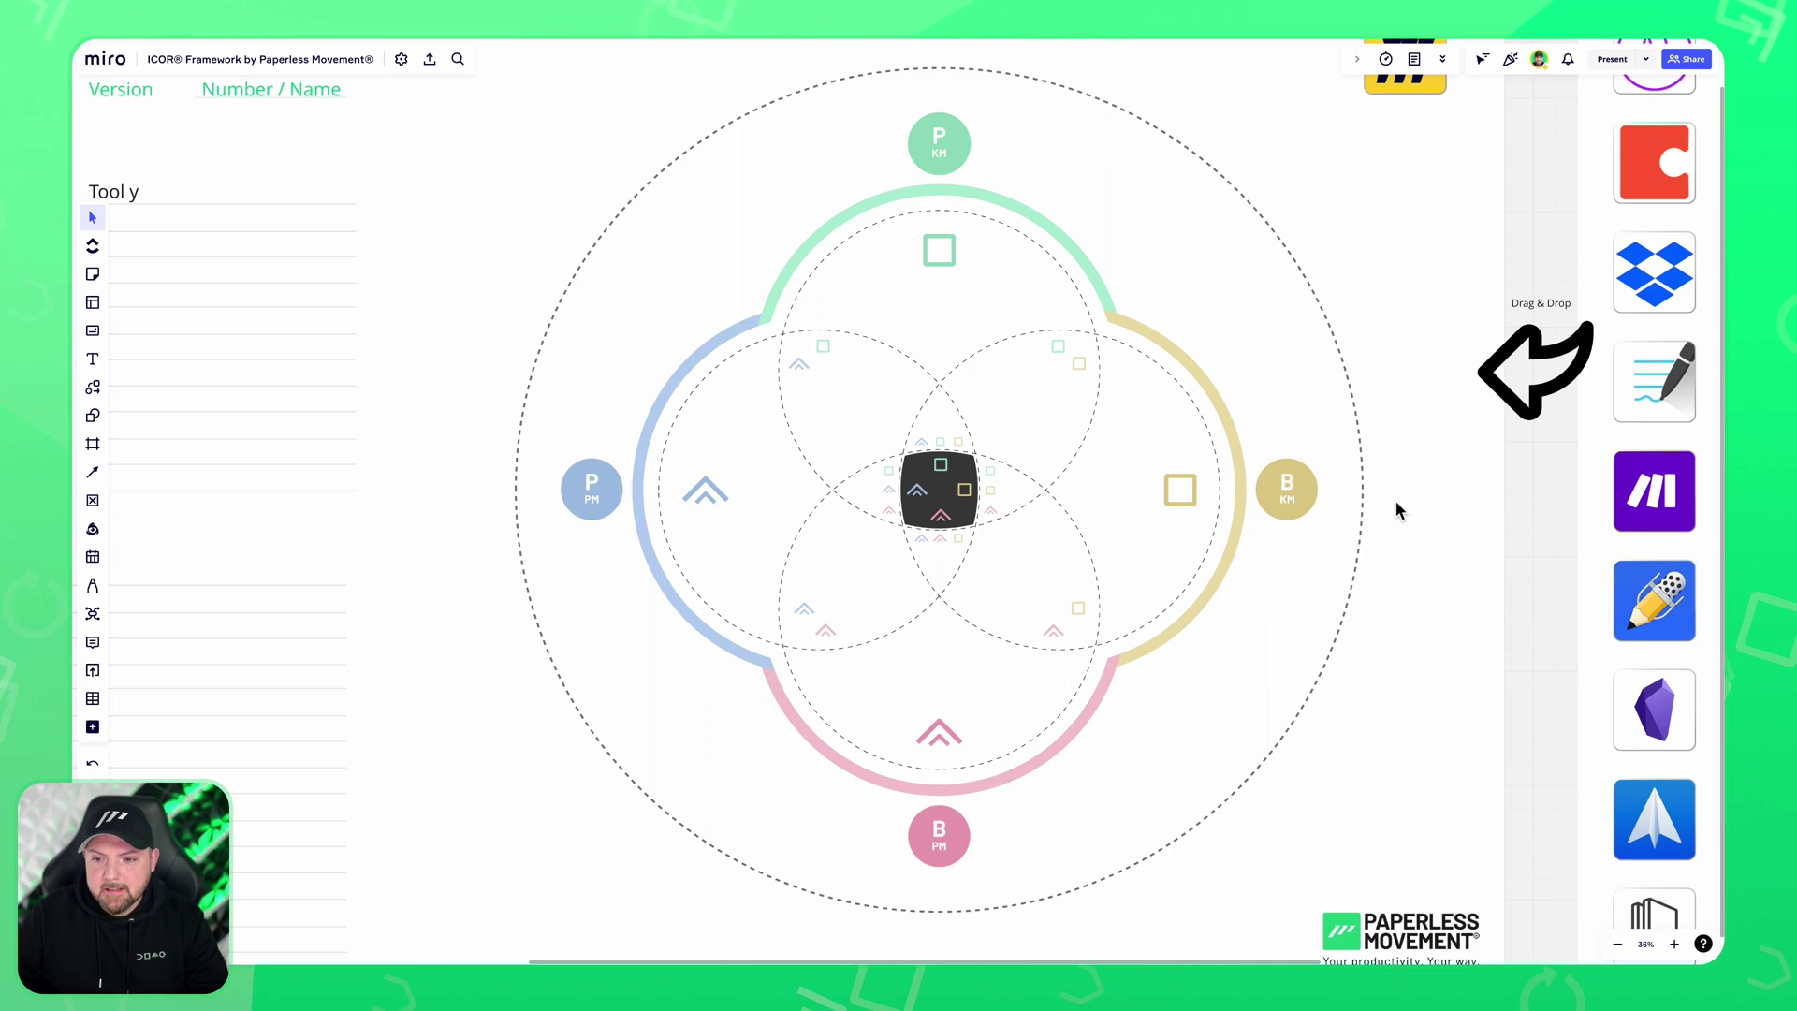
{"action": "scroll", "coordinate": [1396, 501], "scroll_direction": "down", "scroll_amount": 2}
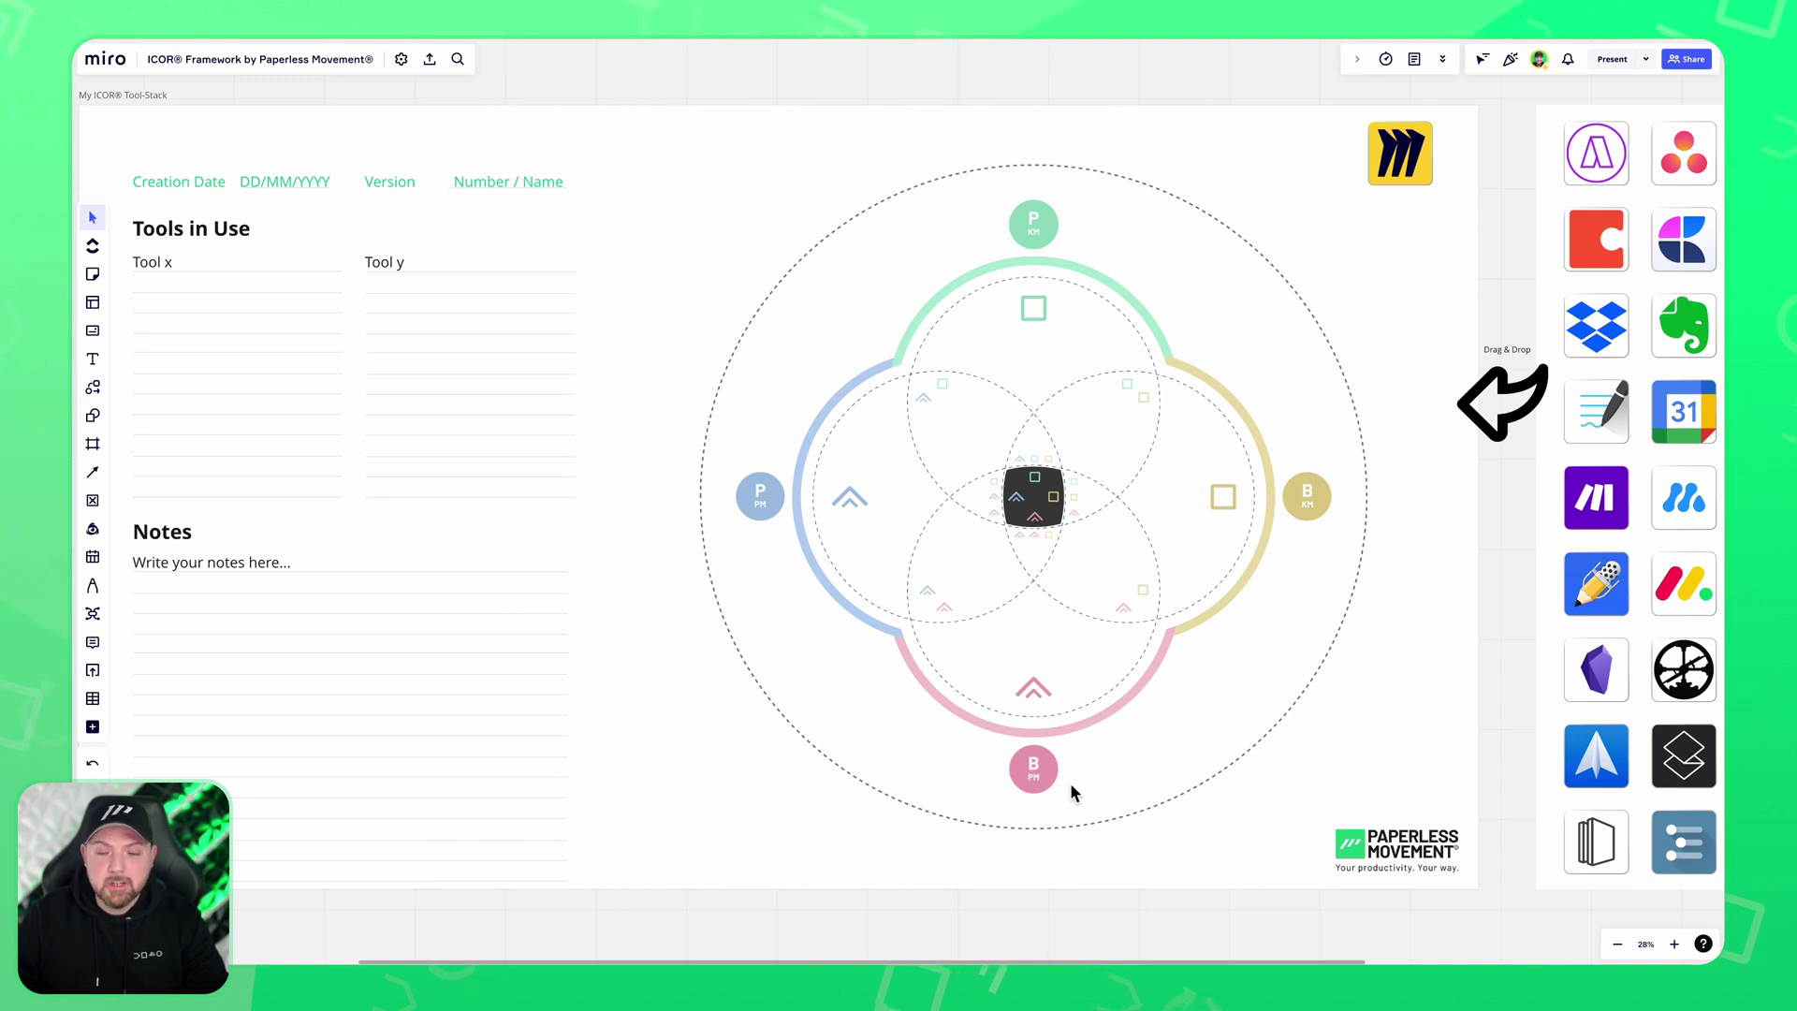
{"action": "left_click_drag", "start_coordinate": [1401, 161], "coordinate": [1283, 723]}
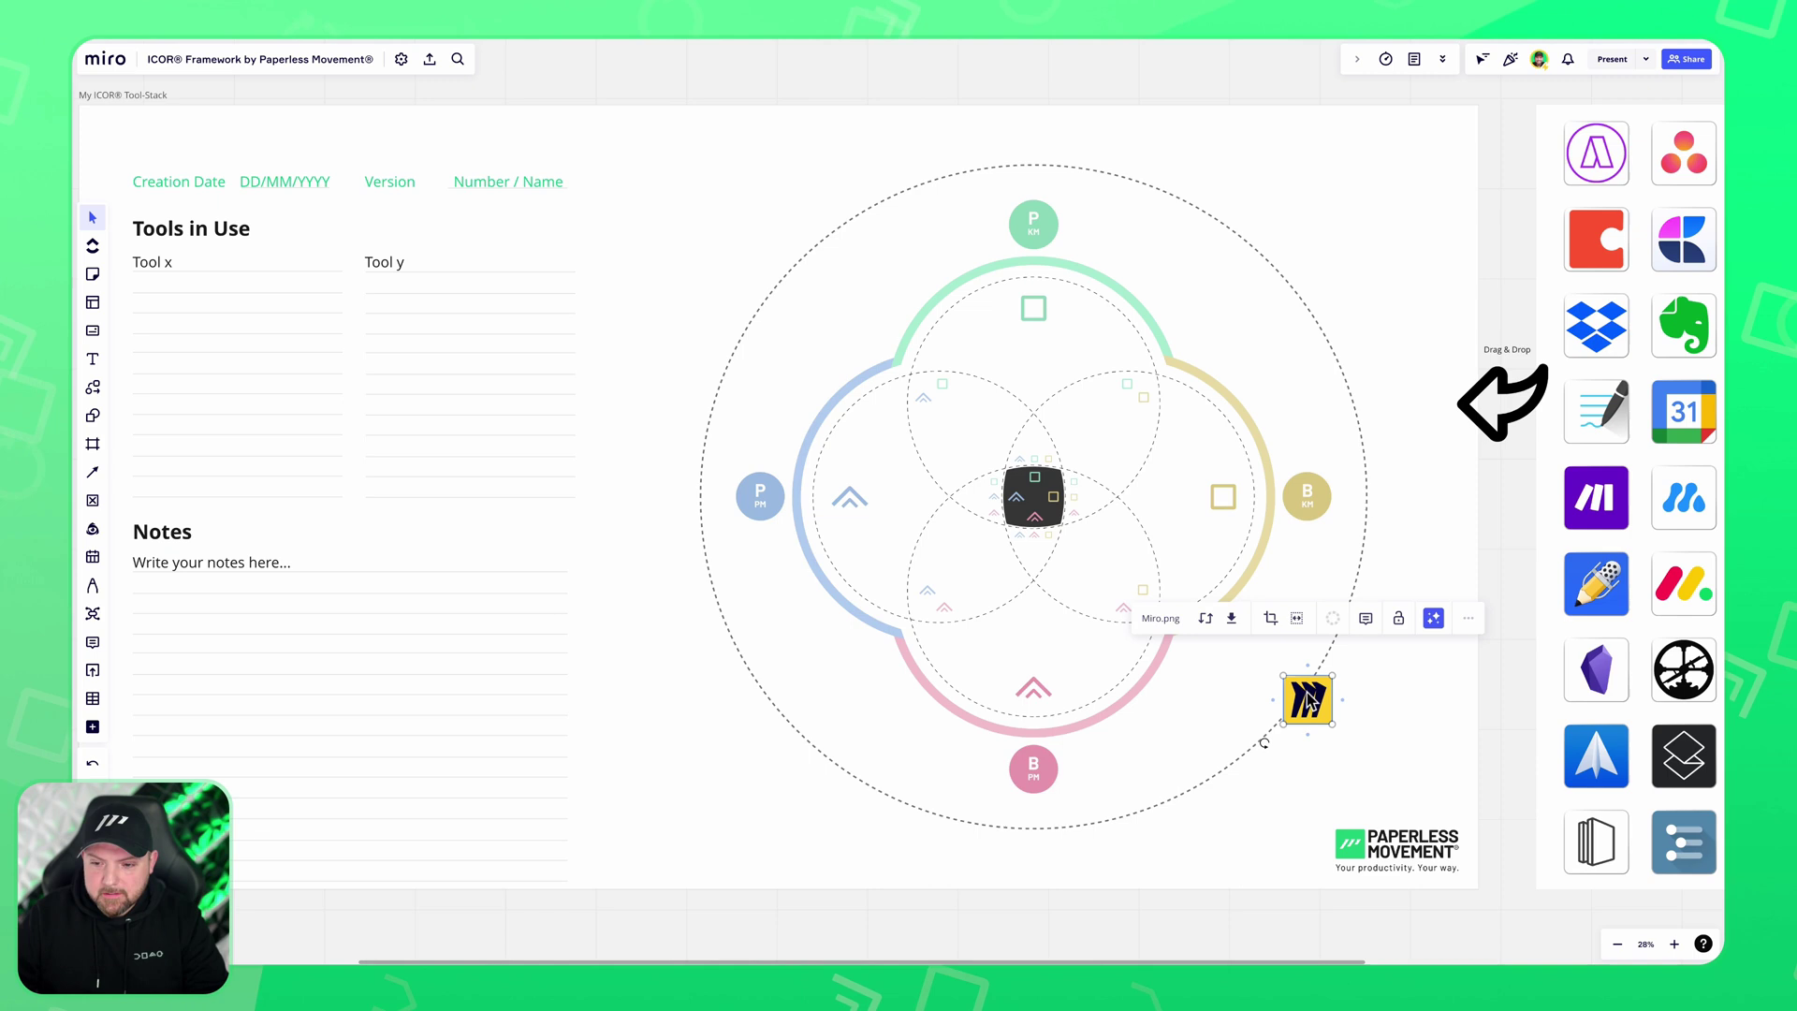
{"action": "mouse_move", "coordinate": [1310, 700]}
{"action": "left_mouse_down"}
{"action": "mouse_move", "coordinate": [1049, 637]}
{"action": "mouse_move", "coordinate": [1060, 611]}
{"action": "mouse_move", "coordinate": [1291, 708]}
{"action": "left_mouse_up"}
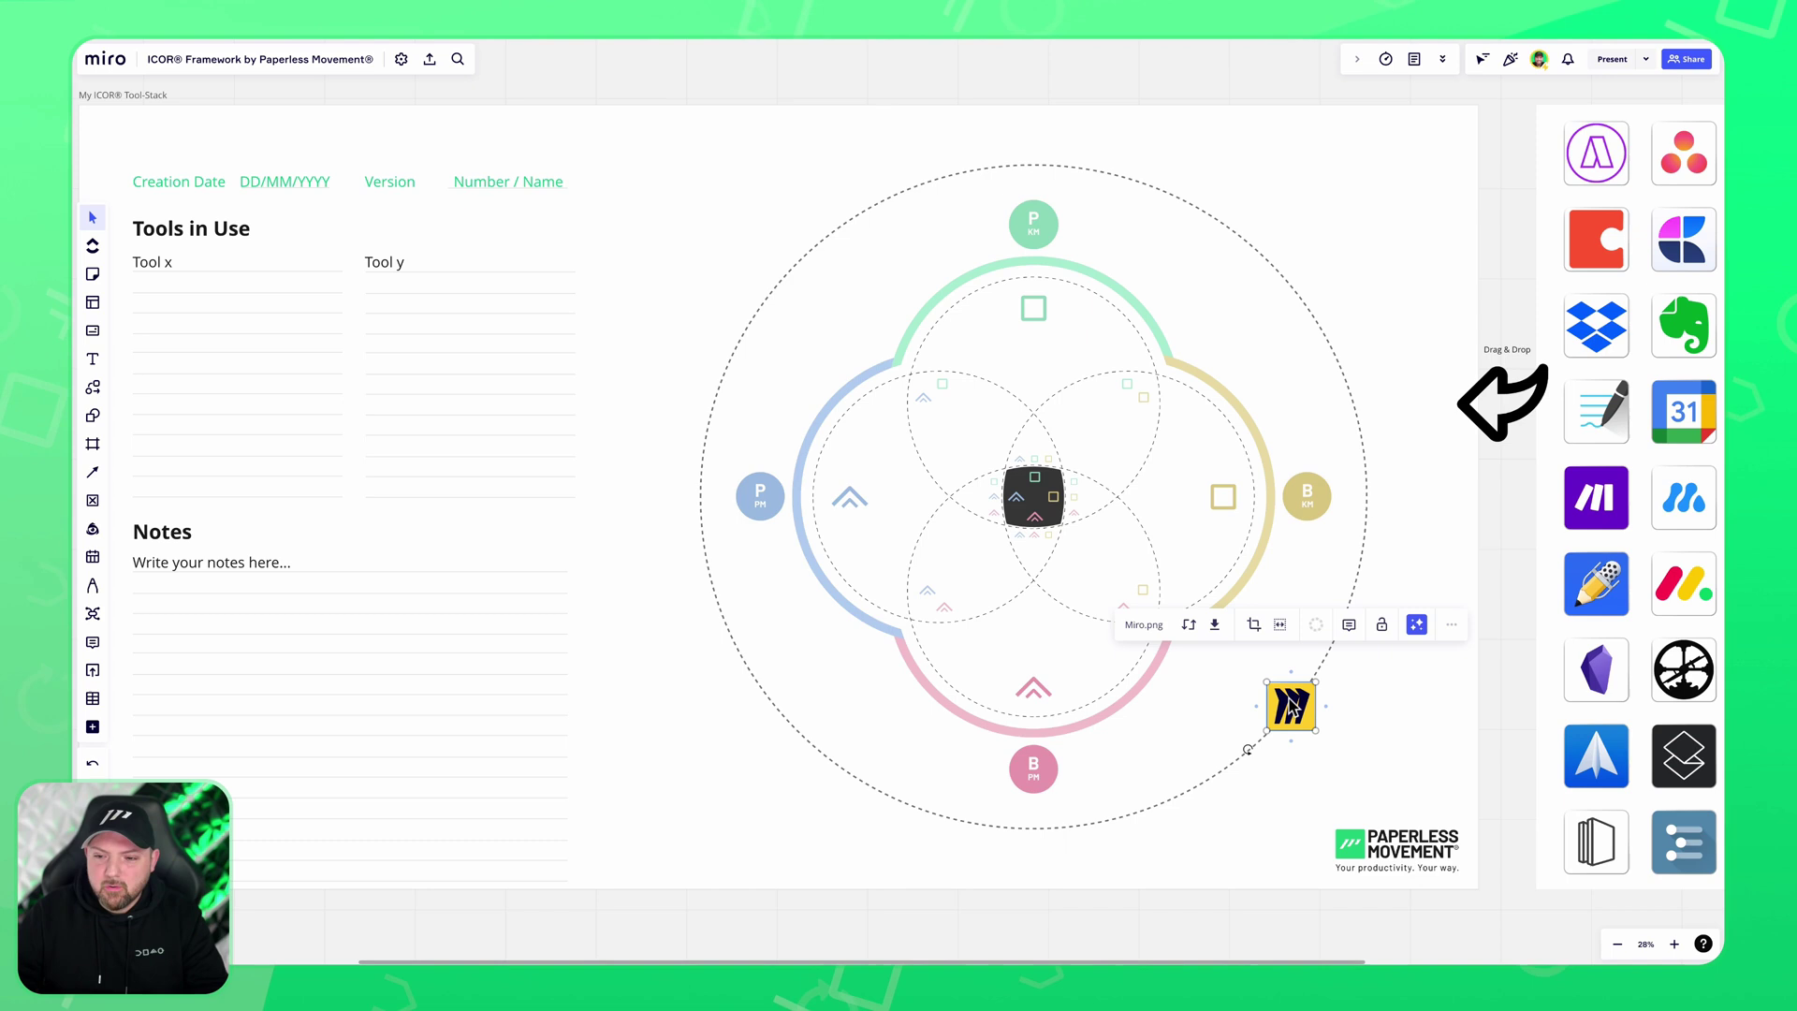
{"action": "left_click", "coordinate": [1343, 773]}
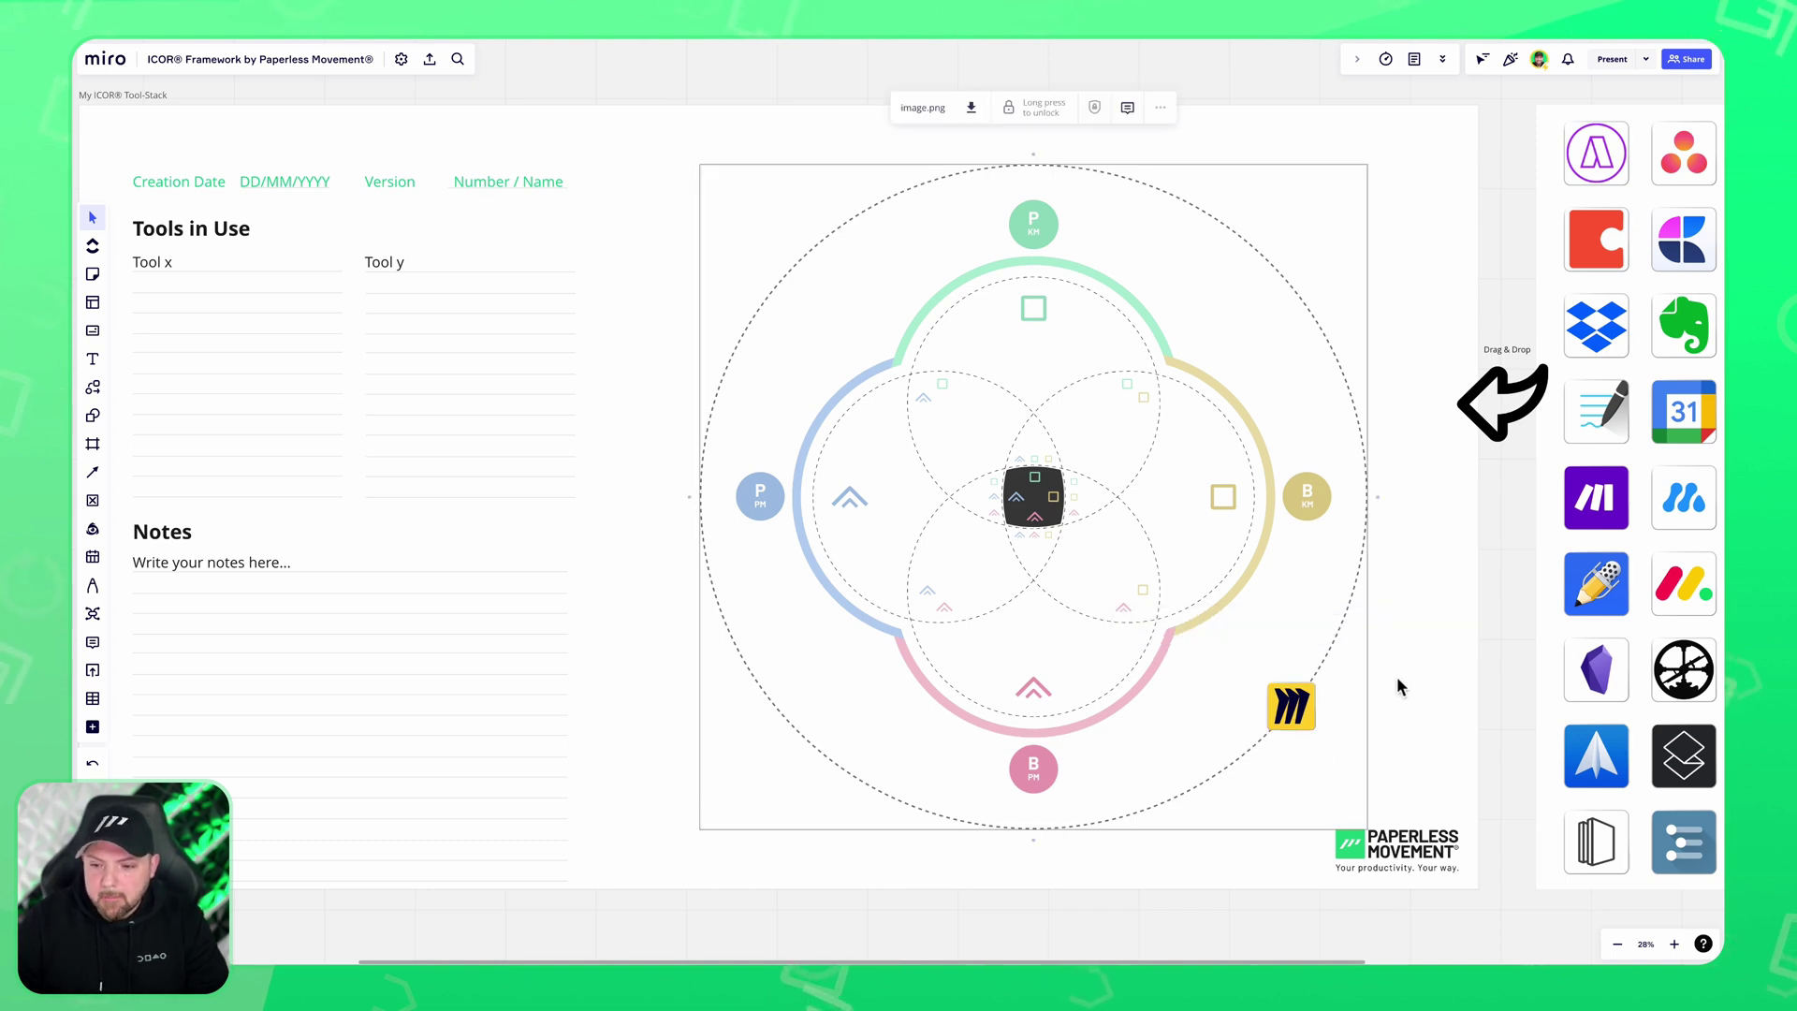
{"action": "mouse_move", "coordinate": [1292, 707]}
{"action": "left_mouse_down"}
{"action": "mouse_move", "coordinate": [1116, 694]}
{"action": "mouse_move", "coordinate": [1296, 708]}
{"action": "left_mouse_up"}
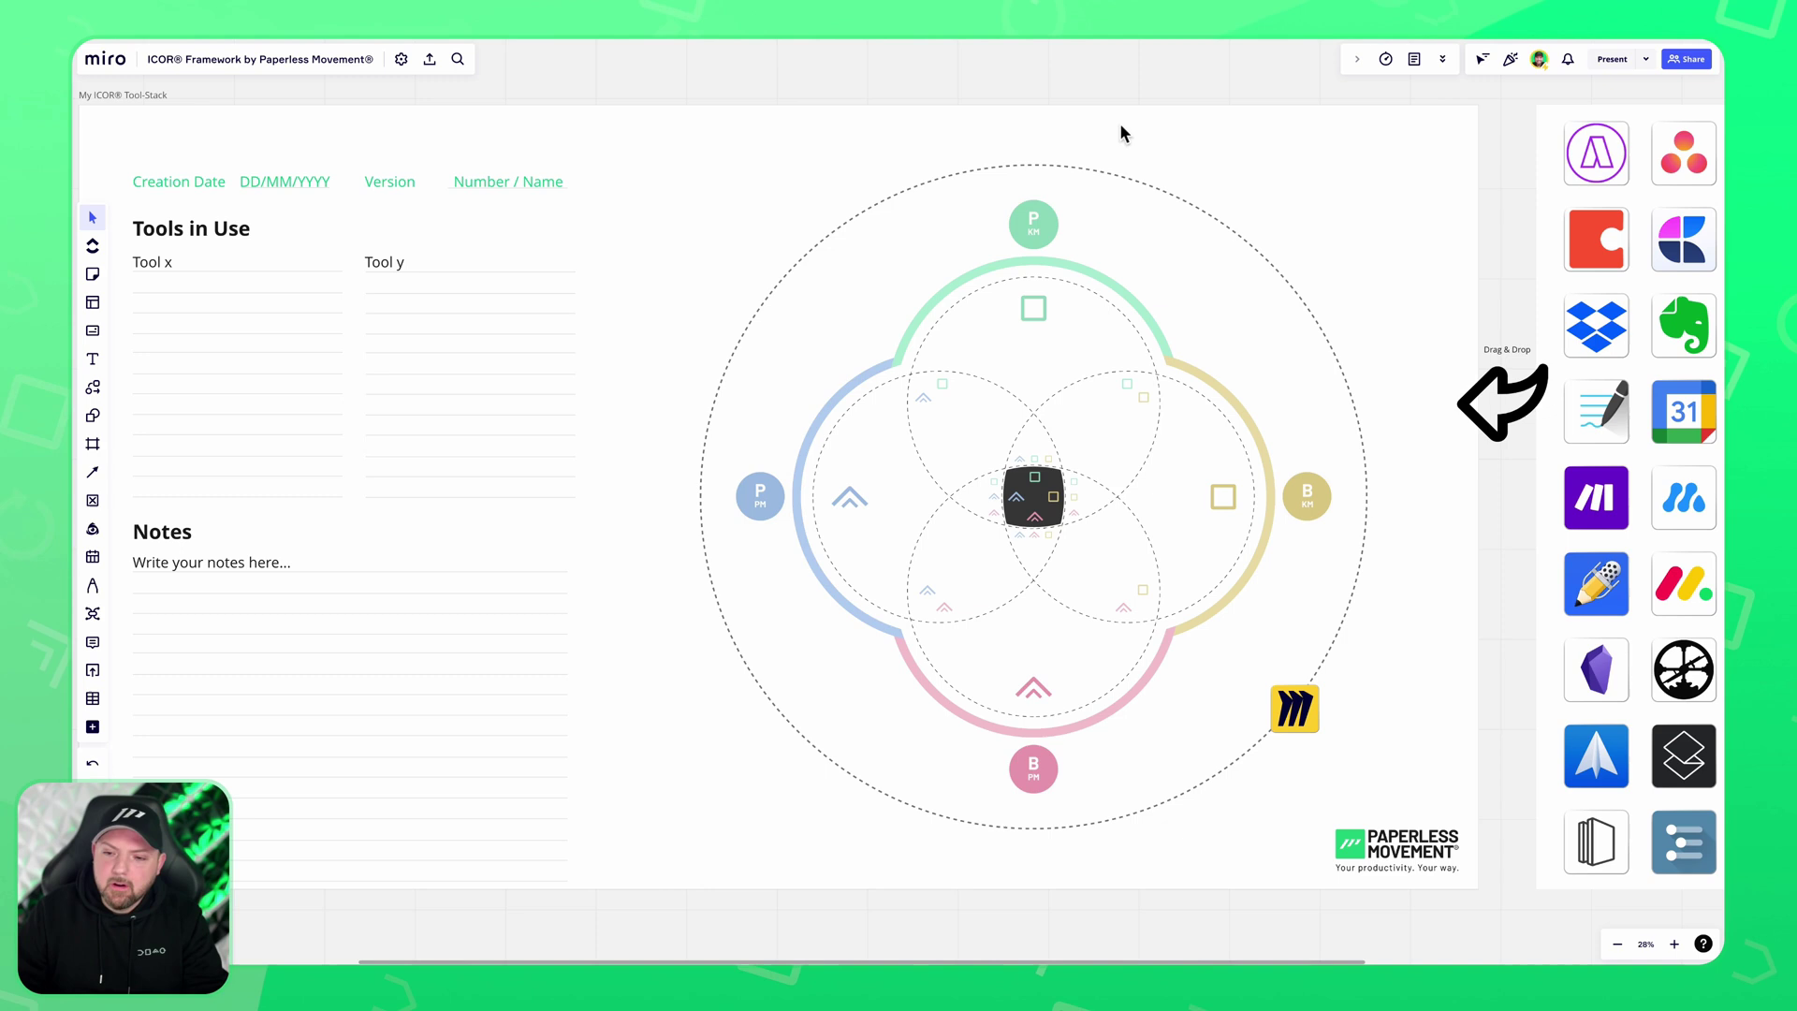
Duplicate the Miro icon and place one on the outer dashed circle between the P PM and P KM areas.
{"action": "left_click_drag", "start_coordinate": [1304, 700], "coordinate": [806, 258]}
{"action": "key", "text": "super+d"}
{"action": "left_click", "coordinate": [803, 192]}
{"action": "left_click", "coordinate": [800, 91]}
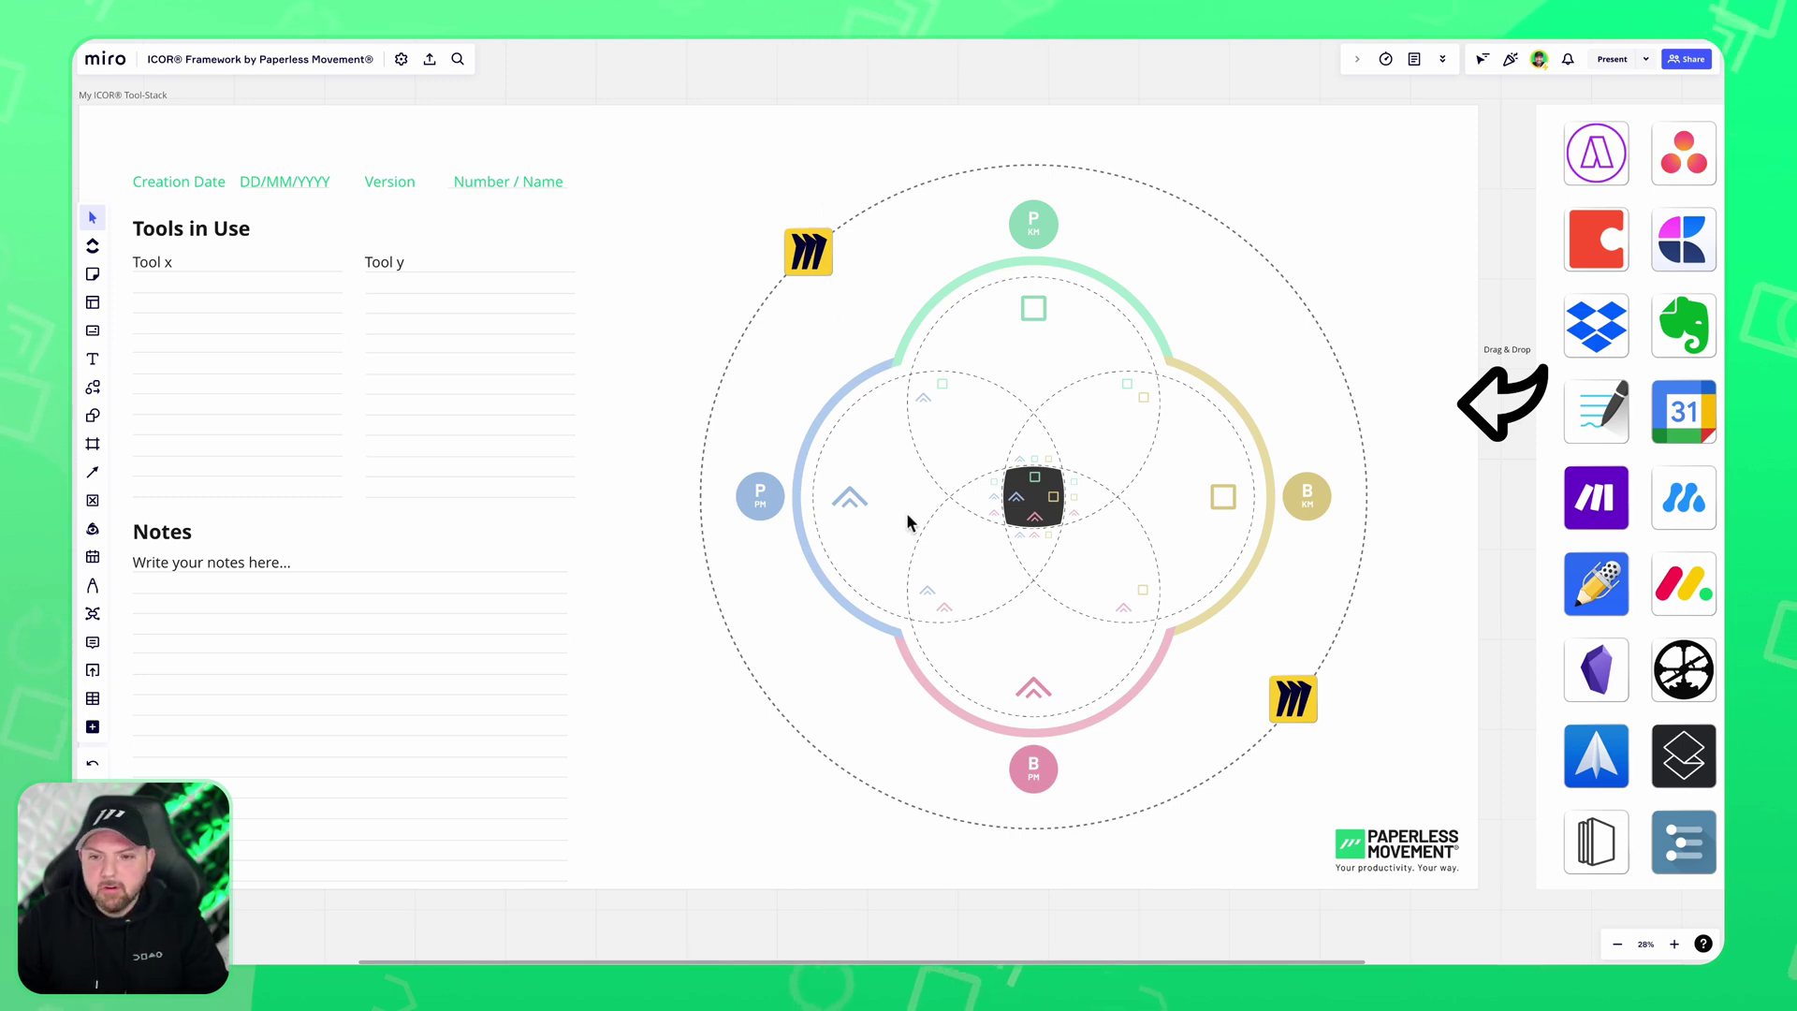
Switch from the ICOR® Framework board to the AI Test board.
{"action": "scroll", "coordinate": [1034, 505], "scroll_direction": "down", "scroll_amount": 5}
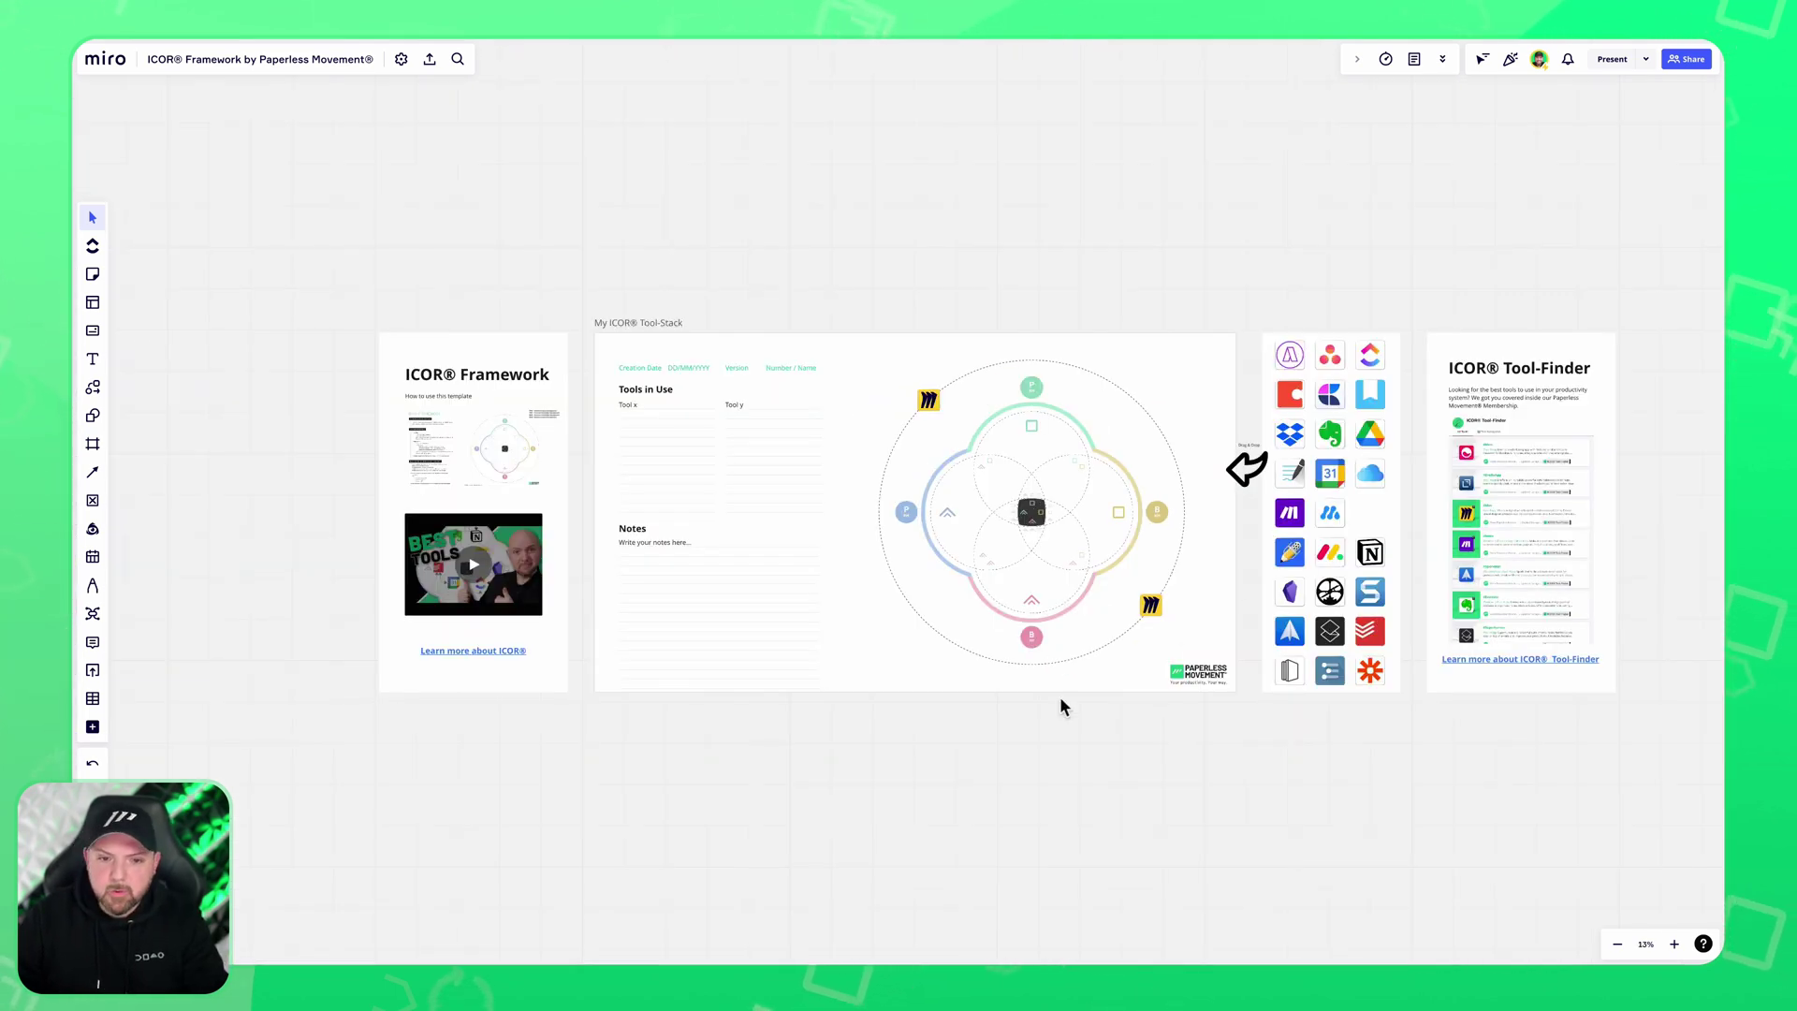
{"action": "scroll", "coordinate": [970, 739], "scroll_direction": "up", "scroll_amount": 3}
{"action": "scroll", "coordinate": [970, 739], "scroll_direction": "down", "scroll_amount": 2}
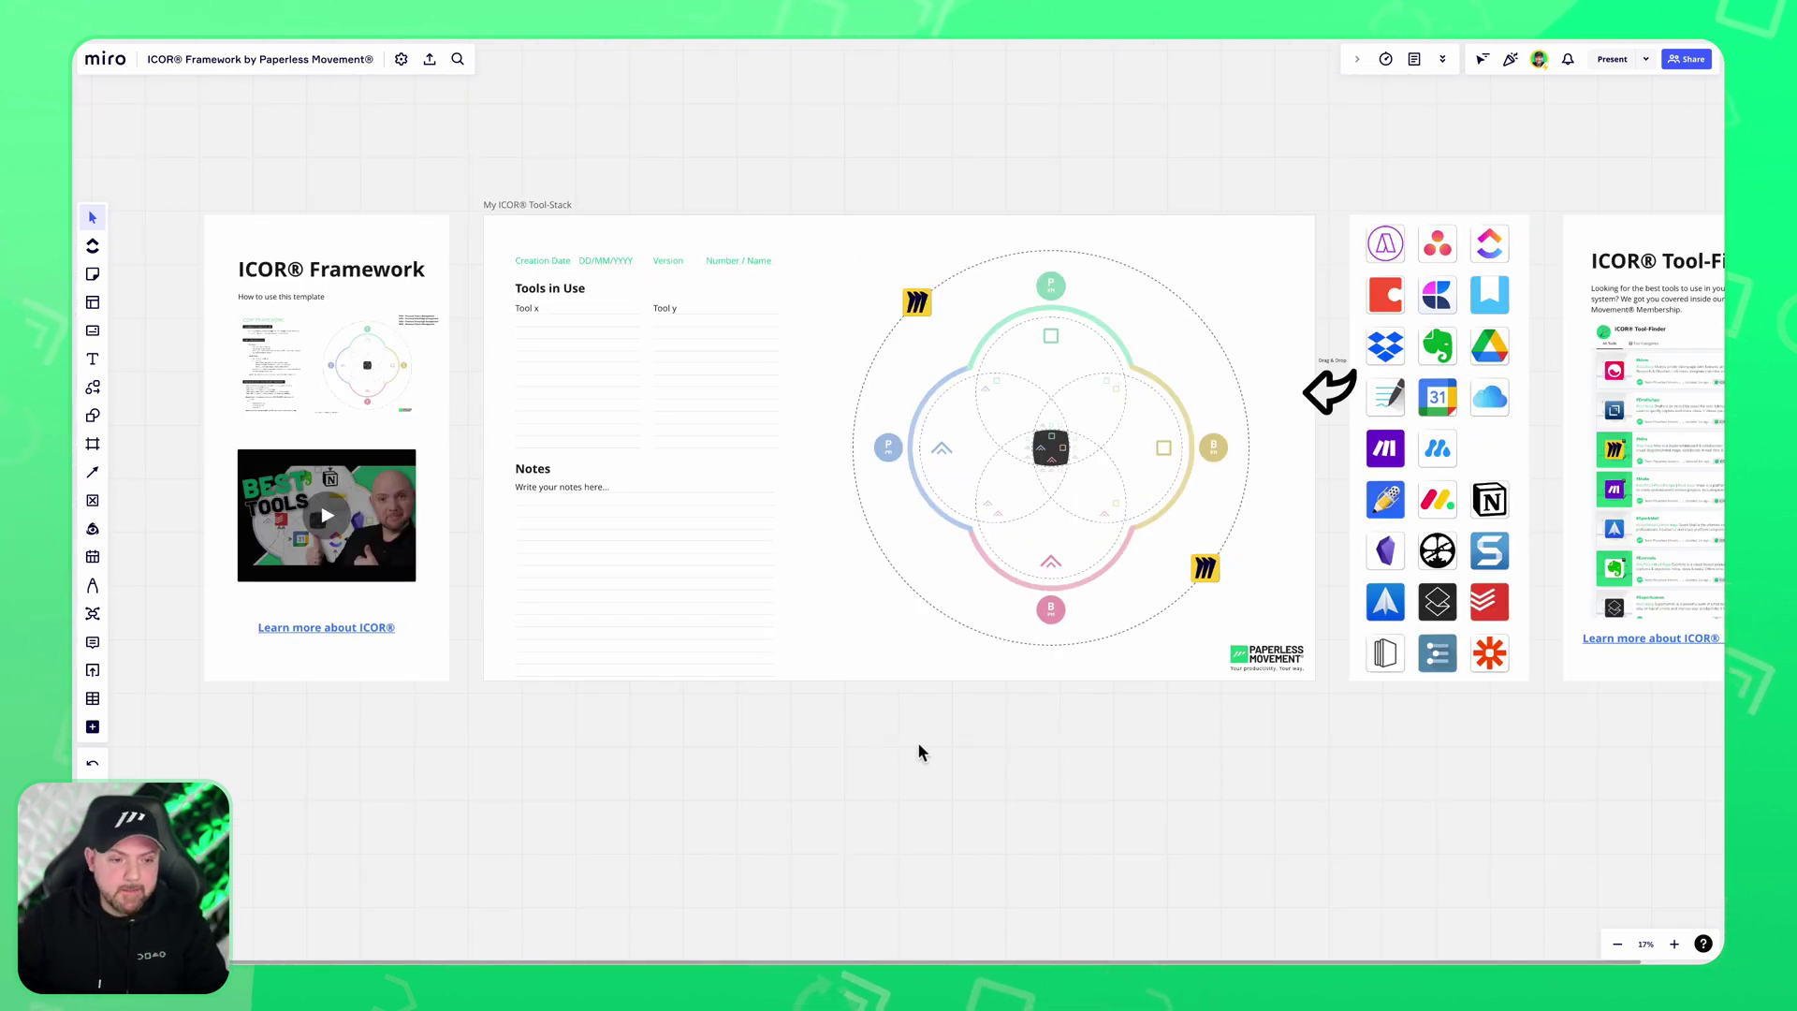
{"action": "key", "text": "super+s"}
{"action": "key", "text": "super+s"}
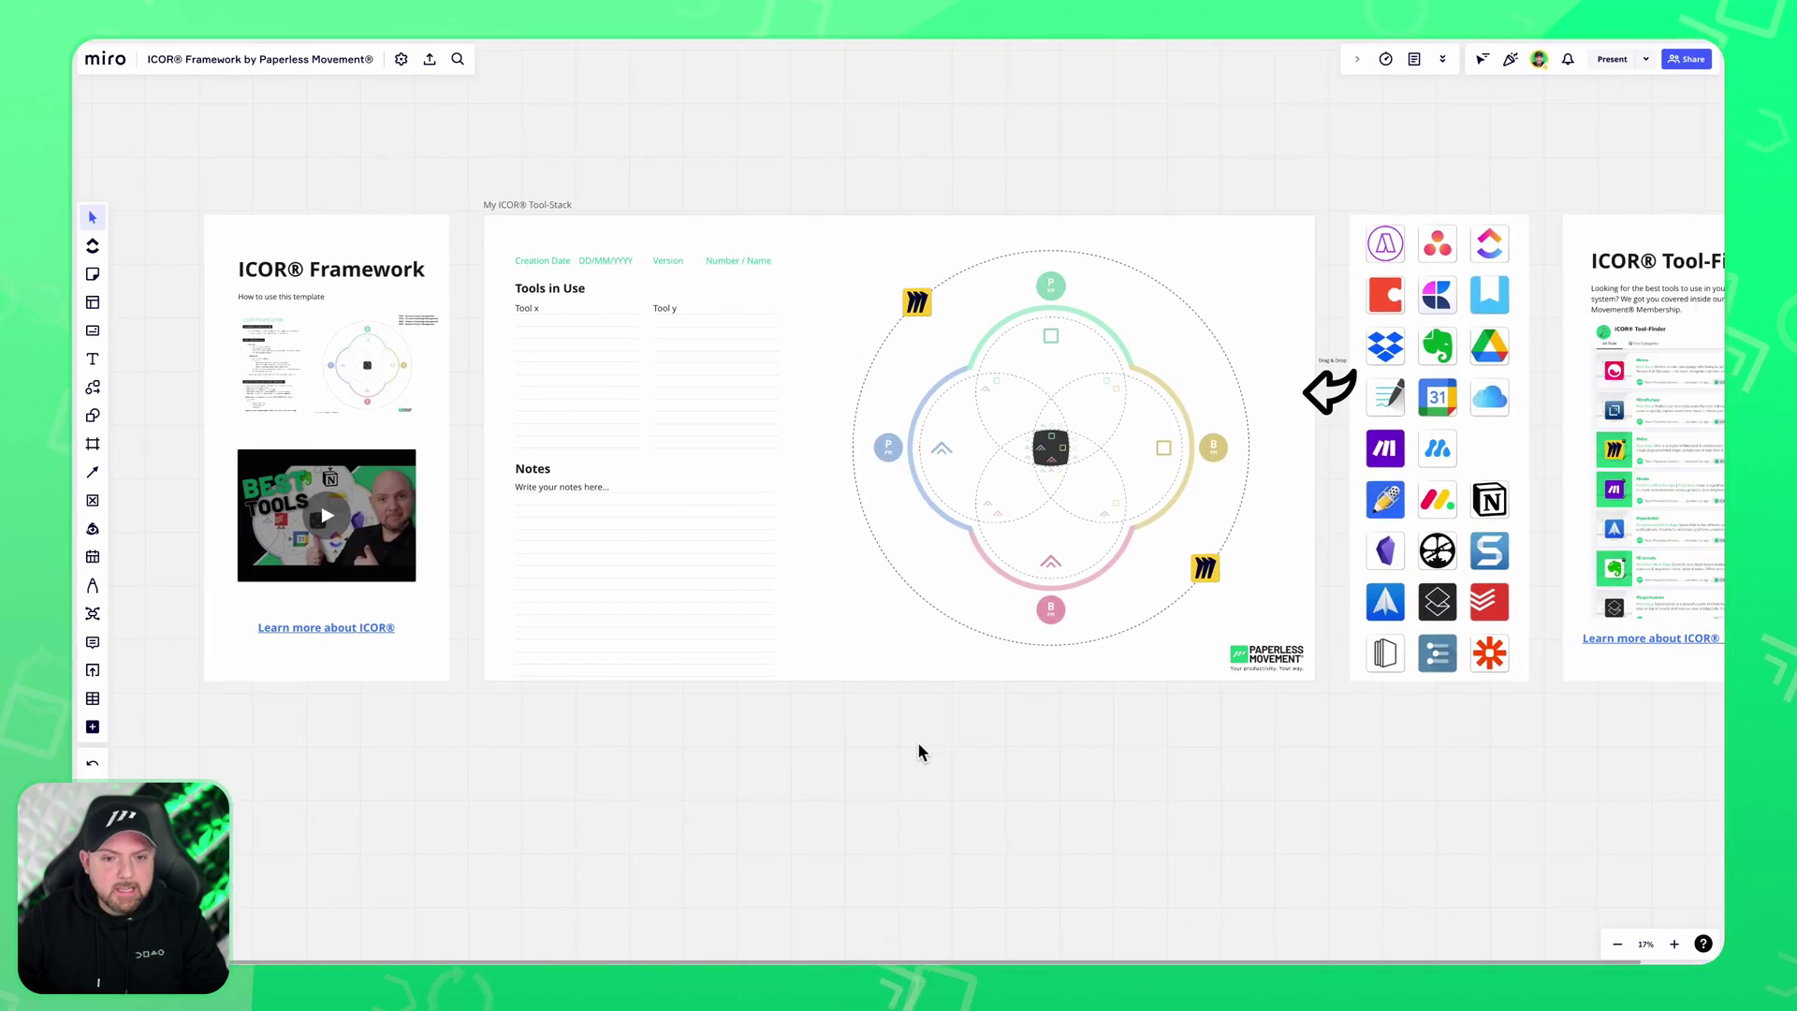
{"action": "key", "text": "super+s"}
{"action": "left_click", "coordinate": [96, 186]}
{"action": "key", "text": "super+s"}
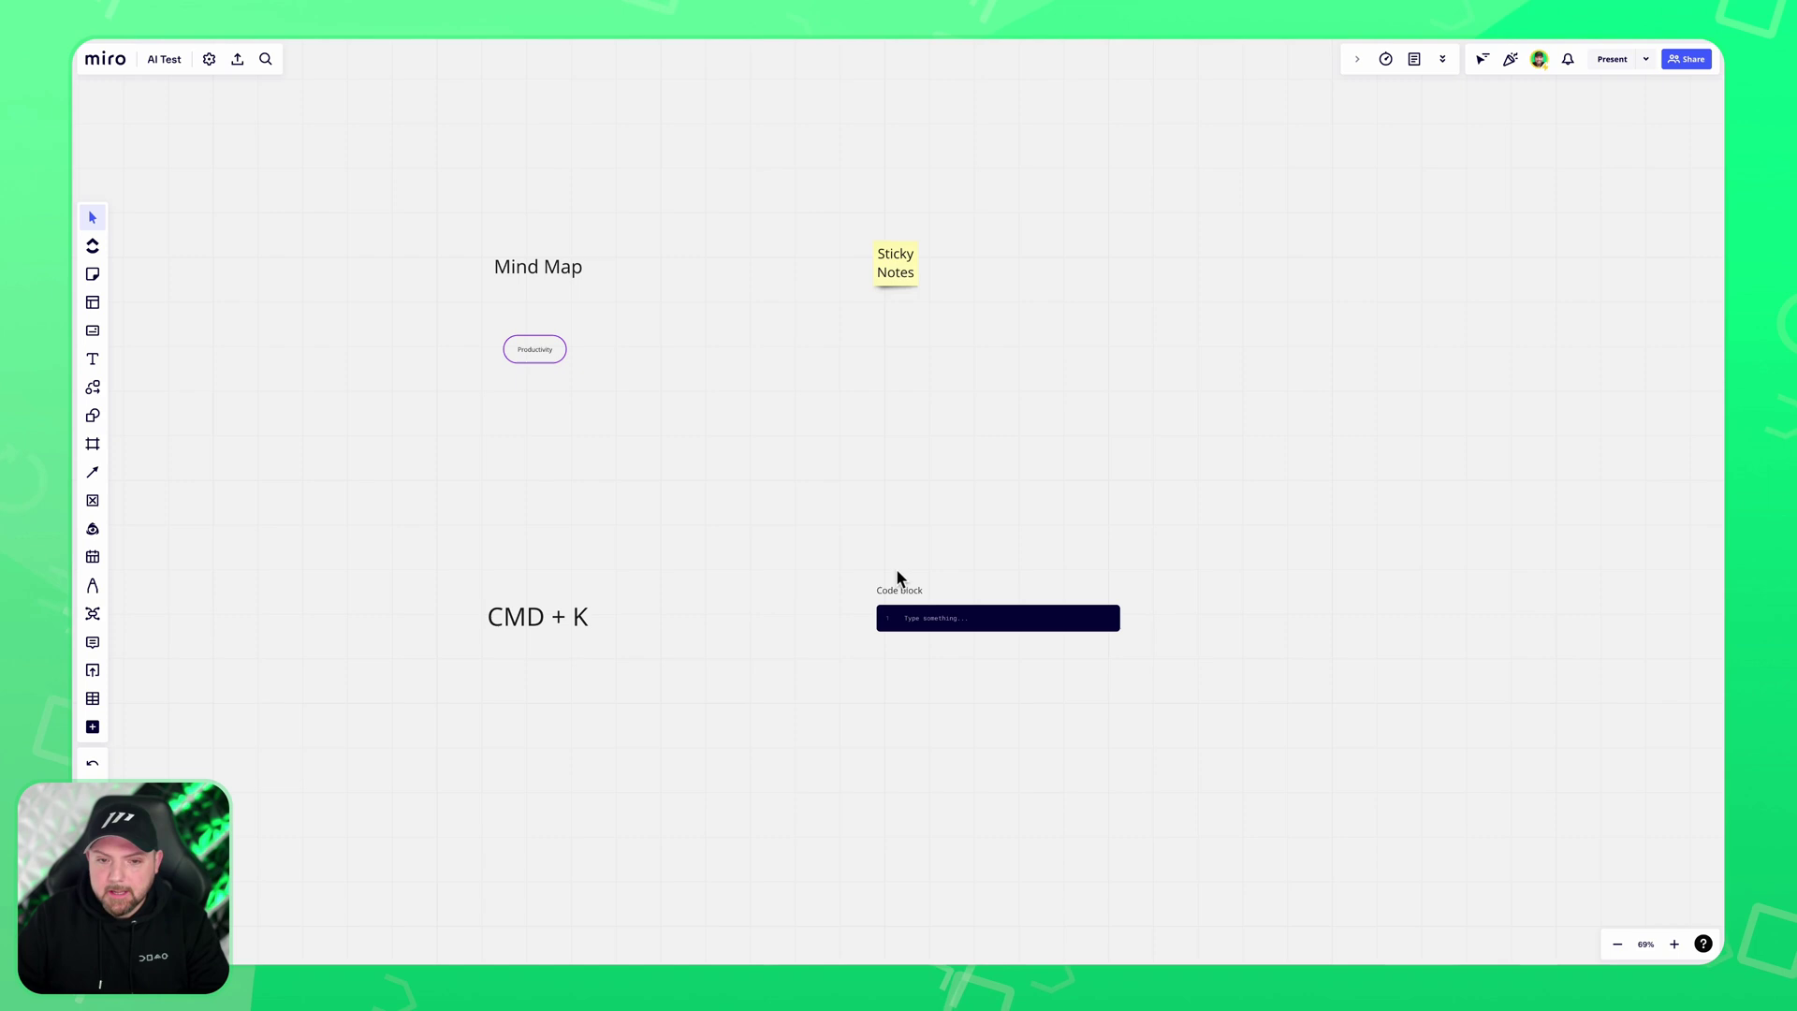
Move the Mind Map heading higher above the Productivity node to free up space around the node.
{"action": "scroll", "coordinate": [492, 360], "scroll_direction": "up", "scroll_amount": 5}
{"action": "left_click_drag", "start_coordinate": [714, 393], "coordinate": [1001, 511]}
{"action": "key", "text": "v"}
{"action": "left_click_drag", "start_coordinate": [845, 342], "coordinate": [841, 126]}
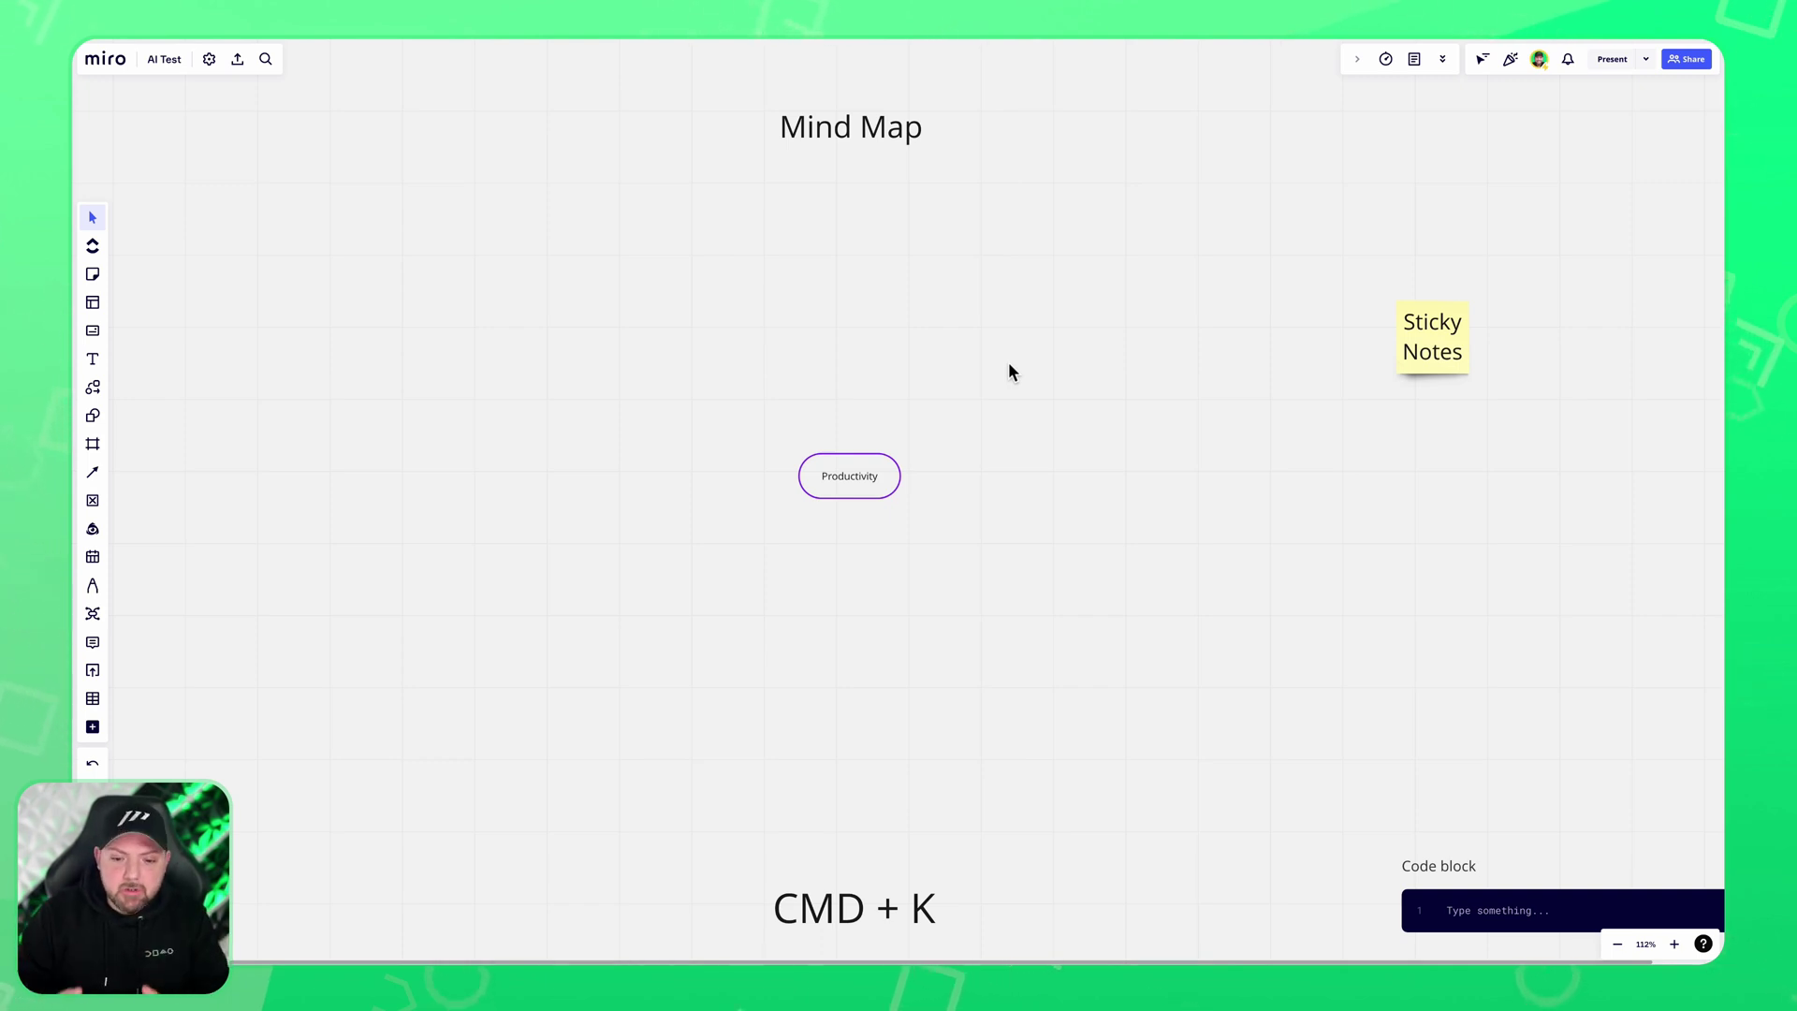
Change the text of the Productivity mind map node to "How to become more productive".
{"action": "left_click", "coordinate": [903, 481]}
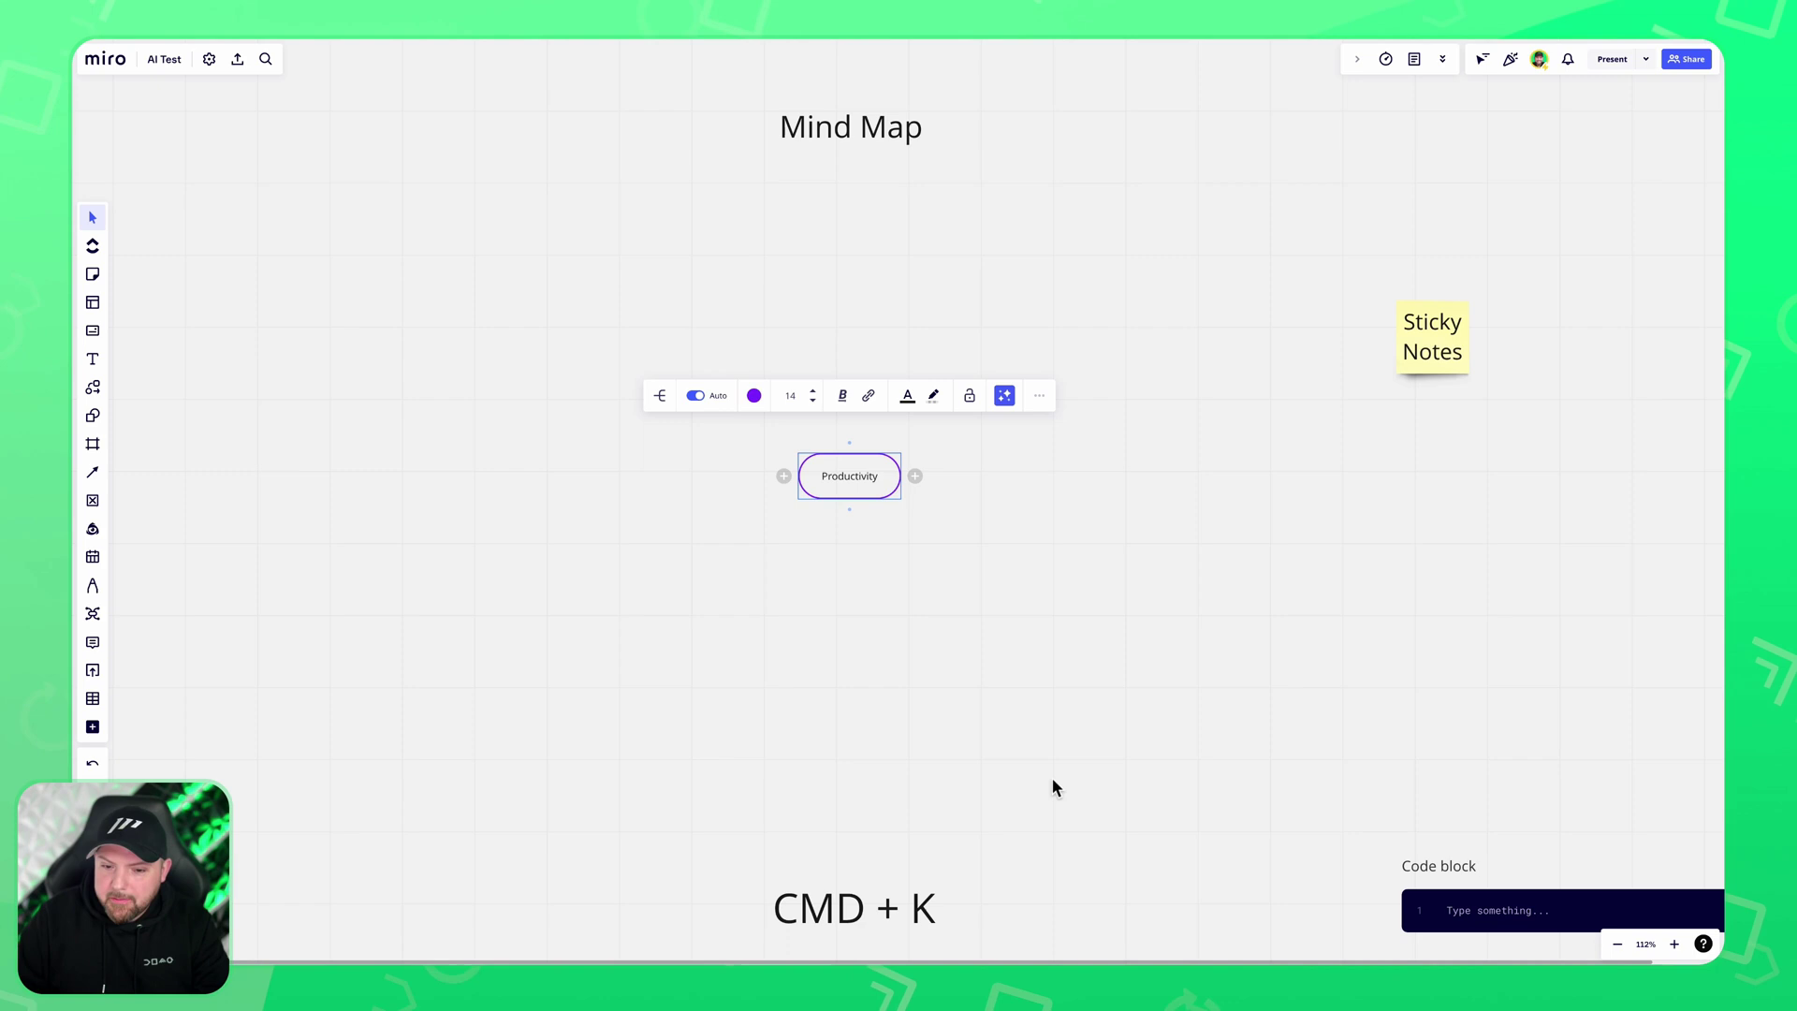
{"action": "left_click", "coordinate": [1097, 599]}
{"action": "scroll", "coordinate": [951, 561], "scroll_direction": "left", "scroll_amount": 3}
{"action": "double_click", "coordinate": [985, 449]}
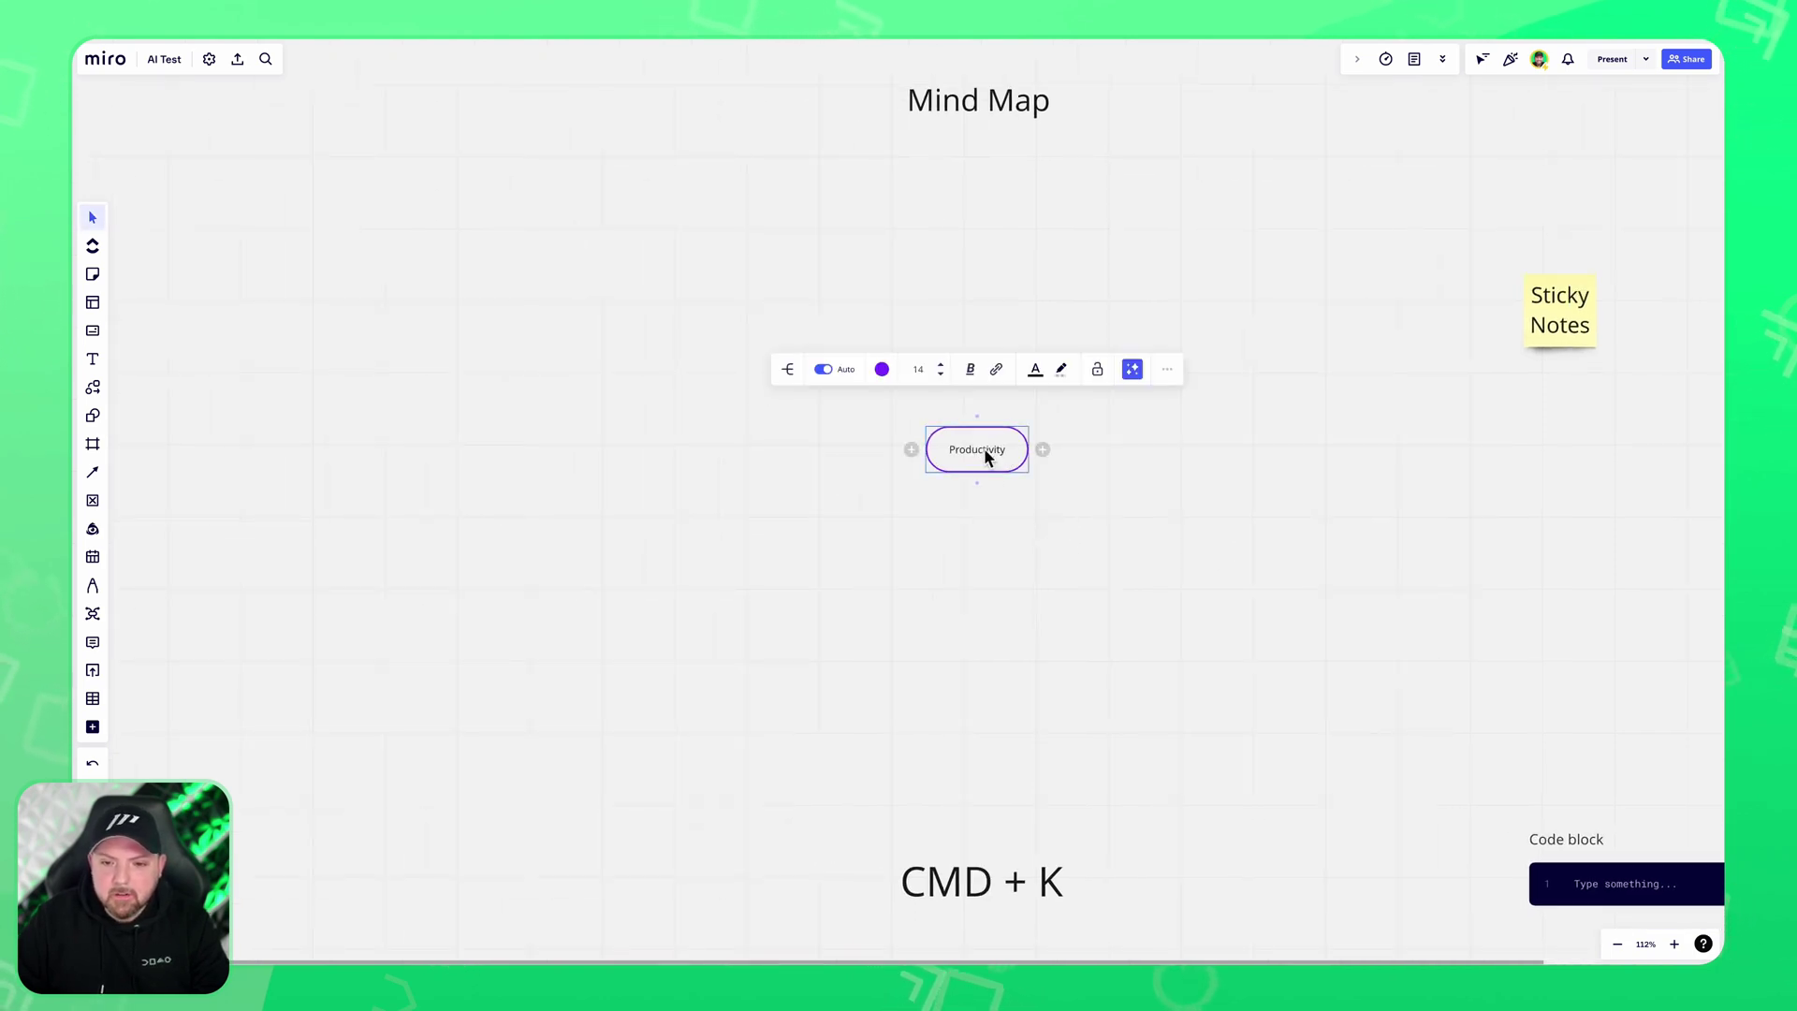
{"action": "key", "text": "ctrl+a"}
{"action": "type", "text": "How to becom"}
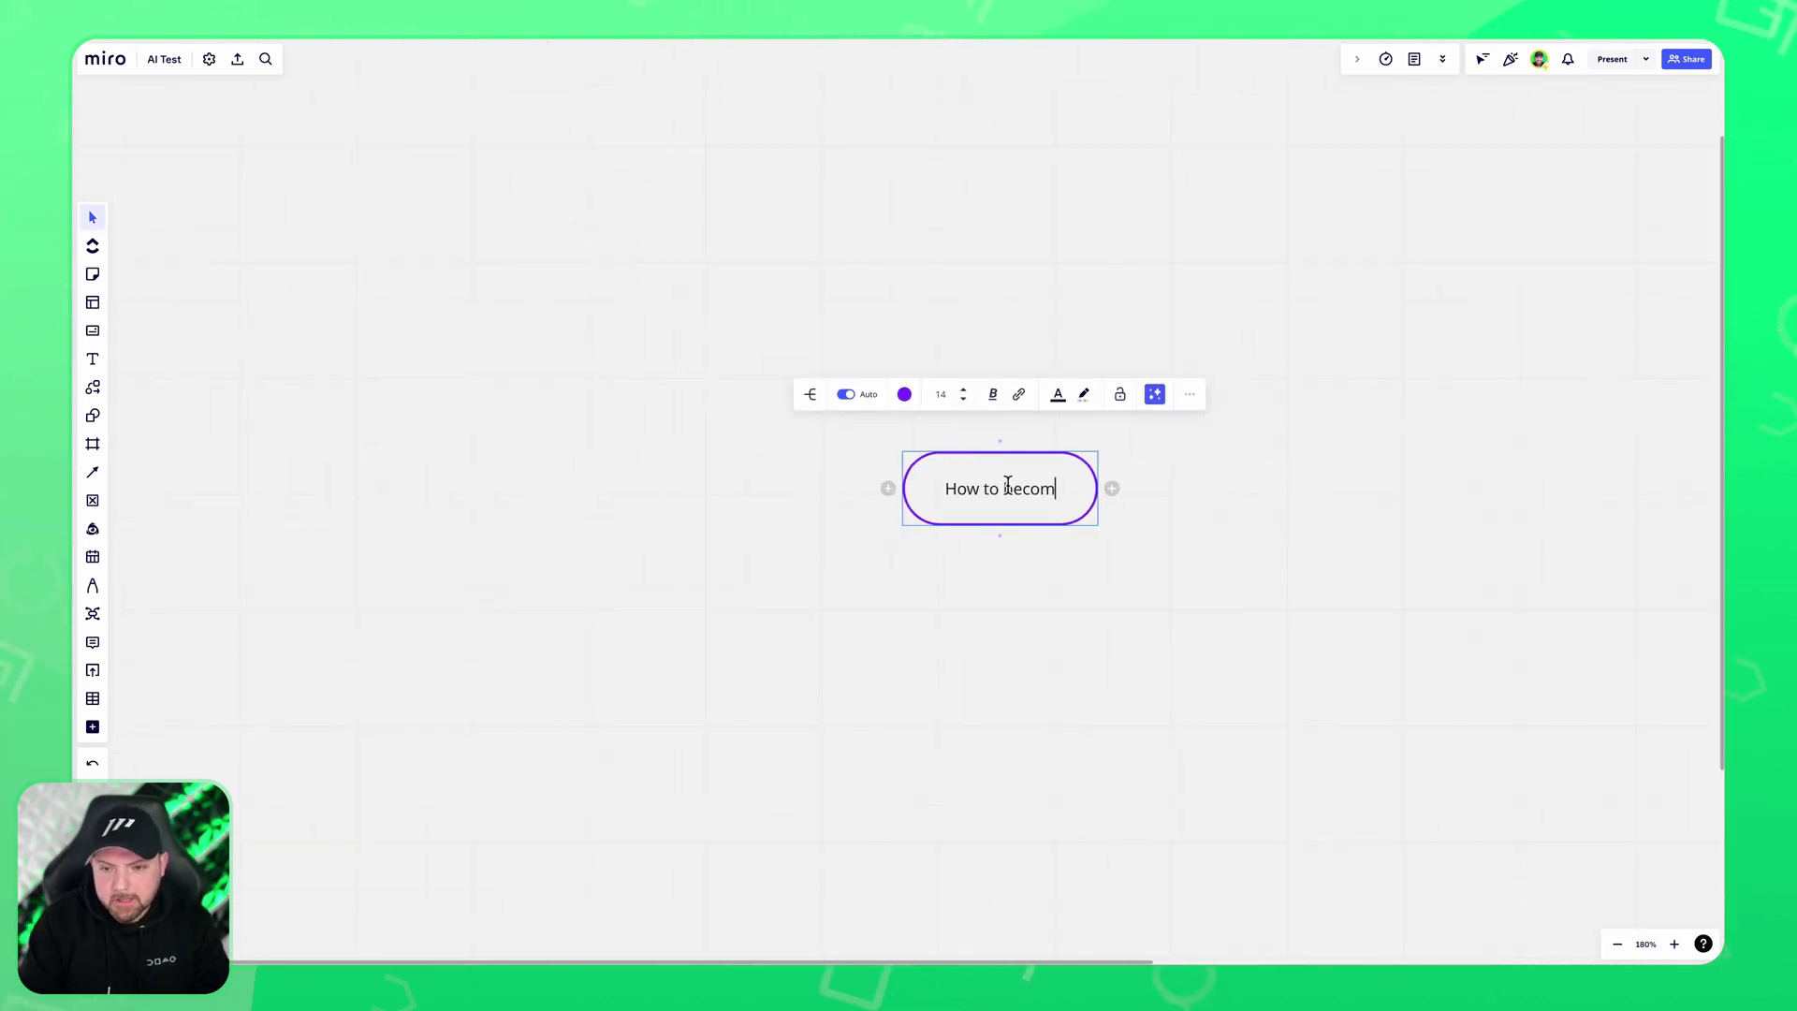
{"action": "type", "text": "e more productive"}
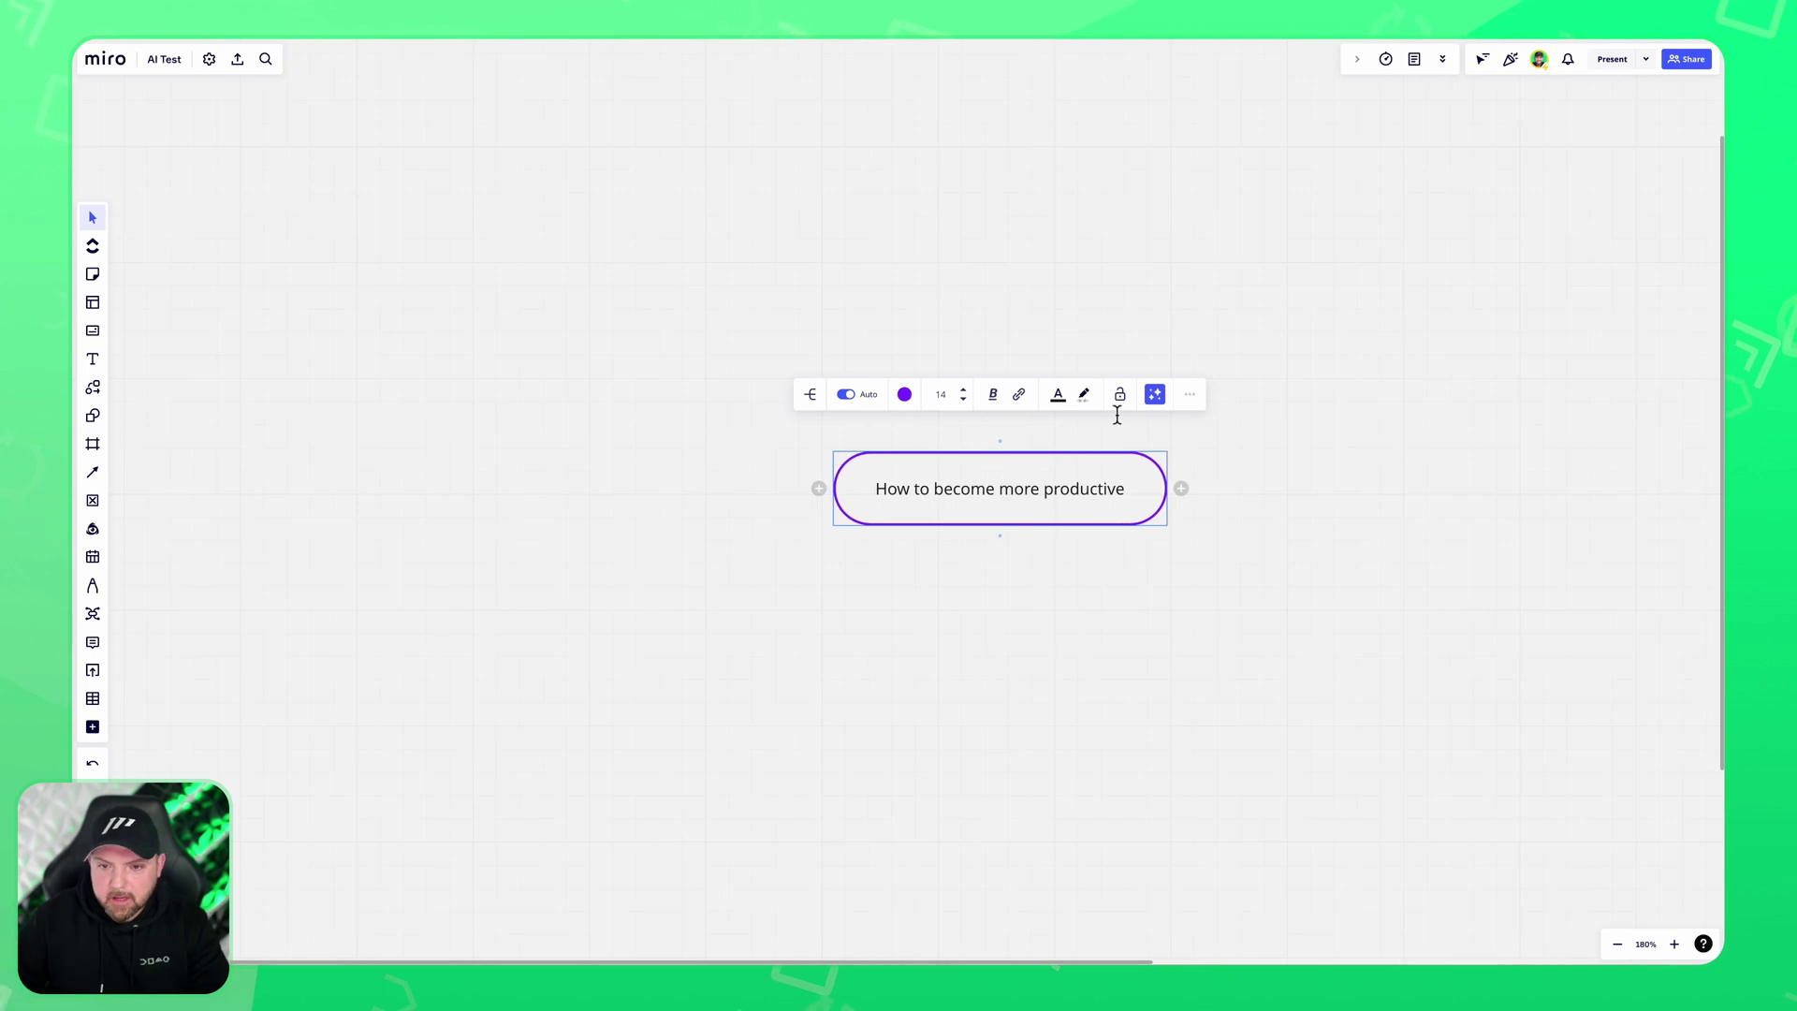
Expand the "How to become more productive" node into a branched mind map with Miro AI.
{"action": "left_click", "coordinate": [1156, 394]}
{"action": "left_click", "coordinate": [1192, 464]}
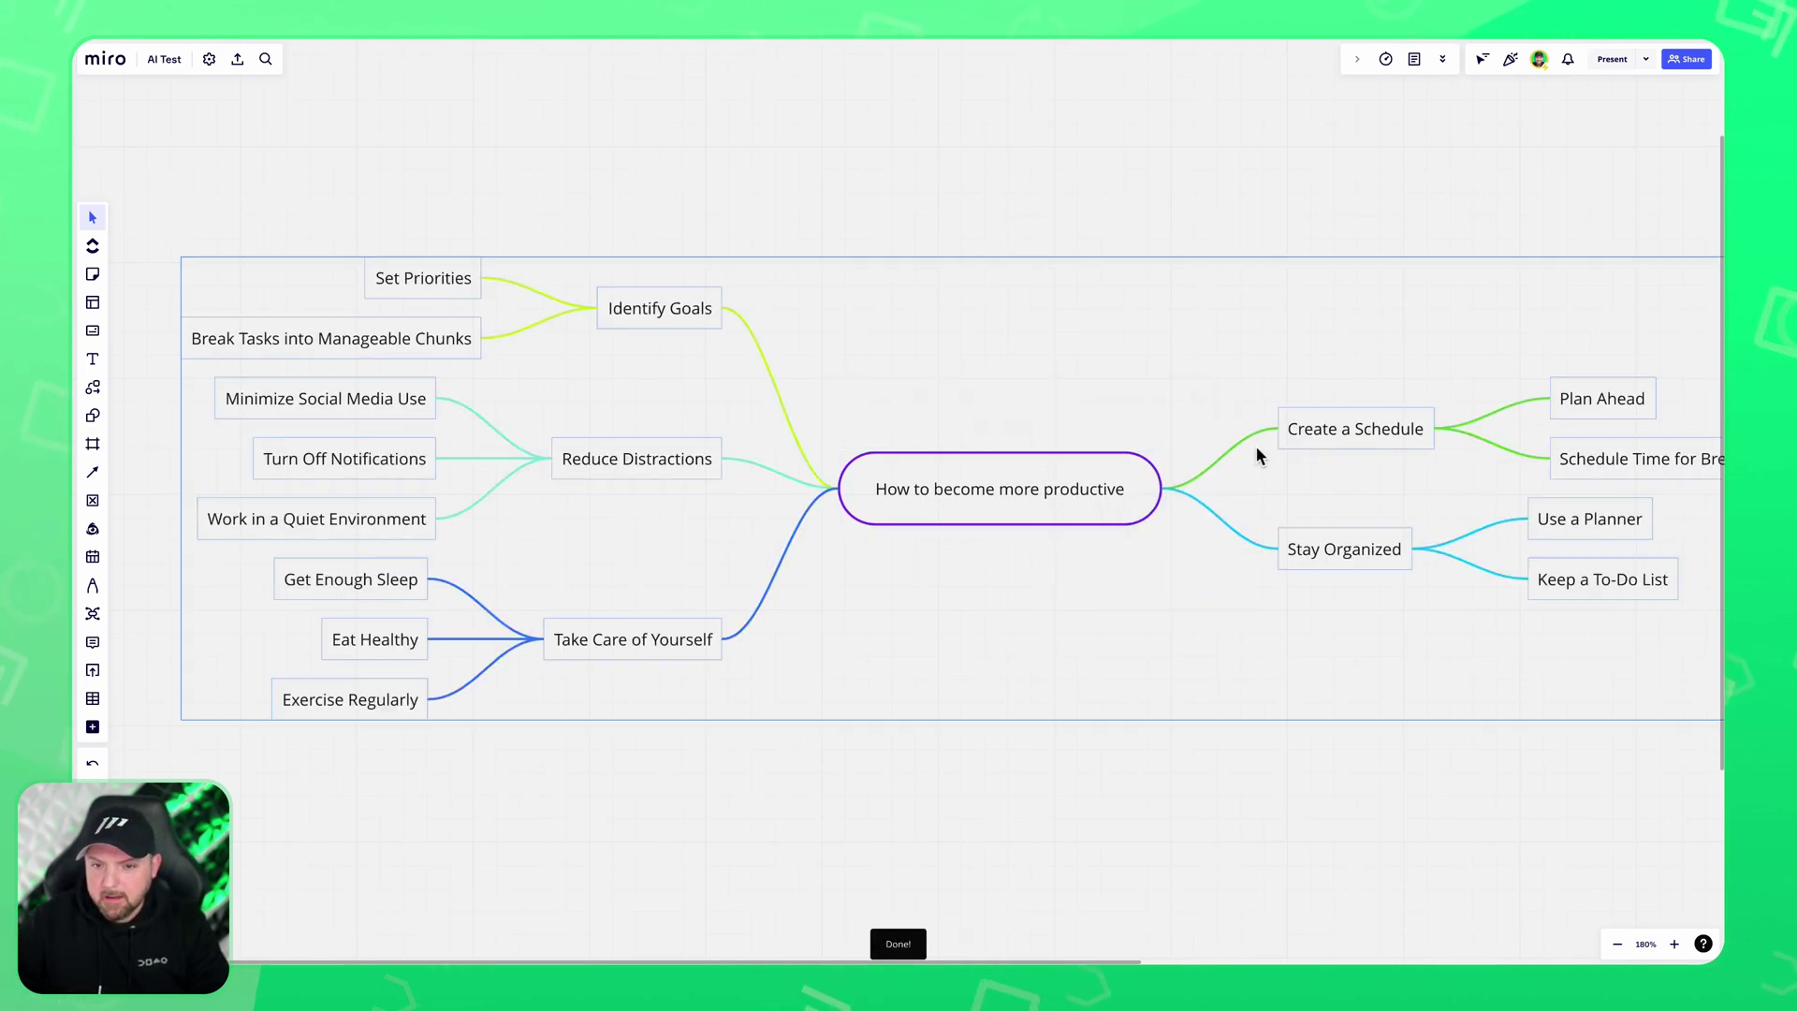
{"action": "scroll", "coordinate": [917, 459], "scroll_direction": "up", "scroll_amount": 4}
{"action": "left_click", "coordinate": [1175, 249]}
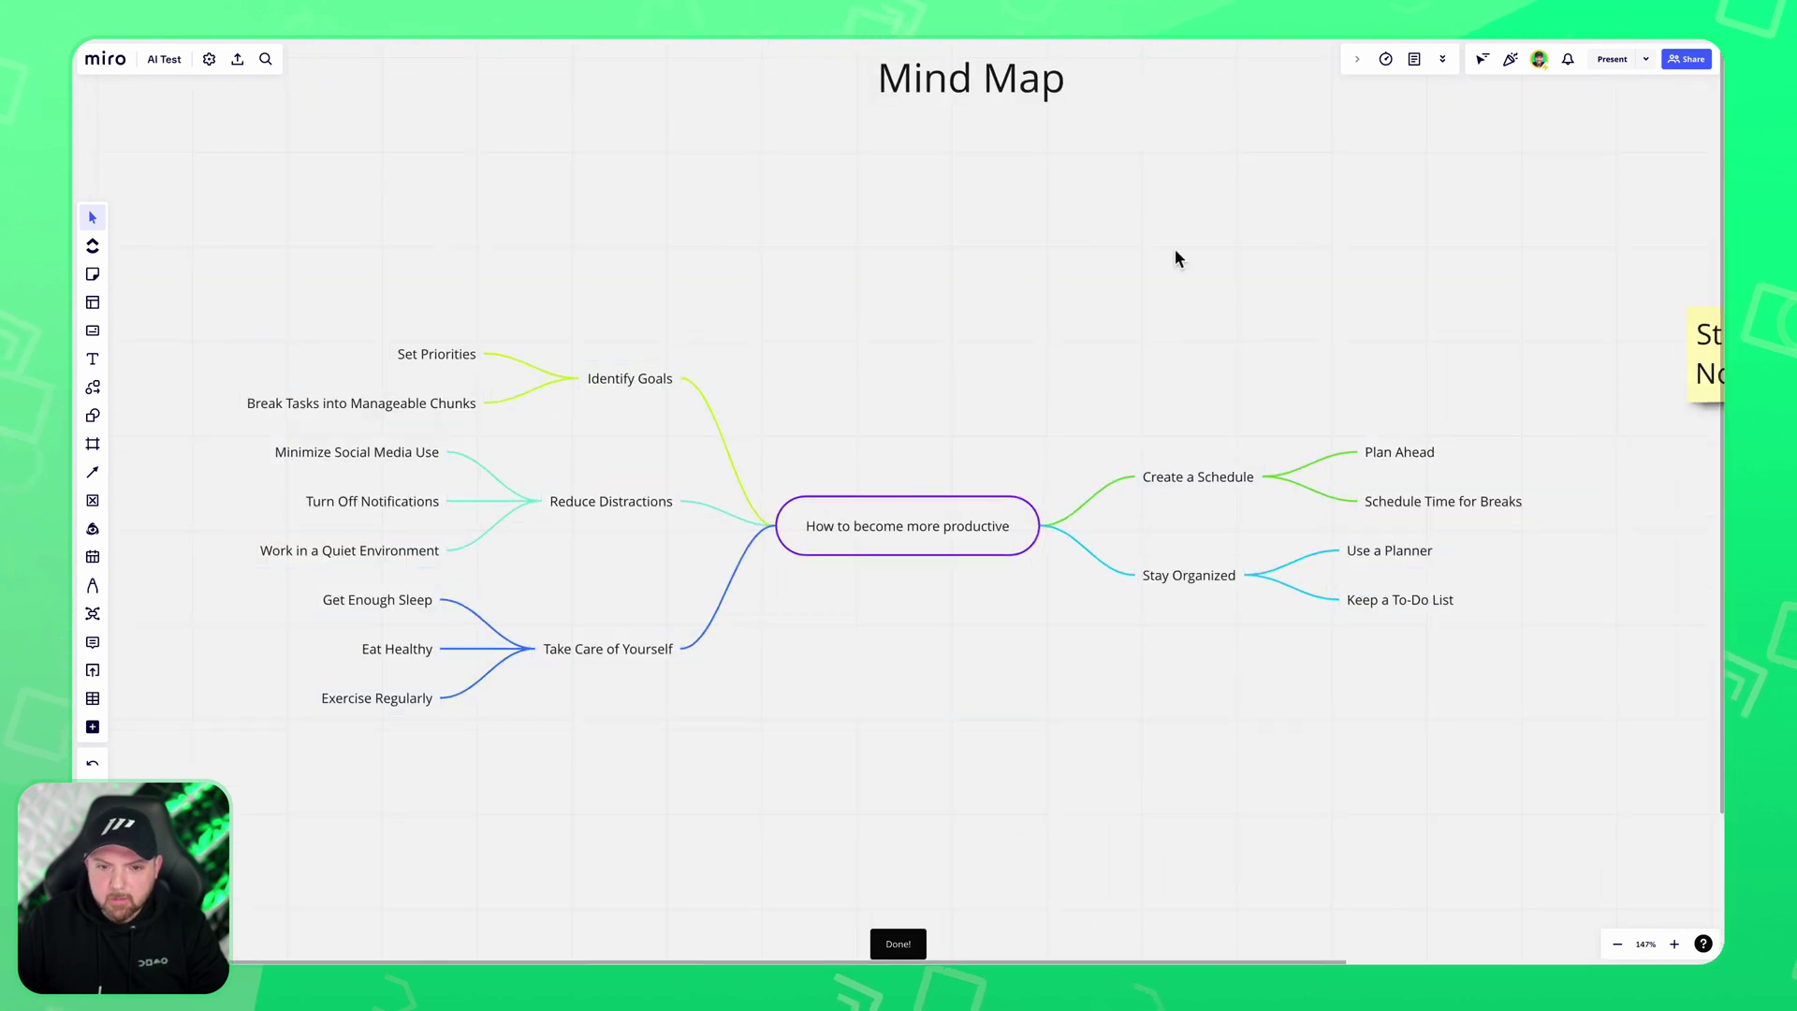
Examine the main branches and sub-topics generated on both sides of the "How to become more productive" mind map.
{"action": "left_click", "coordinate": [656, 379]}
{"action": "left_click", "coordinate": [575, 503]}
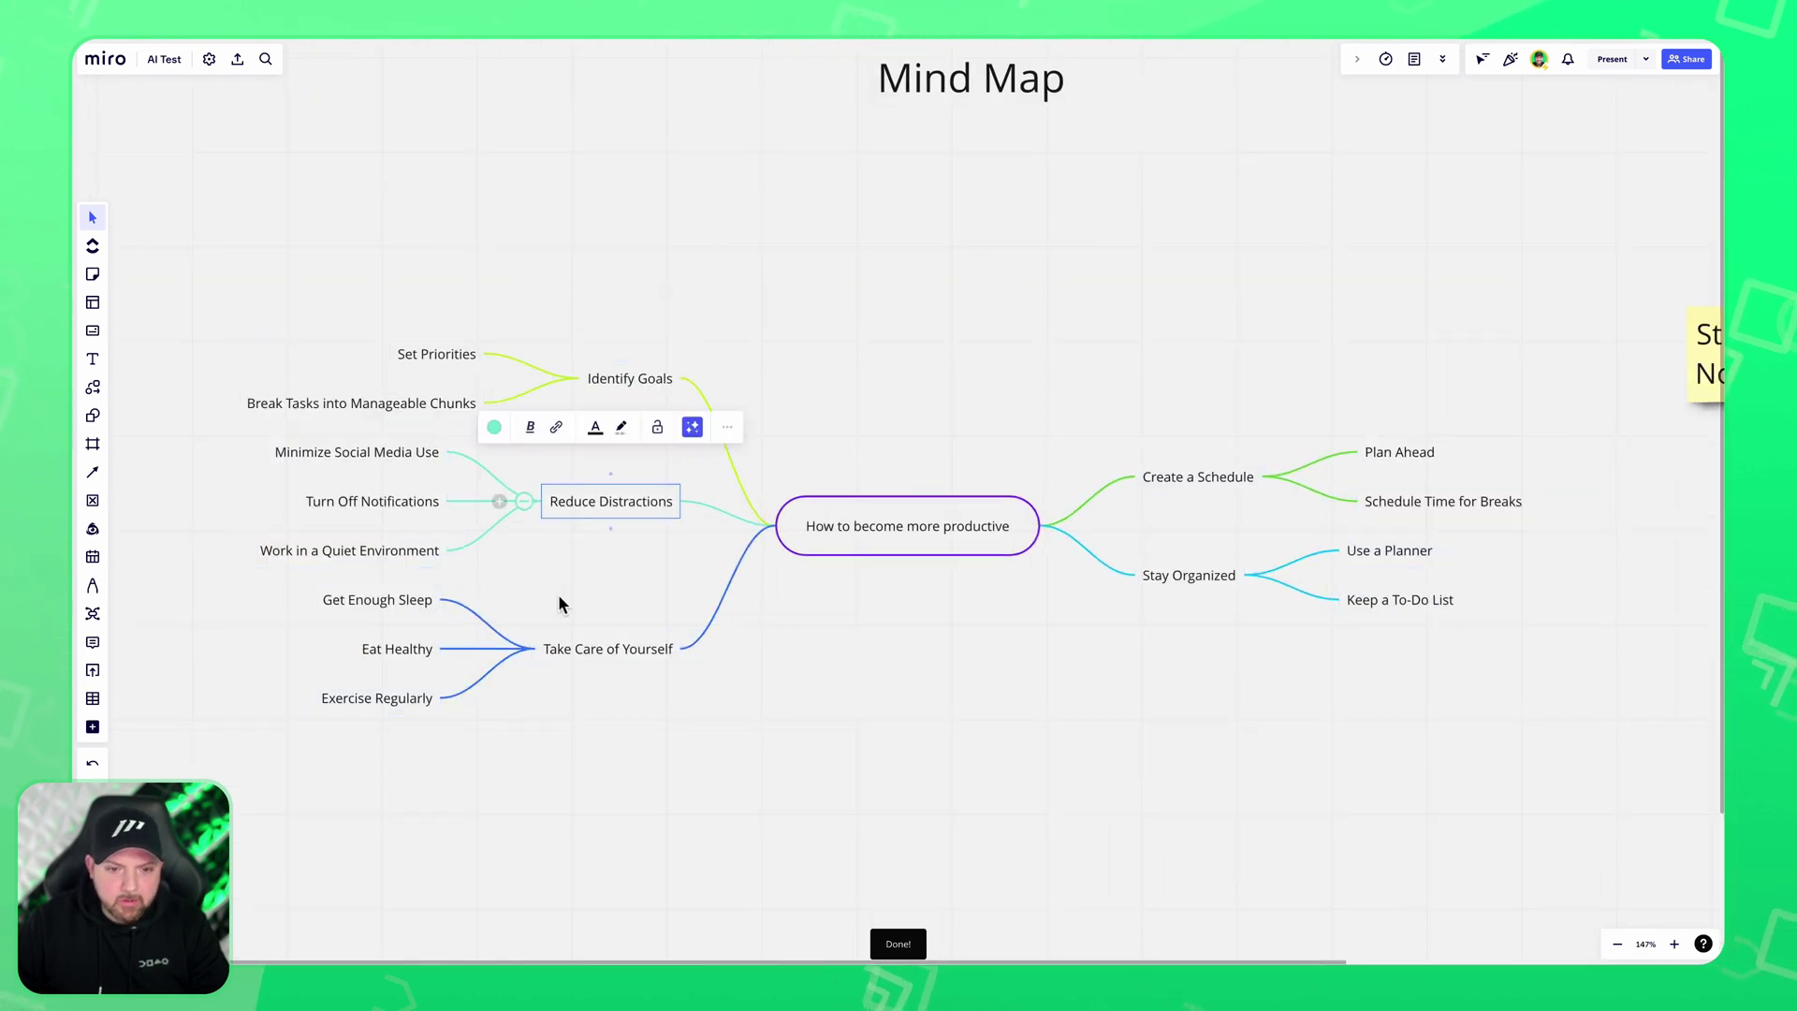
{"action": "left_click", "coordinate": [586, 653]}
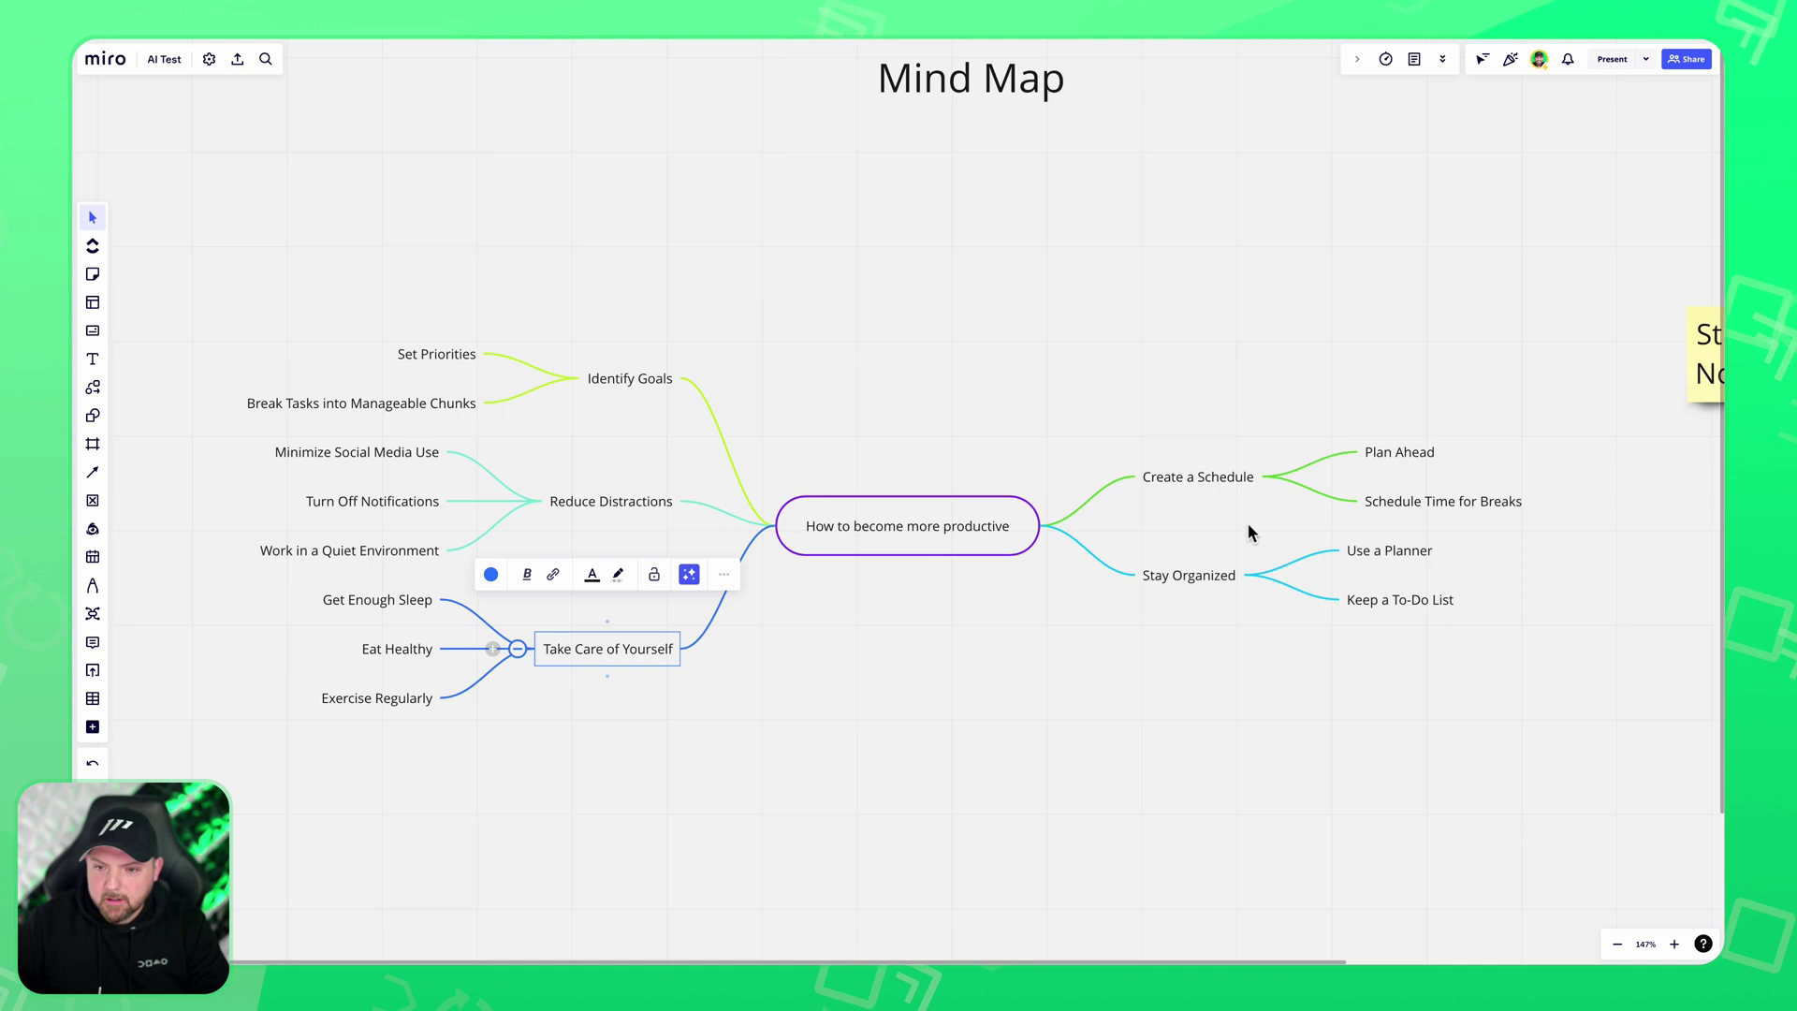
{"action": "left_click", "coordinate": [1220, 491]}
{"action": "left_click", "coordinate": [1208, 575]}
{"action": "left_click", "coordinate": [1311, 669]}
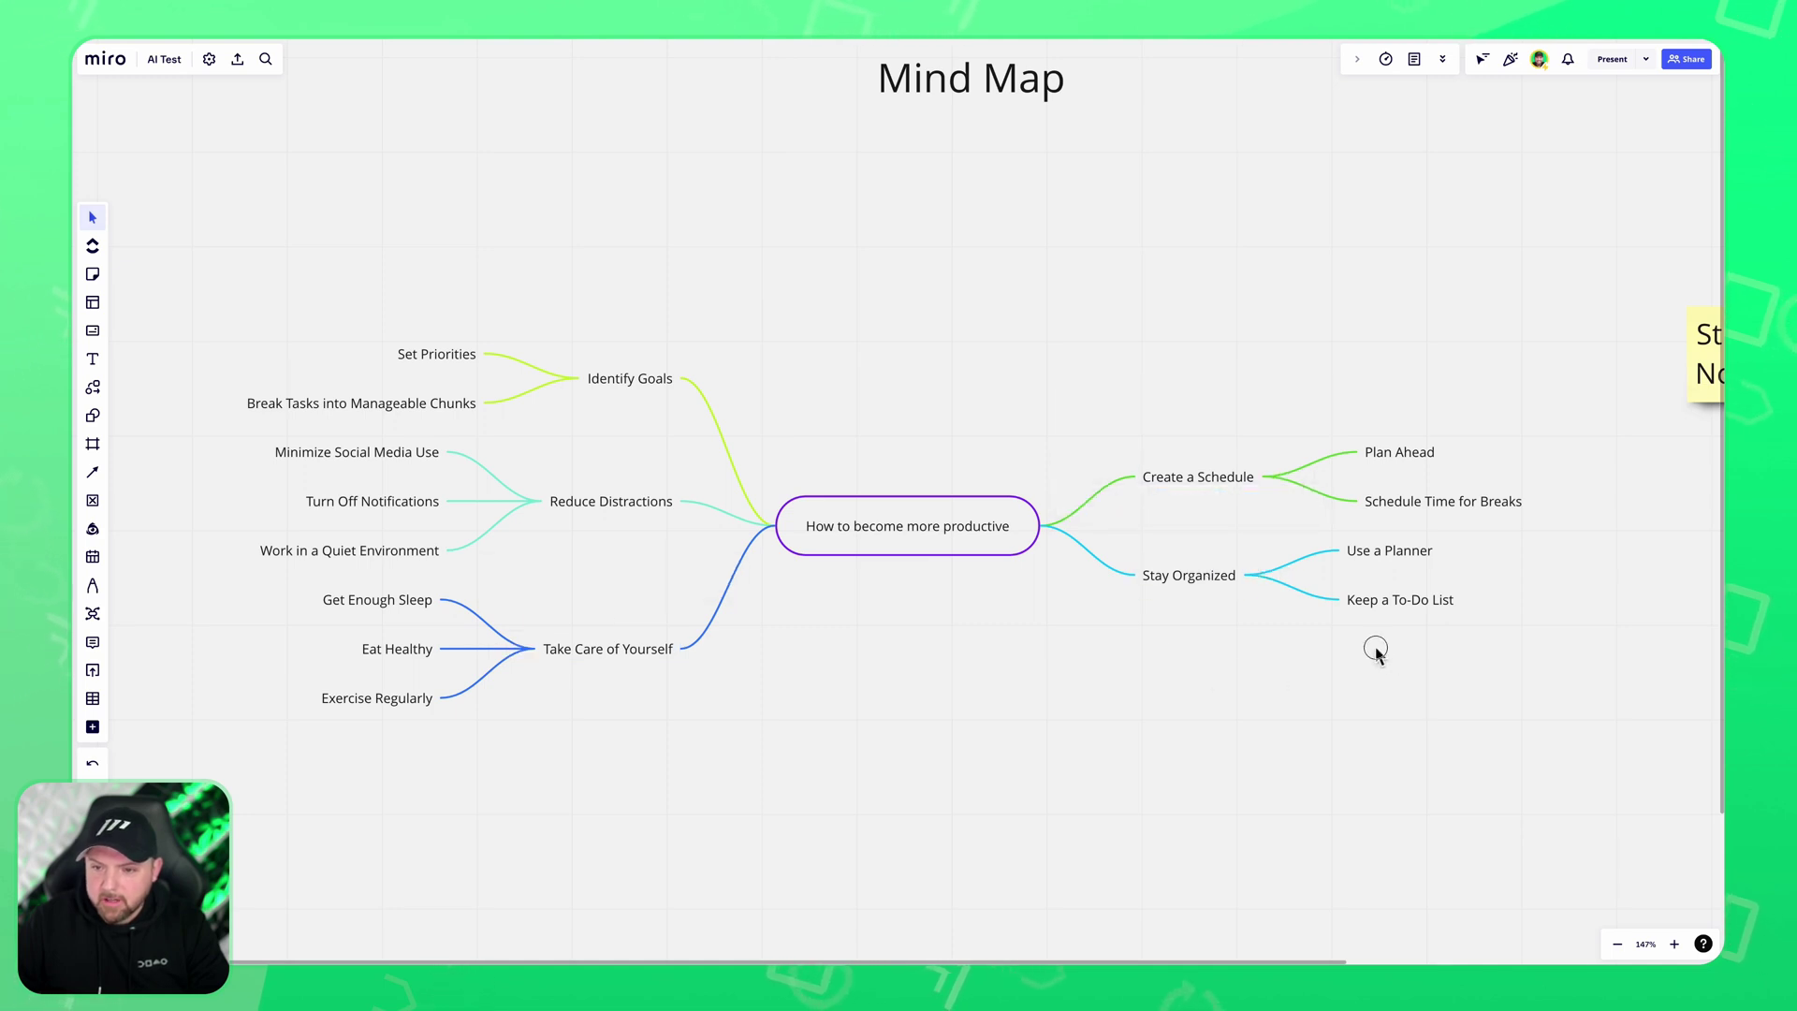
{"action": "left_click_drag", "start_coordinate": [1377, 651], "coordinate": [834, 466]}
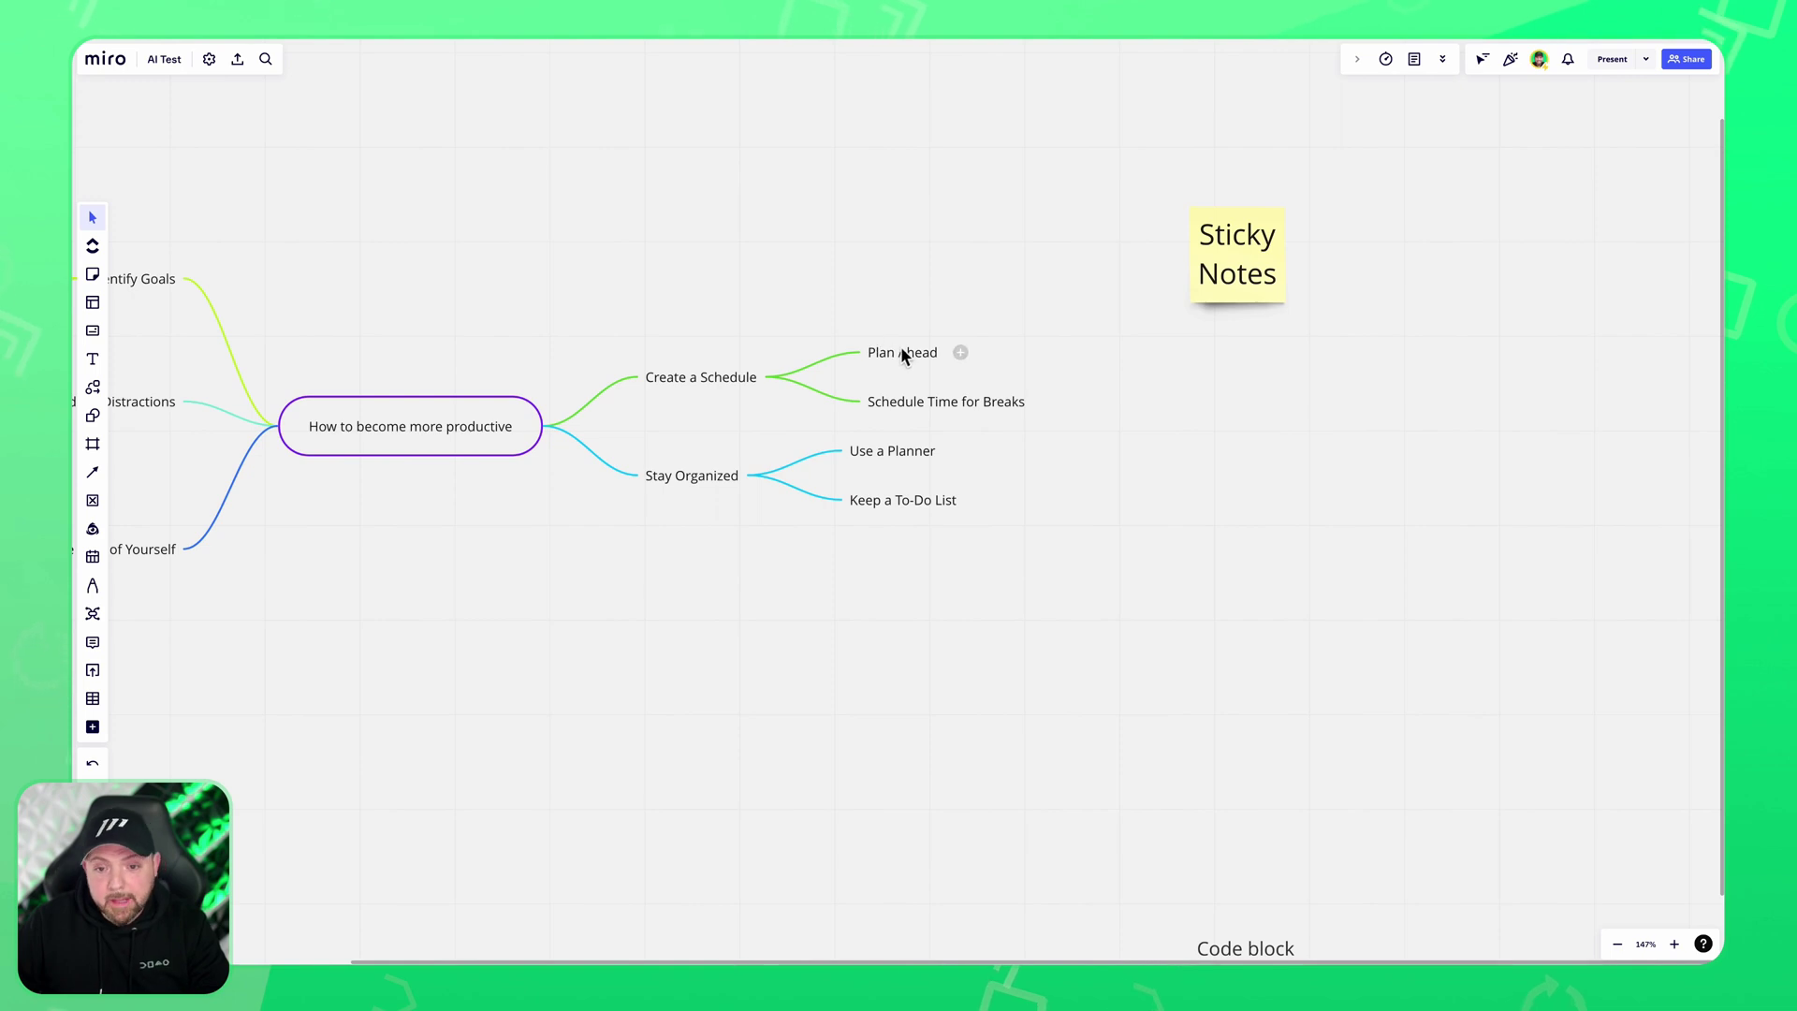
{"action": "left_click_drag", "start_coordinate": [539, 536], "coordinate": [1104, 506]}
{"action": "left_click_drag", "start_coordinate": [449, 563], "coordinate": [457, 473]}
{"action": "left_click_drag", "start_coordinate": [608, 579], "coordinate": [743, 666]}
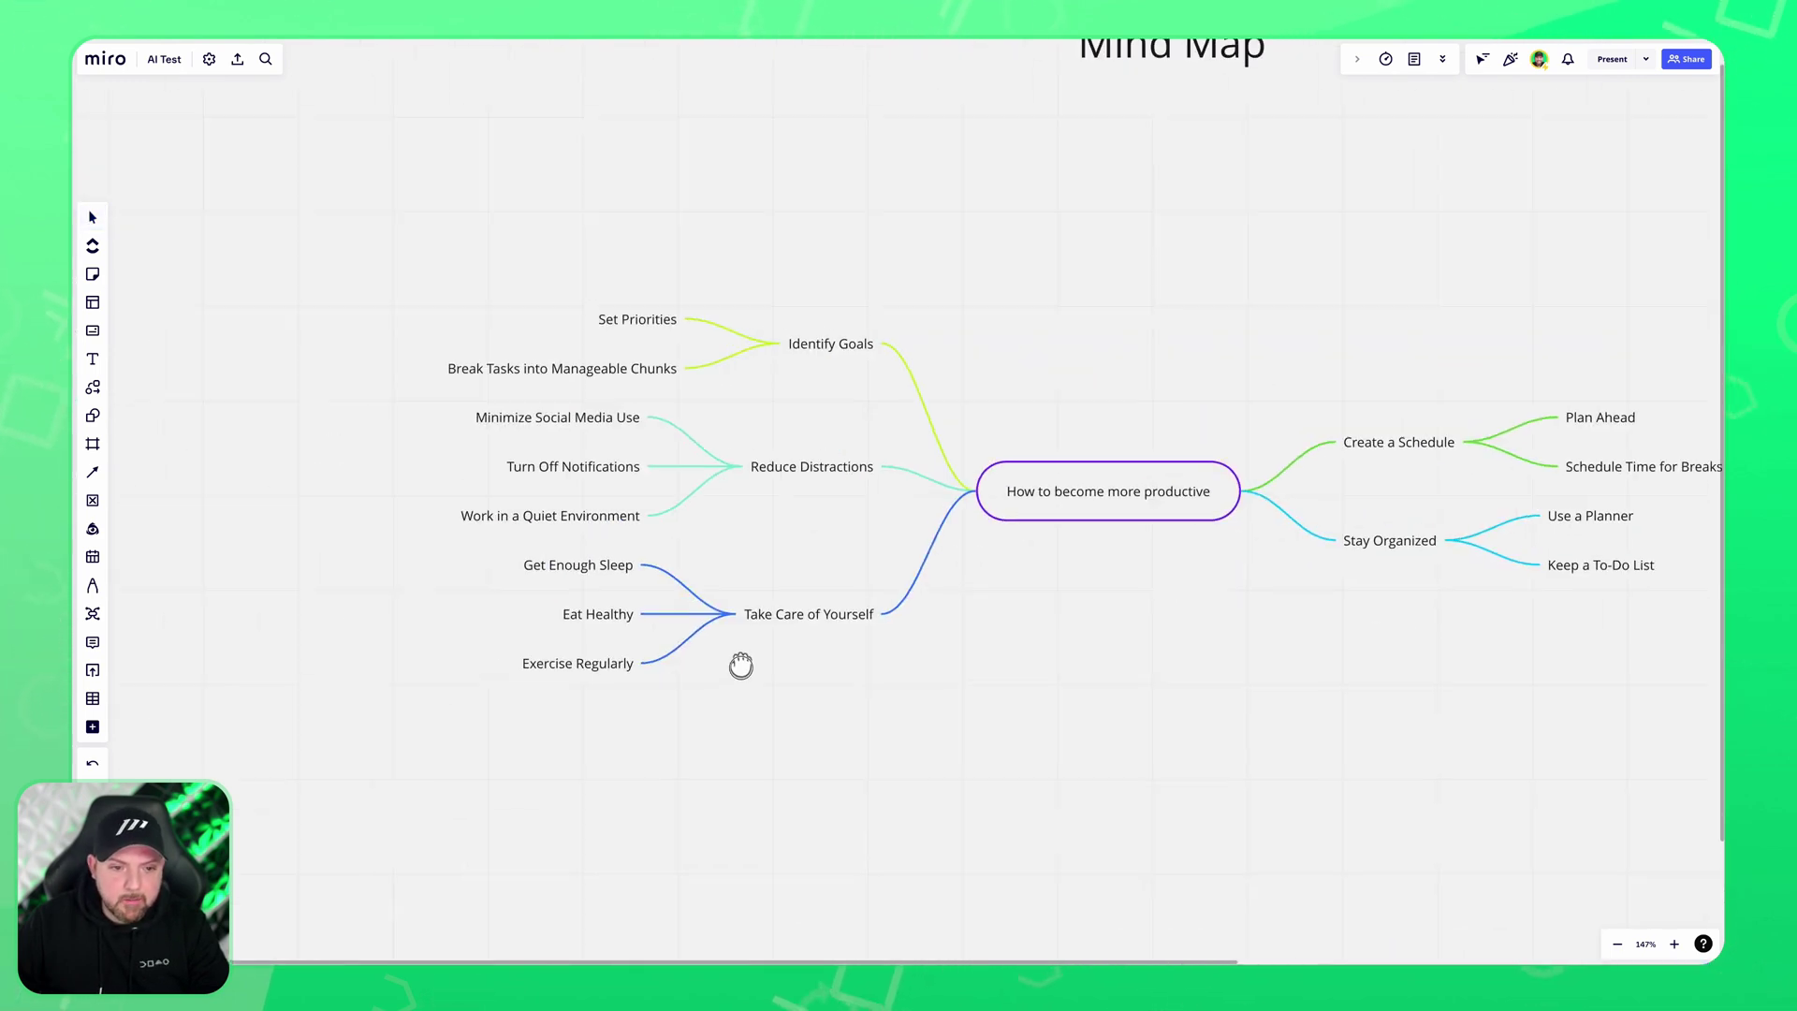
Expand the Set Priorities node under Identify Goals with questions using Miro AI.
{"action": "left_click", "coordinate": [638, 317]}
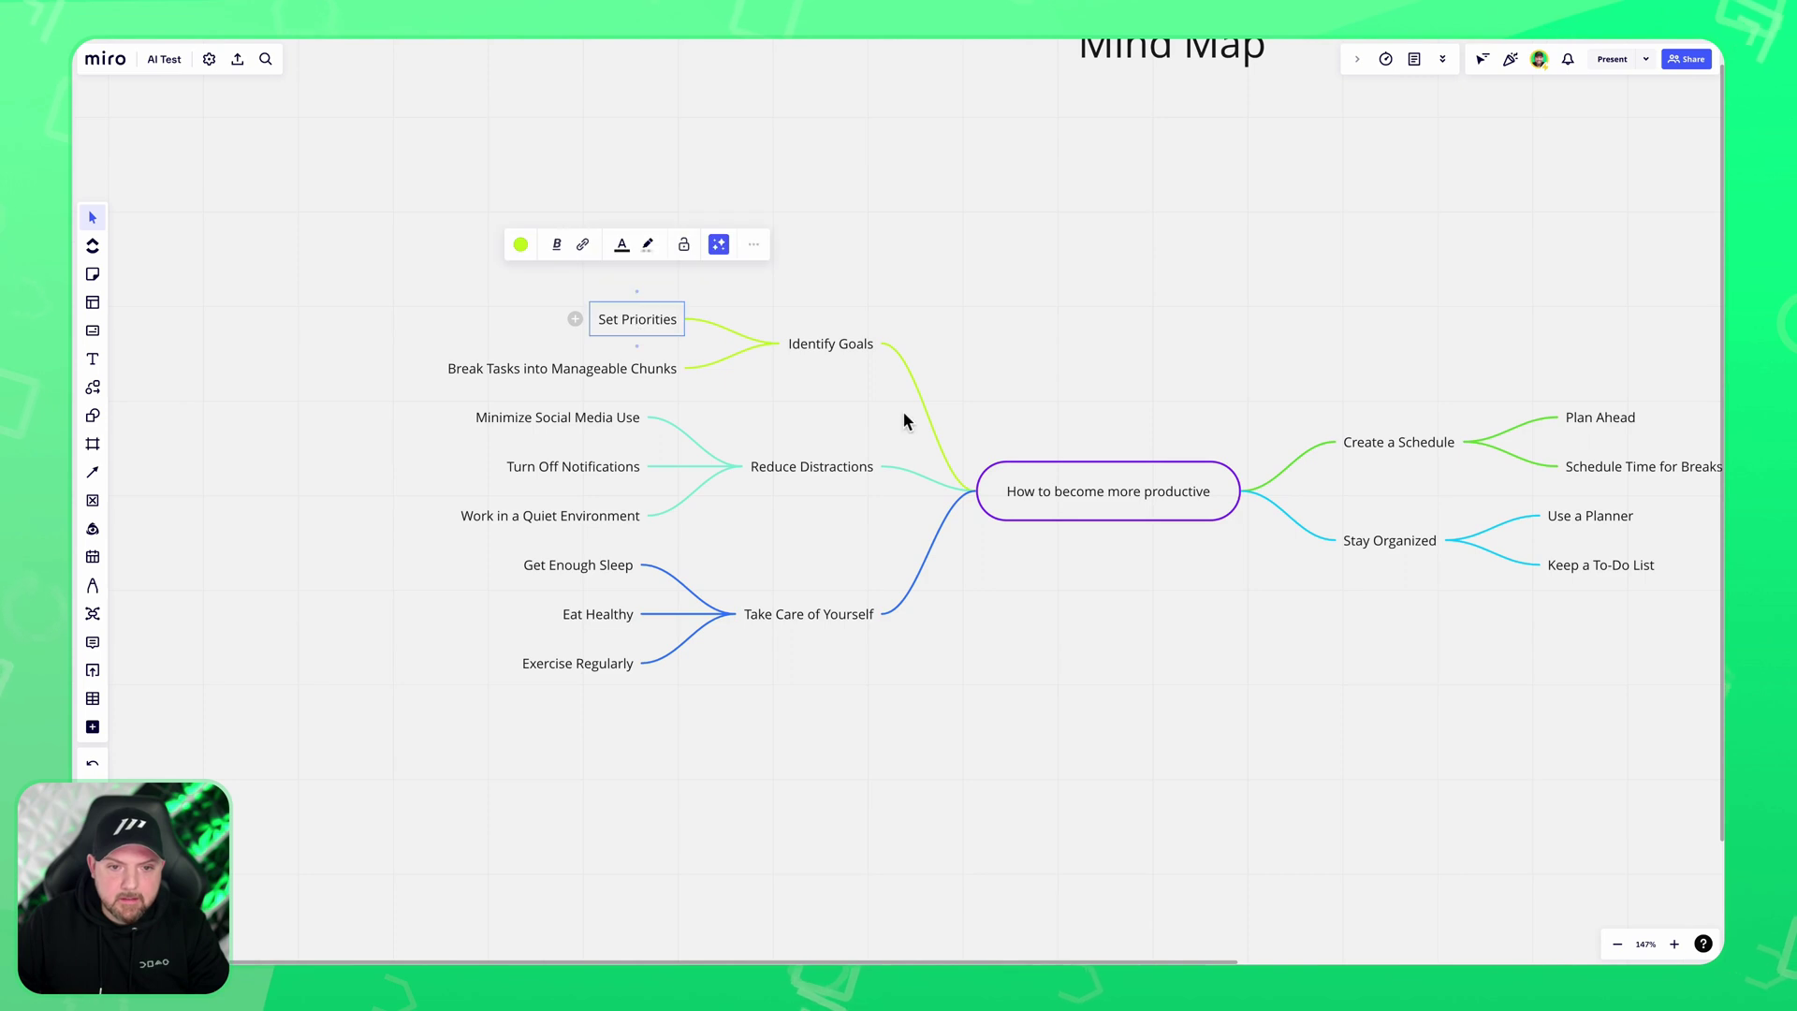
{"action": "left_click", "coordinate": [718, 246]}
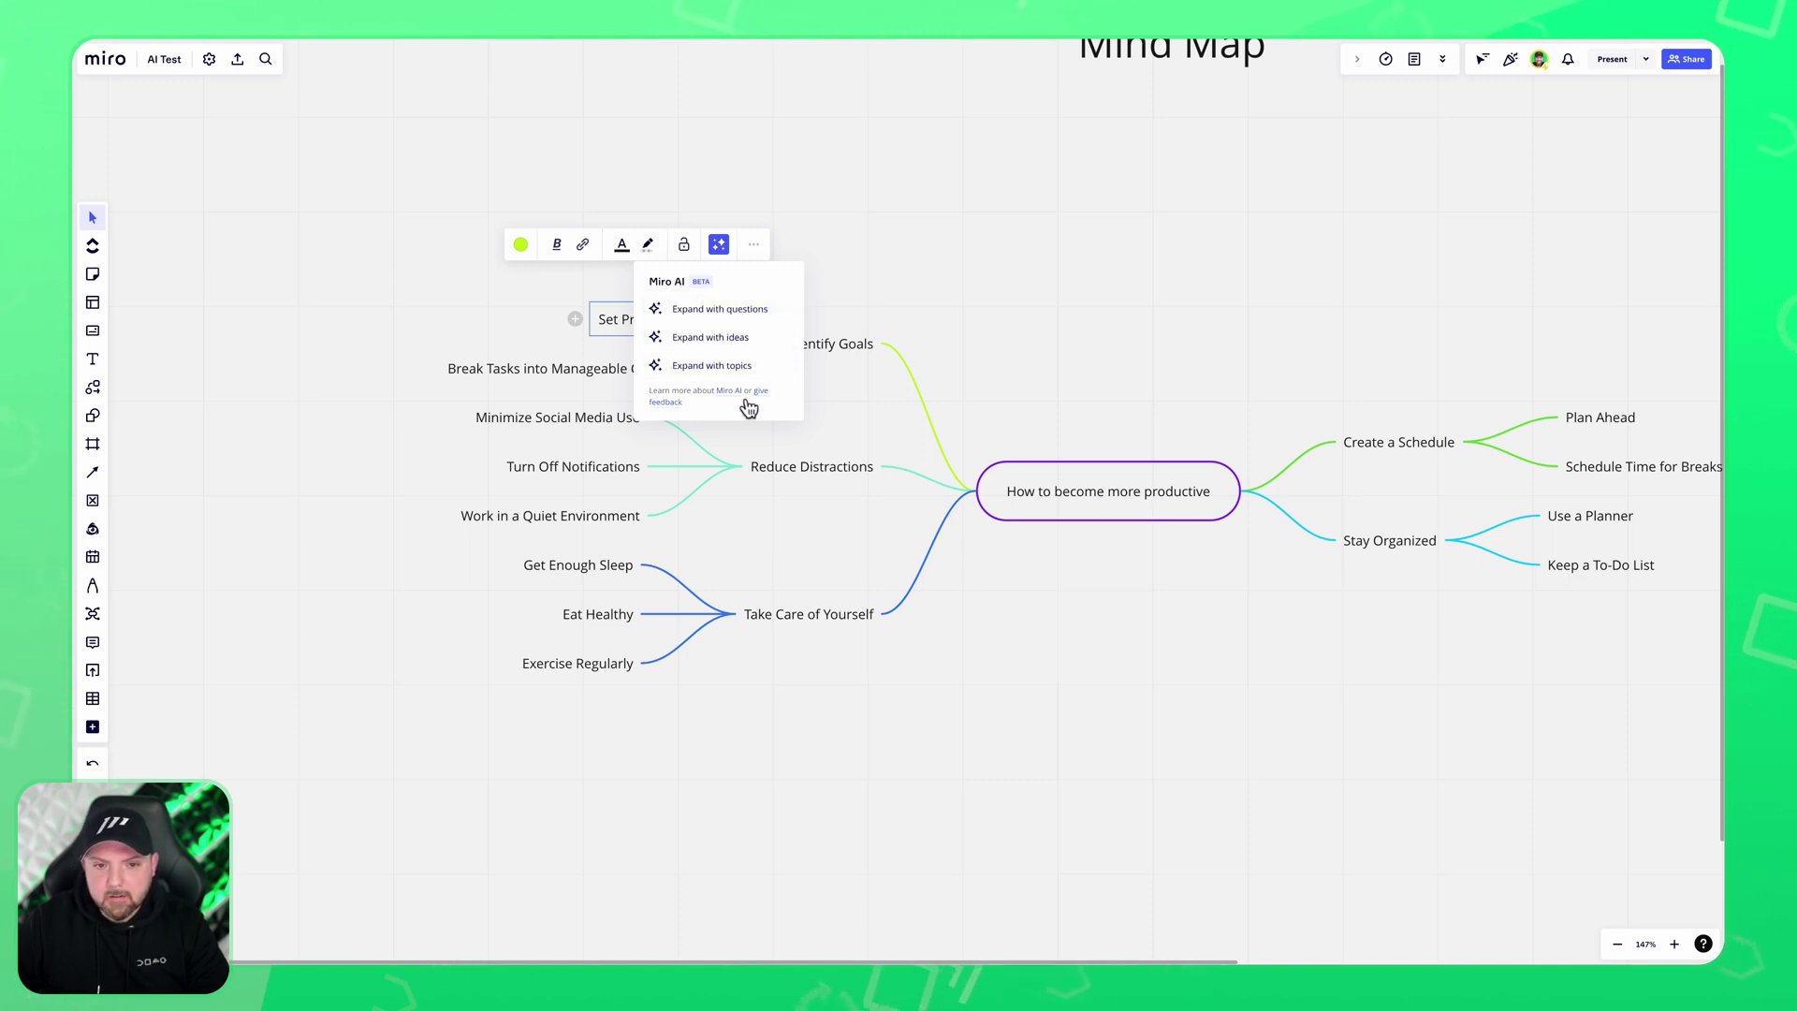
{"action": "left_click", "coordinate": [734, 337]}
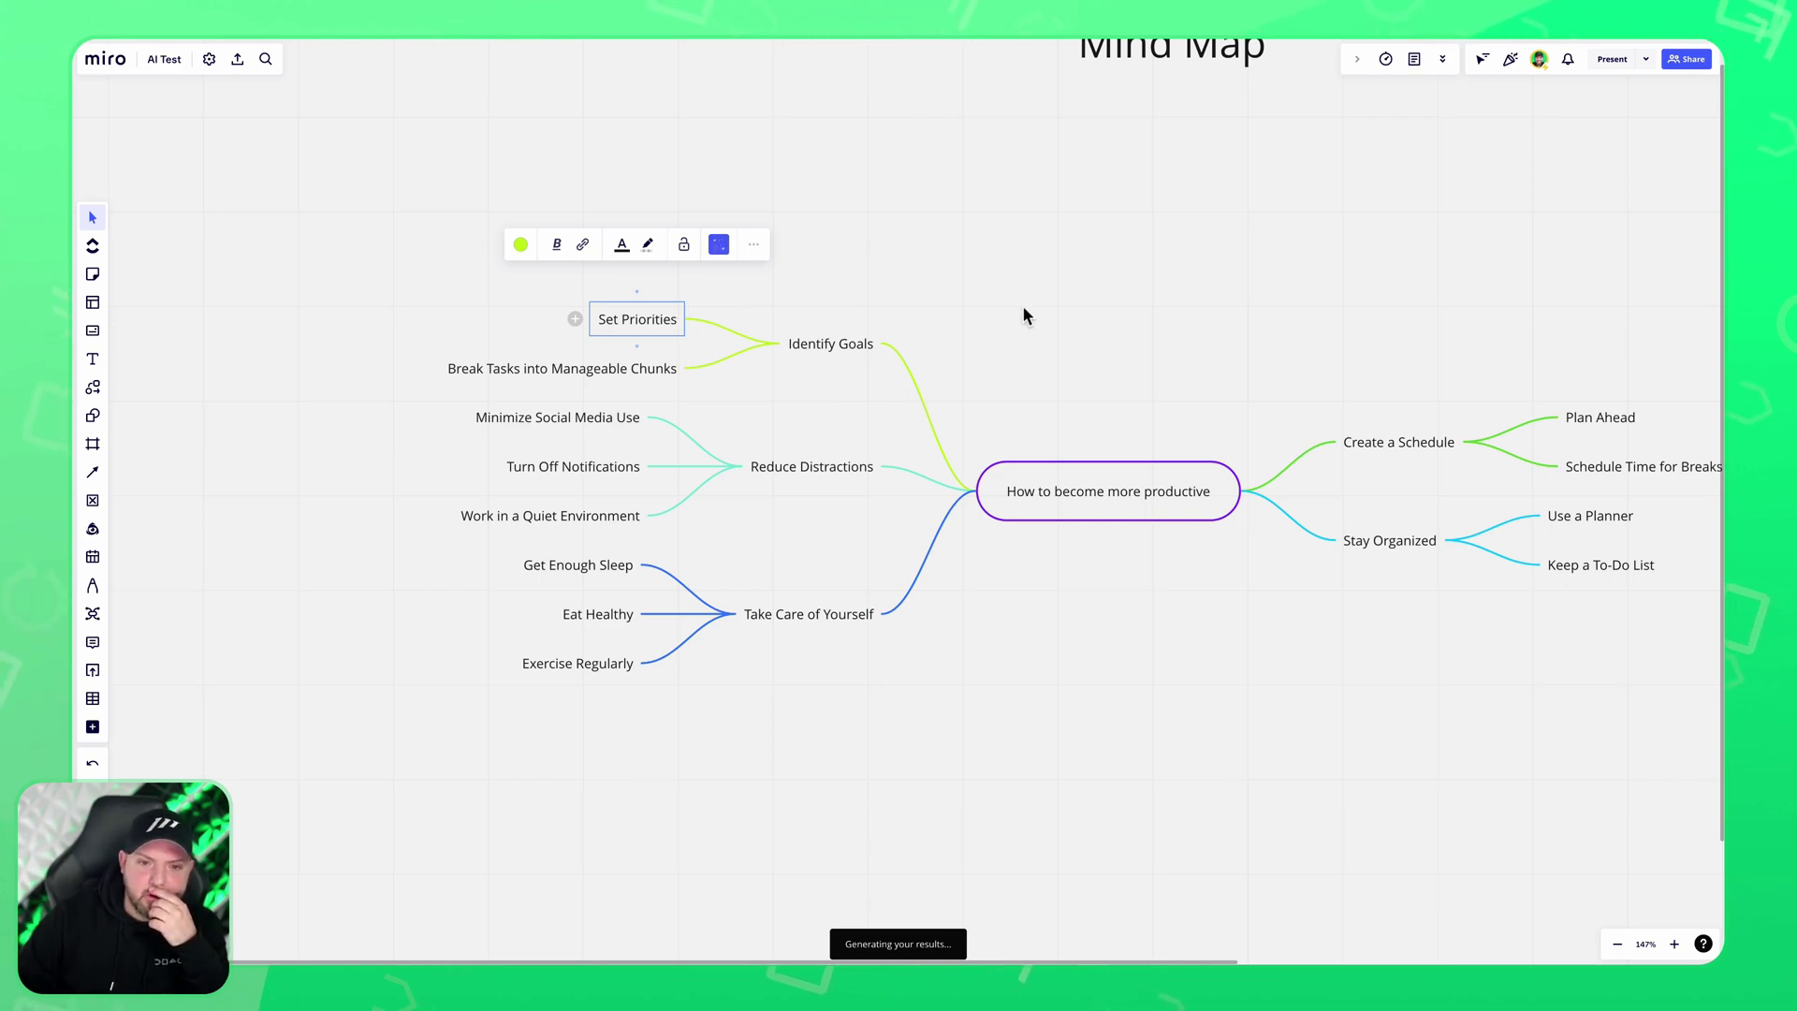
{"action": "scroll", "coordinate": [938, 335], "scroll_direction": "up", "scroll_amount": 3}
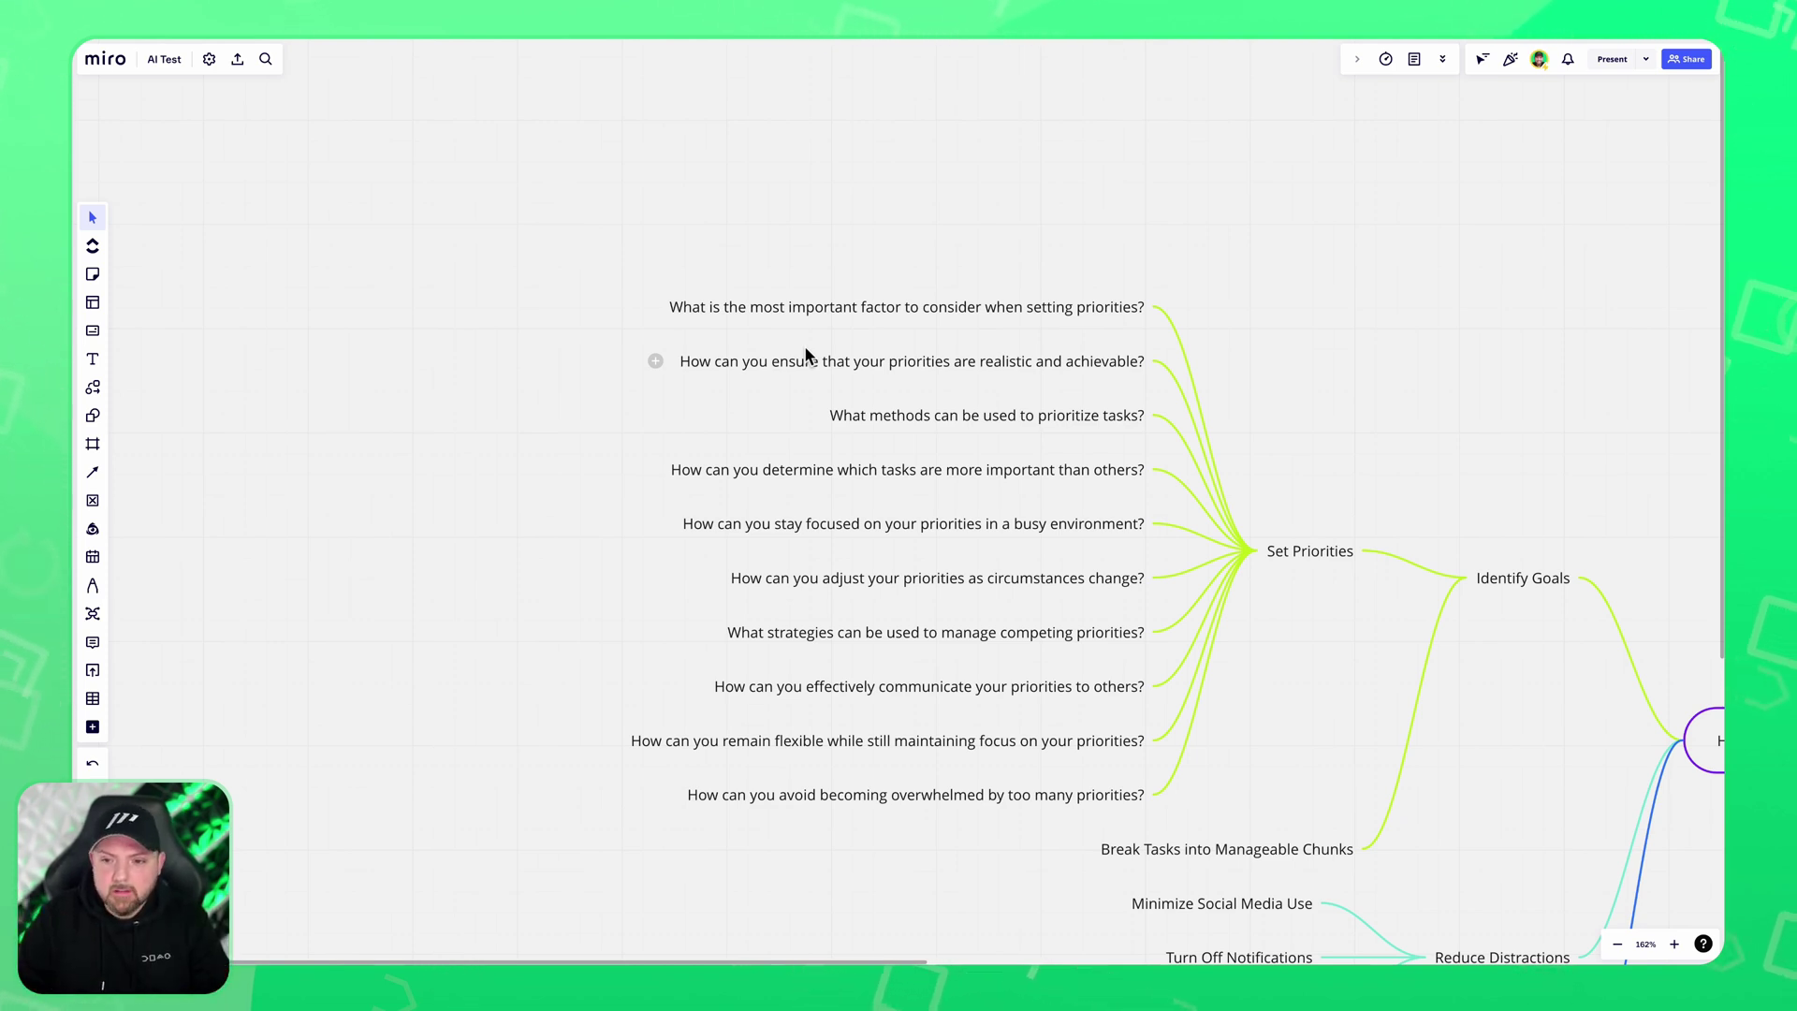
{"action": "left_click_drag", "start_coordinate": [824, 873], "coordinate": [734, 308]}
{"action": "left_click", "coordinate": [930, 253]}
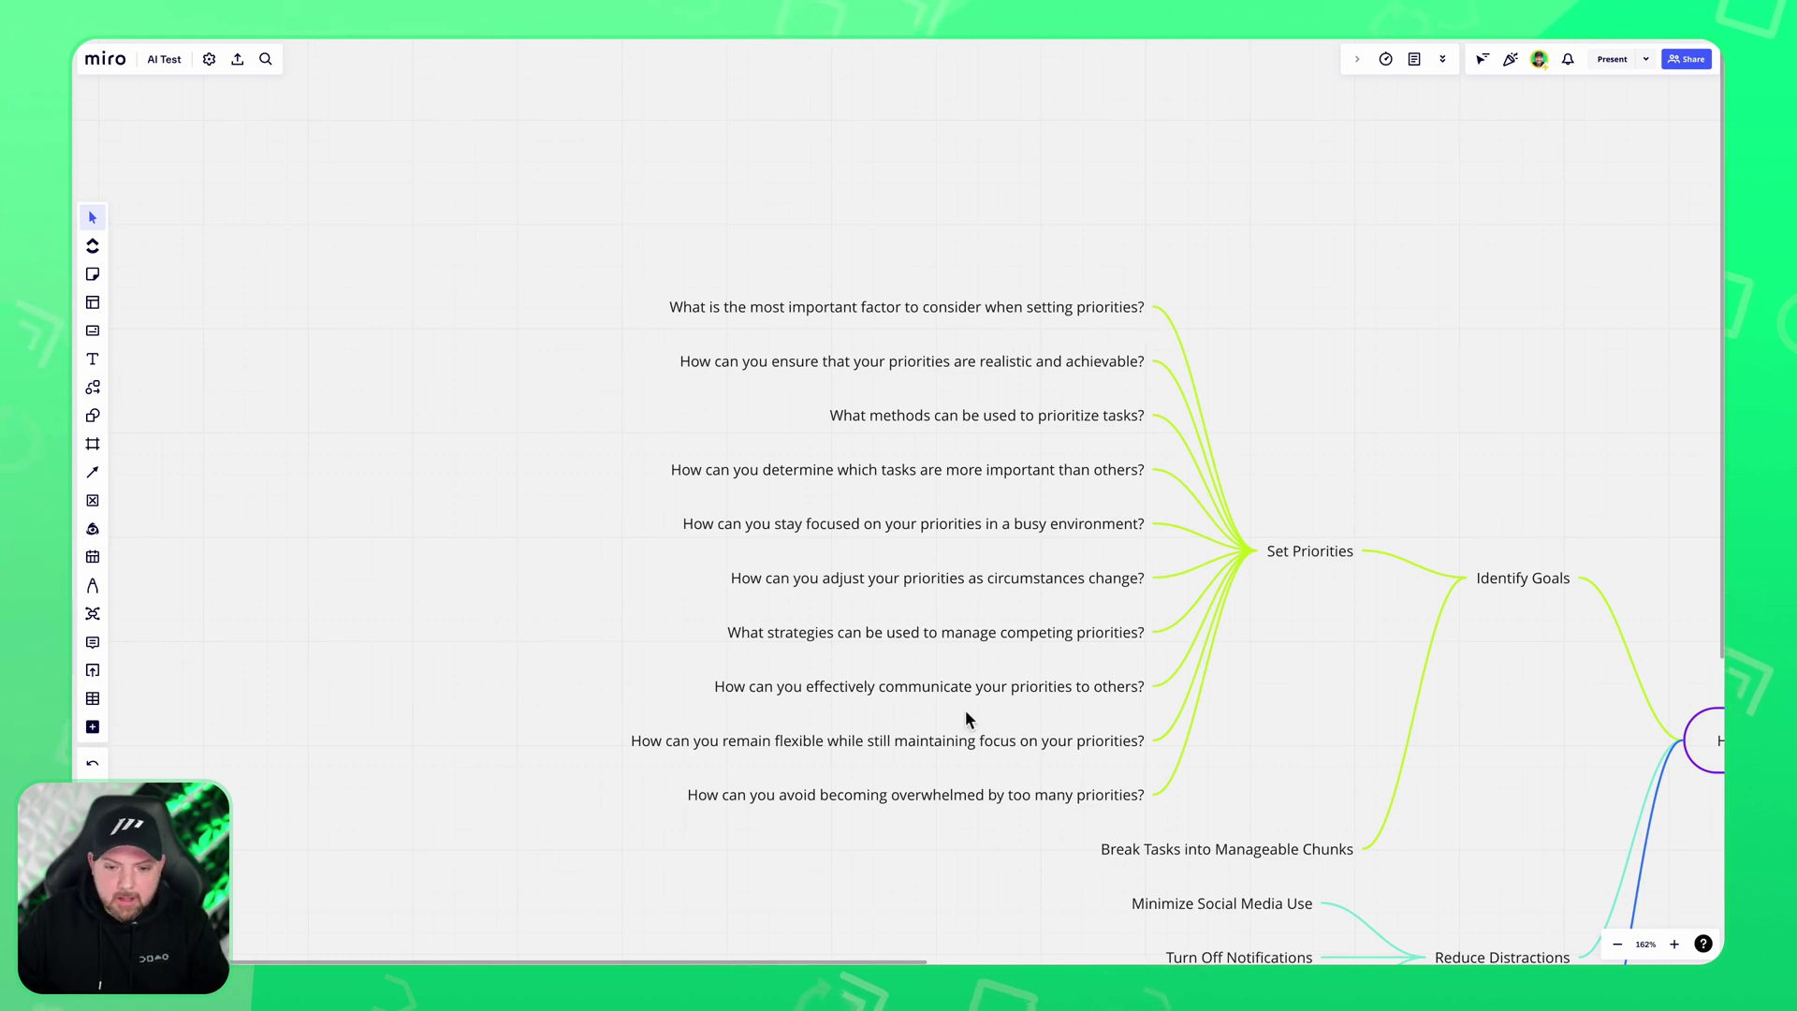
{"action": "left_click_drag", "start_coordinate": [965, 255], "coordinate": [882, 874]}
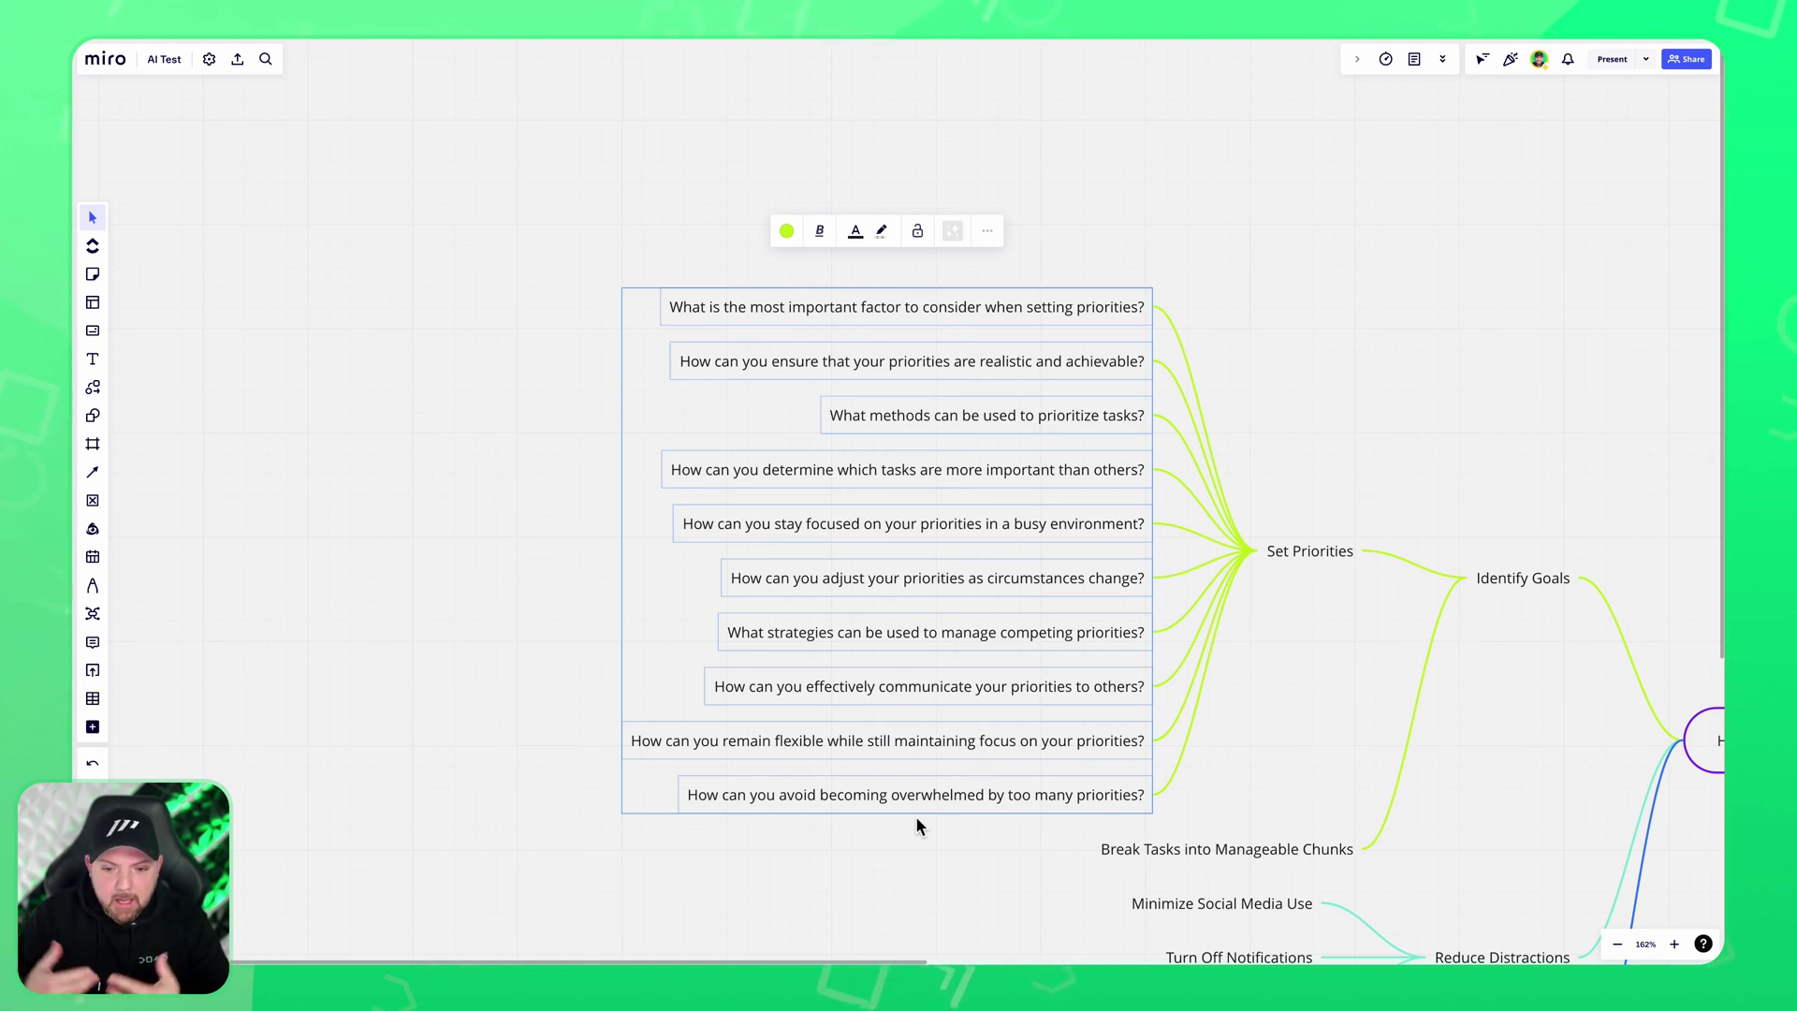
{"action": "left_click", "coordinate": [897, 840]}
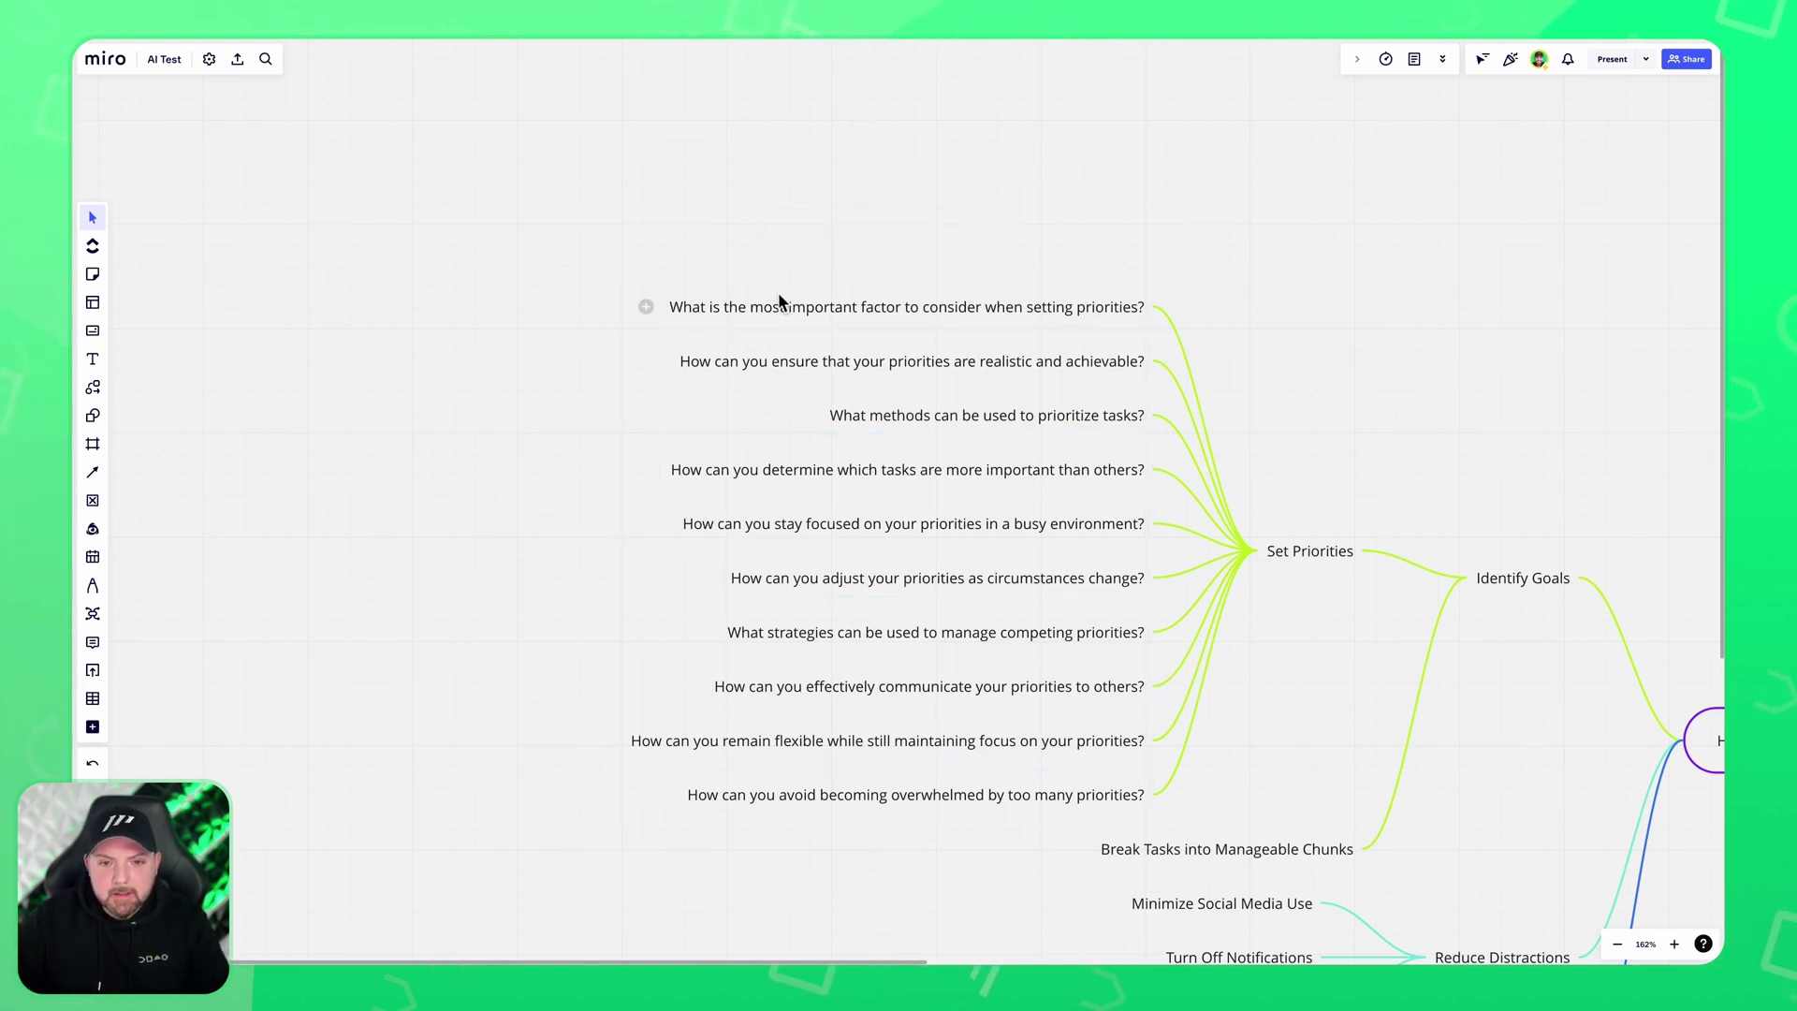
Expand the "What is the most important factor to consider when setting priorities?" node with ideas using Miro AI.
{"action": "left_click_drag", "start_coordinate": [778, 292], "coordinate": [411, 242]}
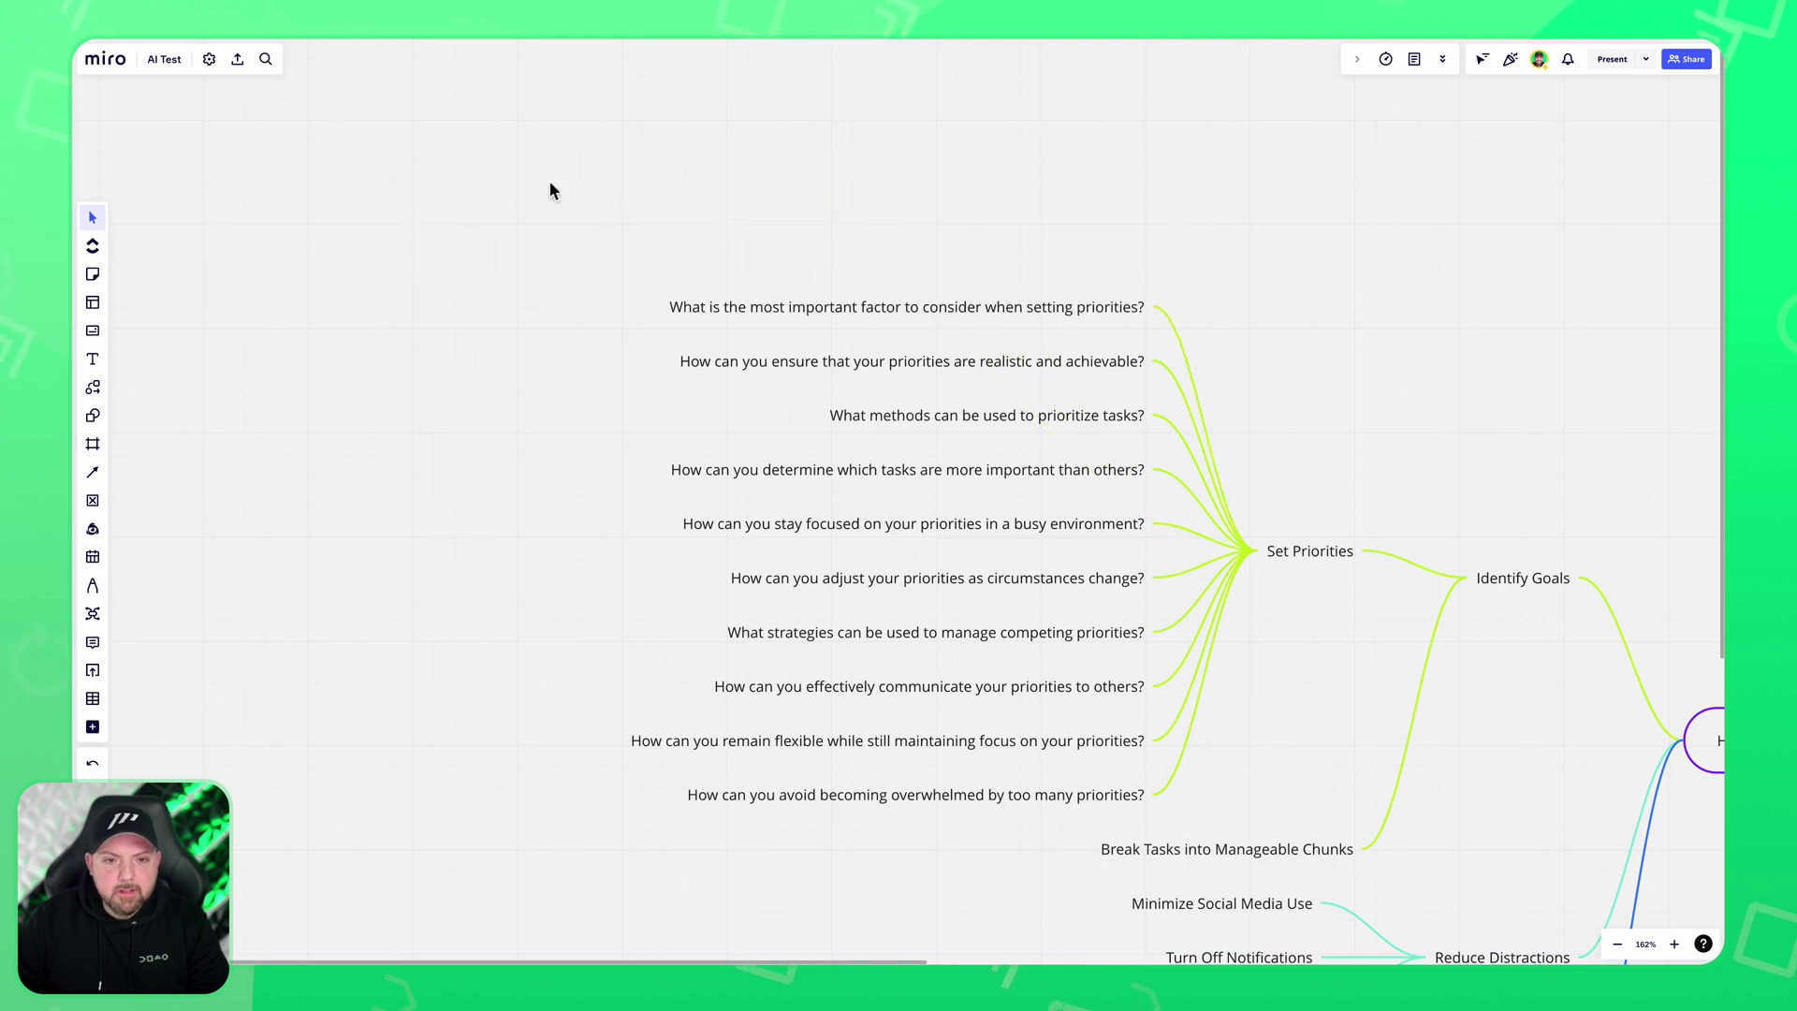
{"action": "left_click", "coordinate": [931, 317]}
{"action": "left_click", "coordinate": [988, 230]}
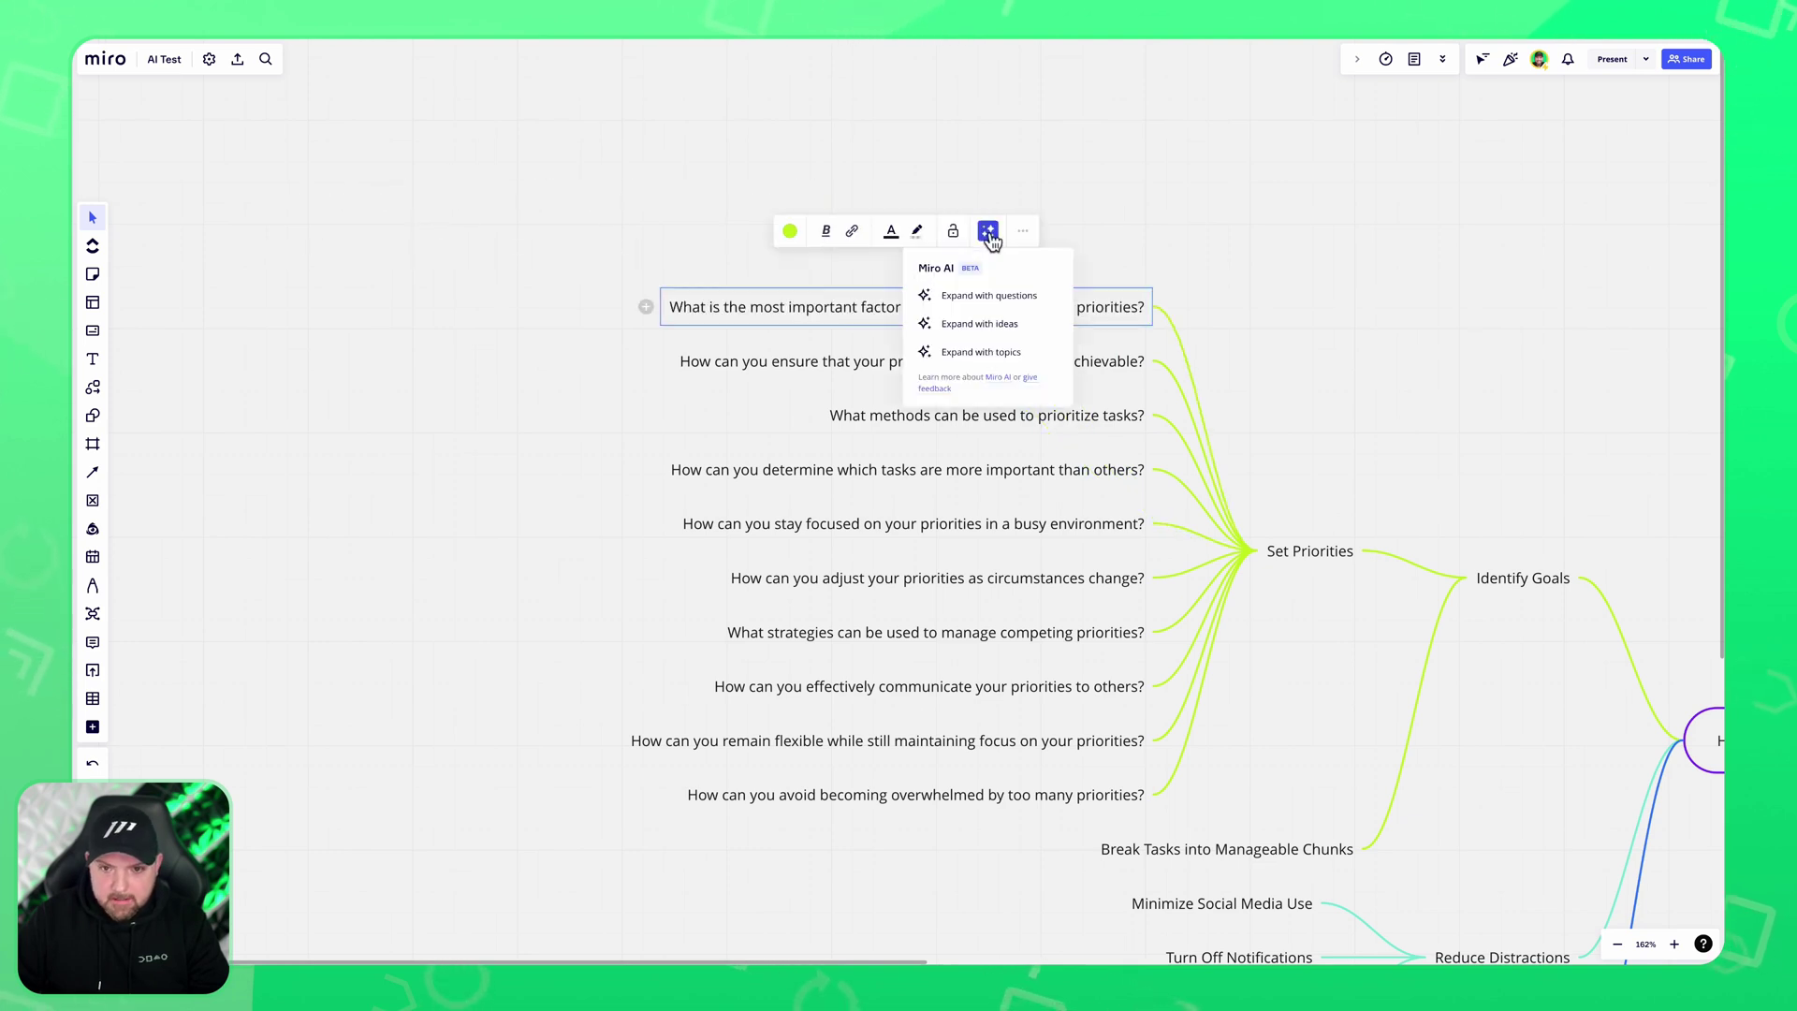
{"action": "left_click", "coordinate": [1034, 337]}
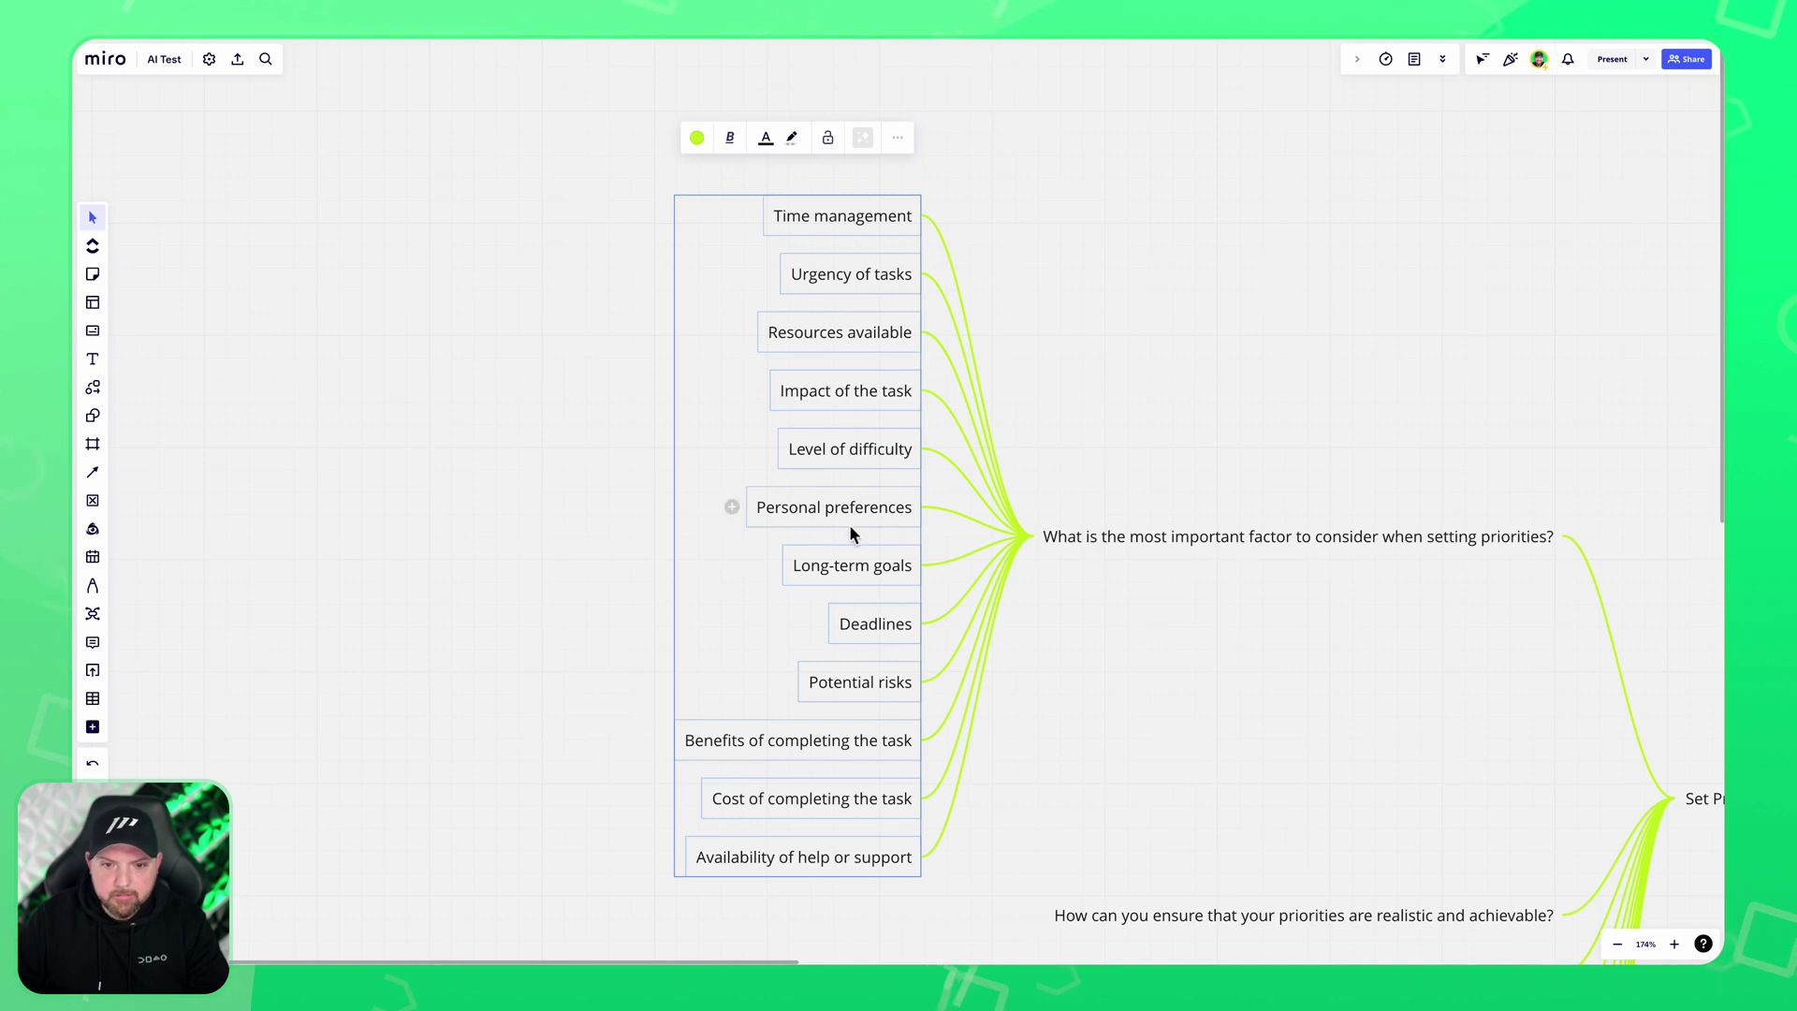
{"action": "left_click", "coordinate": [1083, 744]}
Add a child node "wioejdfp" to the Deadlines node and a further child node "wfesdwepj" to that one.
{"action": "scroll", "coordinate": [806, 666], "scroll_direction": "down", "scroll_amount": 2}
{"action": "left_click_drag", "start_coordinate": [973, 642], "coordinate": [979, 616]}
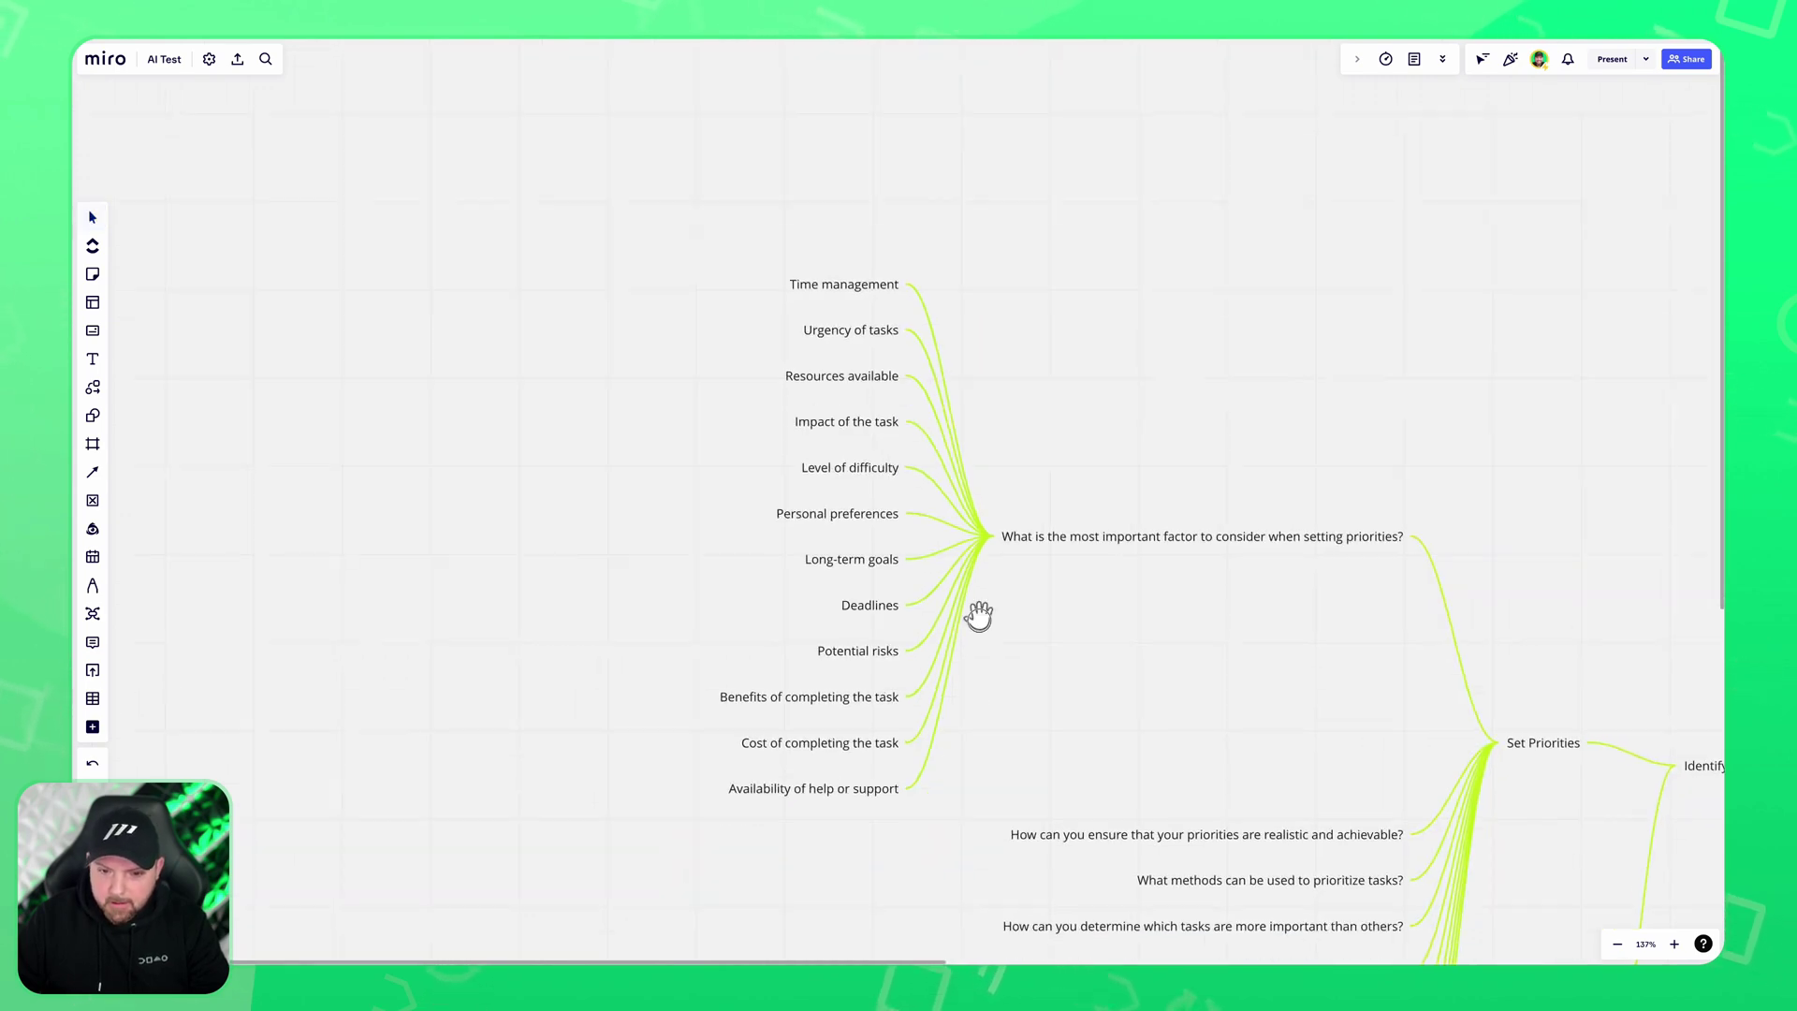
{"action": "scroll", "coordinate": [979, 615], "scroll_direction": "down", "scroll_amount": 3}
{"action": "left_click", "coordinate": [828, 408]}
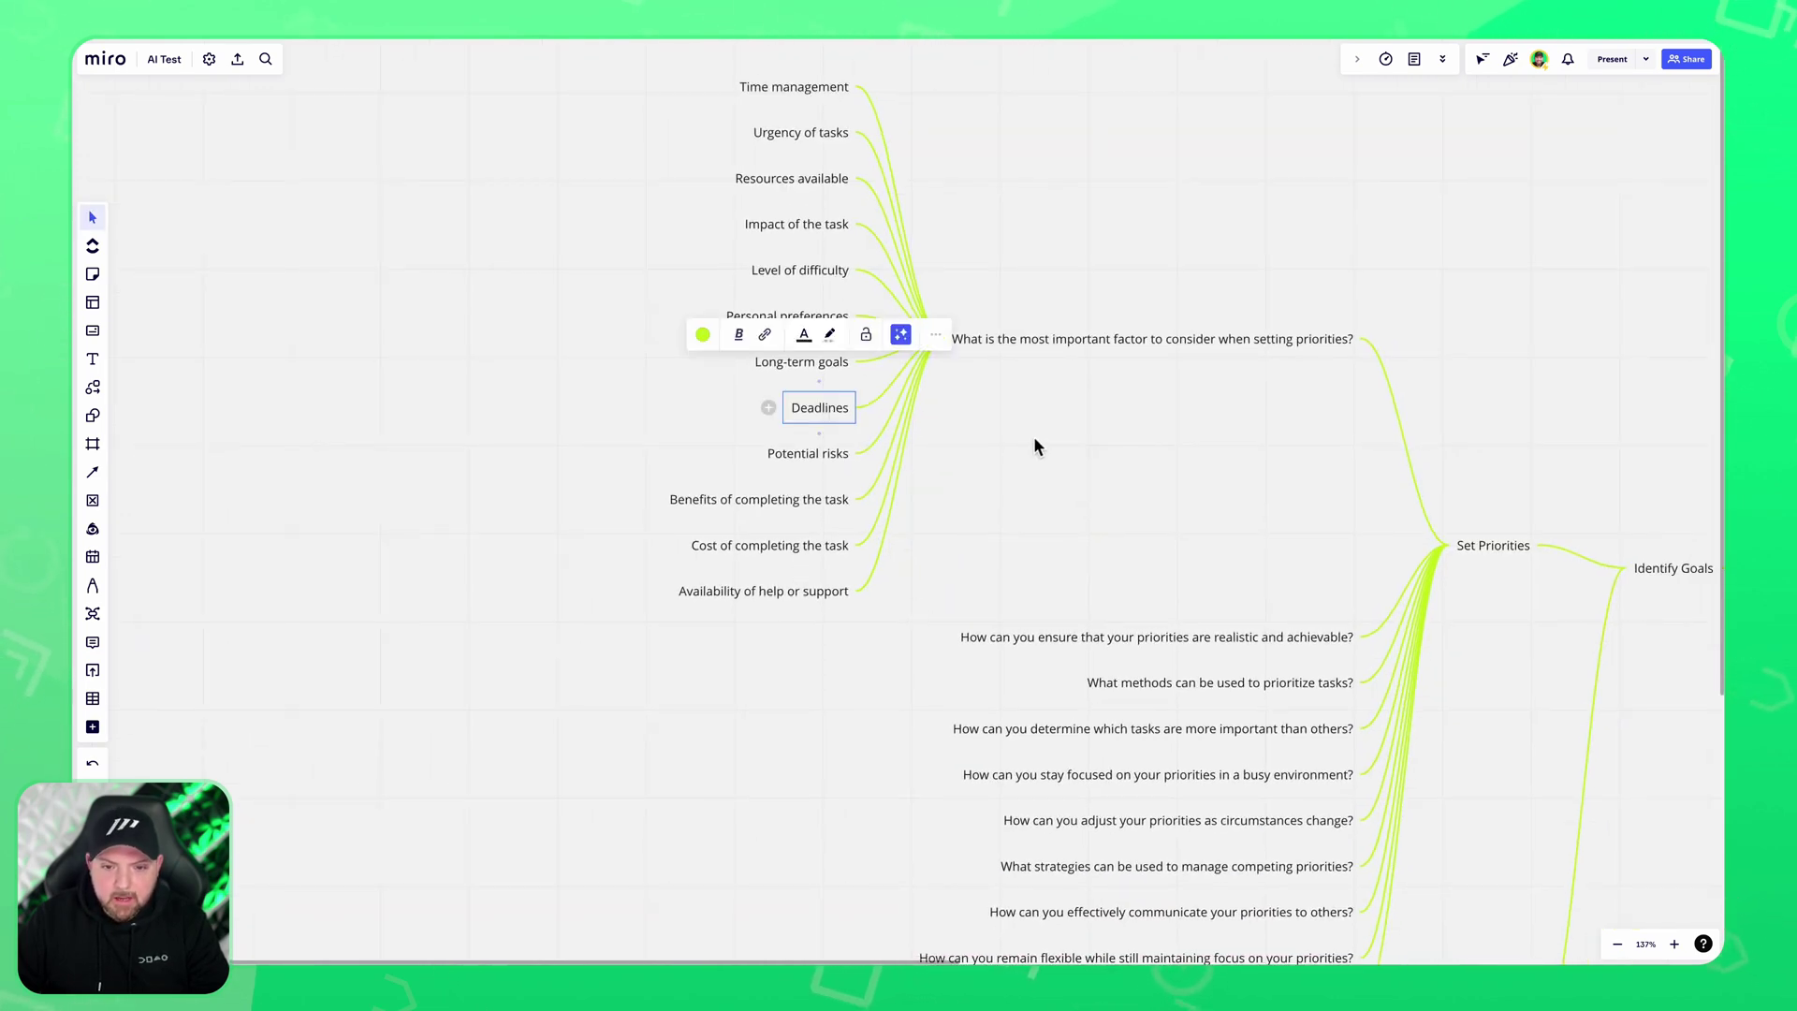
{"action": "key", "text": "Tab"}
{"action": "type", "text": "wioejdfp"}
{"action": "key", "text": "Tab"}
{"action": "type", "text": "wfesd"}
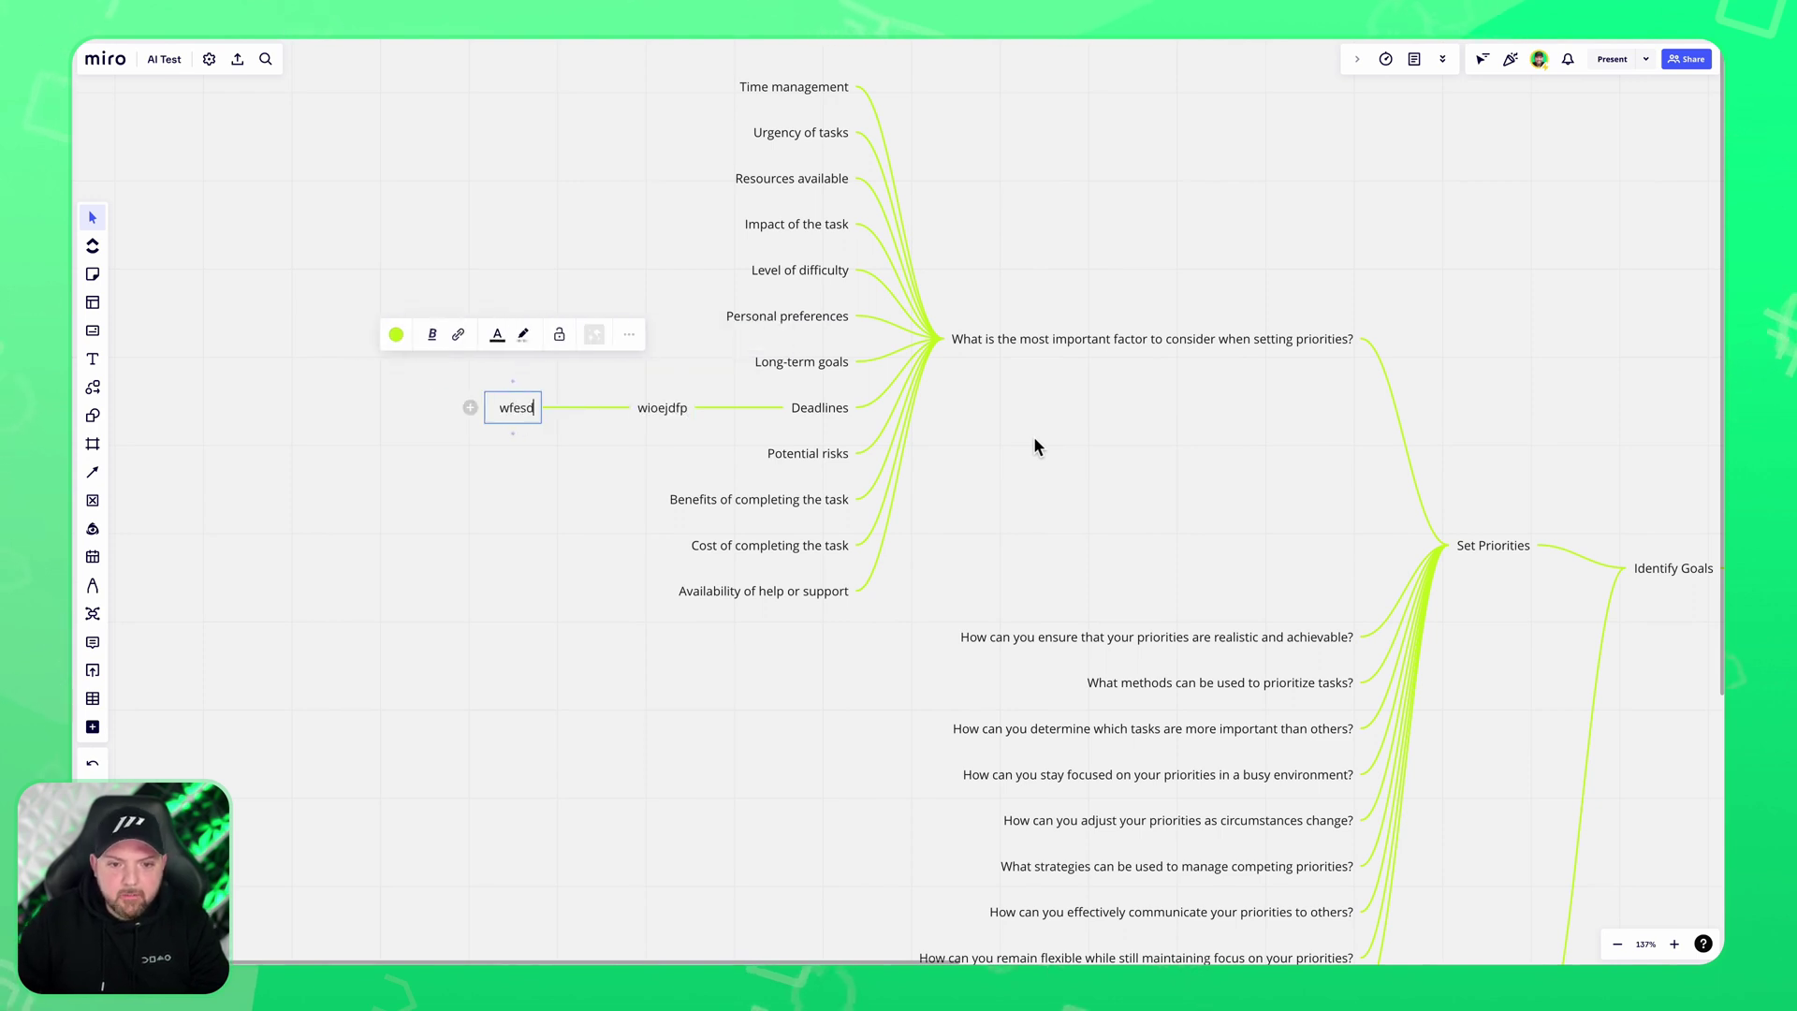
{"action": "type", "text": "wepj"}
{"action": "left_click", "coordinate": [1104, 474]}
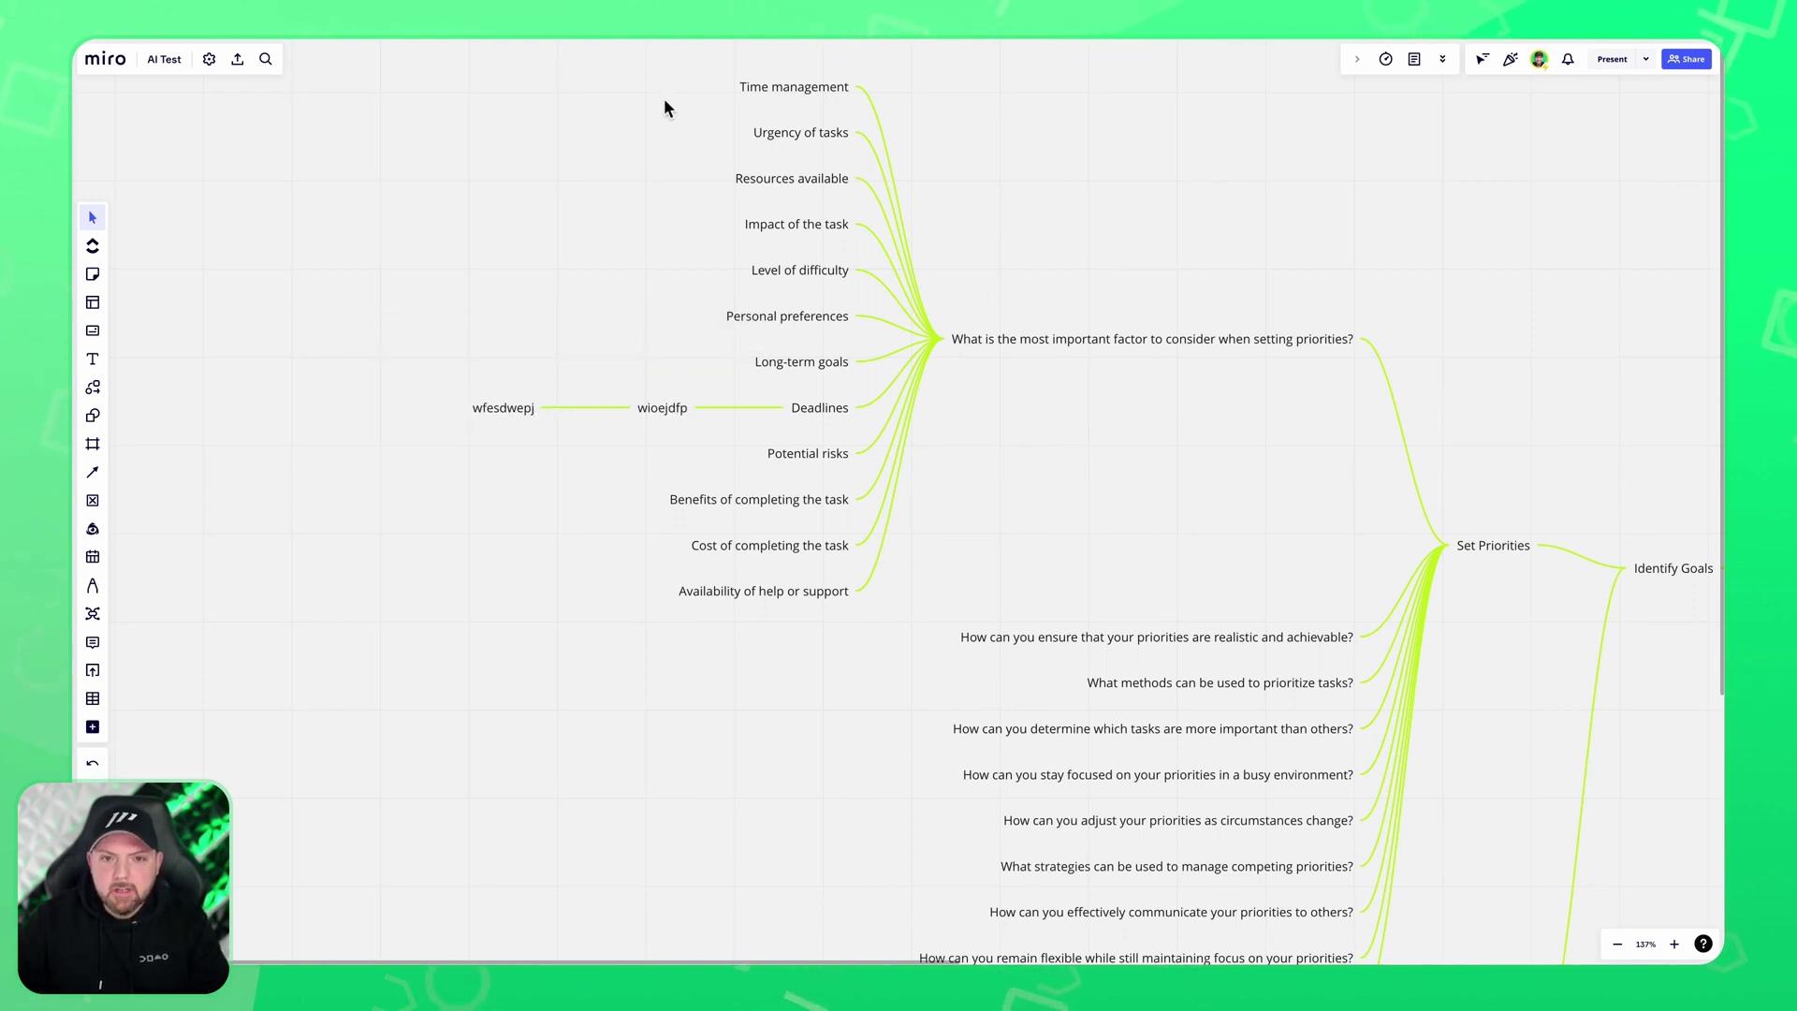
Delete the six nodes from Time management through Personal preferences on the "most important factor" branch.
{"action": "left_click_drag", "start_coordinate": [655, 73], "coordinate": [799, 311]}
{"action": "key", "text": "Delete"}
{"action": "left_click", "coordinate": [1215, 454]}
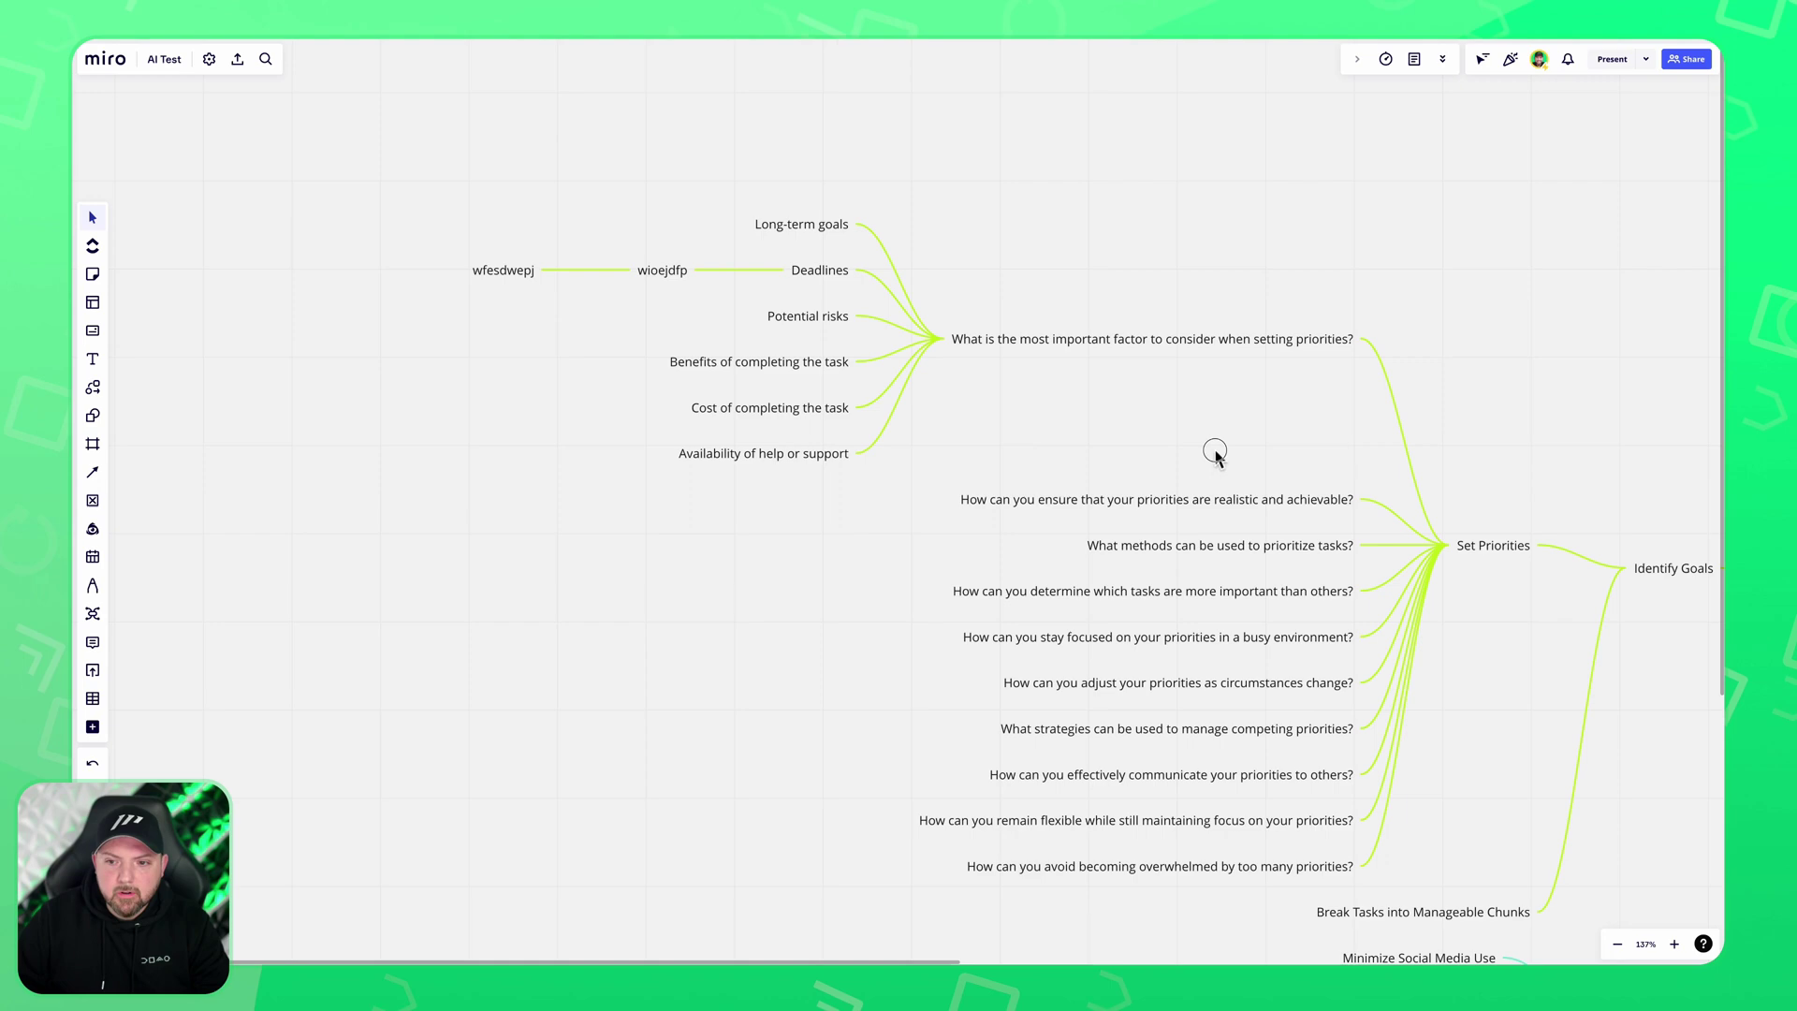
Draw a connection line from the Eat Healthy node to the Take Care of Yourself node in the mind map.
{"action": "left_click_drag", "start_coordinate": [1215, 454], "coordinate": [730, 236]}
{"action": "scroll", "coordinate": [811, 426], "scroll_direction": "down", "scroll_amount": 4}
{"action": "left_click_drag", "start_coordinate": [811, 424], "coordinate": [673, 340]}
{"action": "left_click_drag", "start_coordinate": [981, 324], "coordinate": [684, 262]}
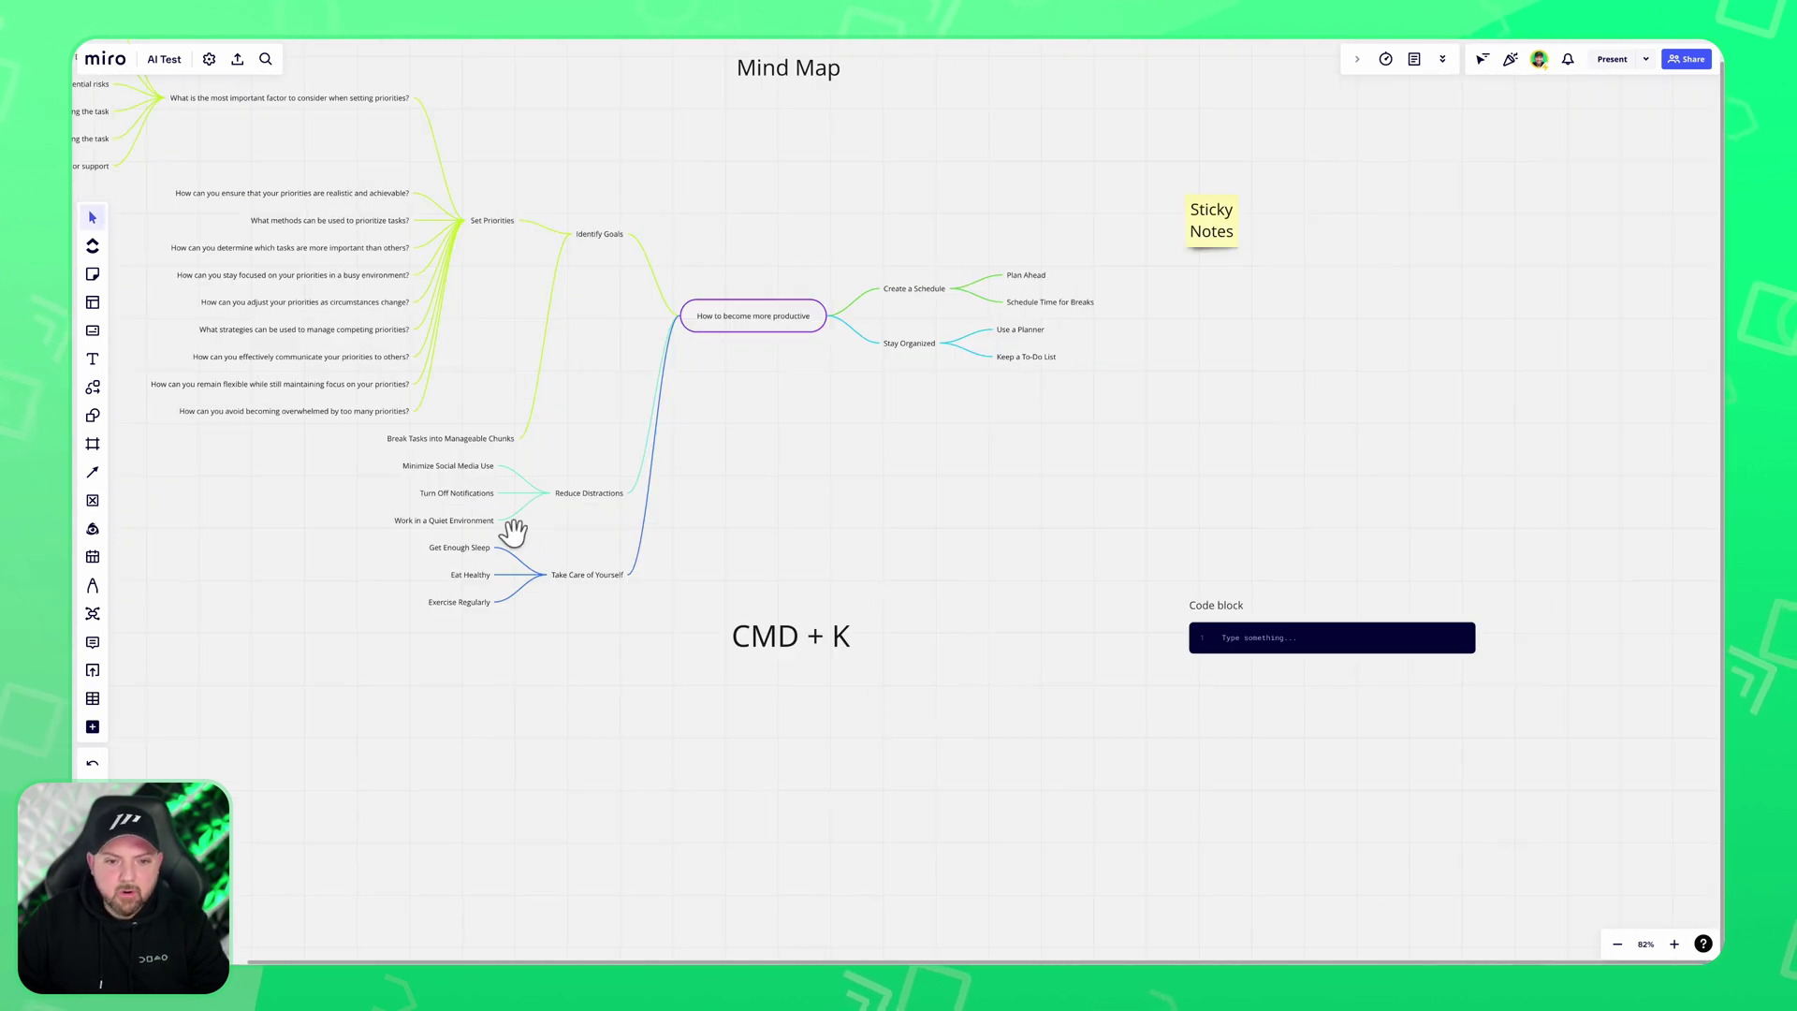
{"action": "left_click_drag", "start_coordinate": [495, 637], "coordinate": [475, 547]}
{"action": "left_click_drag", "start_coordinate": [474, 554], "coordinate": [309, 579]}
{"action": "left_click", "coordinate": [721, 525]}
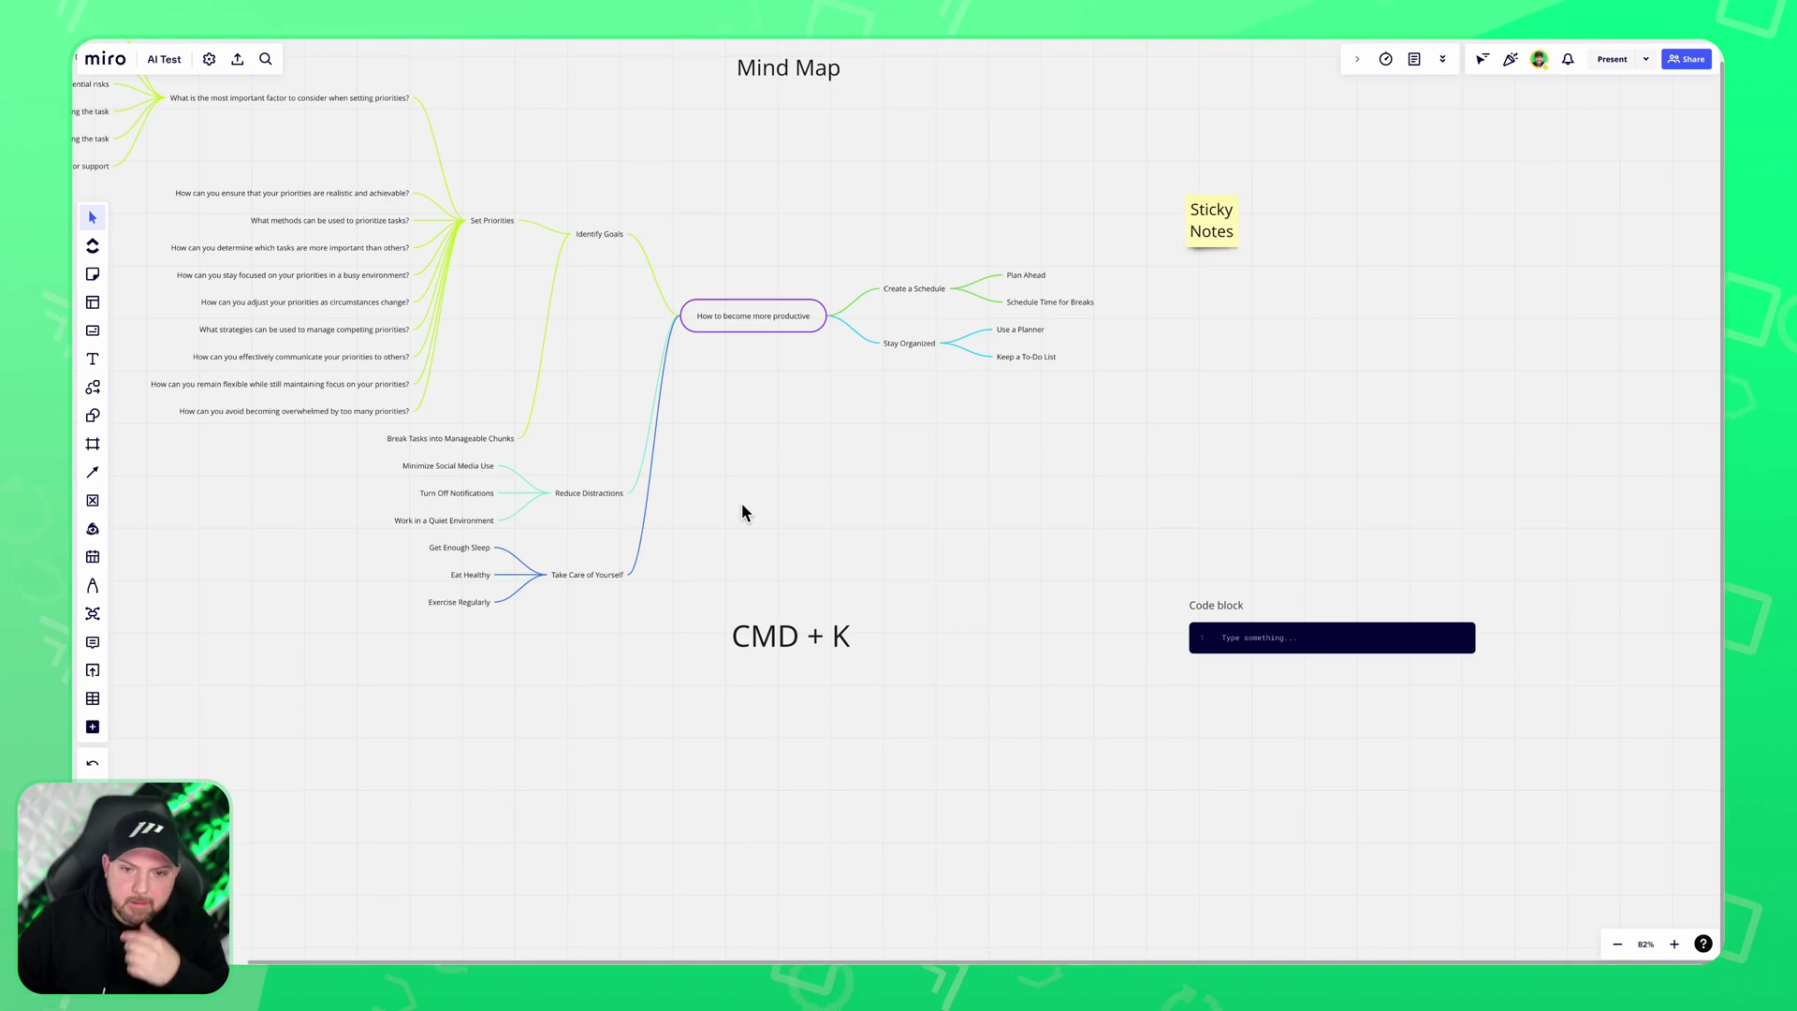
{"action": "left_click", "coordinate": [486, 575]}
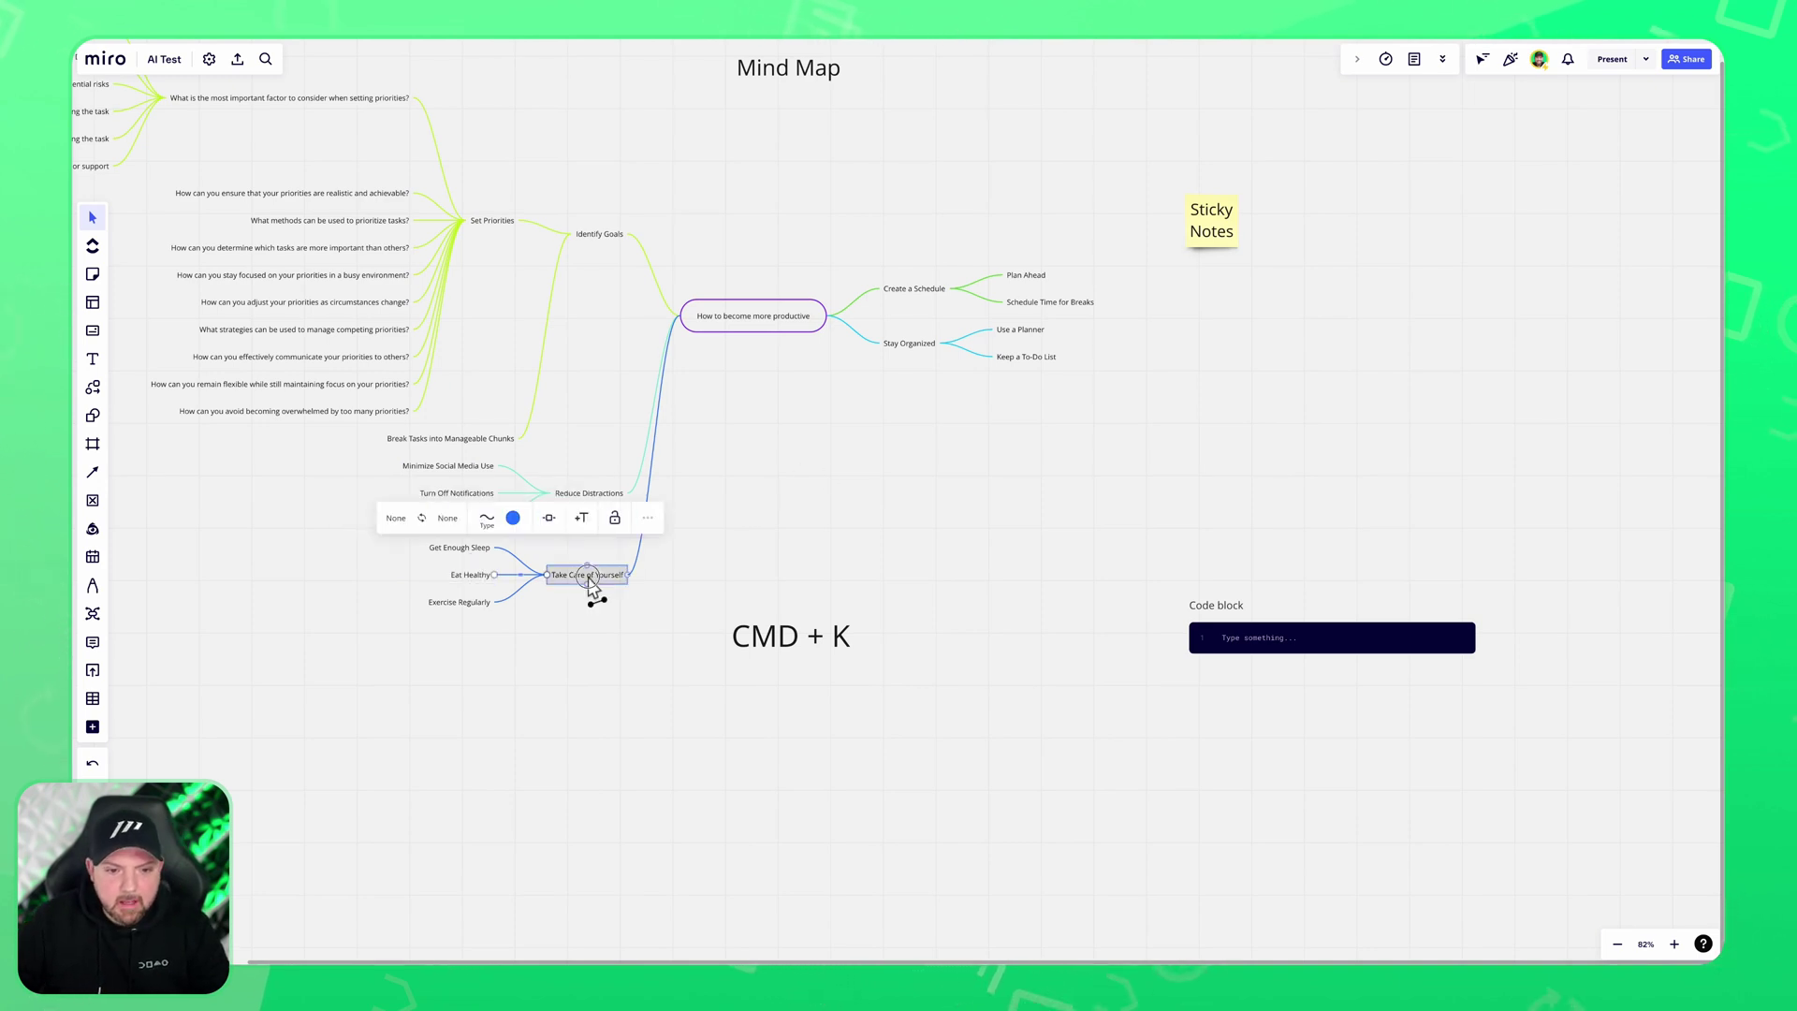
{"action": "left_click", "coordinate": [814, 452]}
{"action": "scroll", "coordinate": [814, 451], "scroll_direction": "up", "scroll_amount": 5}
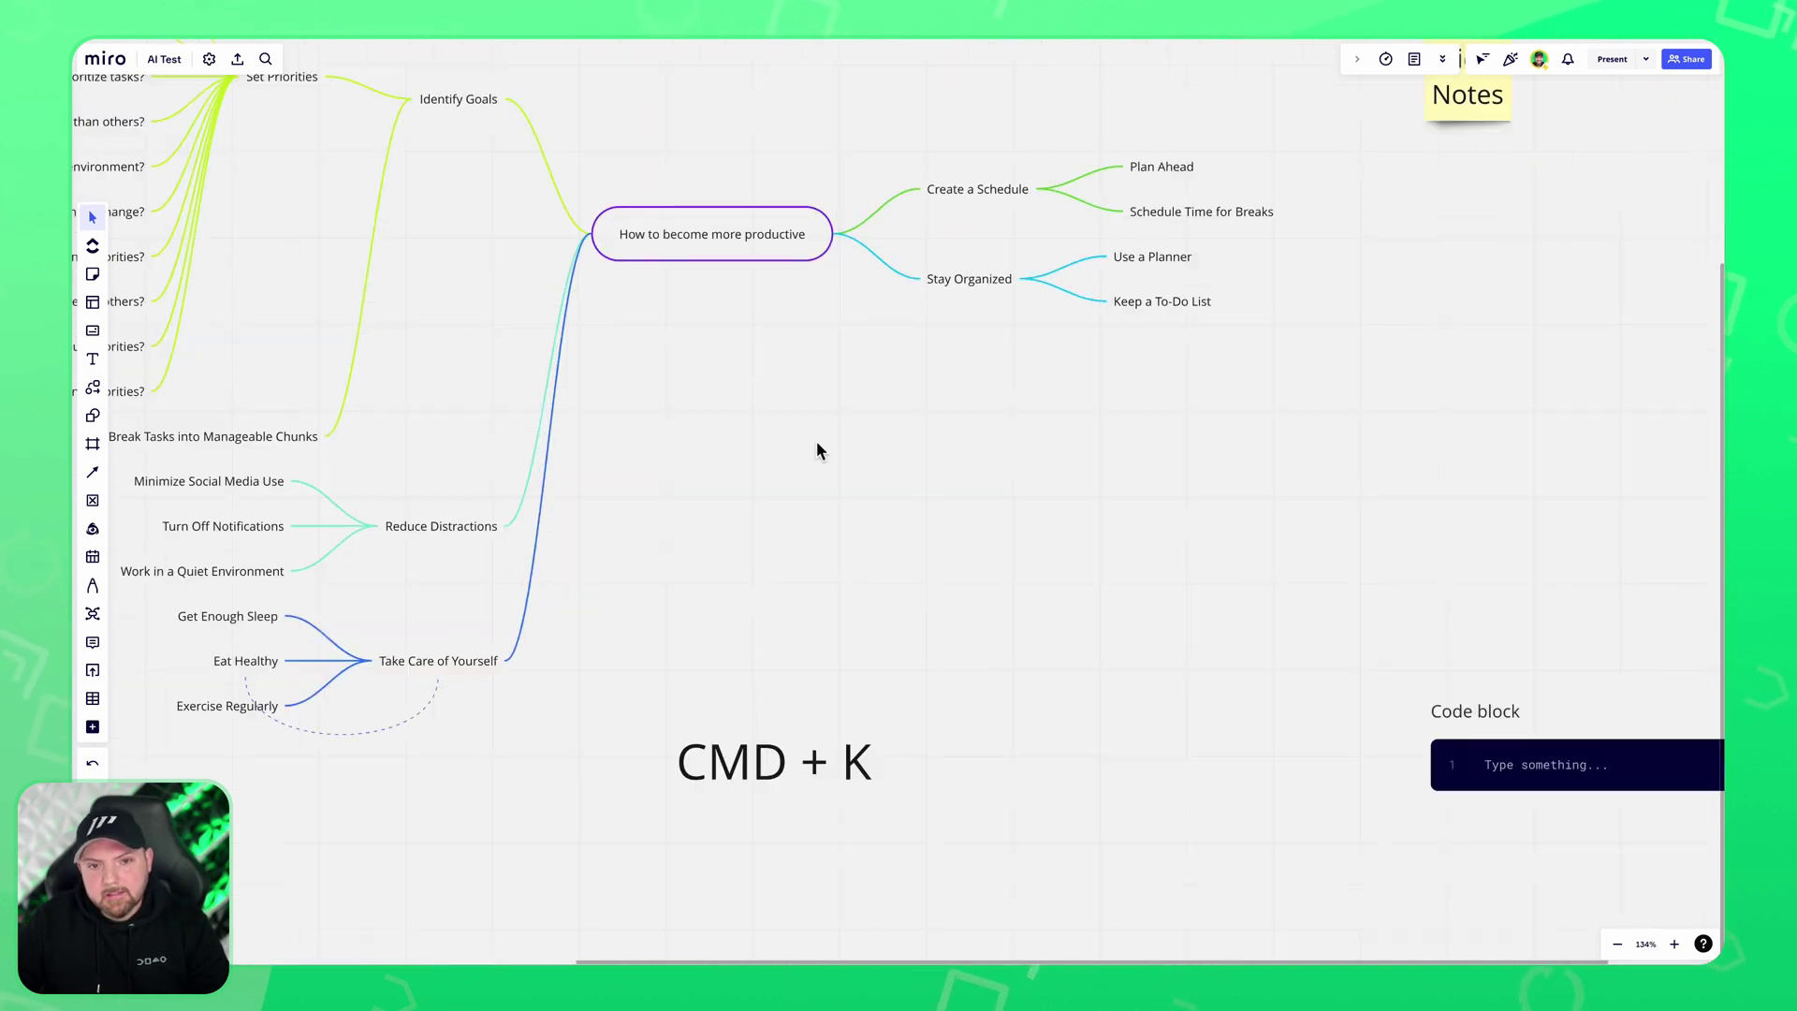
{"action": "scroll", "coordinate": [772, 377], "scroll_direction": "up", "scroll_amount": 3}
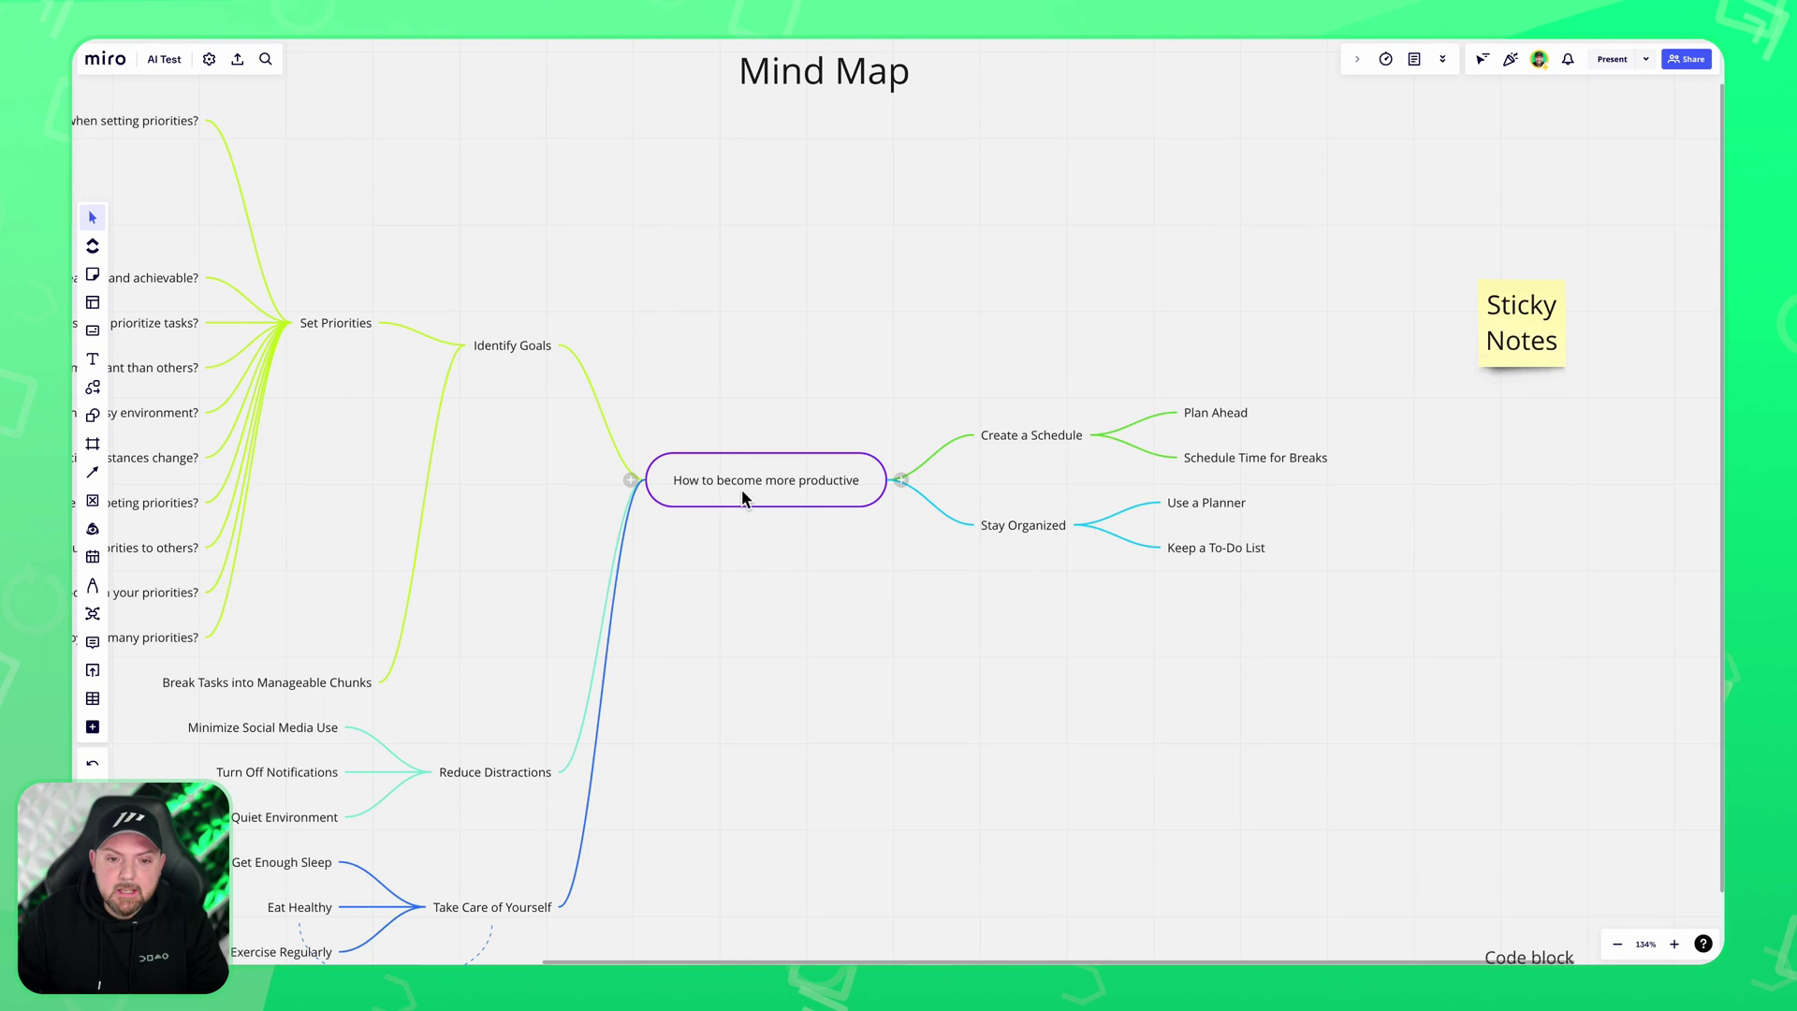
Move the "Sticky Notes" note farther to the right of the mind map, into open space.
{"action": "scroll", "coordinate": [895, 677], "scroll_direction": "down", "scroll_amount": 5}
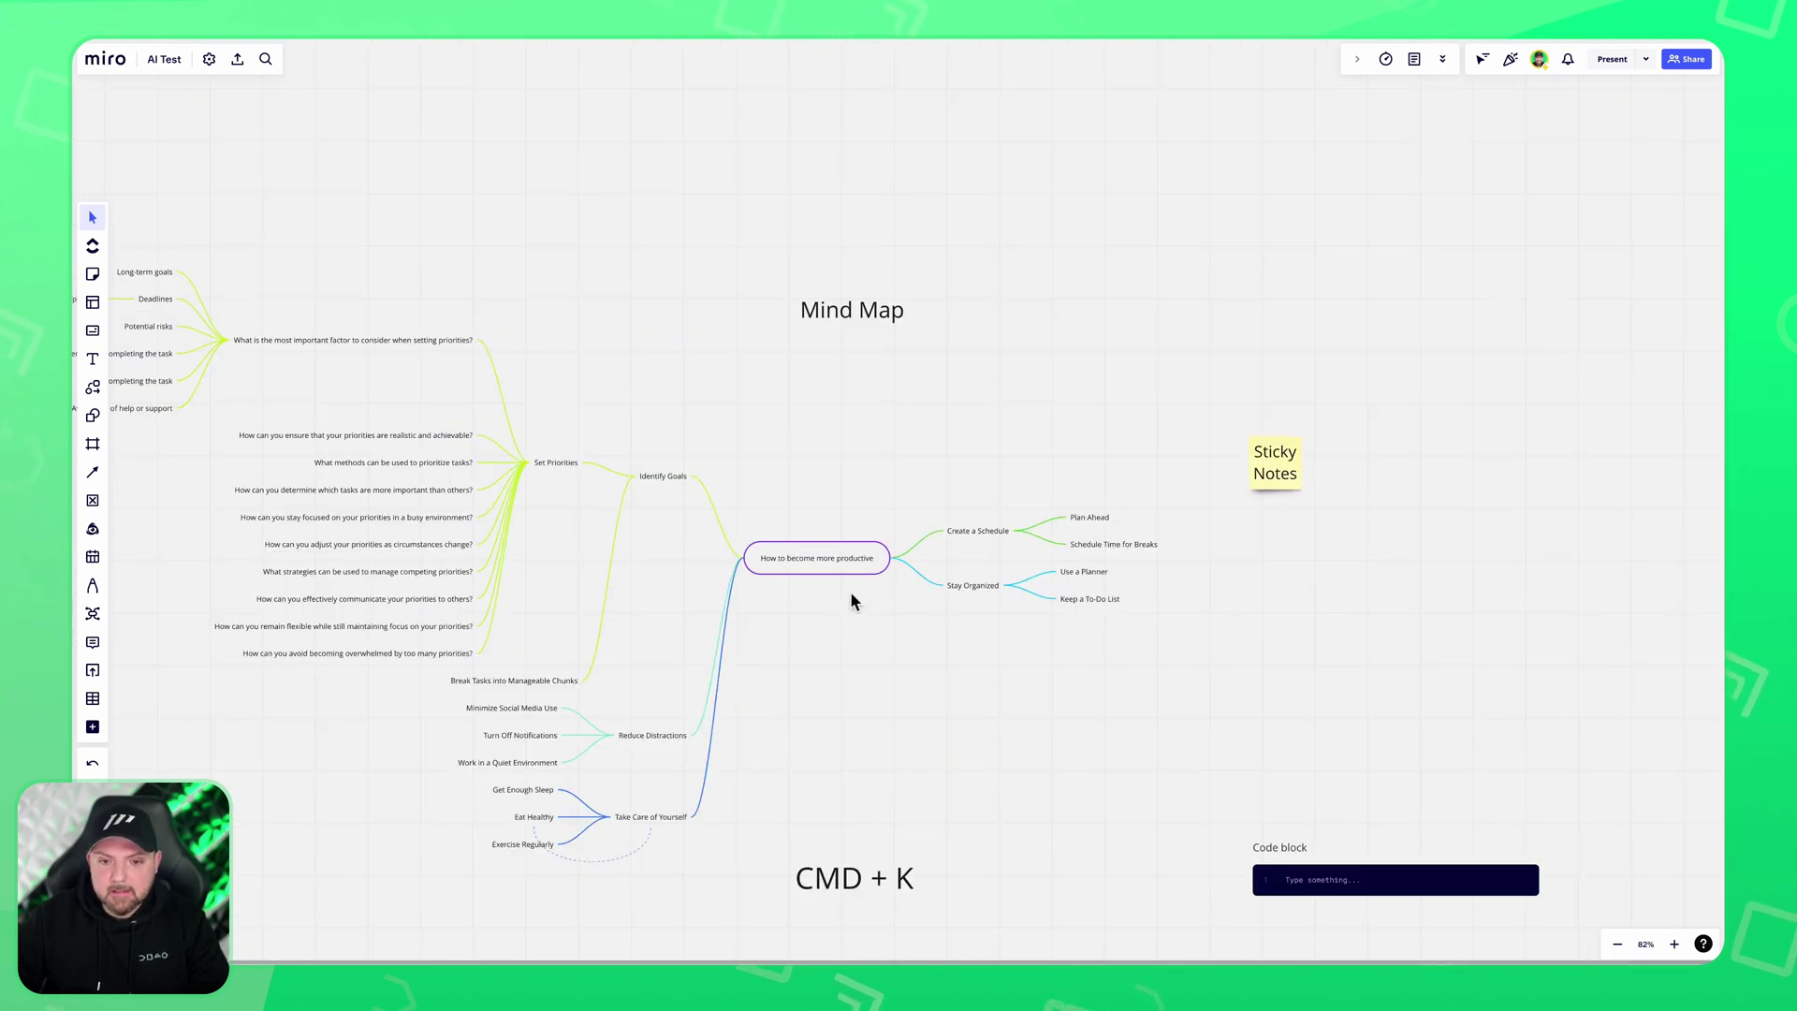
{"action": "left_click_drag", "start_coordinate": [1142, 688], "coordinate": [543, 670]}
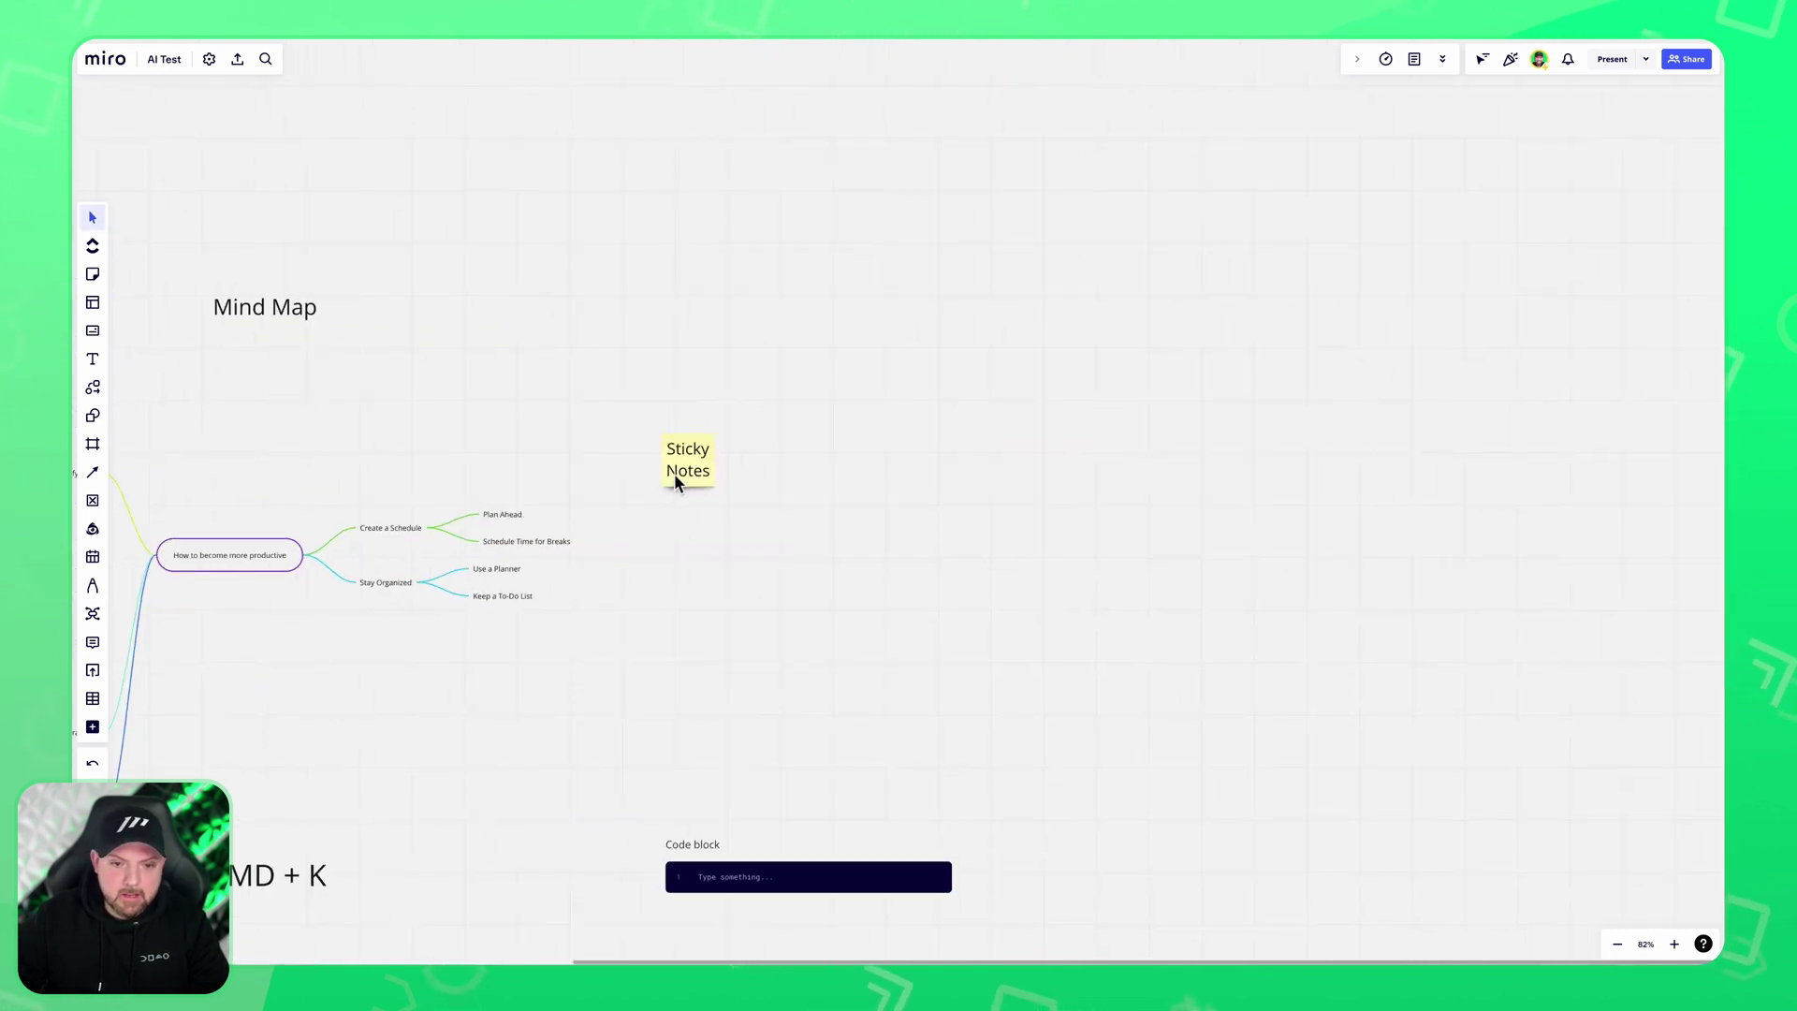
{"action": "left_click_drag", "start_coordinate": [674, 473], "coordinate": [895, 450]}
{"action": "scroll", "coordinate": [1007, 469], "scroll_direction": "up", "scroll_amount": 2}
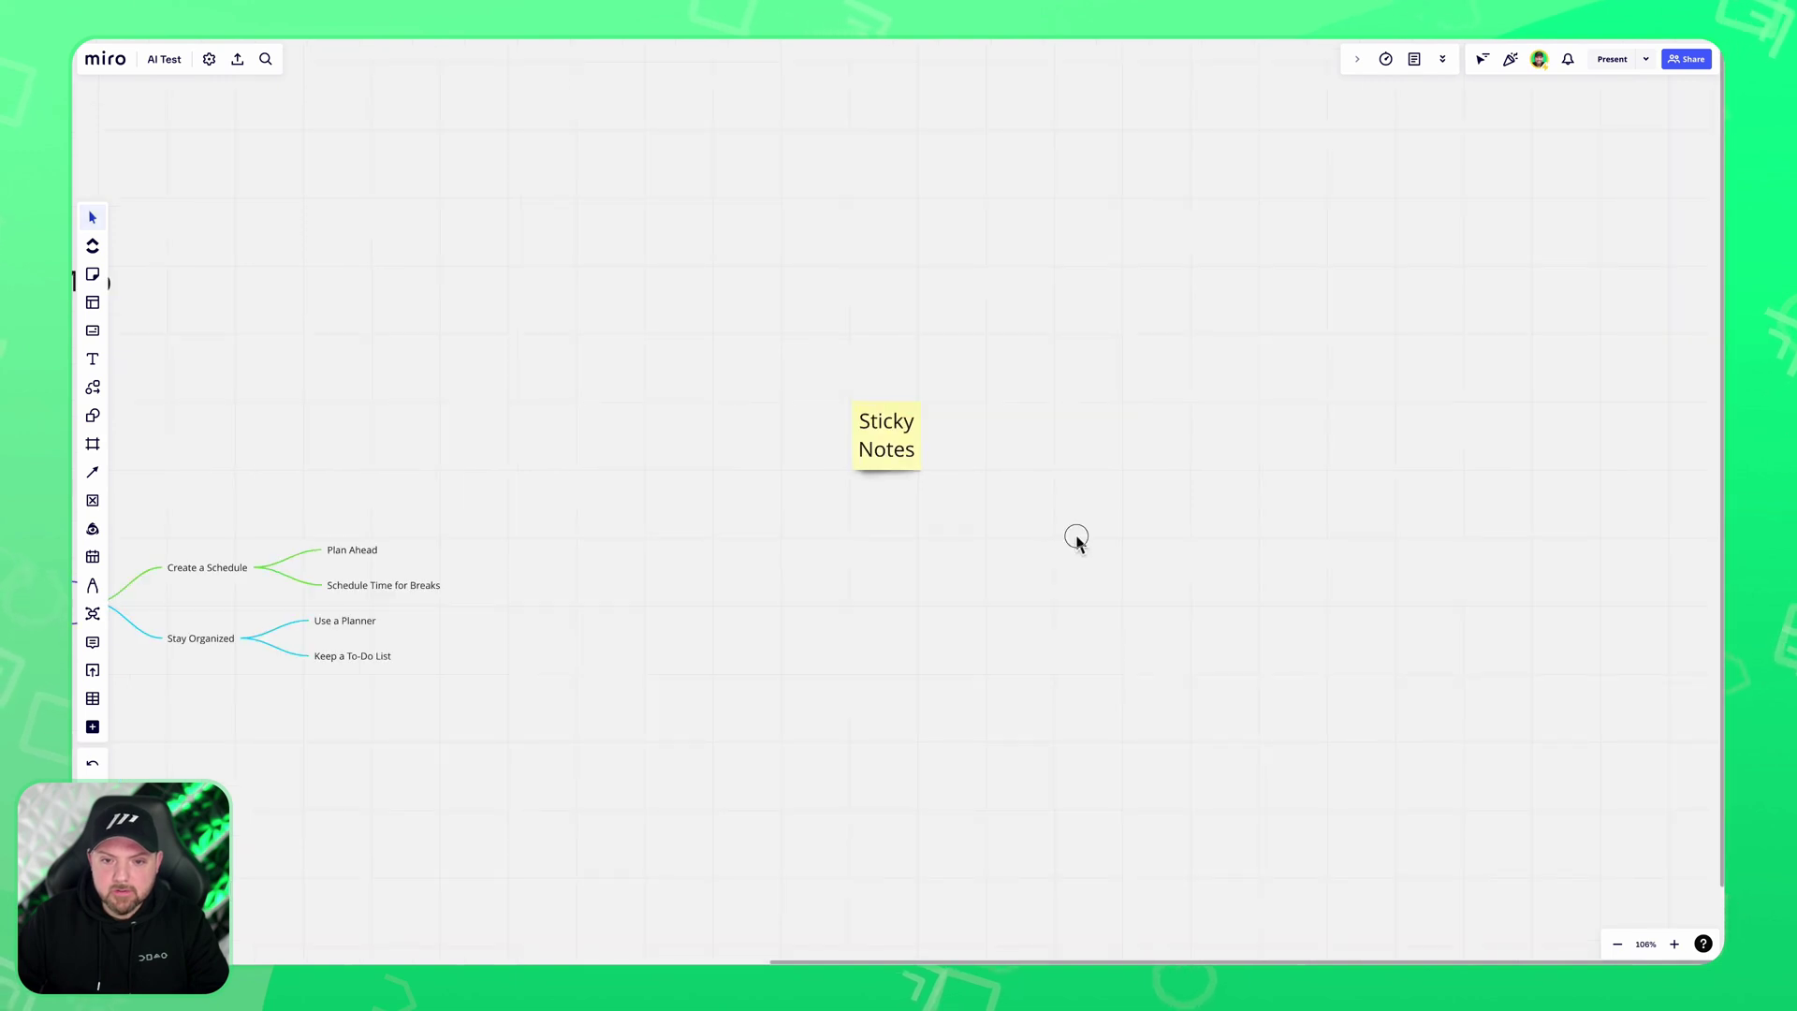
{"action": "left_click_drag", "start_coordinate": [1076, 536], "coordinate": [918, 533]}
{"action": "left_click_drag", "start_coordinate": [743, 435], "coordinate": [909, 422]}
Replace the text of the "Sticky Notes" note with "How to become more productive", copied from the central mind map node.
{"action": "double_click", "coordinate": [906, 425]}
{"action": "left_click", "coordinate": [483, 508]}
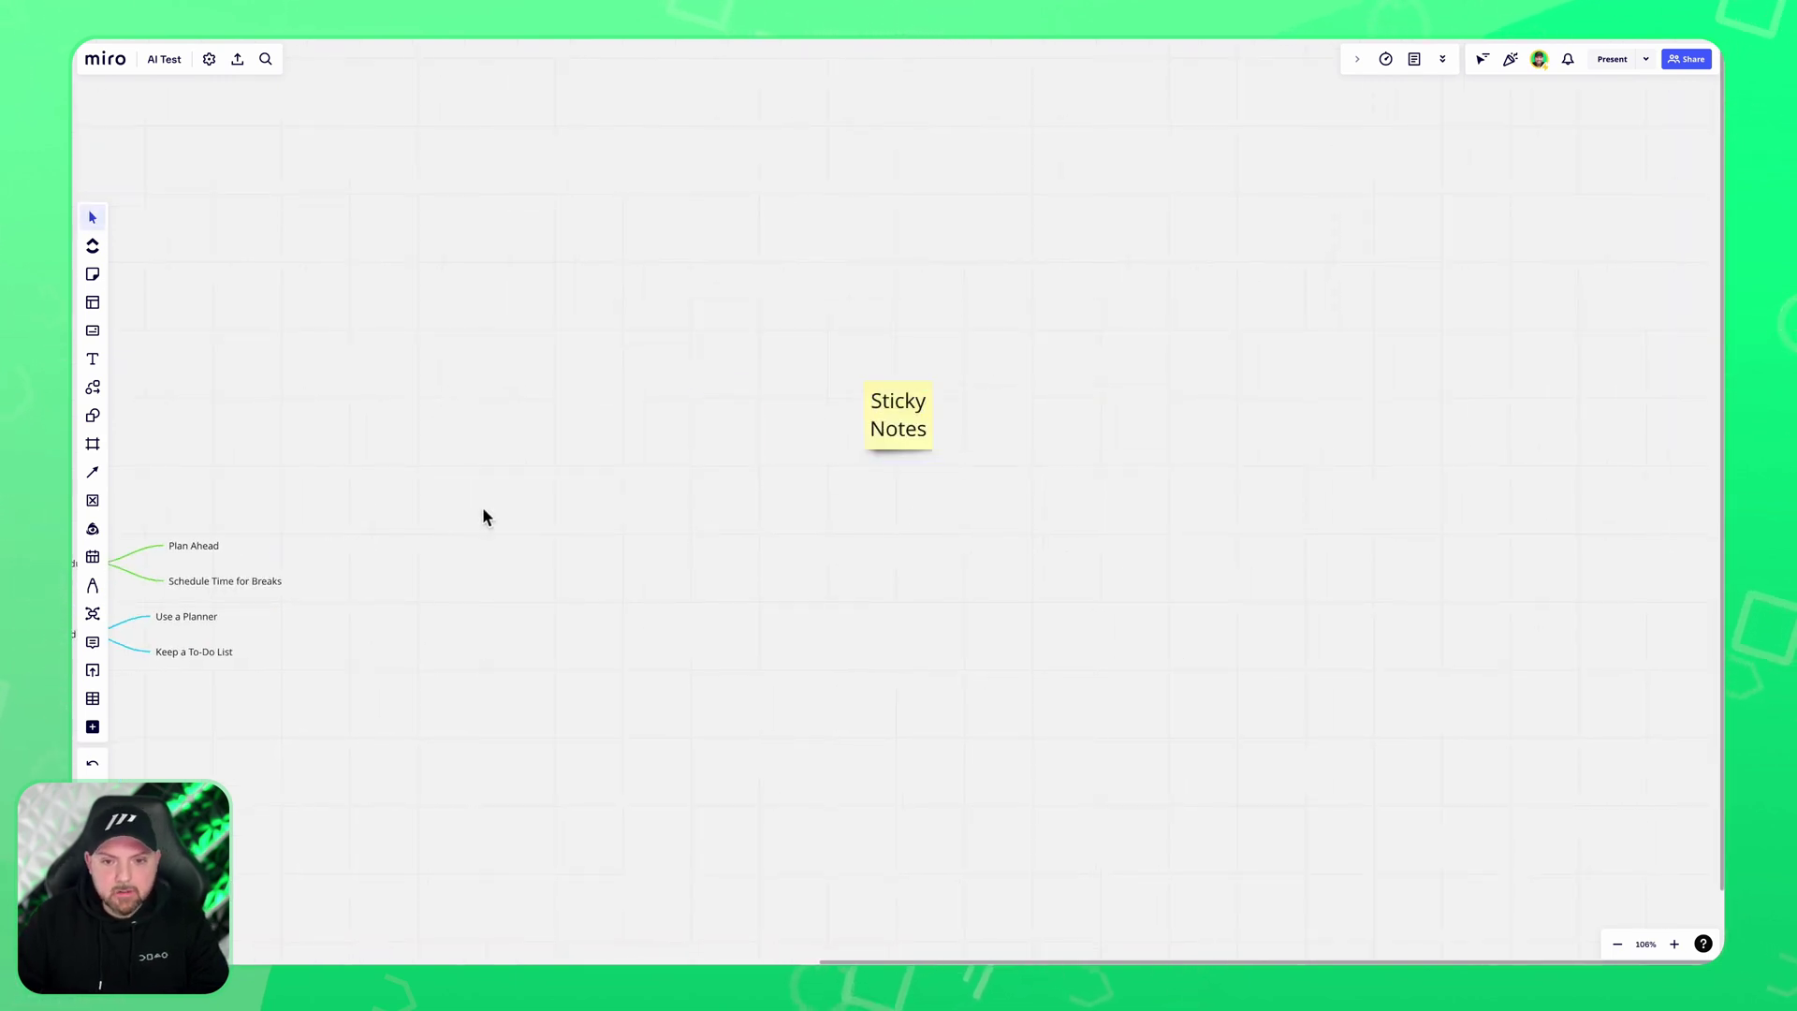
{"action": "left_click_drag", "start_coordinate": [483, 509], "coordinate": [892, 512]}
{"action": "left_click", "coordinate": [255, 609]}
{"action": "double_click", "coordinate": [258, 602]}
{"action": "left_click_drag", "start_coordinate": [974, 562], "coordinate": [895, 564]}
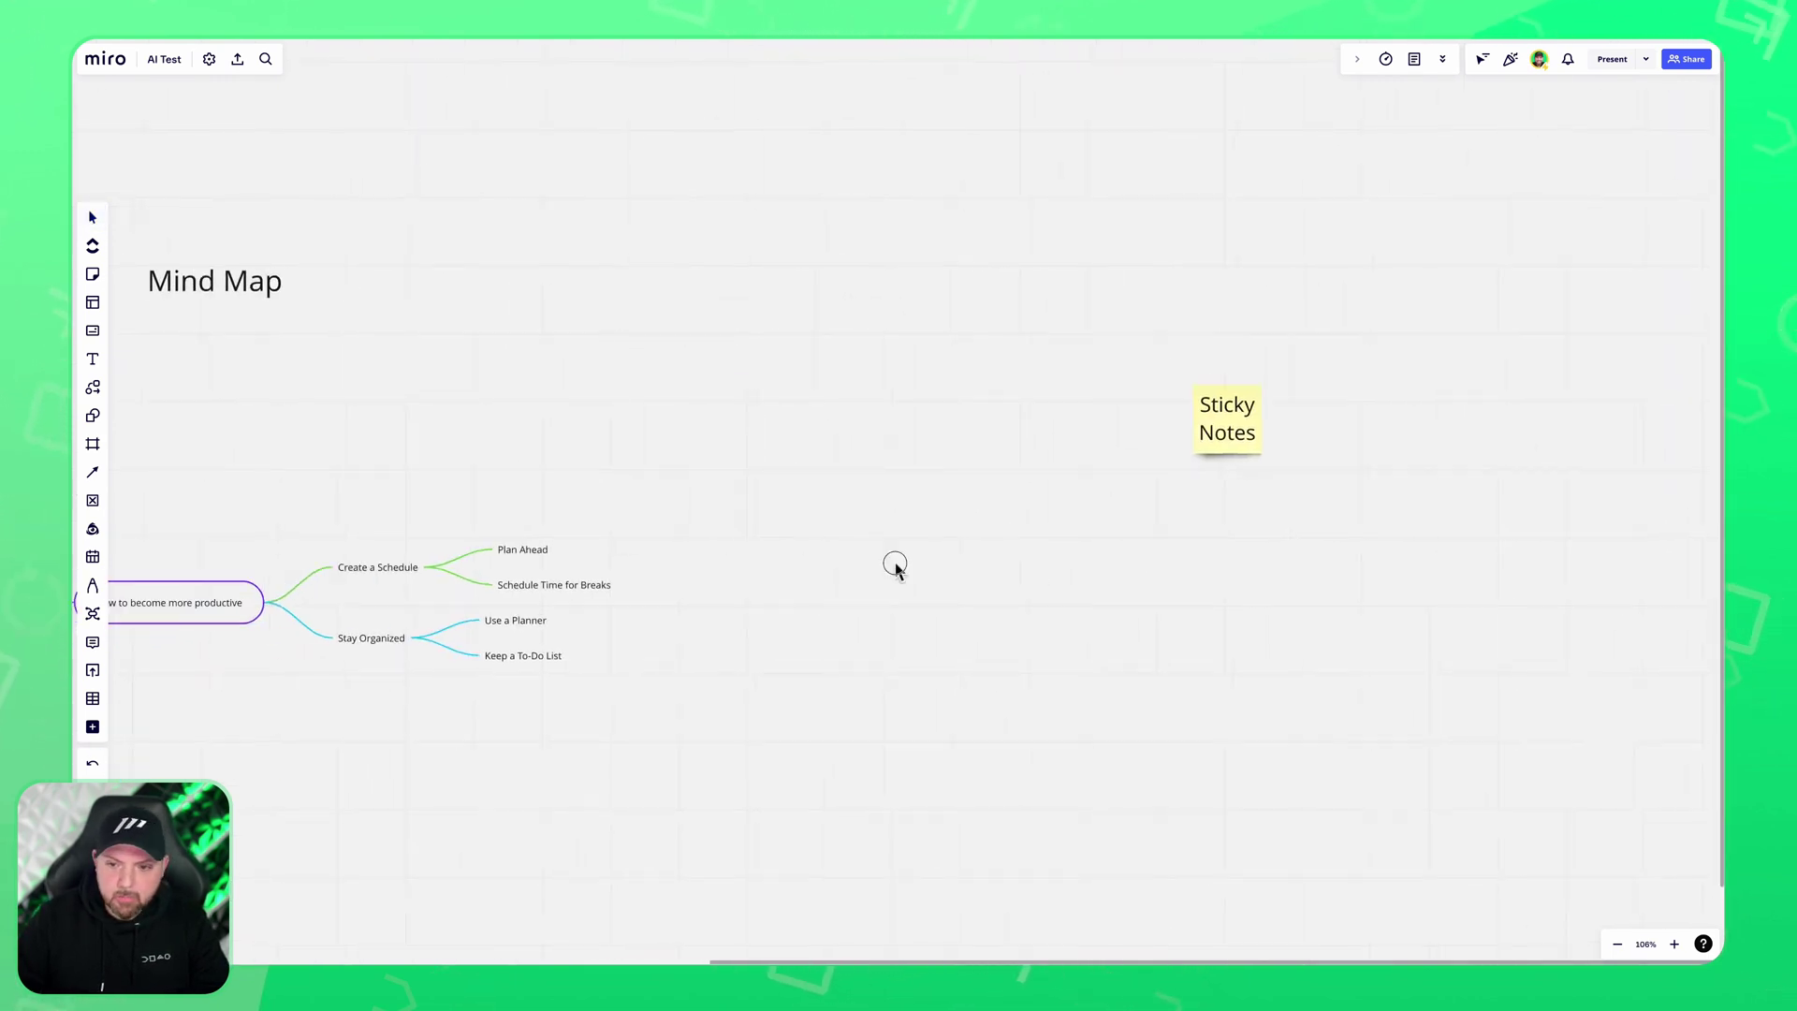
{"action": "scroll", "coordinate": [895, 566], "scroll_direction": "right", "scroll_amount": 6}
{"action": "double_click", "coordinate": [852, 440]}
{"action": "type", "text": "How to become more productive"}
{"action": "left_click", "coordinate": [968, 491]}
Add similar sticky notes to the "How to become more productive" note using Miro AI.
{"action": "left_click", "coordinate": [913, 428]}
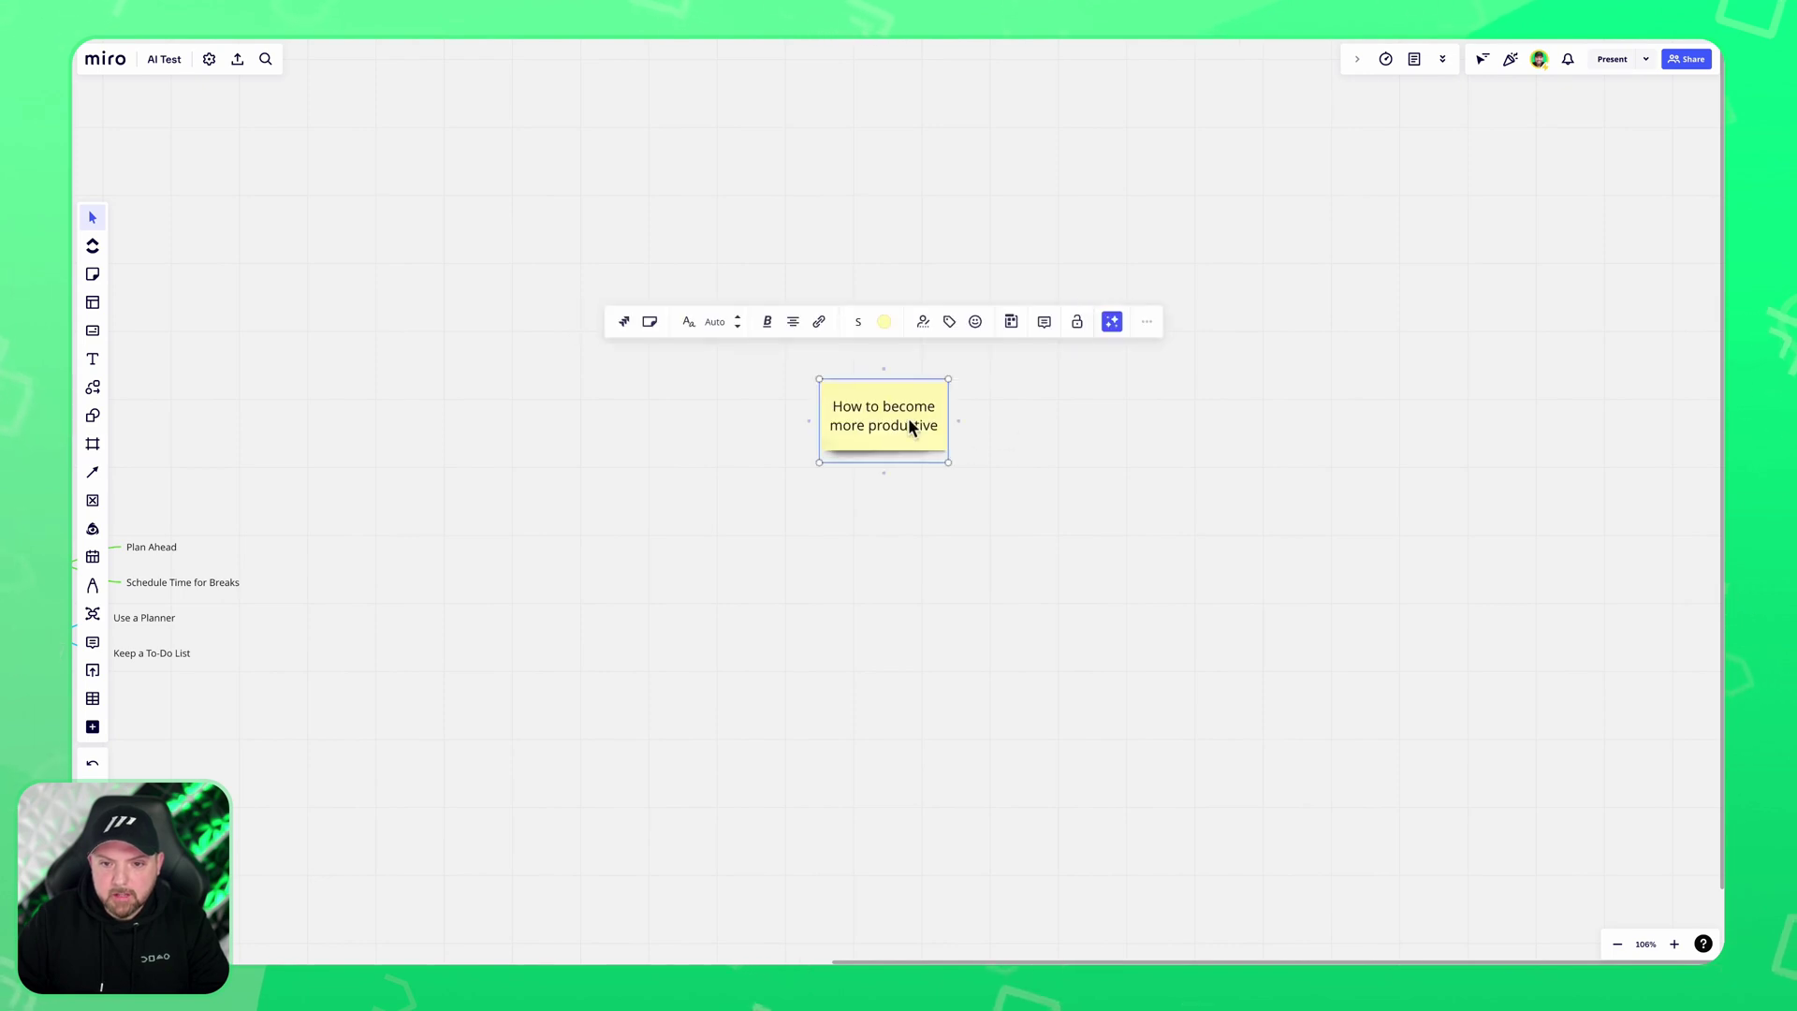
{"action": "left_click", "coordinate": [1119, 323]}
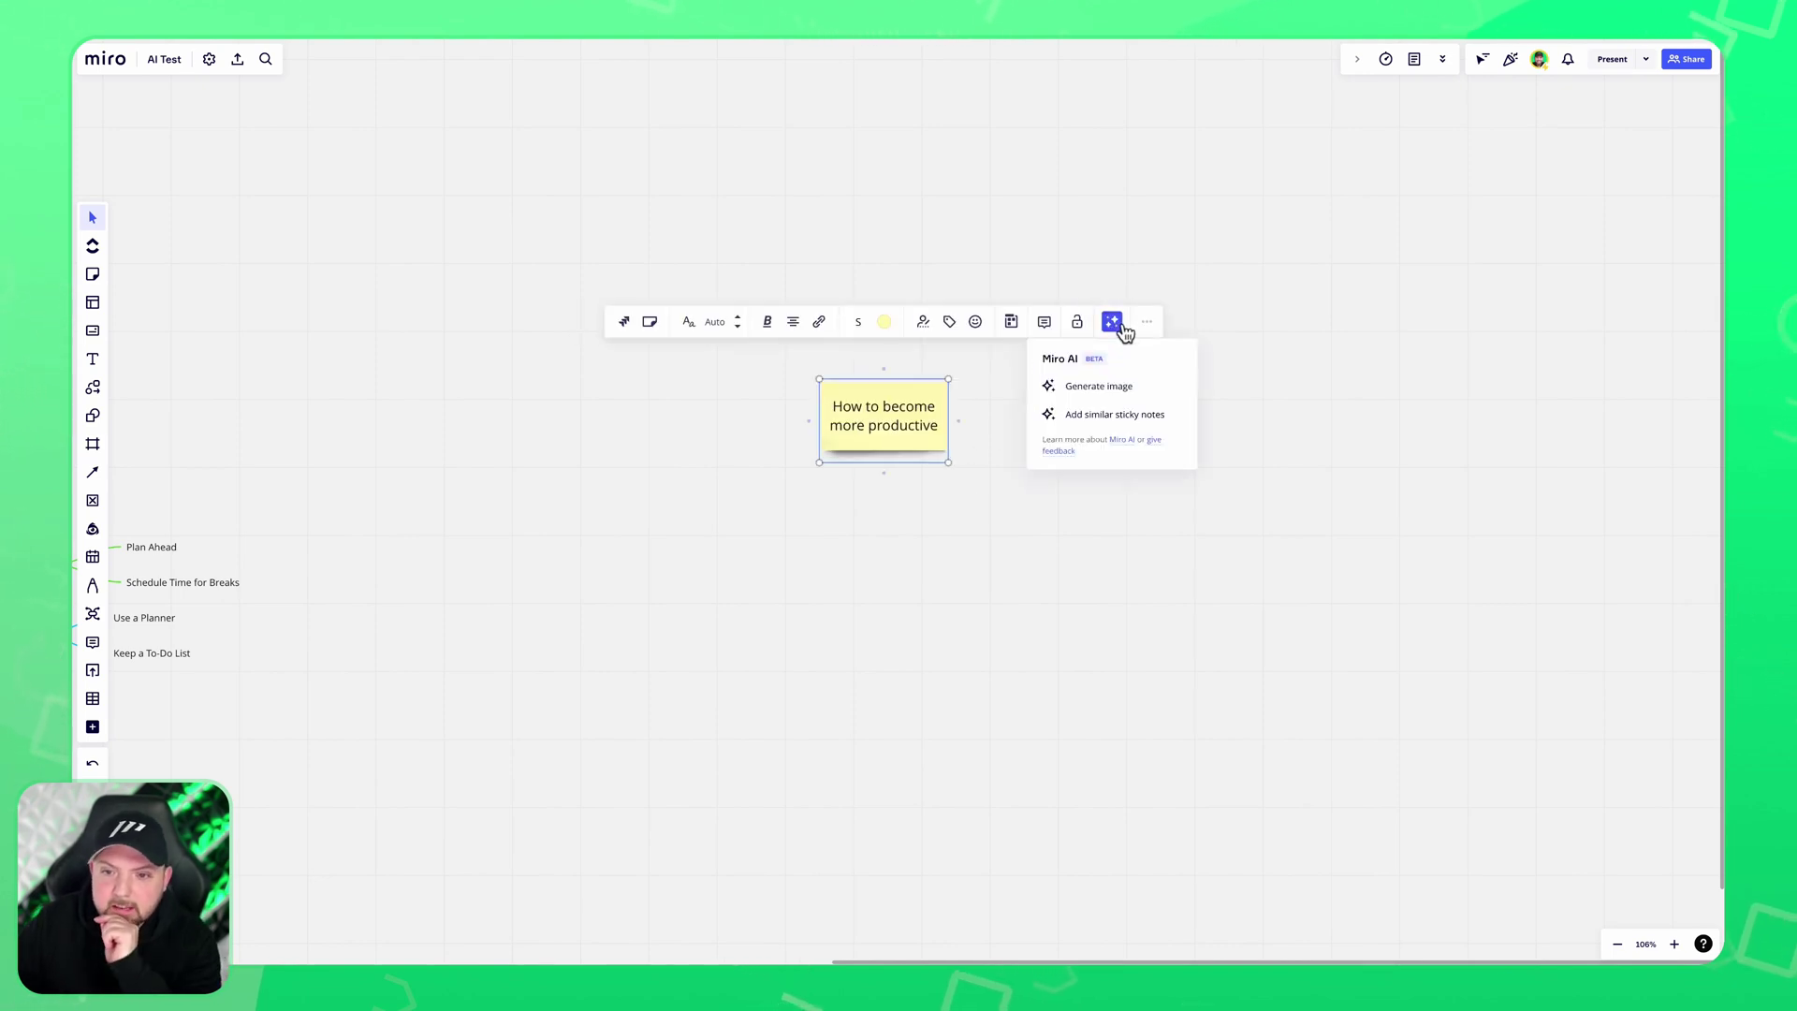
{"action": "left_click", "coordinate": [1085, 416]}
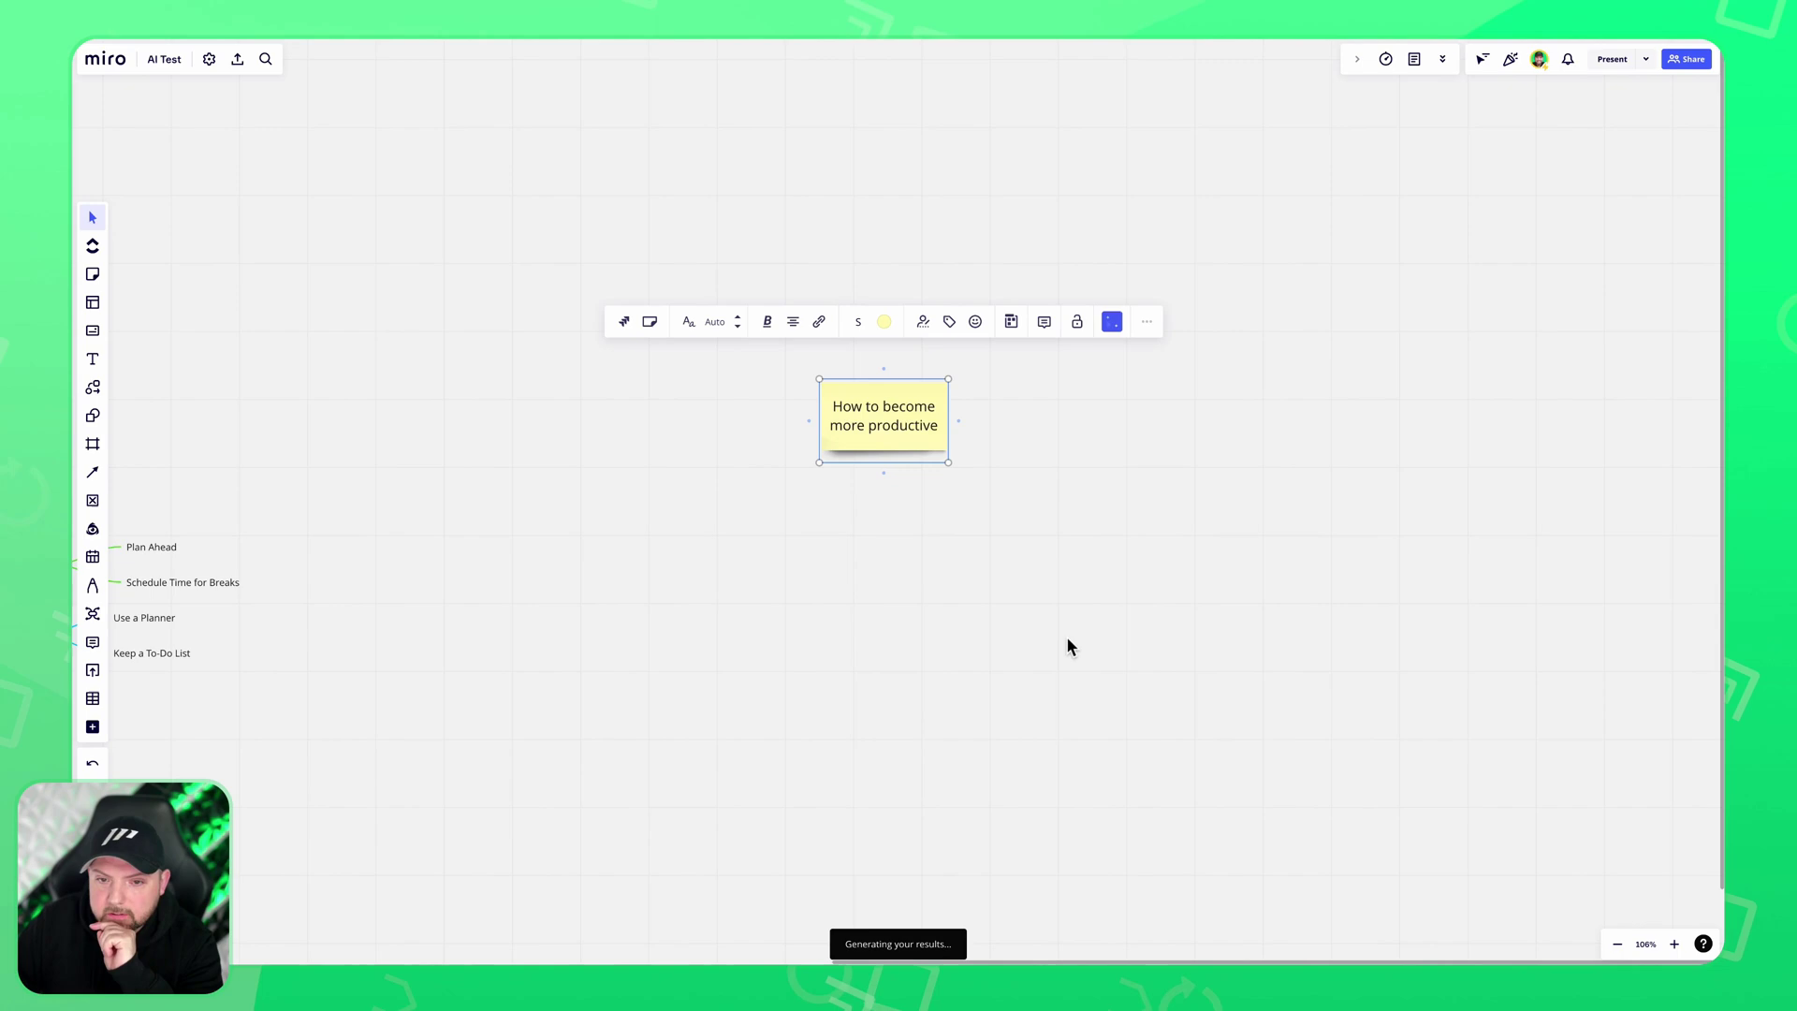
{"action": "left_click", "coordinate": [1428, 304]}
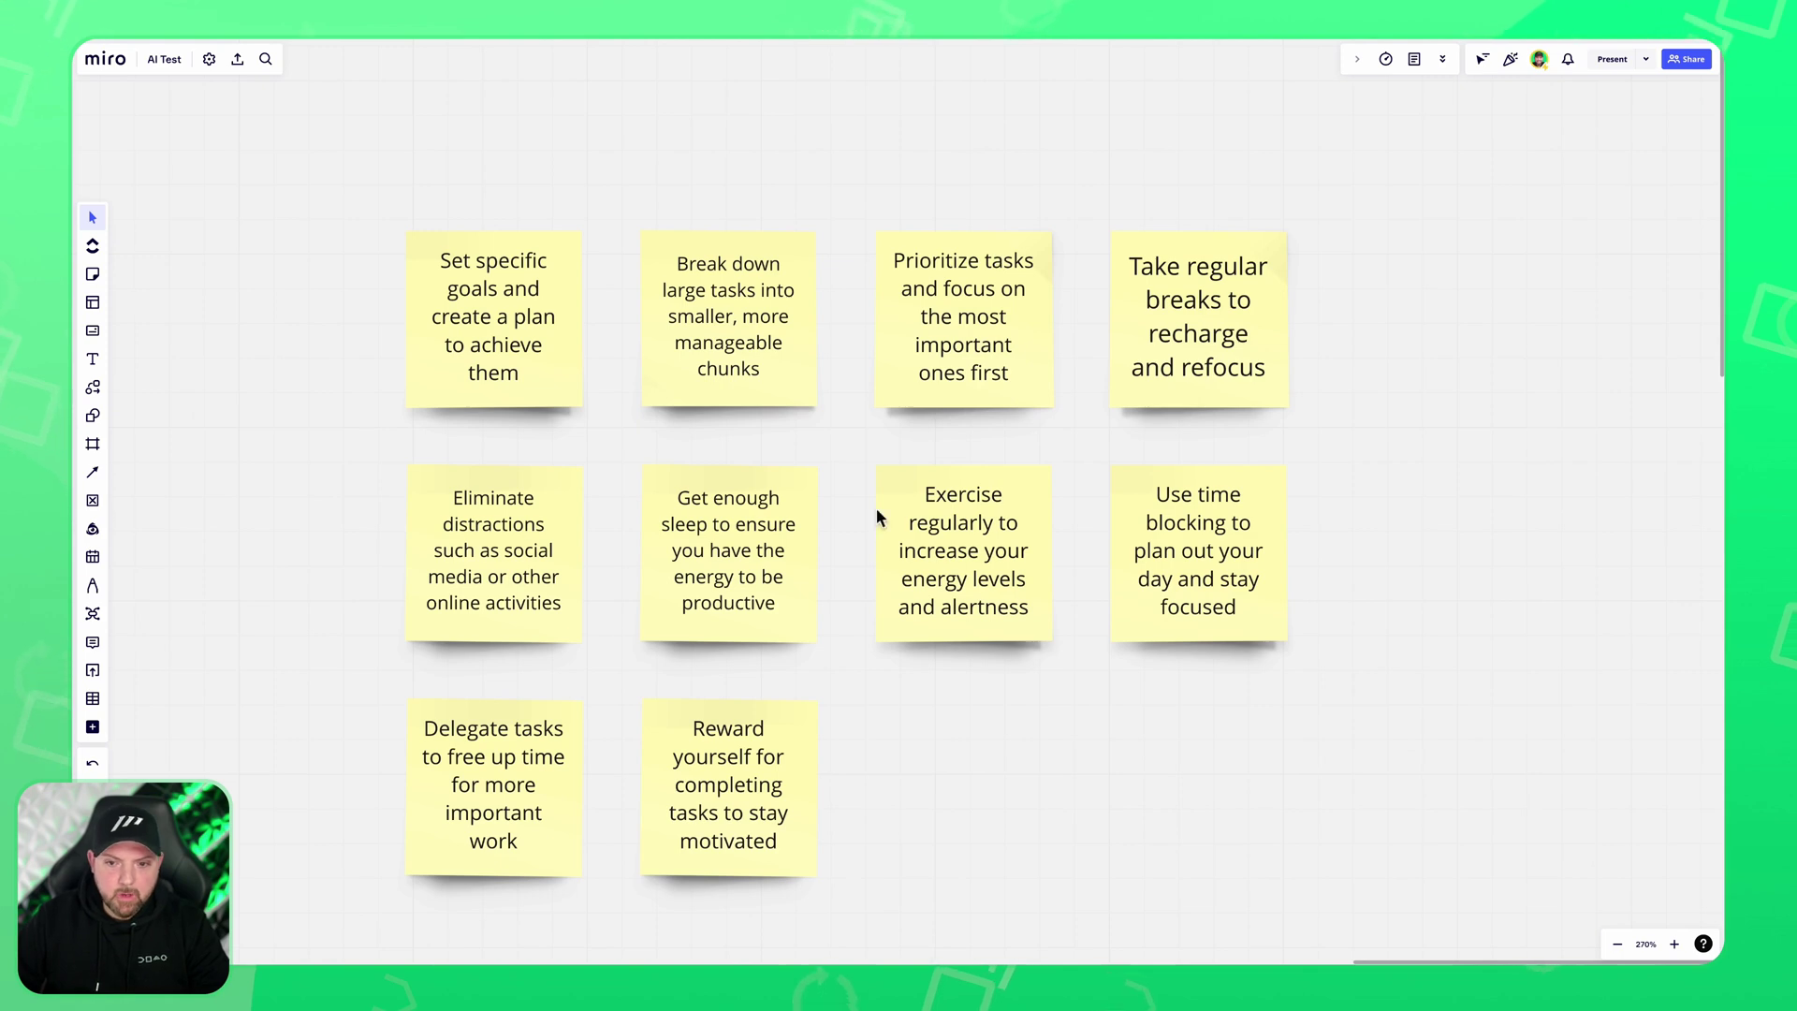
Move the "How to become more productive" note up beside the middle row of generated sticky notes.
{"action": "scroll", "coordinate": [233, 666], "scroll_direction": "down", "scroll_amount": 3}
{"action": "scroll", "coordinate": [234, 666], "scroll_direction": "left", "scroll_amount": 4}
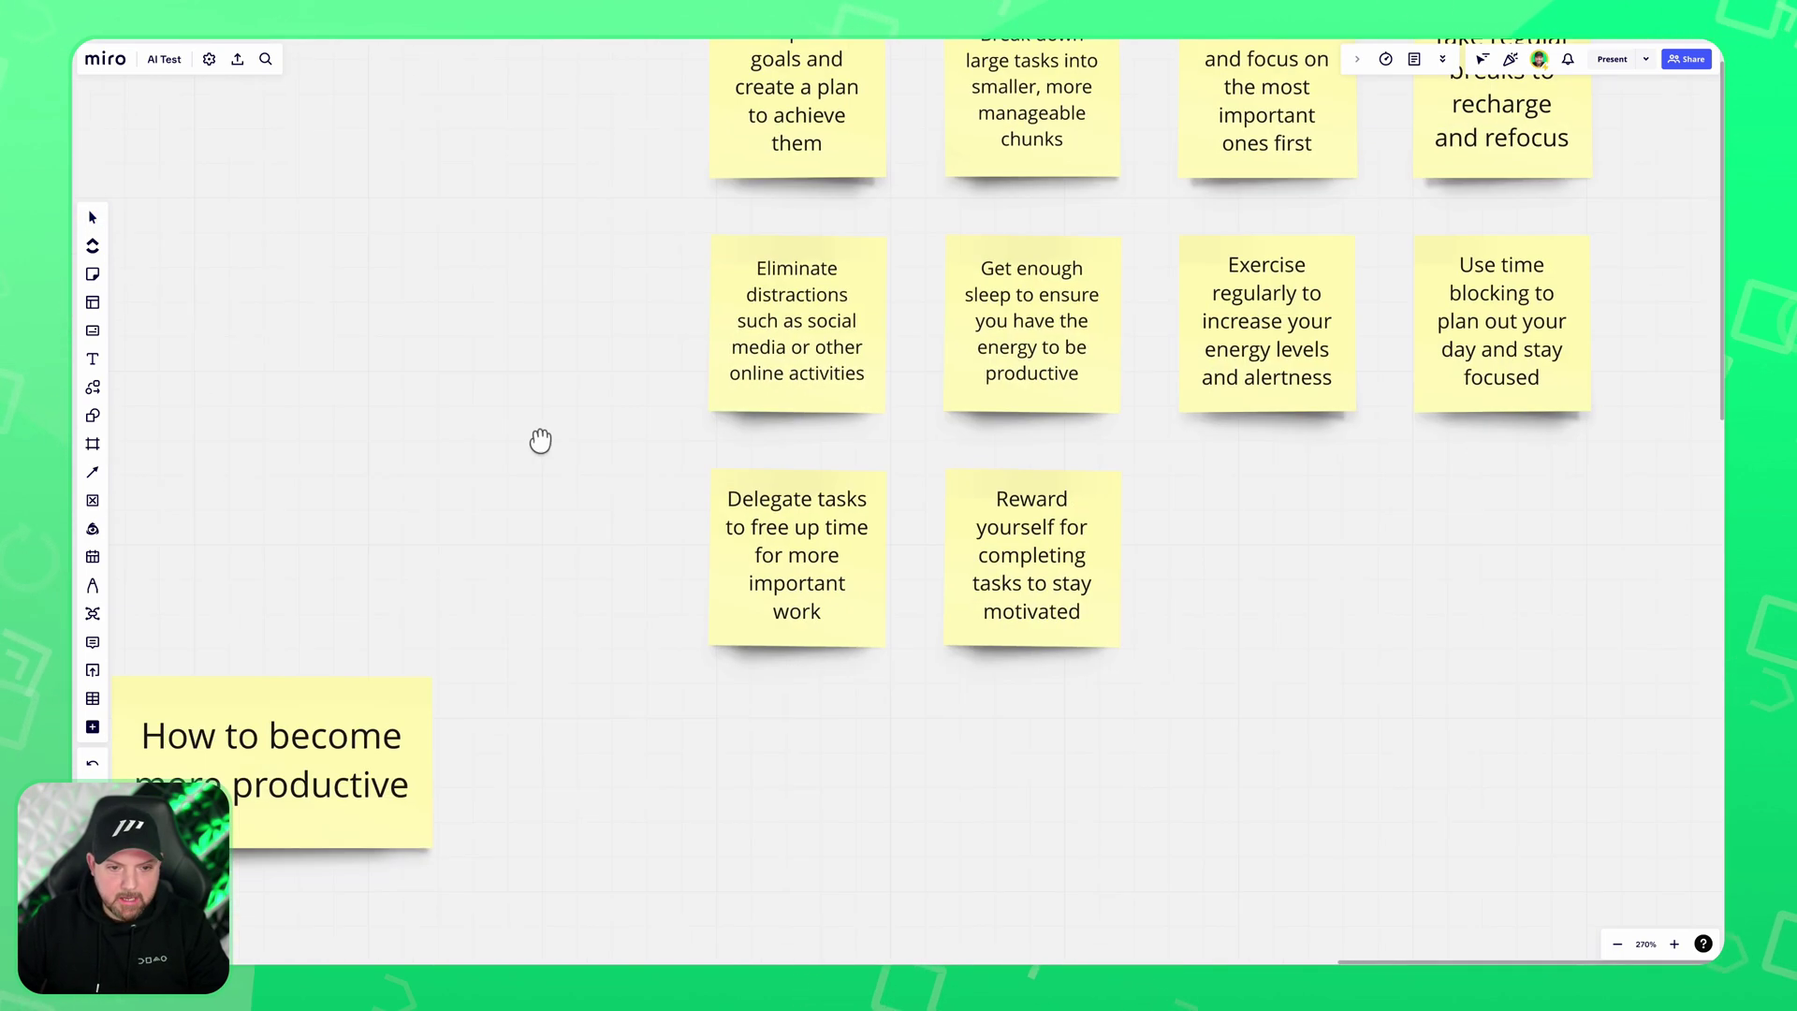
{"action": "left_click_drag", "start_coordinate": [238, 761], "coordinate": [233, 391]}
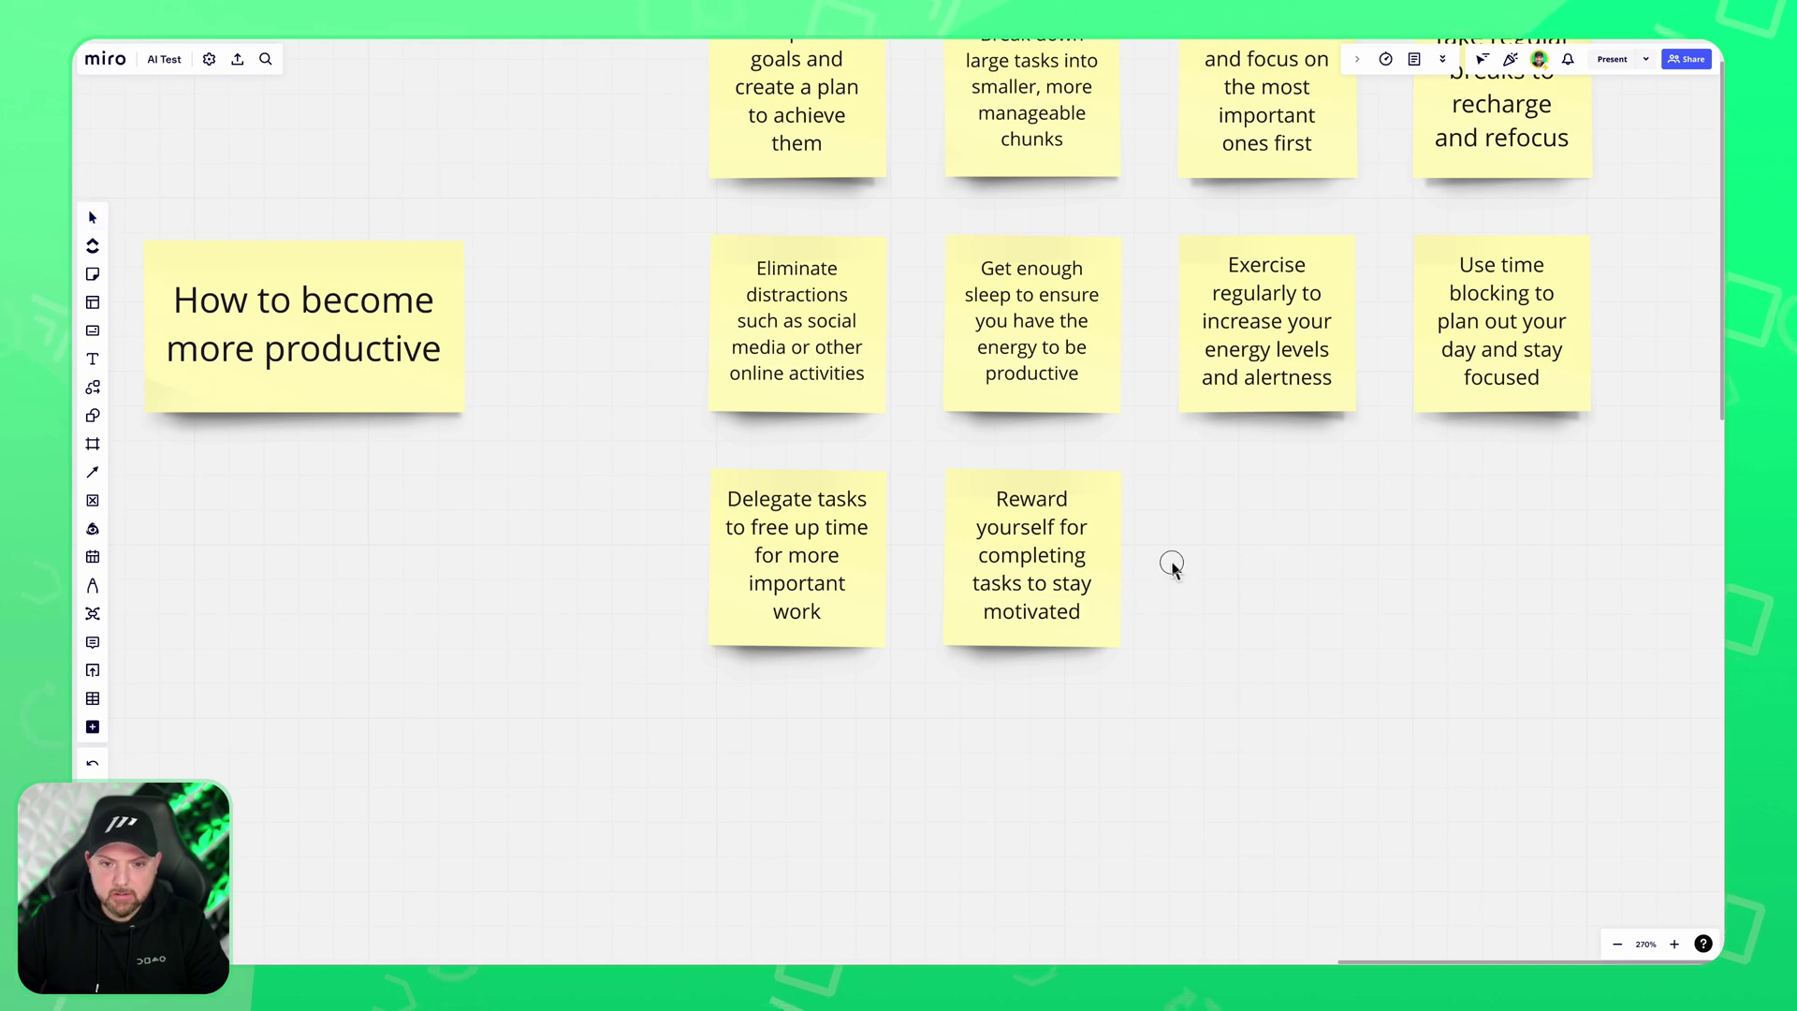
Select all ten generated productivity sticky notes and summarize them into one note with Miro AI.
{"action": "left_click_drag", "start_coordinate": [1171, 565], "coordinate": [968, 671]}
{"action": "left_click_drag", "start_coordinate": [1322, 786], "coordinate": [400, 124]}
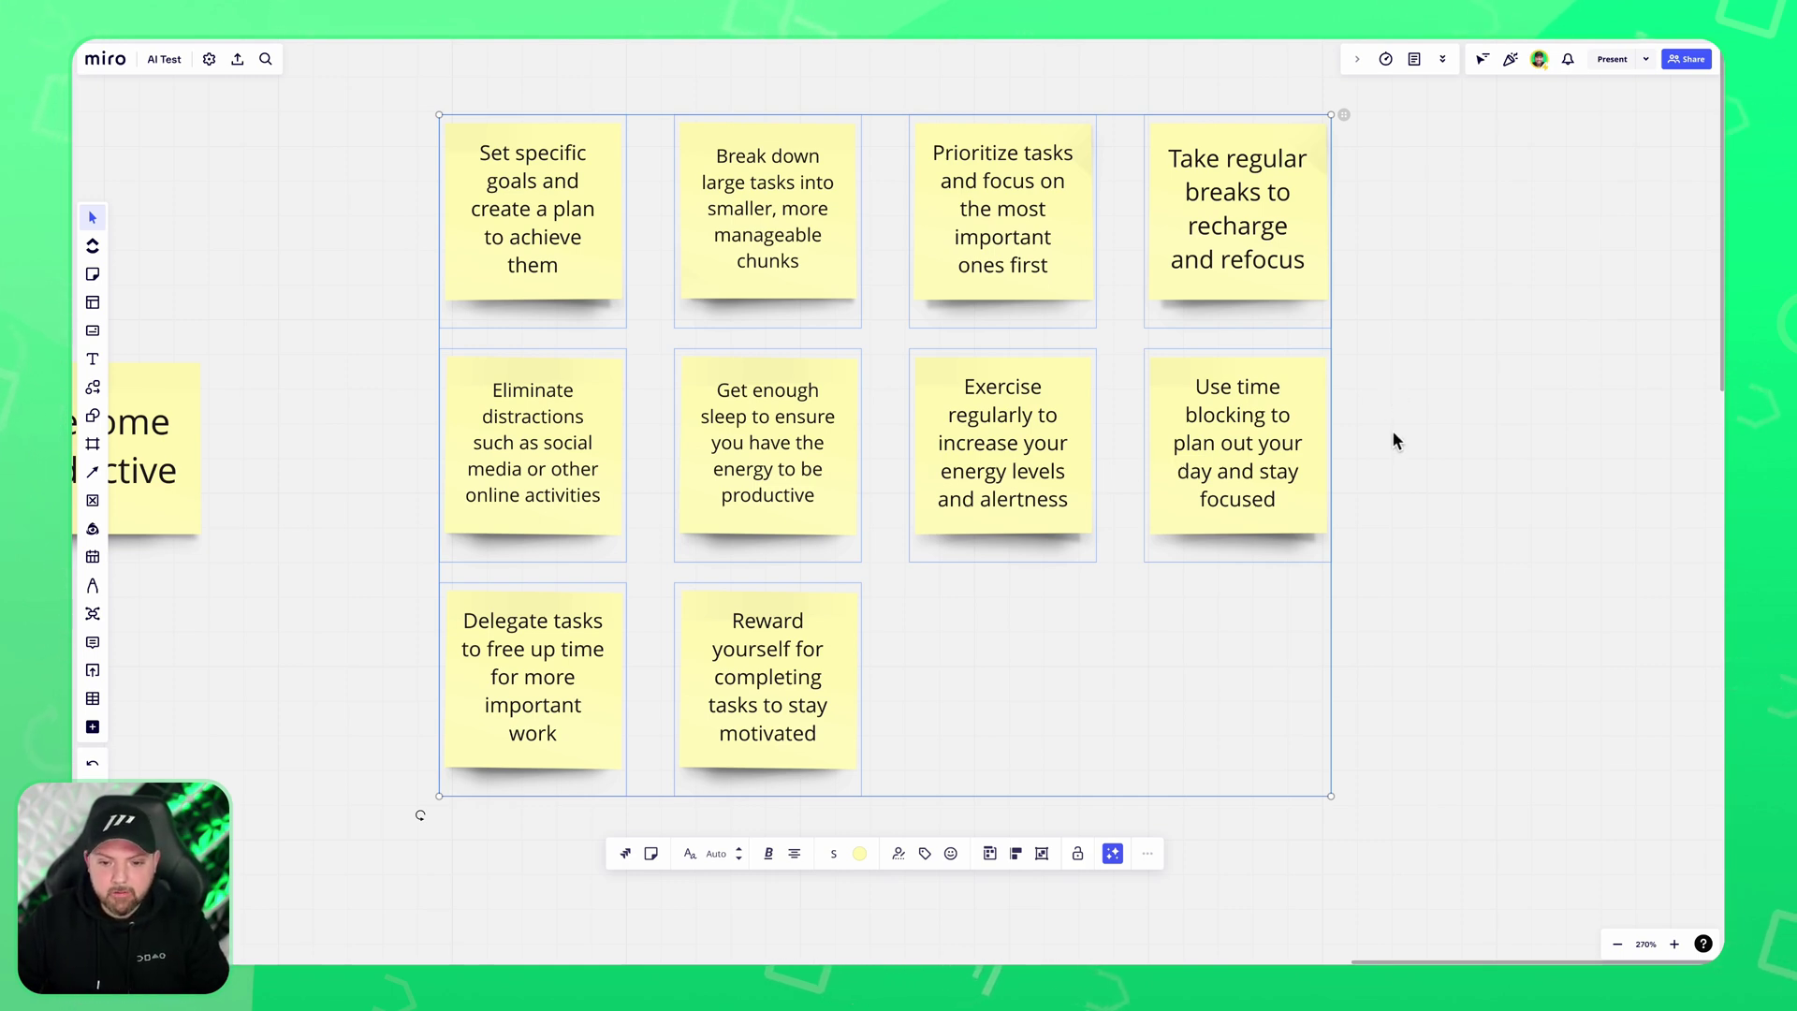
{"action": "left_click", "coordinate": [1113, 855]}
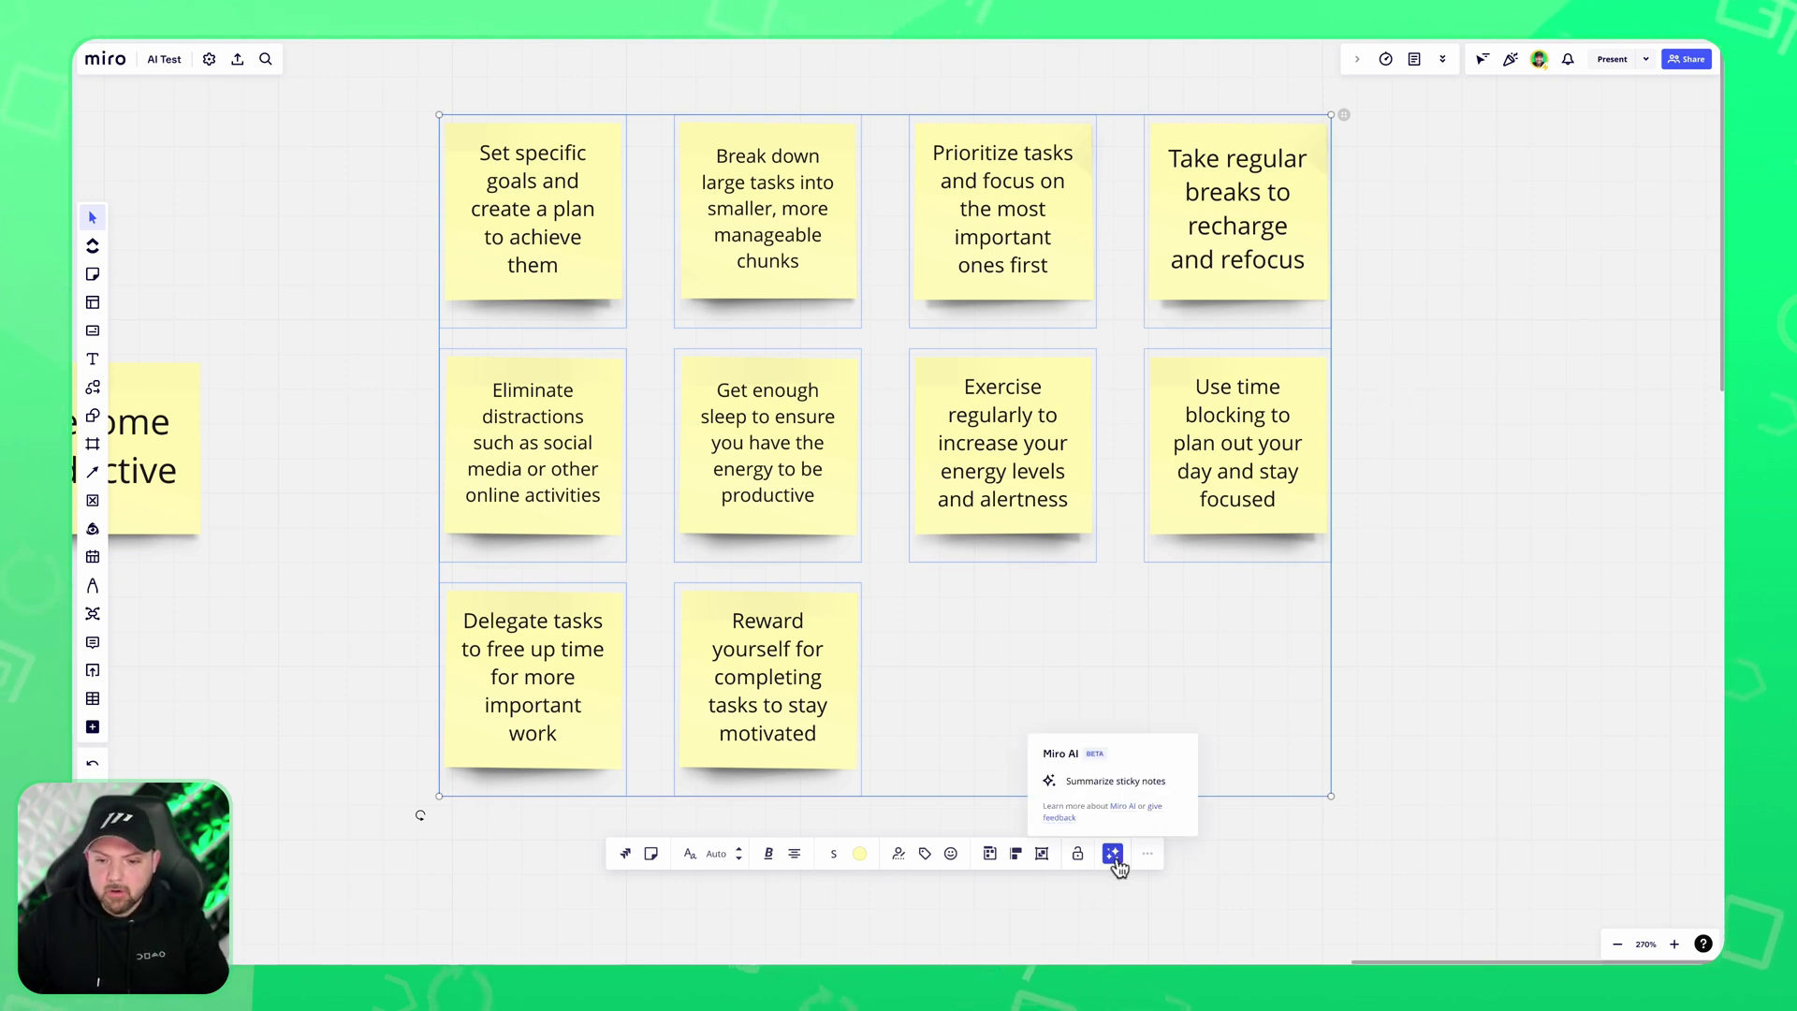
{"action": "left_click", "coordinate": [1105, 792]}
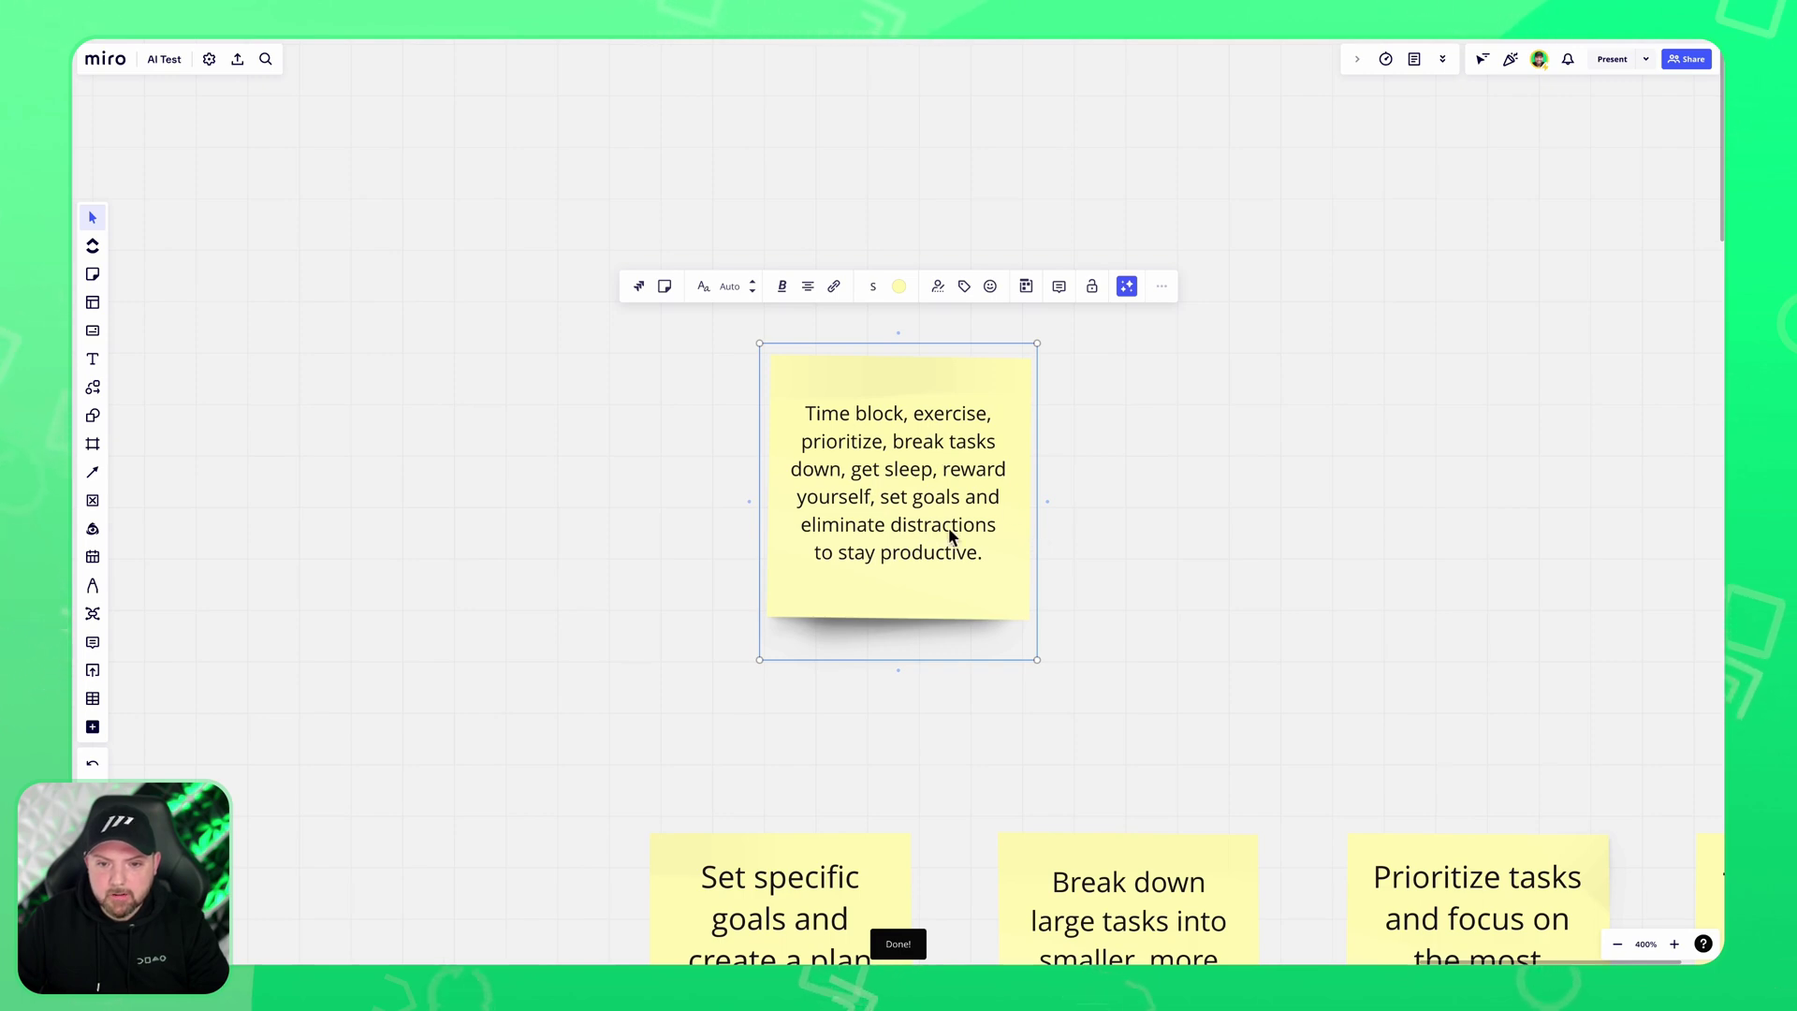
{"action": "left_click", "coordinate": [1172, 746]}
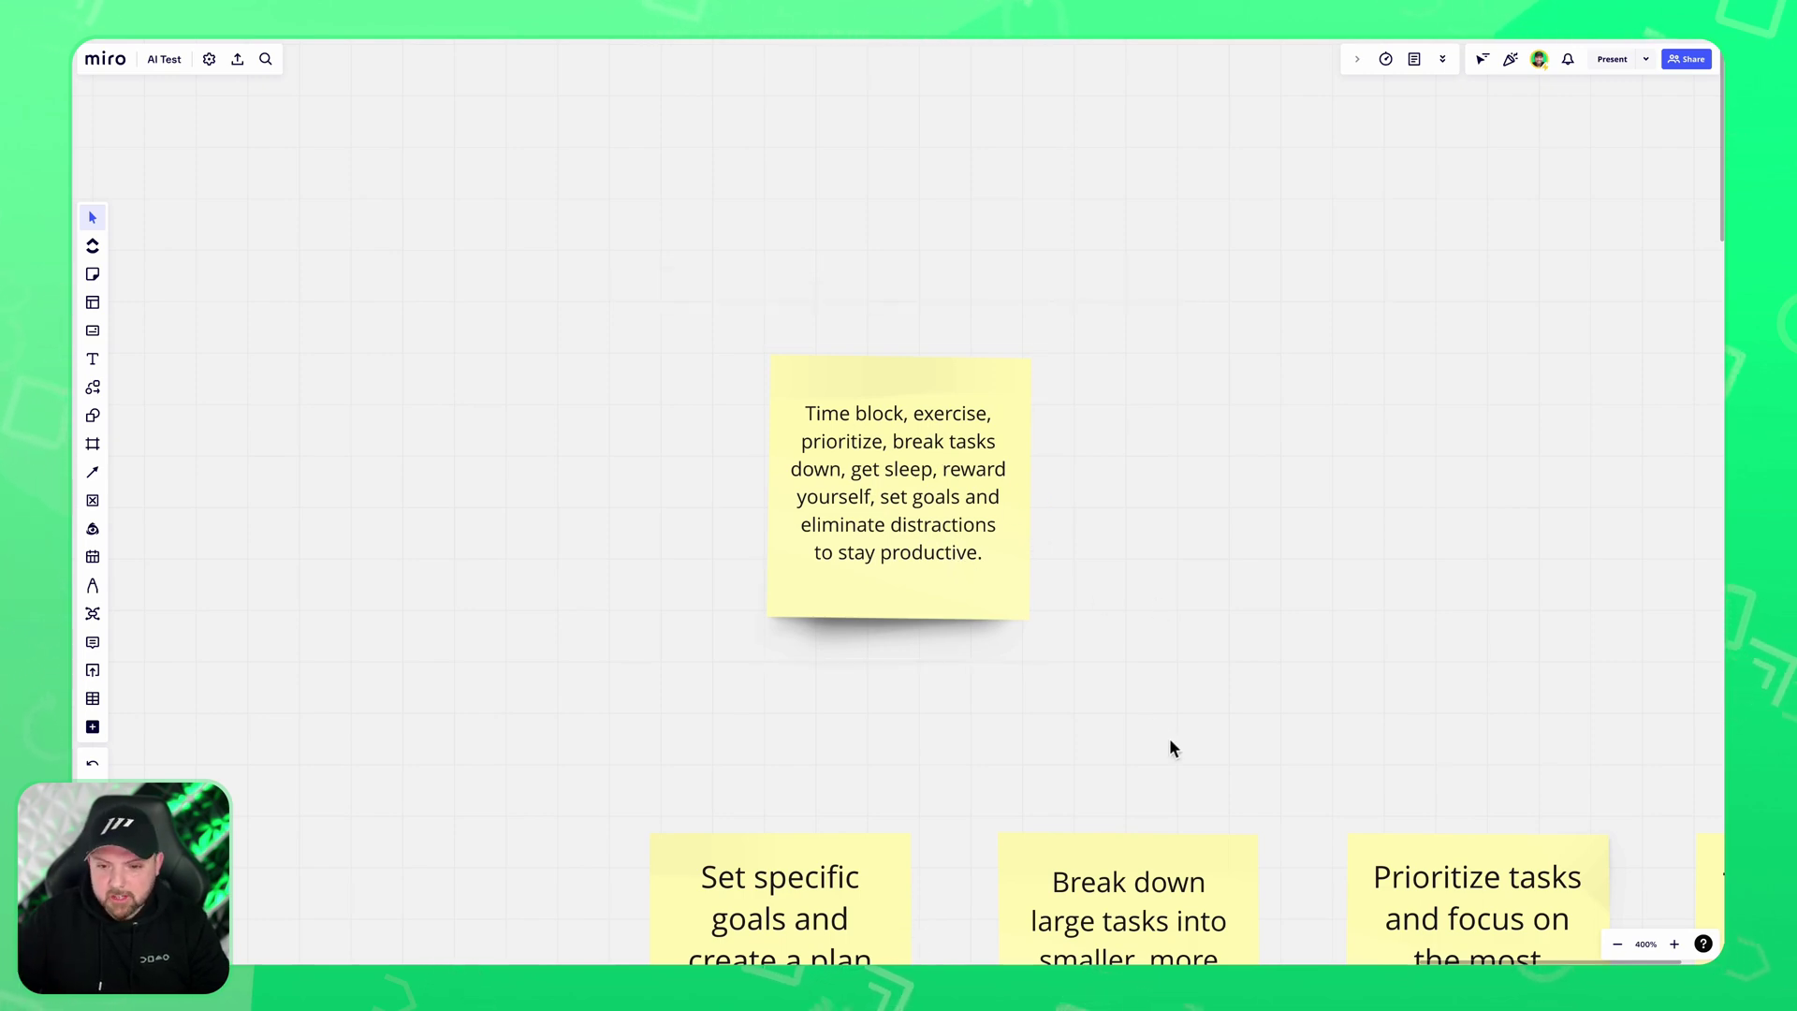
Duplicate the "How to become more productive" note into the empty area above and to the left of the original.
{"action": "left_click_drag", "start_coordinate": [1172, 746], "coordinate": [755, 265]}
{"action": "scroll", "coordinate": [869, 468], "scroll_direction": "down", "scroll_amount": 2}
{"action": "scroll", "coordinate": [898, 525], "scroll_direction": "down", "scroll_amount": 3}
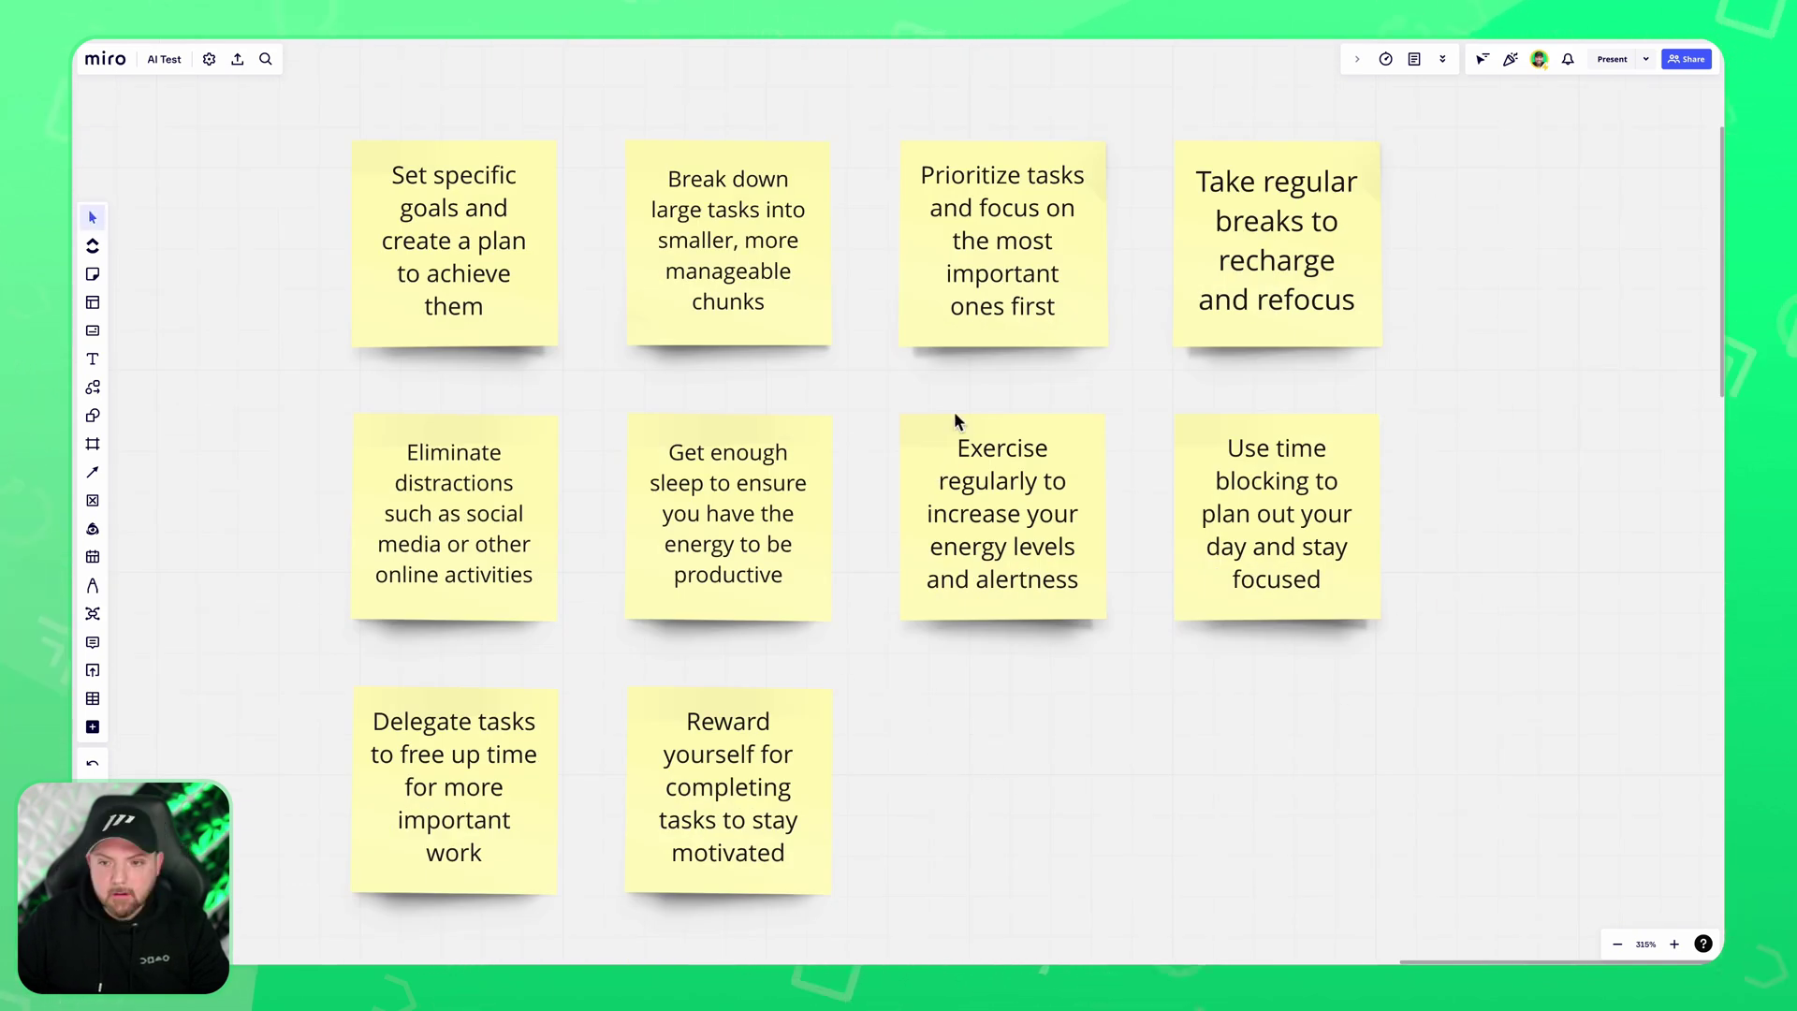
{"action": "scroll", "coordinate": [955, 421], "scroll_direction": "down", "scroll_amount": 5}
{"action": "left_click_drag", "start_coordinate": [443, 633], "coordinate": [682, 464]}
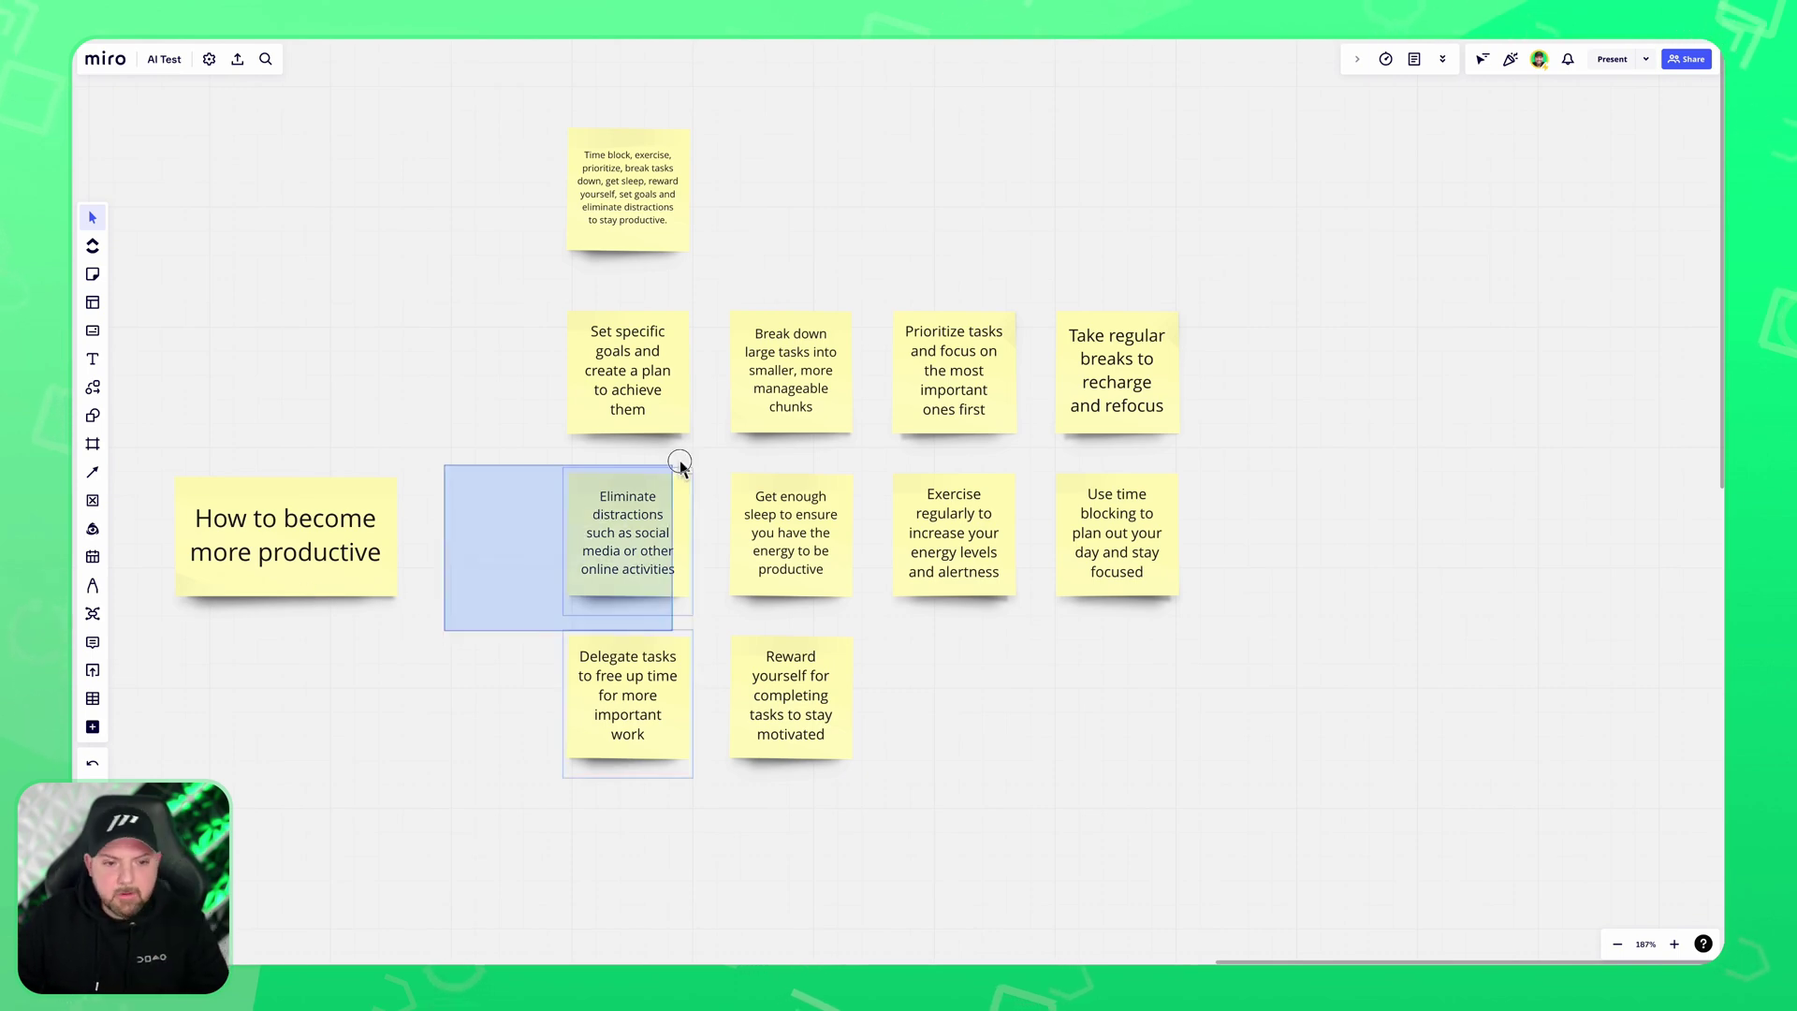
{"action": "left_click", "coordinate": [425, 584]}
{"action": "left_click_drag", "start_coordinate": [425, 584], "coordinate": [839, 155]}
{"action": "left_click", "coordinate": [802, 706]}
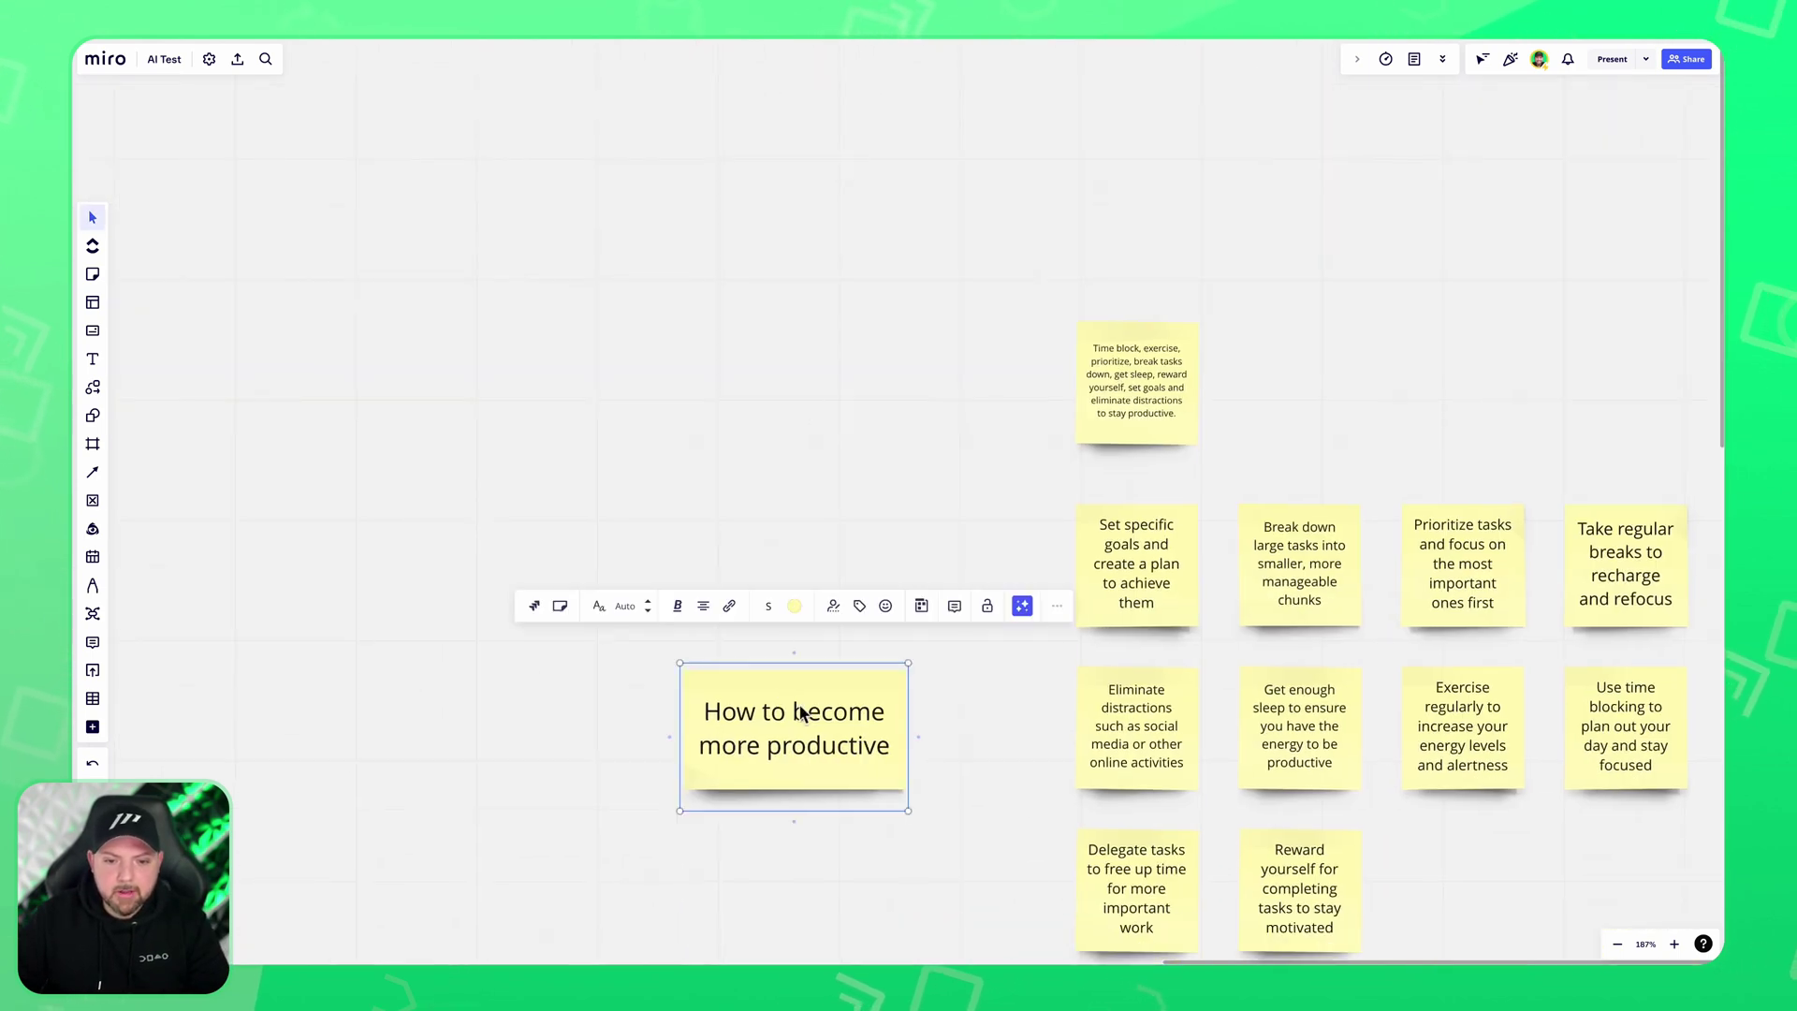
{"action": "left_click_drag", "start_coordinate": [802, 706], "coordinate": [590, 234]}
Set the duplicated sticky note's text to "A bird flying over a forest".
{"action": "type", "text": "A bird flying over a fors"}
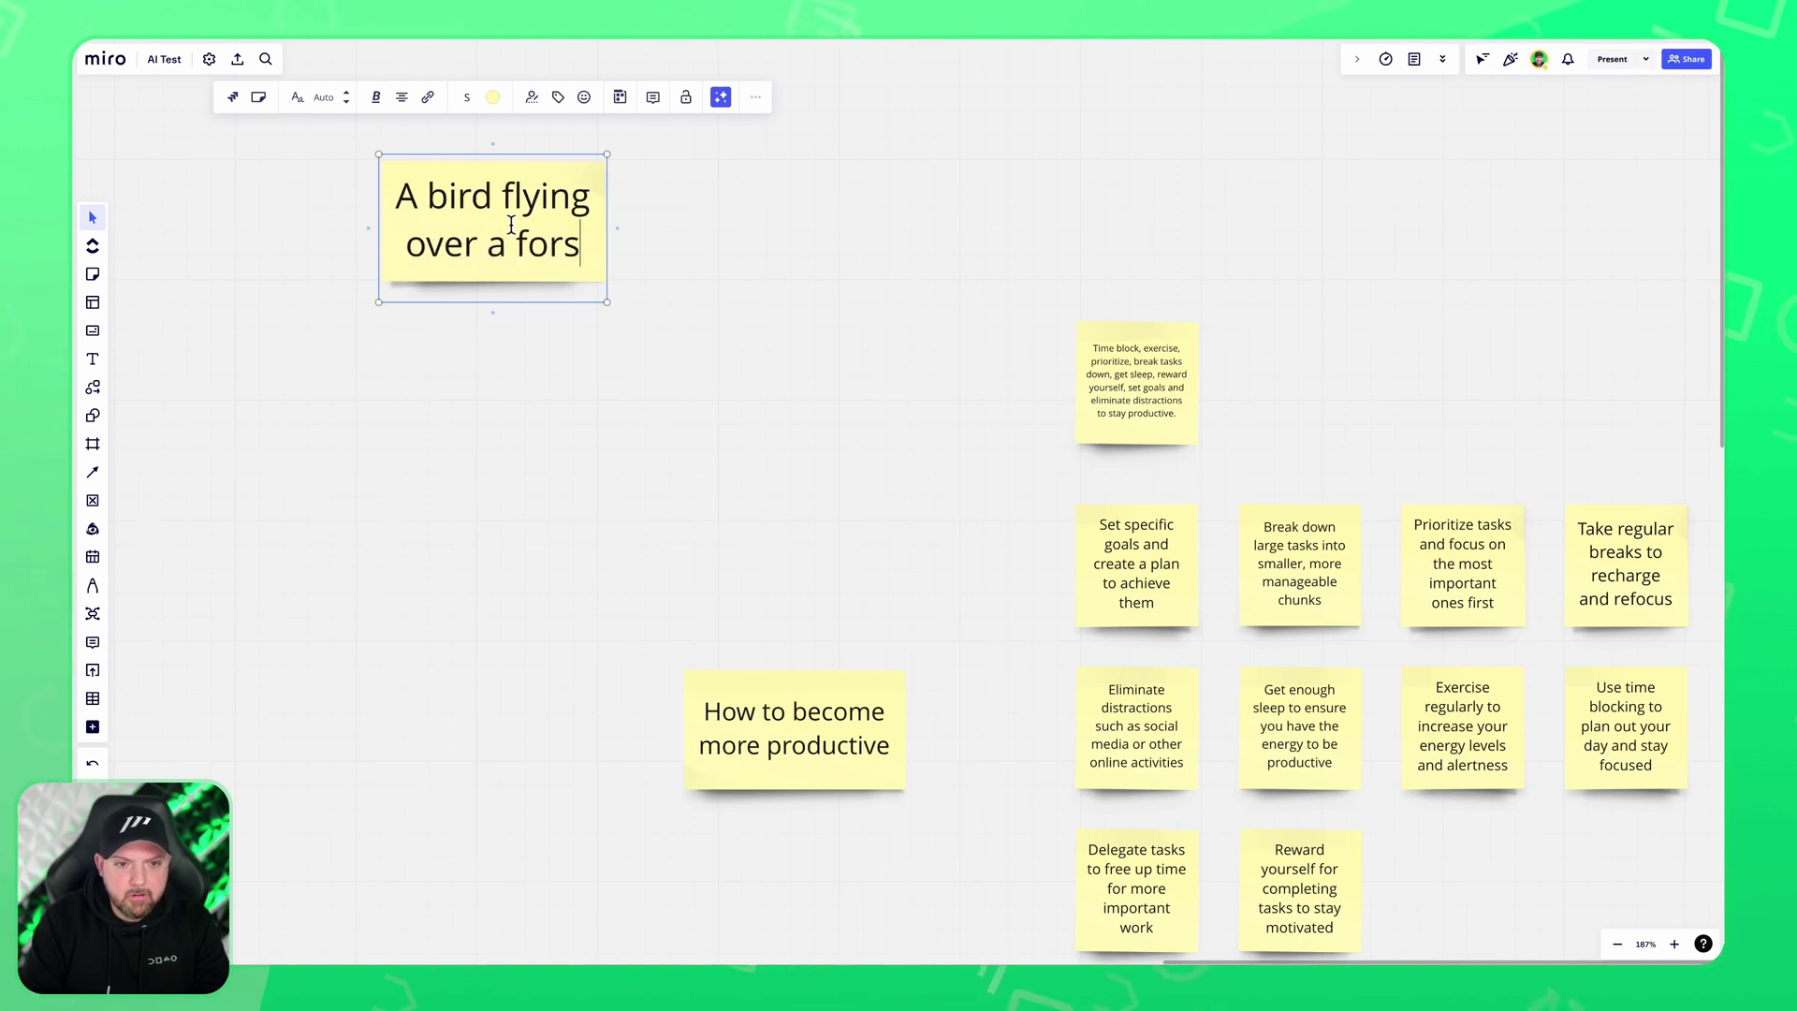
{"action": "key", "text": "BackSpace"}
{"action": "type", "text": "est"}
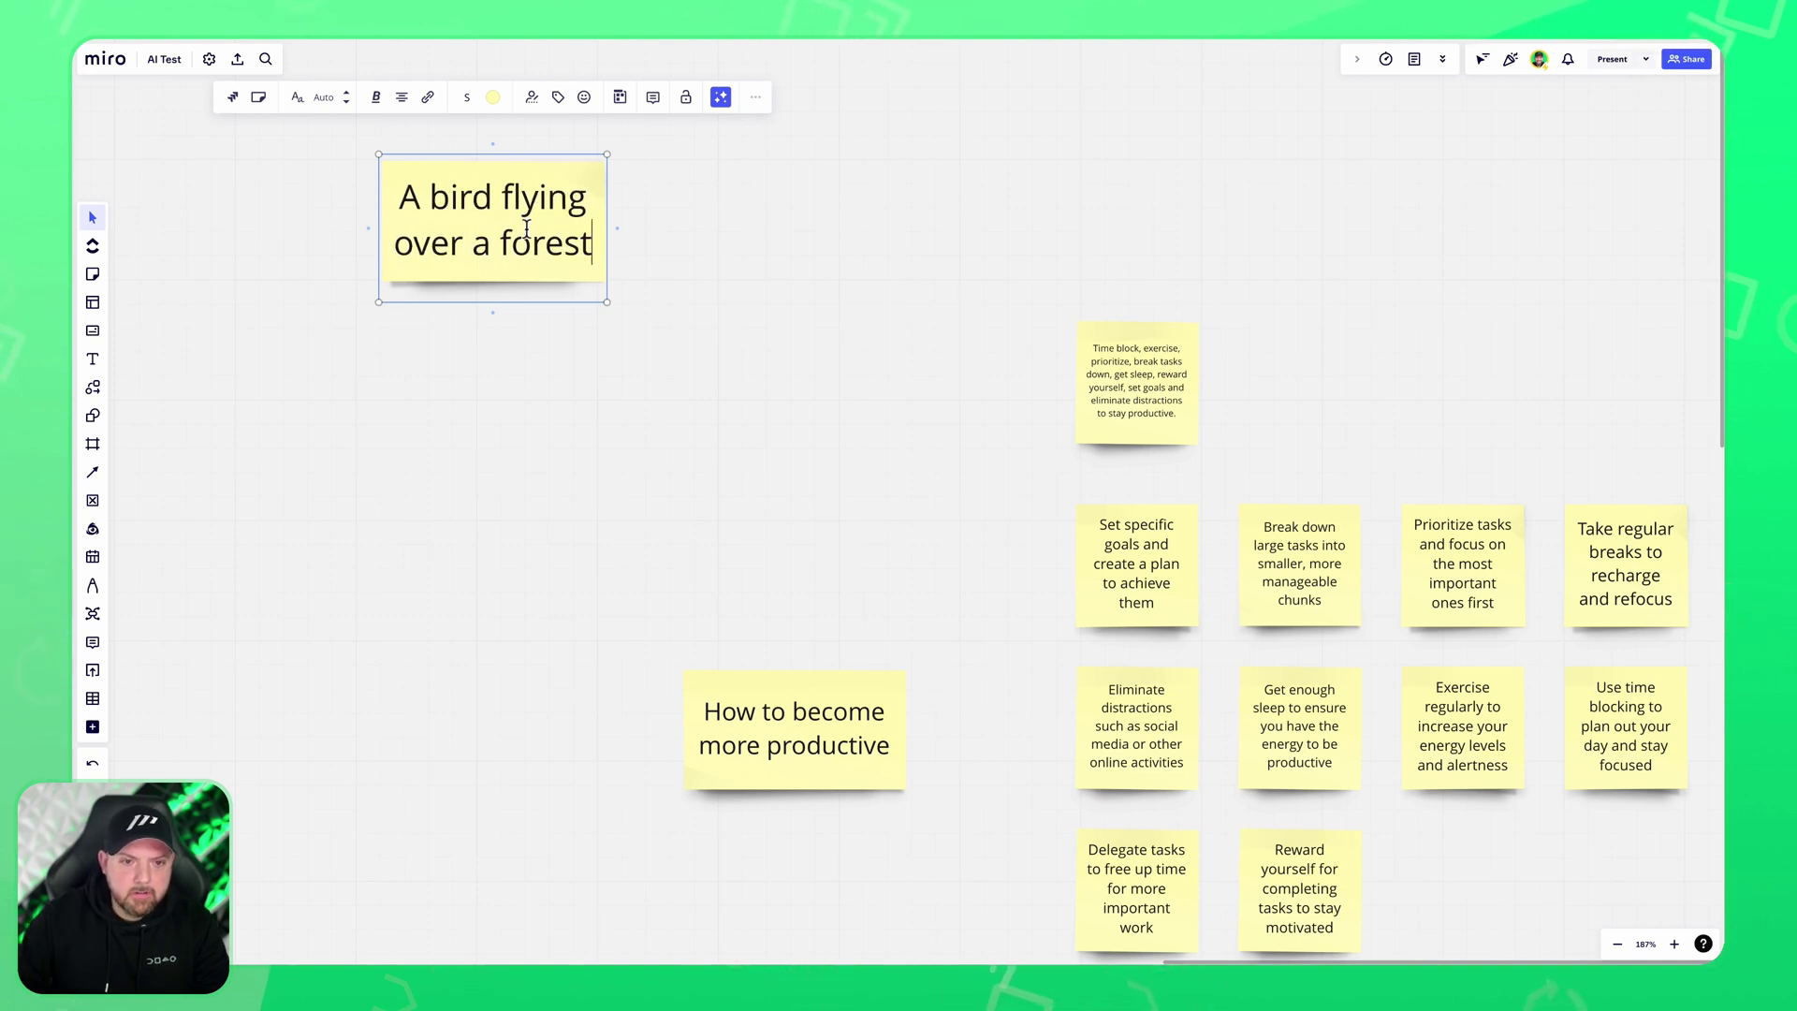
{"action": "left_click", "coordinate": [630, 334]}
Duplicate the bird note directly below it and change the copy's text to "A deer in the woods".
{"action": "key", "text": "super+d"}
{"action": "triple_click", "coordinate": [506, 426]}
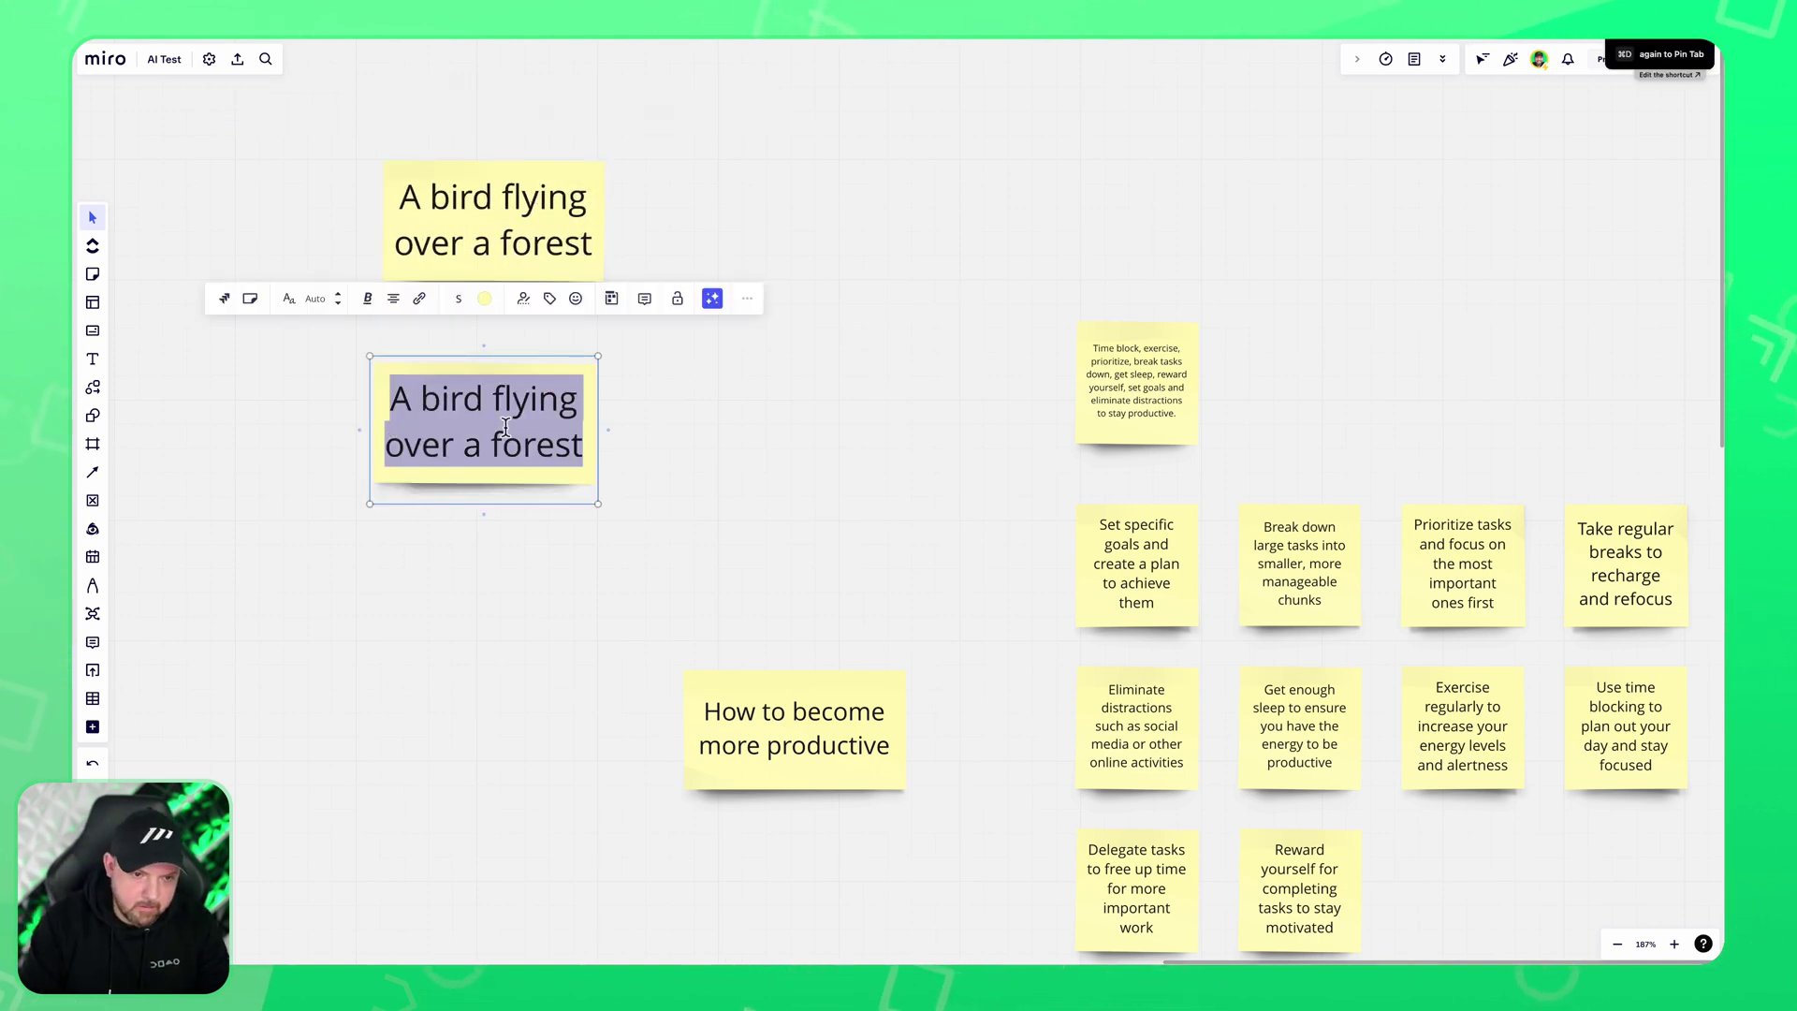
{"action": "type", "text": "A deer in the woods"}
Generate an image from the "A bird flying over a forest" sticky note with Miro AI.
{"action": "left_click", "coordinate": [519, 153]}
{"action": "left_click", "coordinate": [562, 173]}
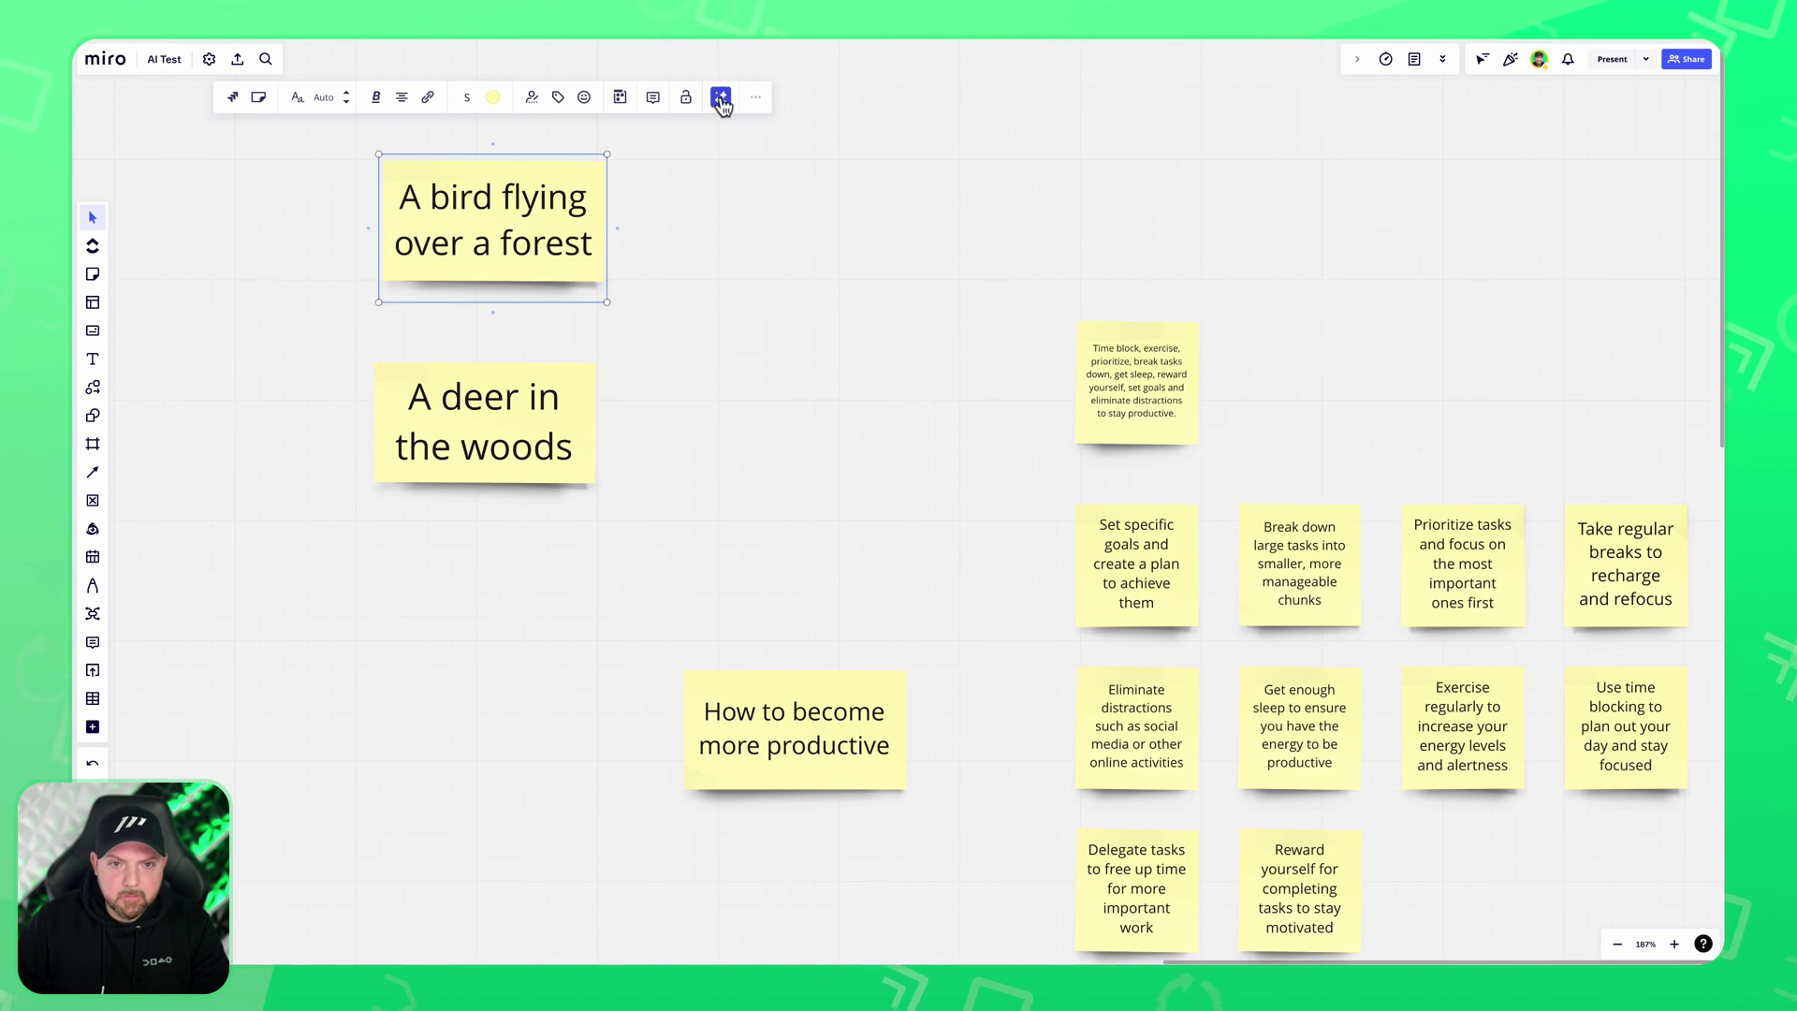
{"action": "left_click", "coordinate": [722, 99]}
{"action": "left_click", "coordinate": [734, 167]}
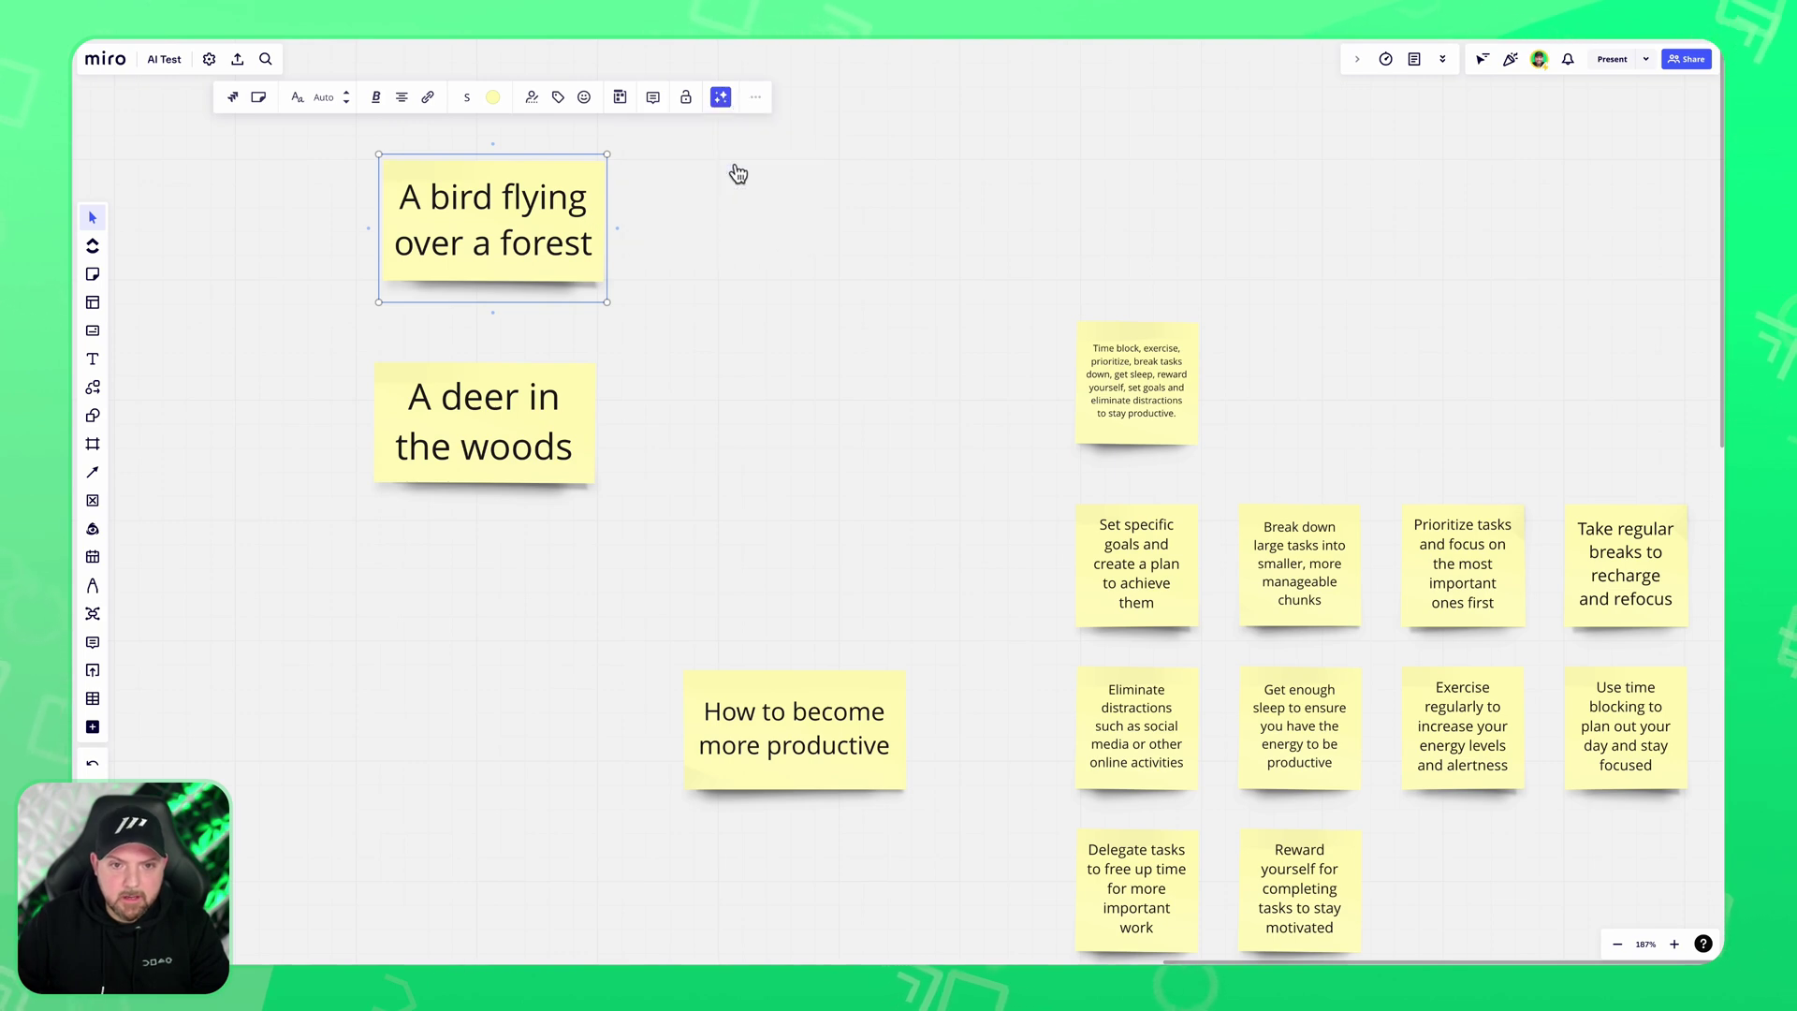
{"action": "left_click", "coordinate": [557, 409]}
{"action": "left_click", "coordinate": [713, 303]}
{"action": "left_click", "coordinate": [794, 412]}
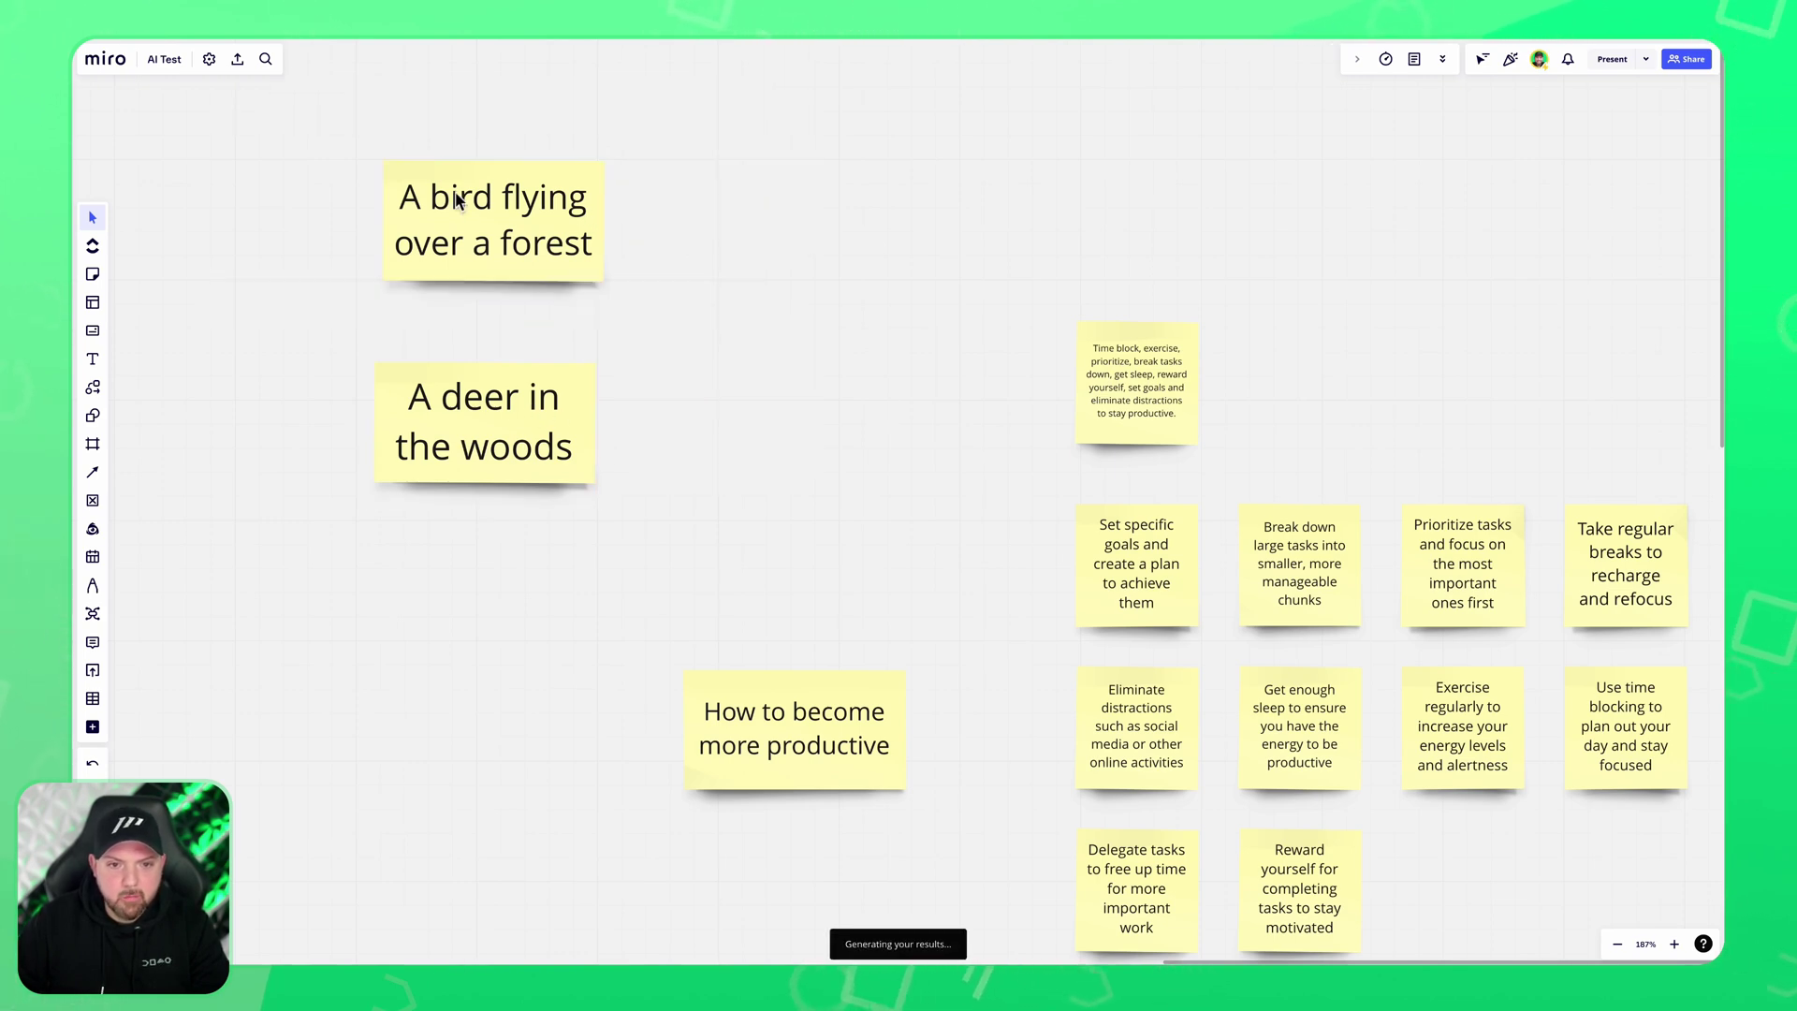
{"action": "left_click", "coordinate": [457, 199]}
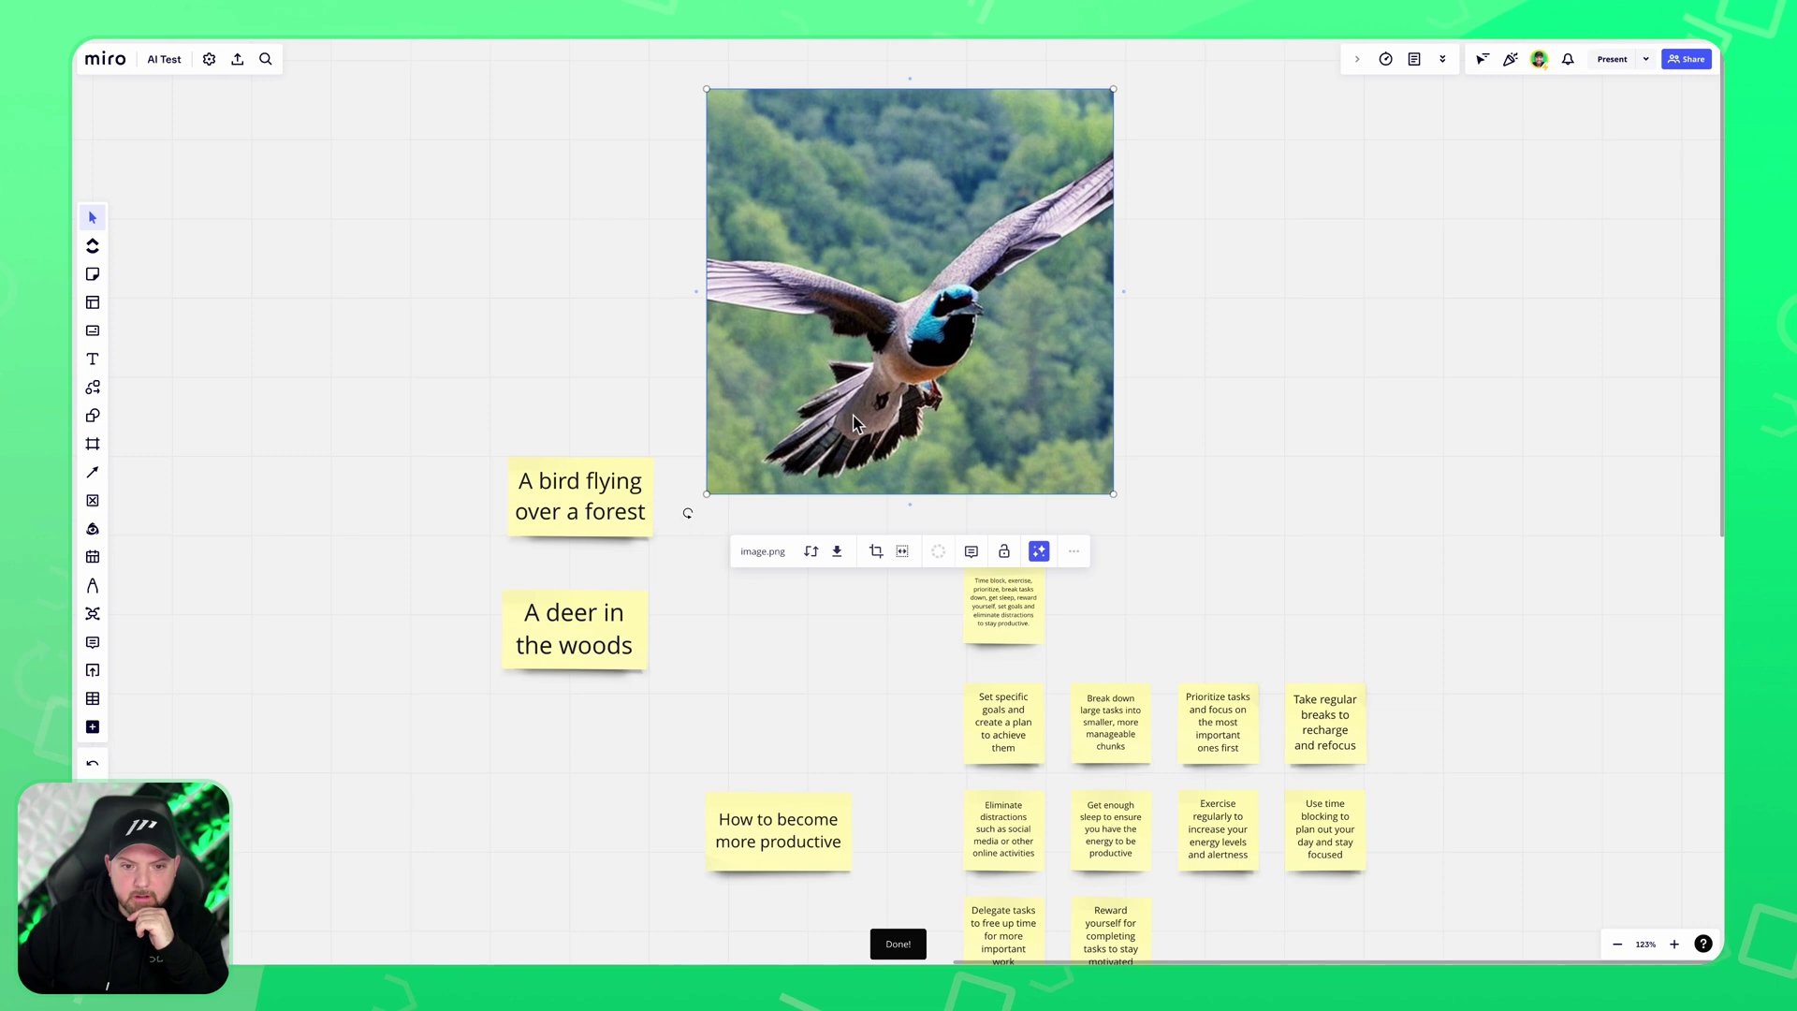
Generate an image from the "A deer in the woods" note with Miro AI and place it level beside the bird image.
{"action": "left_click", "coordinate": [1263, 373]}
{"action": "left_click", "coordinate": [599, 629]}
{"action": "left_click", "coordinate": [803, 529]}
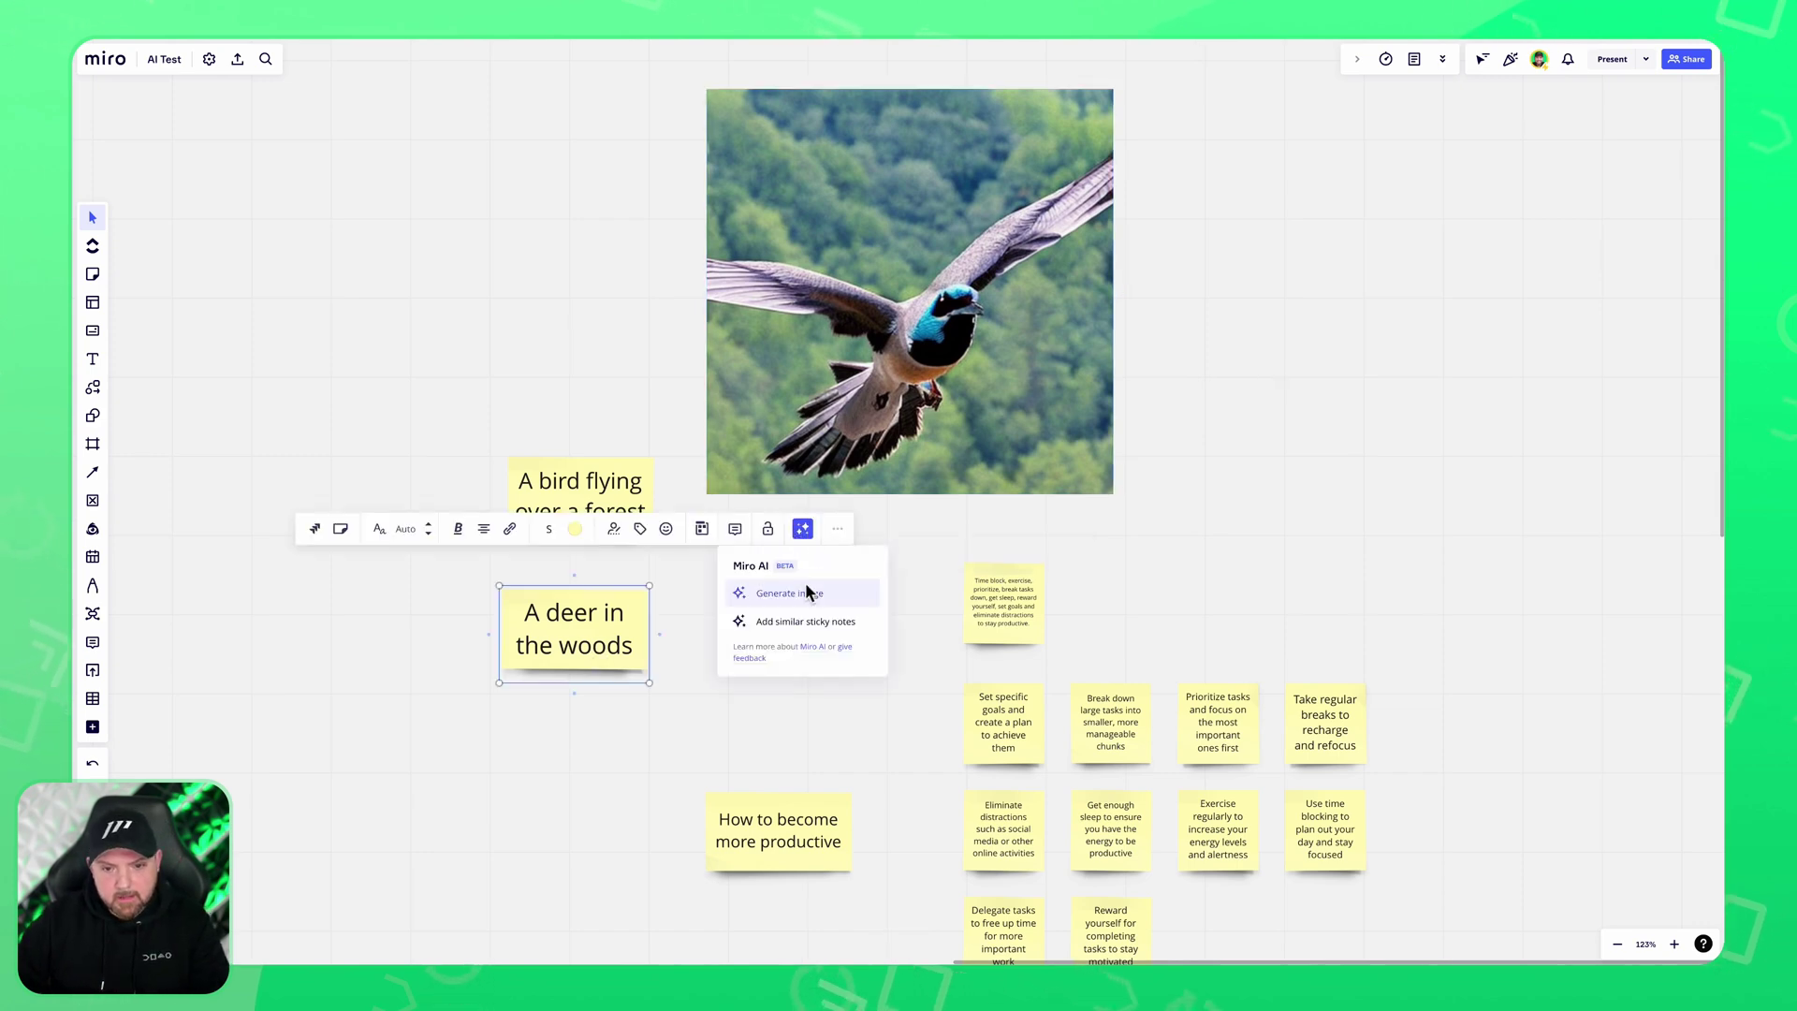
{"action": "left_click", "coordinate": [771, 591]}
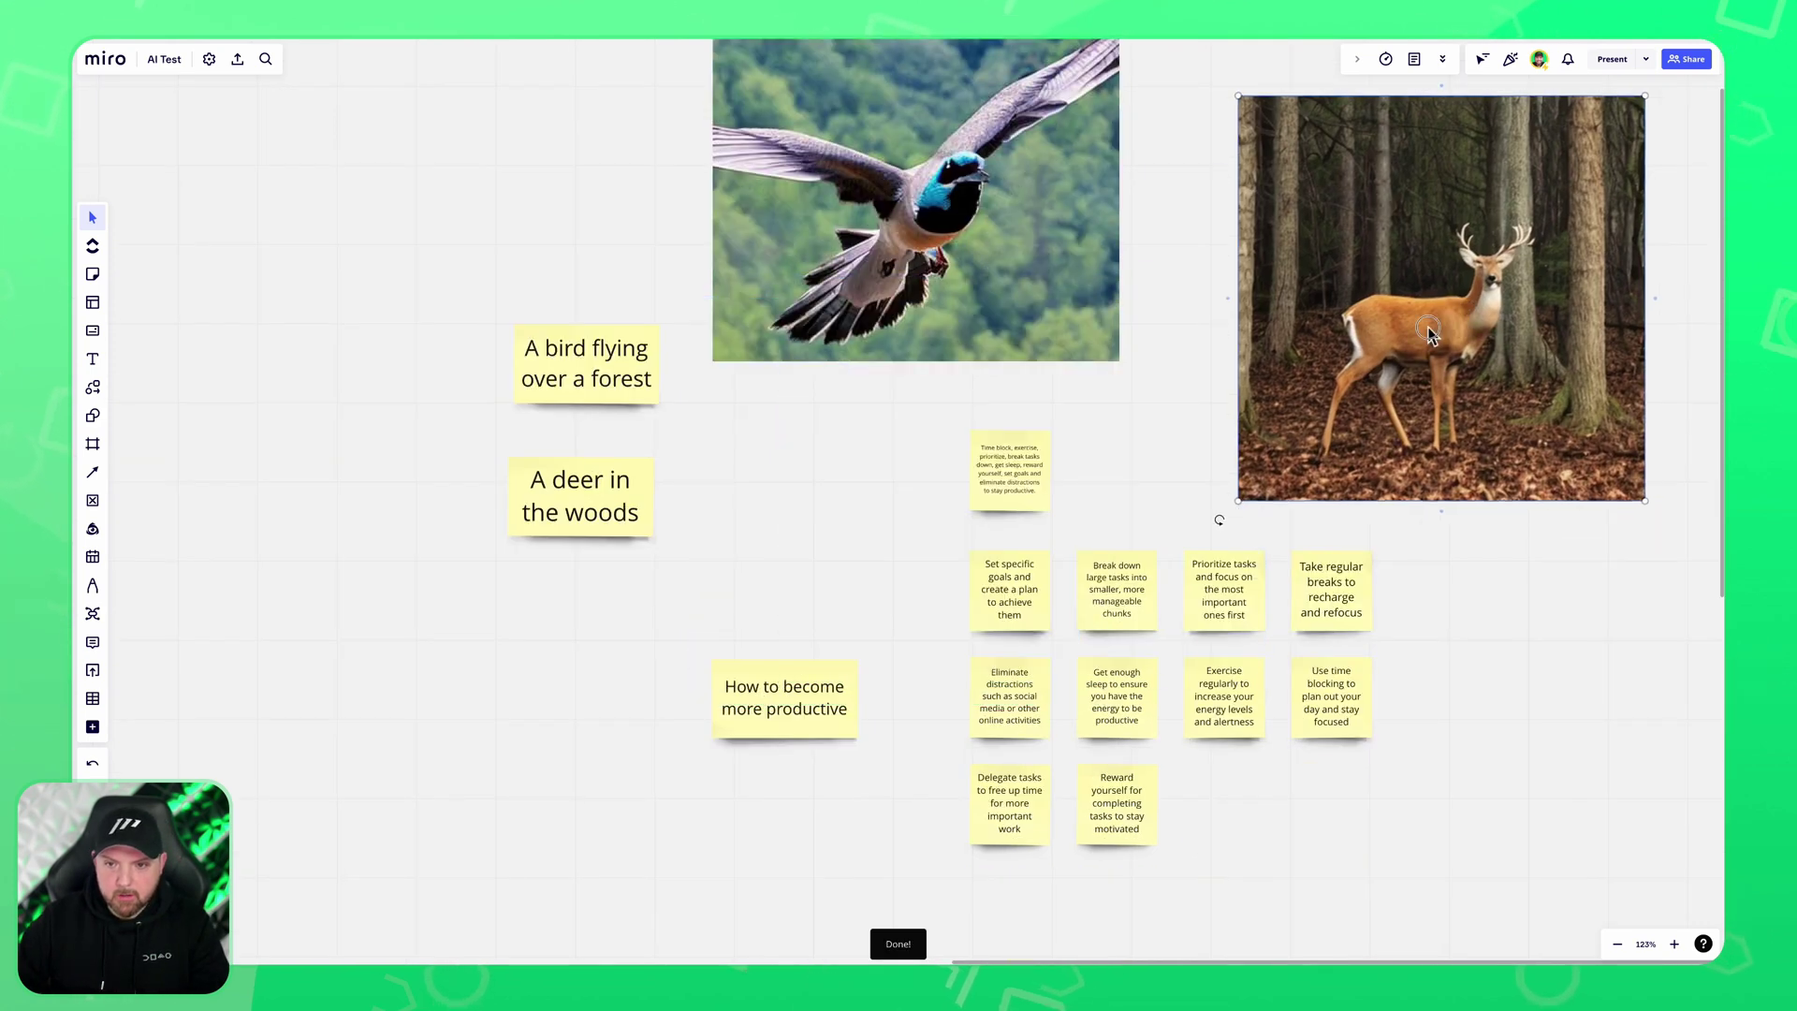
{"action": "left_click_drag", "start_coordinate": [1428, 328], "coordinate": [1357, 305]}
{"action": "left_click", "coordinate": [904, 406]}
{"action": "left_click_drag", "start_coordinate": [901, 404], "coordinate": [748, 566]}
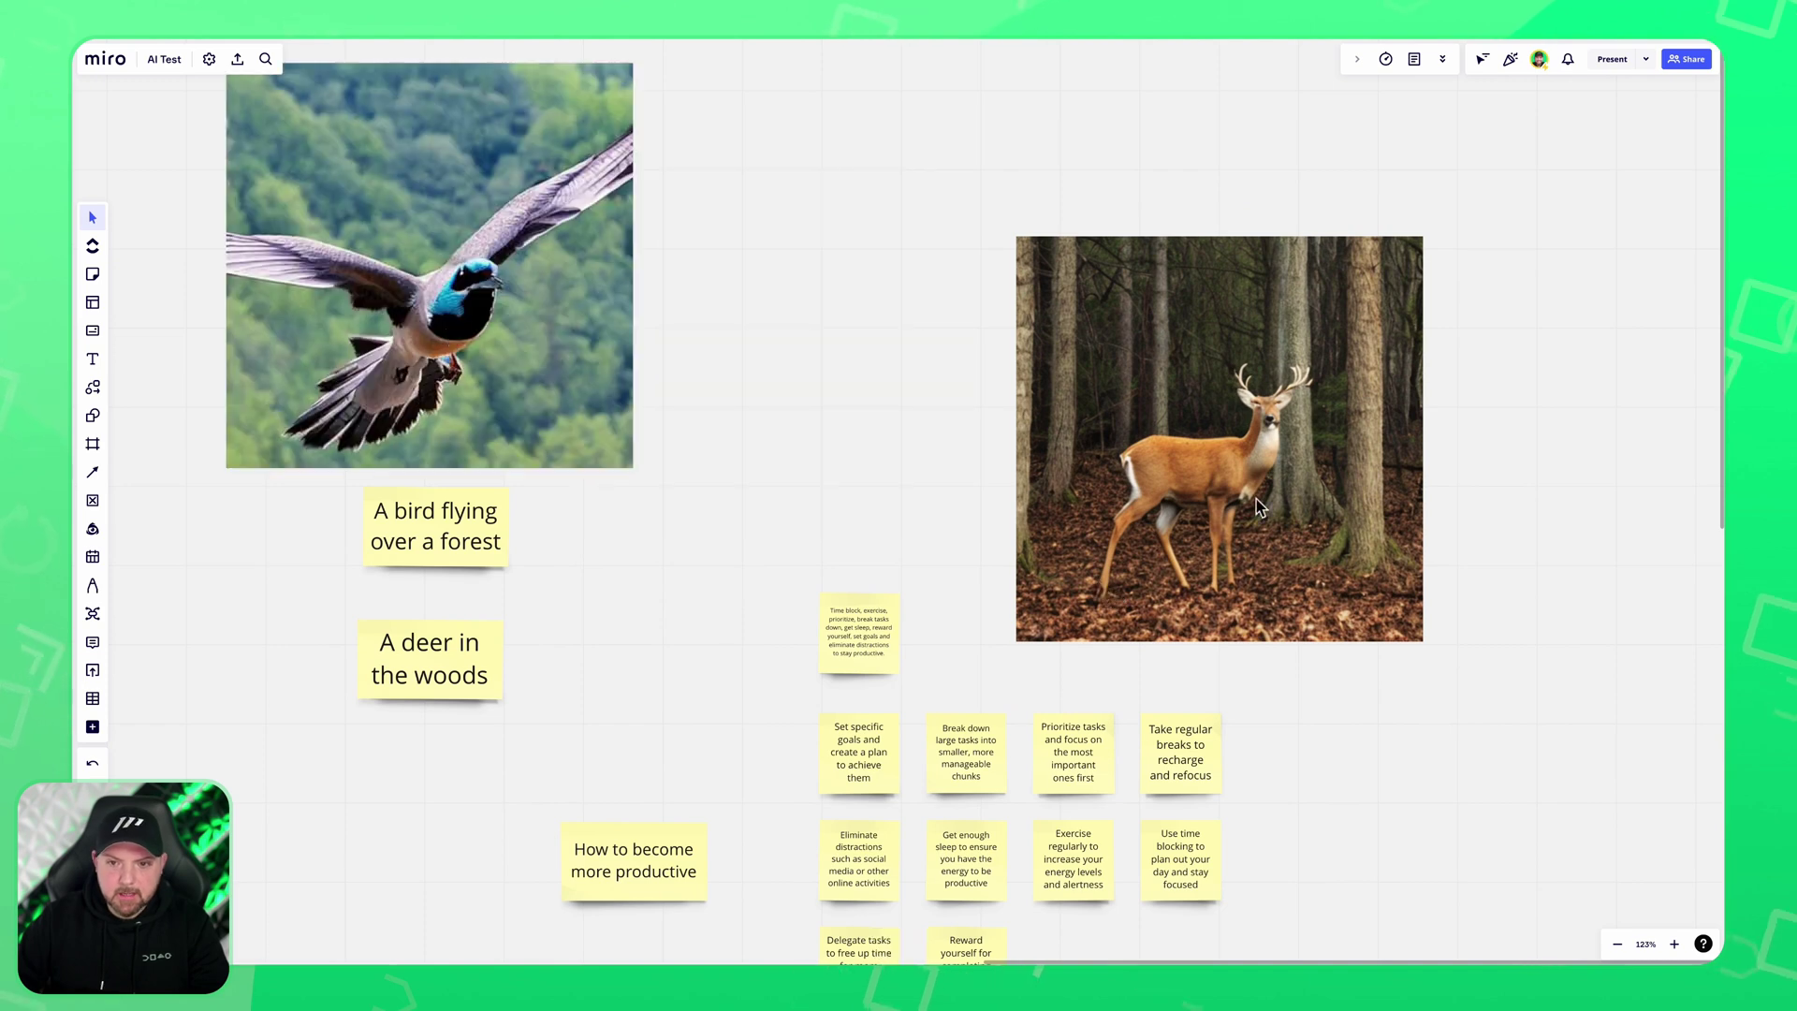
{"action": "left_click_drag", "start_coordinate": [1256, 498], "coordinate": [903, 334]}
Remove the background of the generated bird image with Miro AI.
{"action": "left_click", "coordinate": [904, 416]}
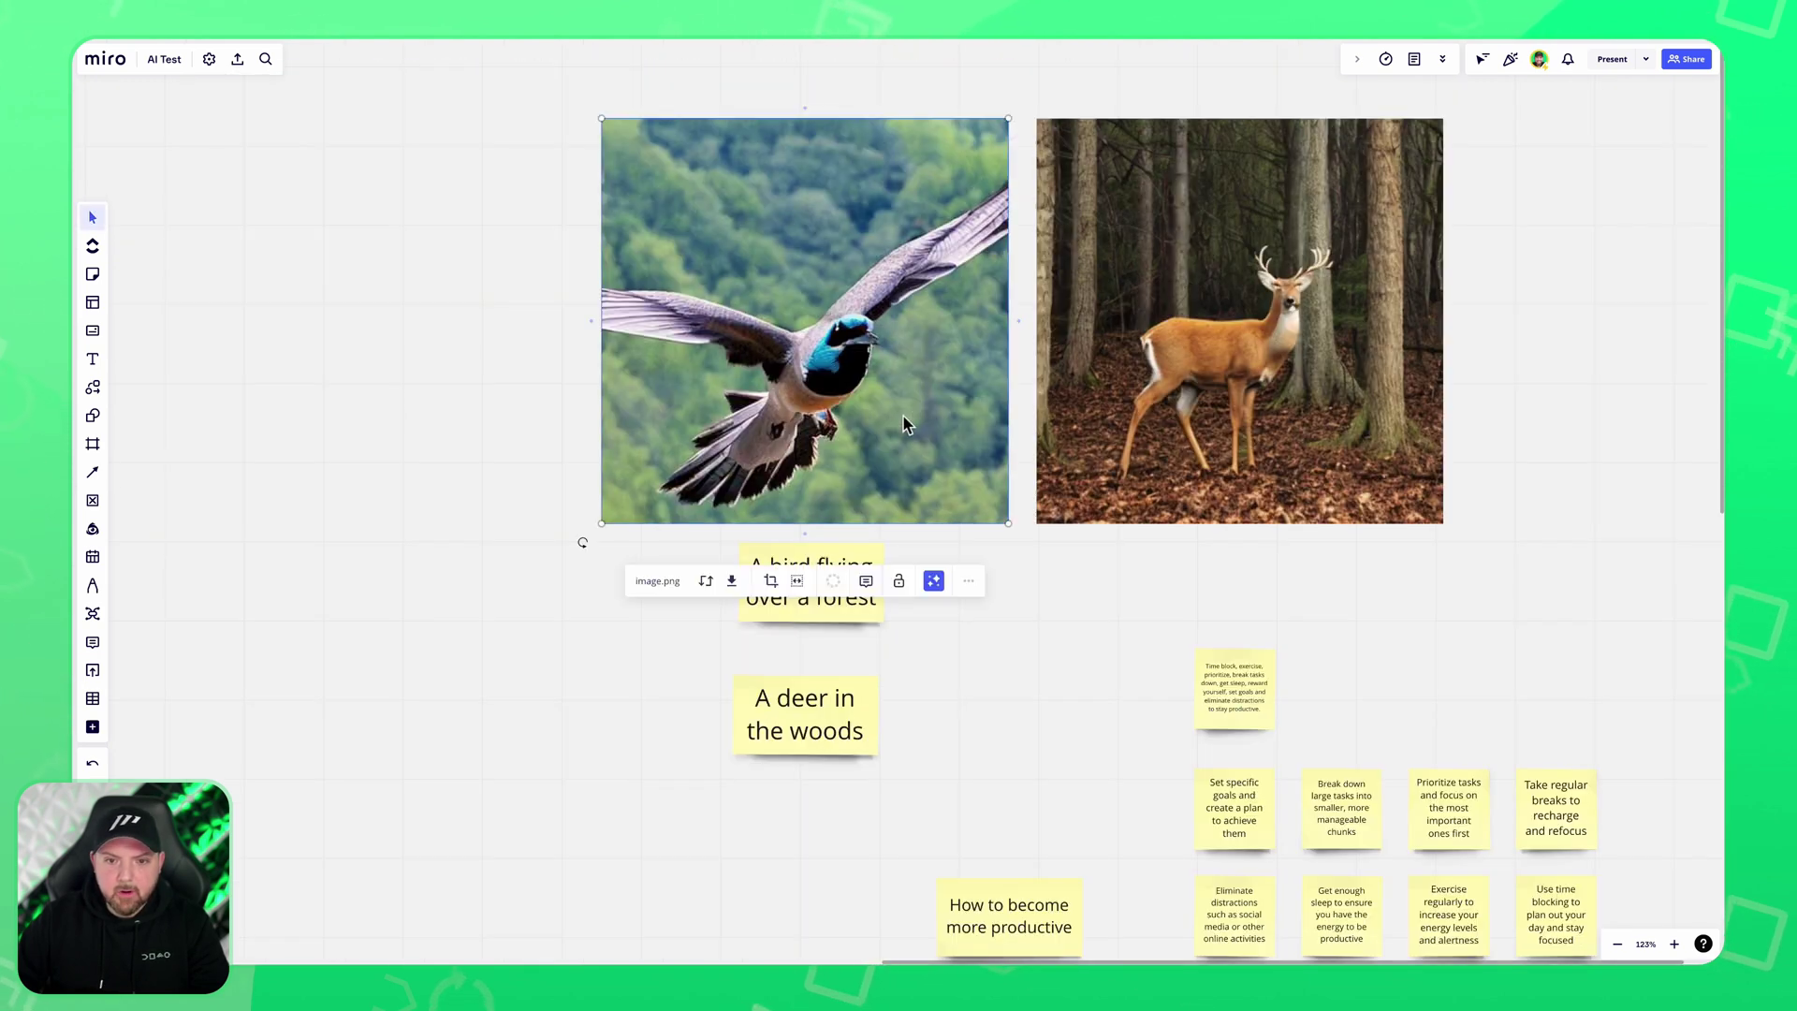
{"action": "left_click", "coordinate": [934, 582]}
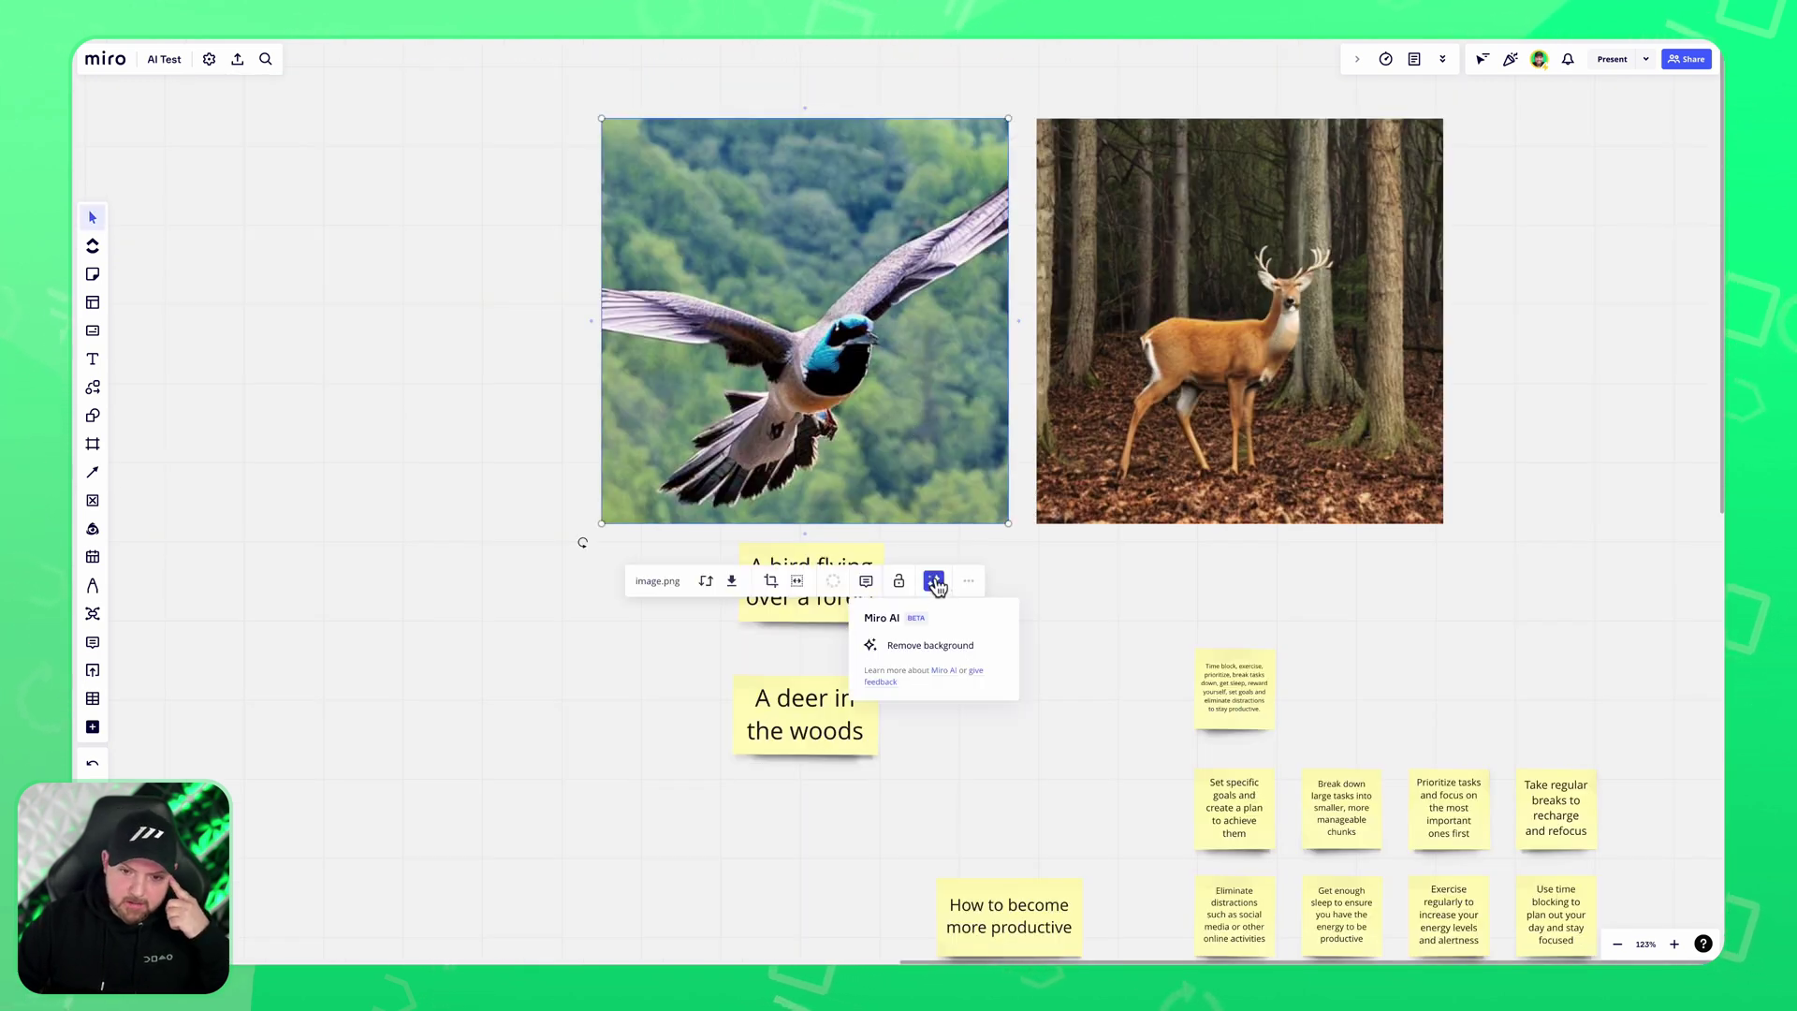
{"action": "left_click", "coordinate": [959, 645]}
{"action": "left_click", "coordinate": [1234, 487]}
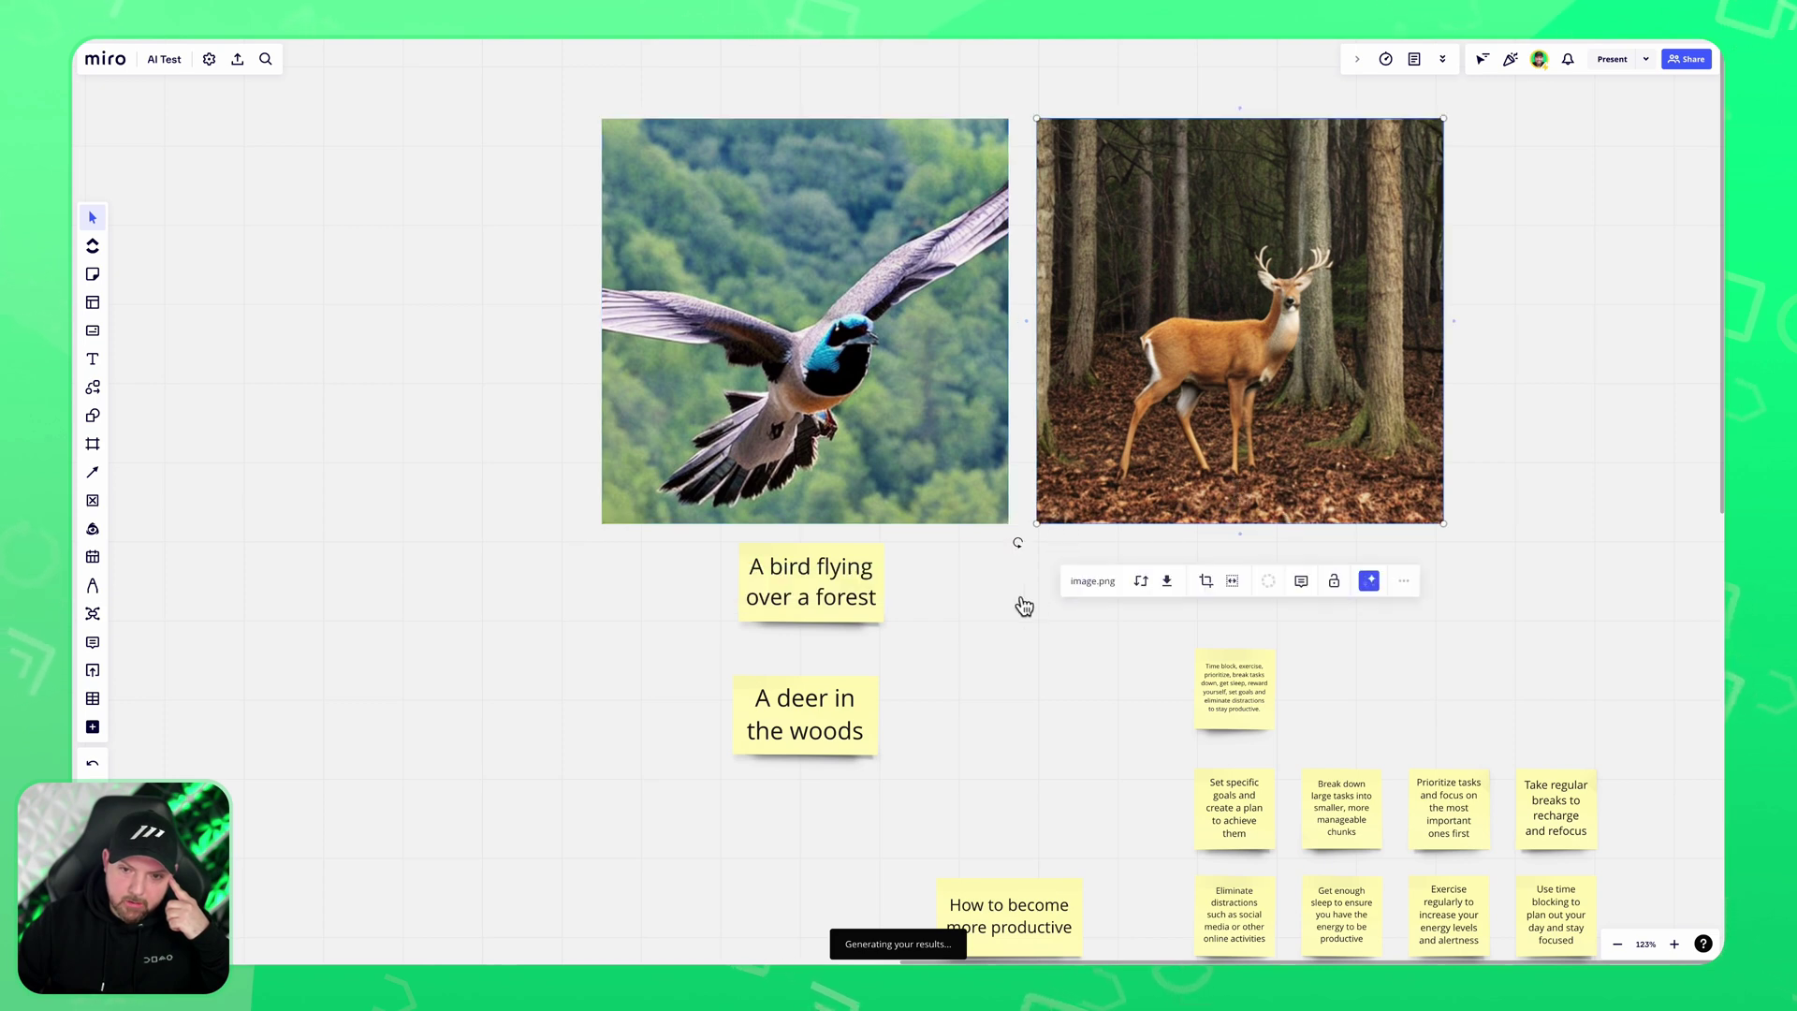
{"action": "left_click", "coordinate": [927, 573]}
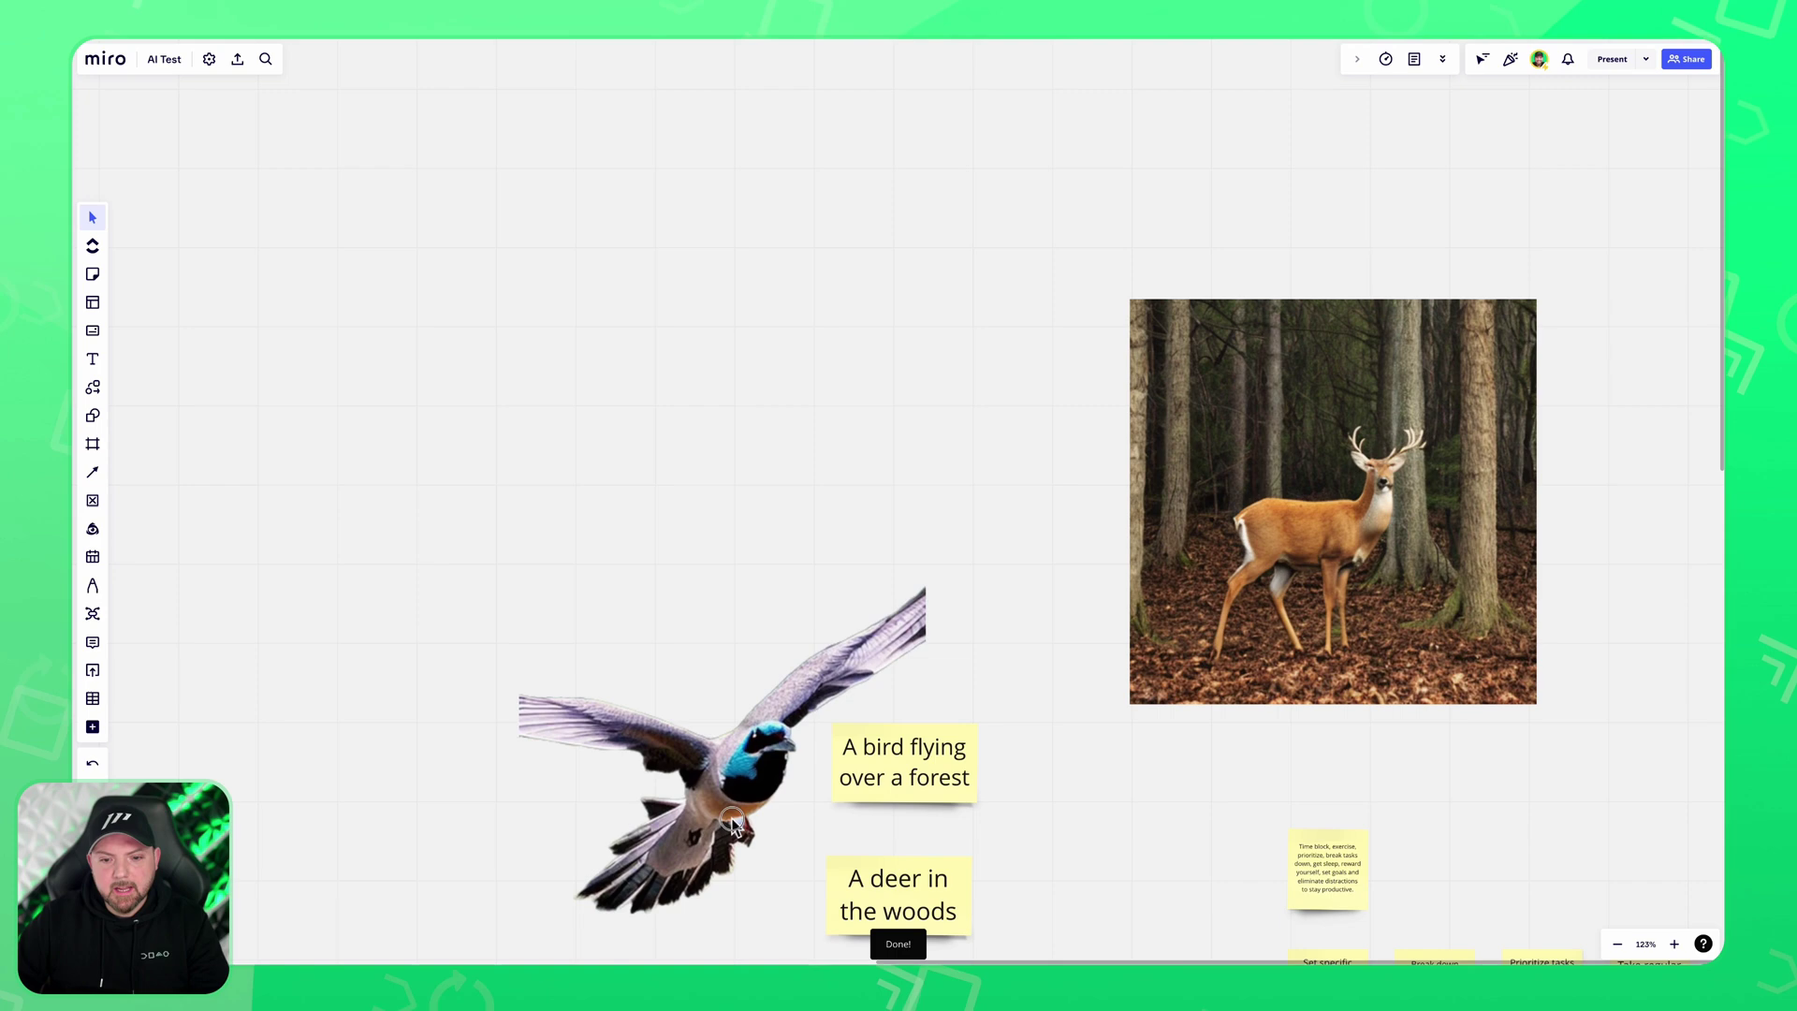
Shrink the bird cutout so it overlaps its note's left edge, and move the deer note down and to the right.
{"action": "left_click_drag", "start_coordinate": [733, 824], "coordinate": [803, 809]}
{"action": "scroll", "coordinate": [920, 819], "scroll_direction": "up", "scroll_amount": 5}
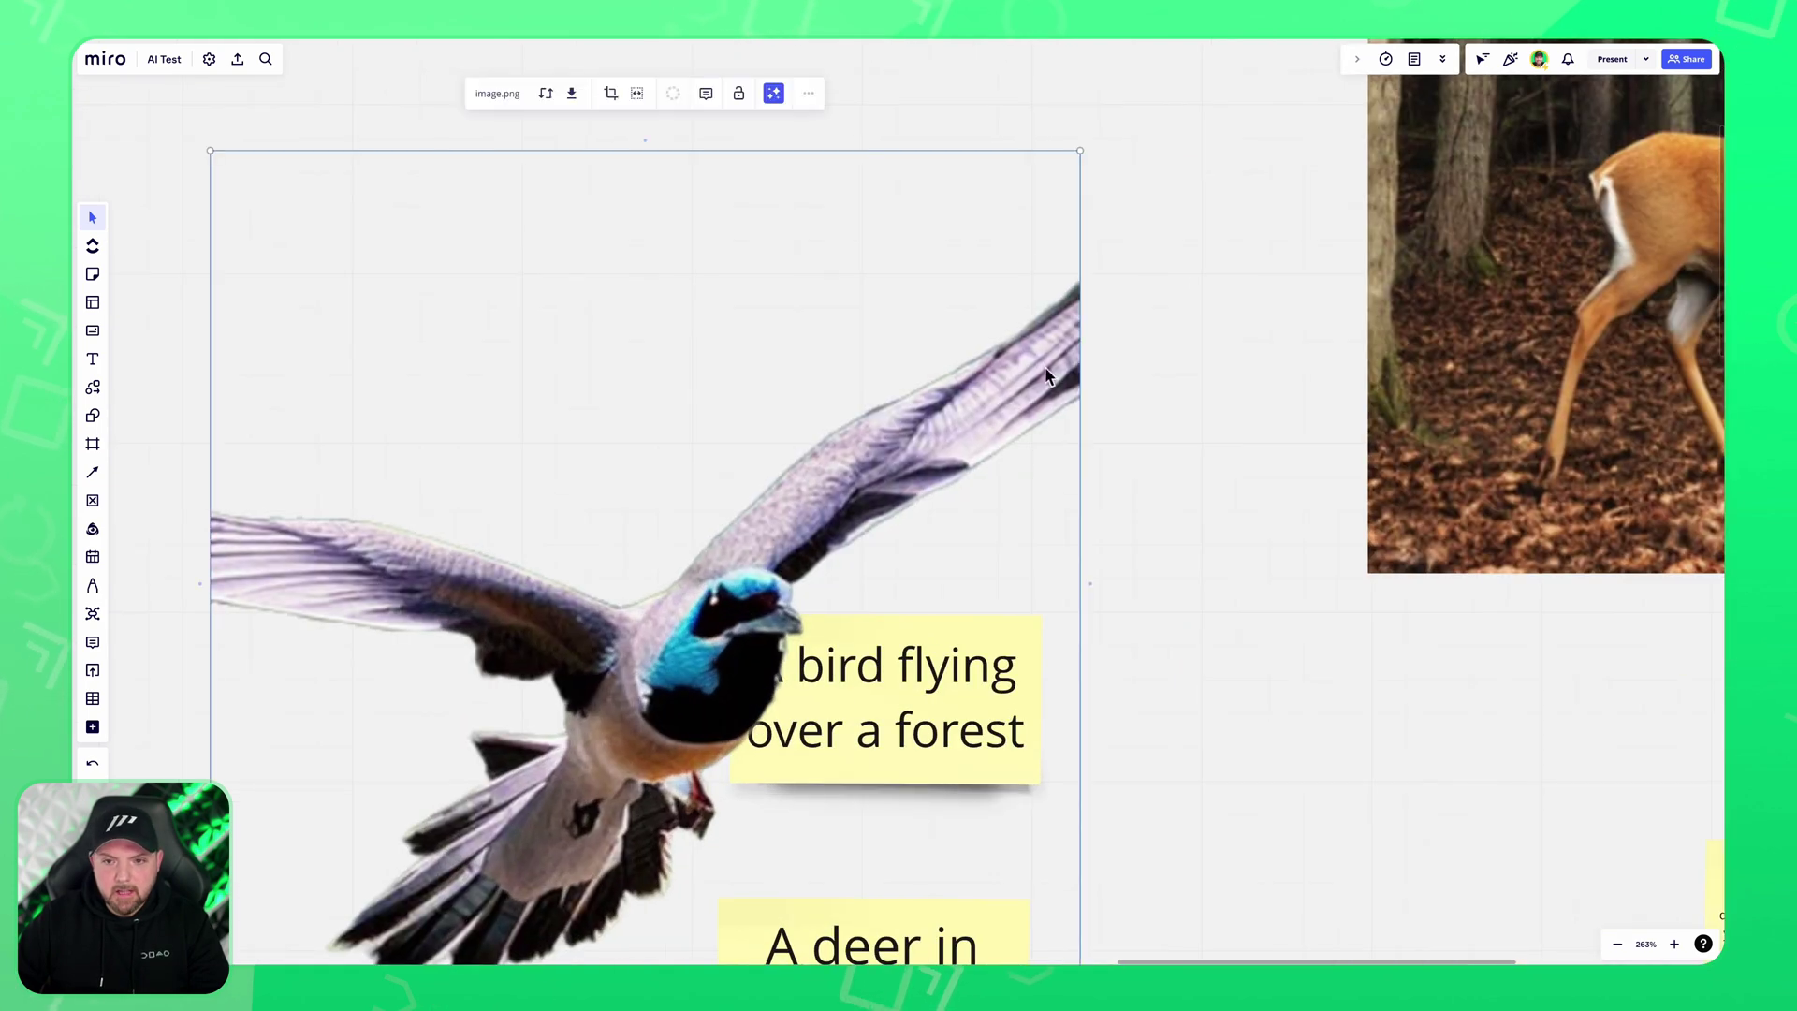
{"action": "left_click_drag", "start_coordinate": [1080, 150], "coordinate": [622, 726]}
{"action": "left_click_drag", "start_coordinate": [543, 279], "coordinate": [1120, 345]}
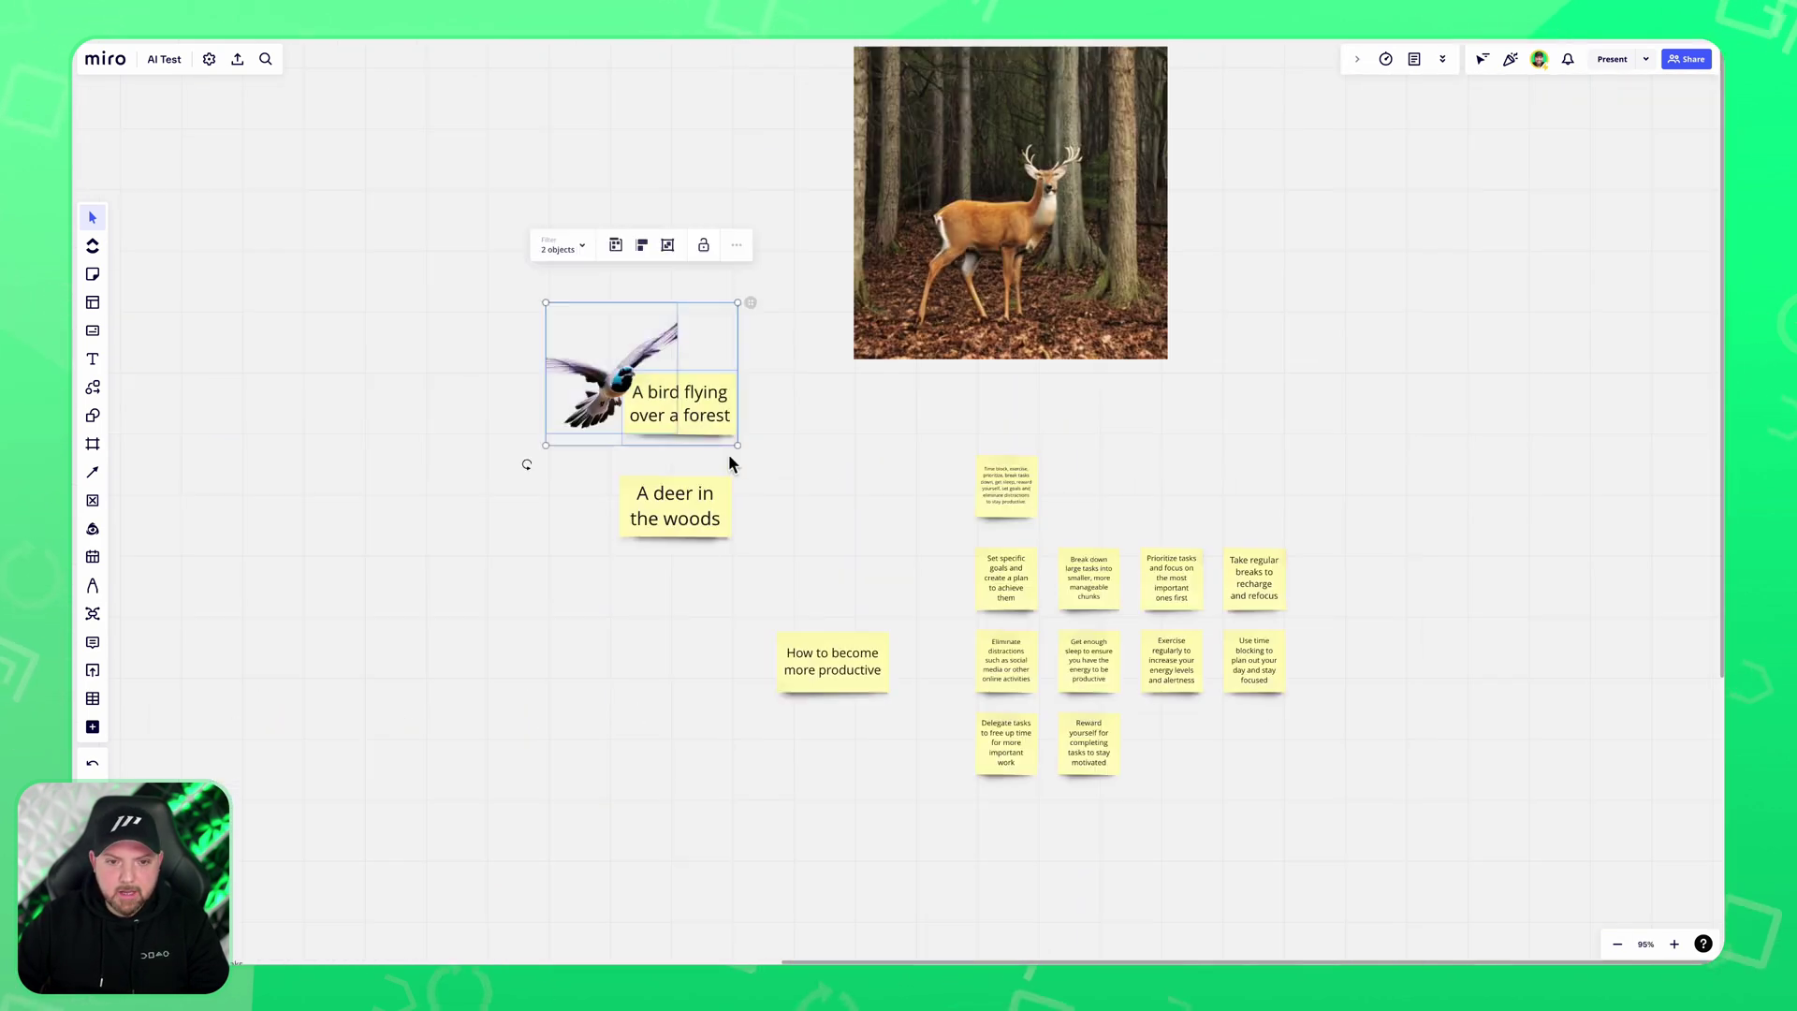
{"action": "left_click", "coordinate": [618, 372]}
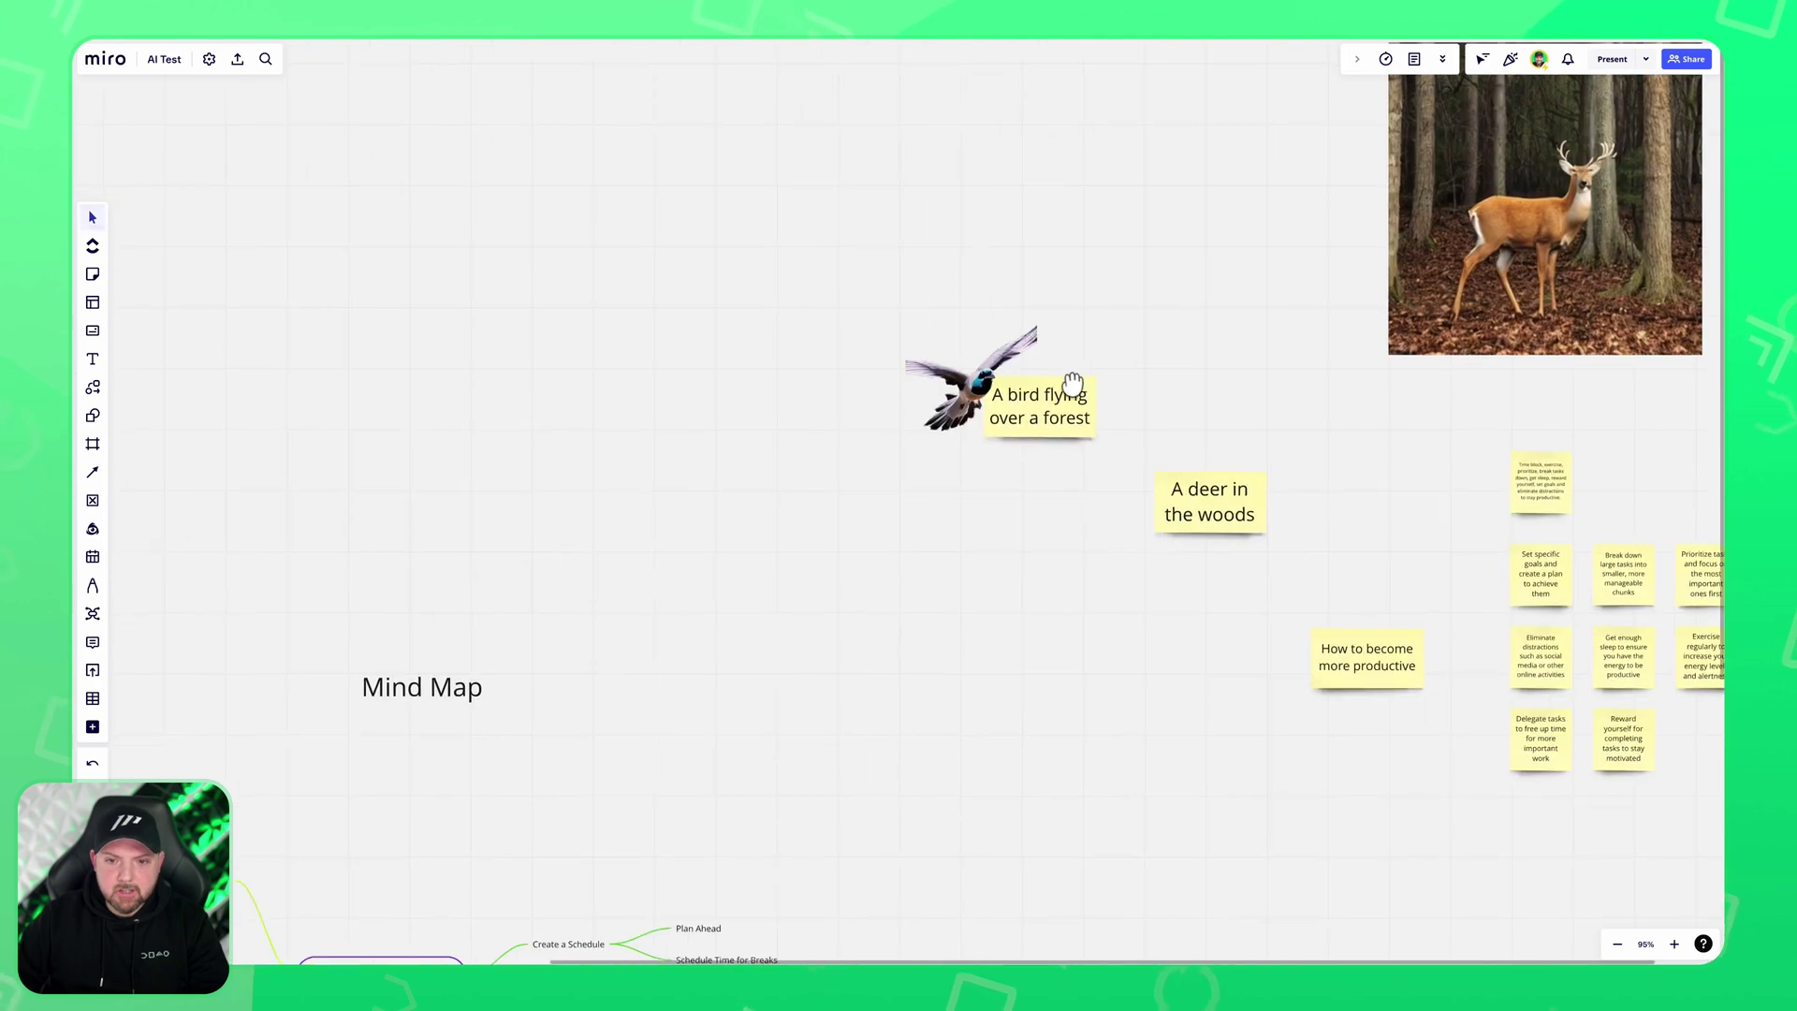
Move the deer image just above the deer note and remove its background with Miro AI.
{"action": "scroll", "coordinate": [1065, 427], "scroll_direction": "up", "scroll_amount": 4}
{"action": "left_click_drag", "start_coordinate": [1276, 418], "coordinate": [915, 381]}
{"action": "scroll", "coordinate": [1095, 529], "scroll_direction": "down", "scroll_amount": 2}
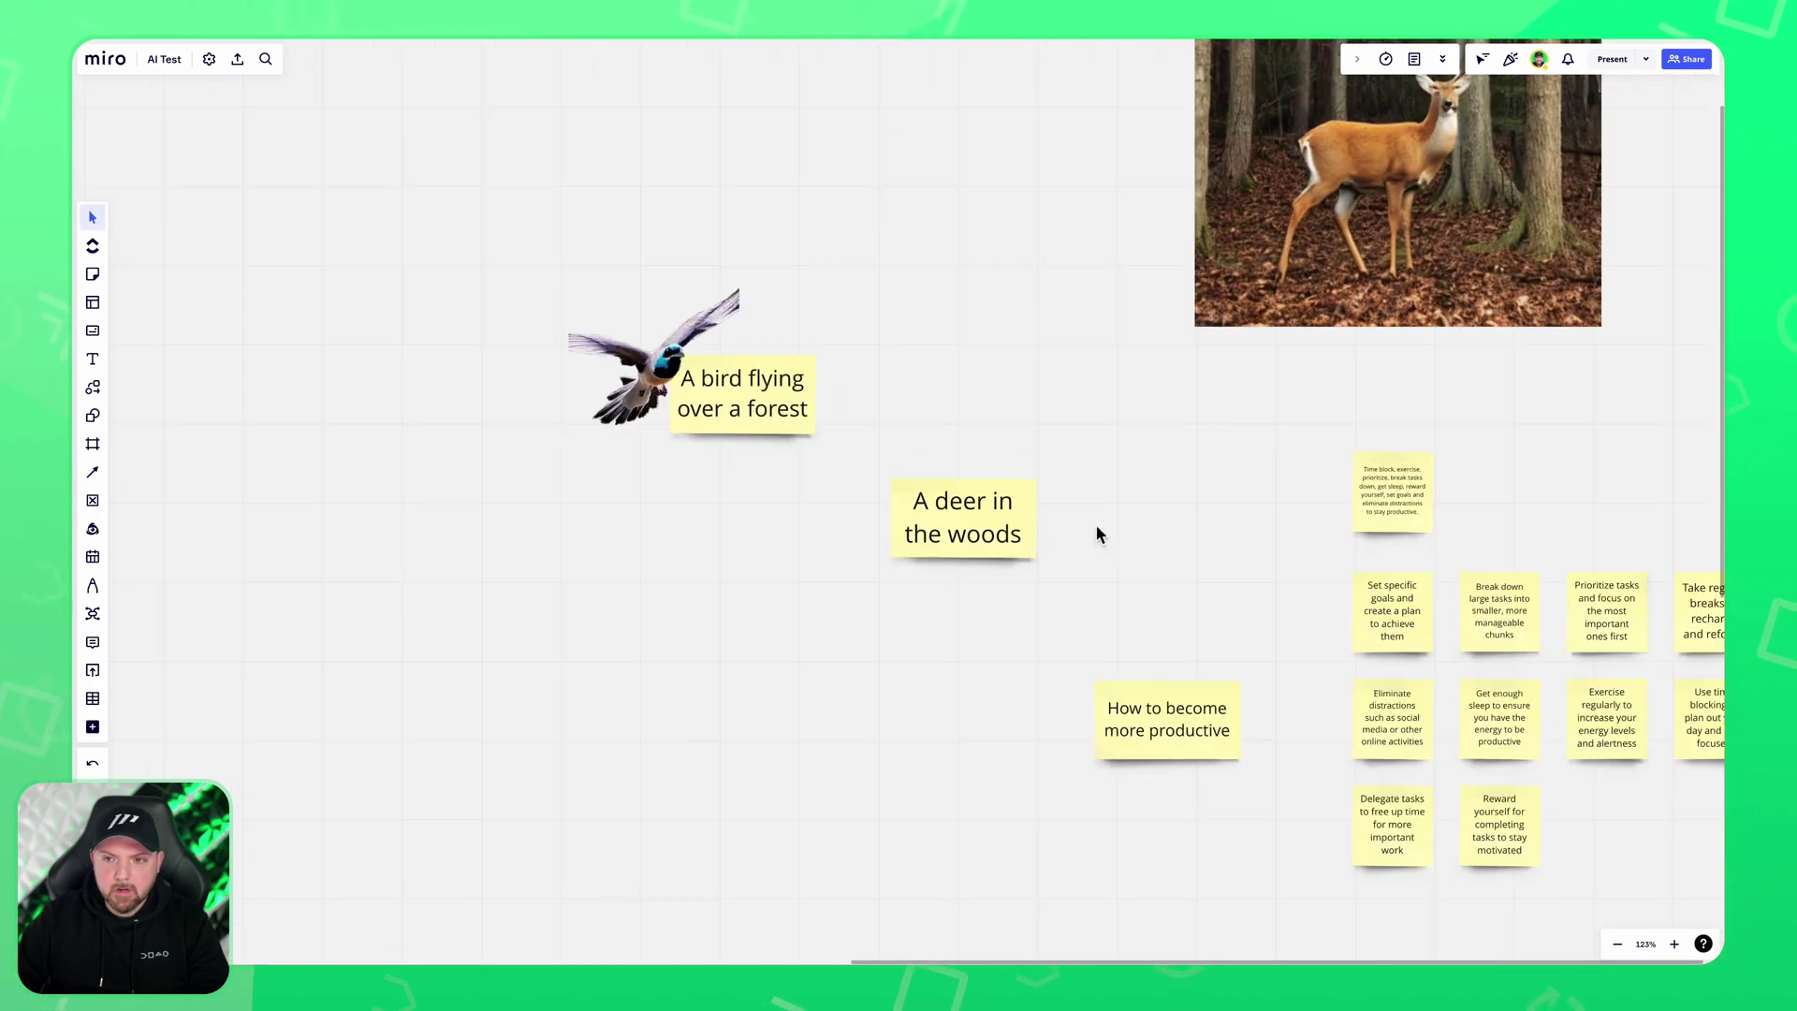
{"action": "left_click_drag", "start_coordinate": [1096, 530], "coordinate": [882, 613]}
{"action": "left_click_drag", "start_coordinate": [1187, 279], "coordinate": [912, 390]}
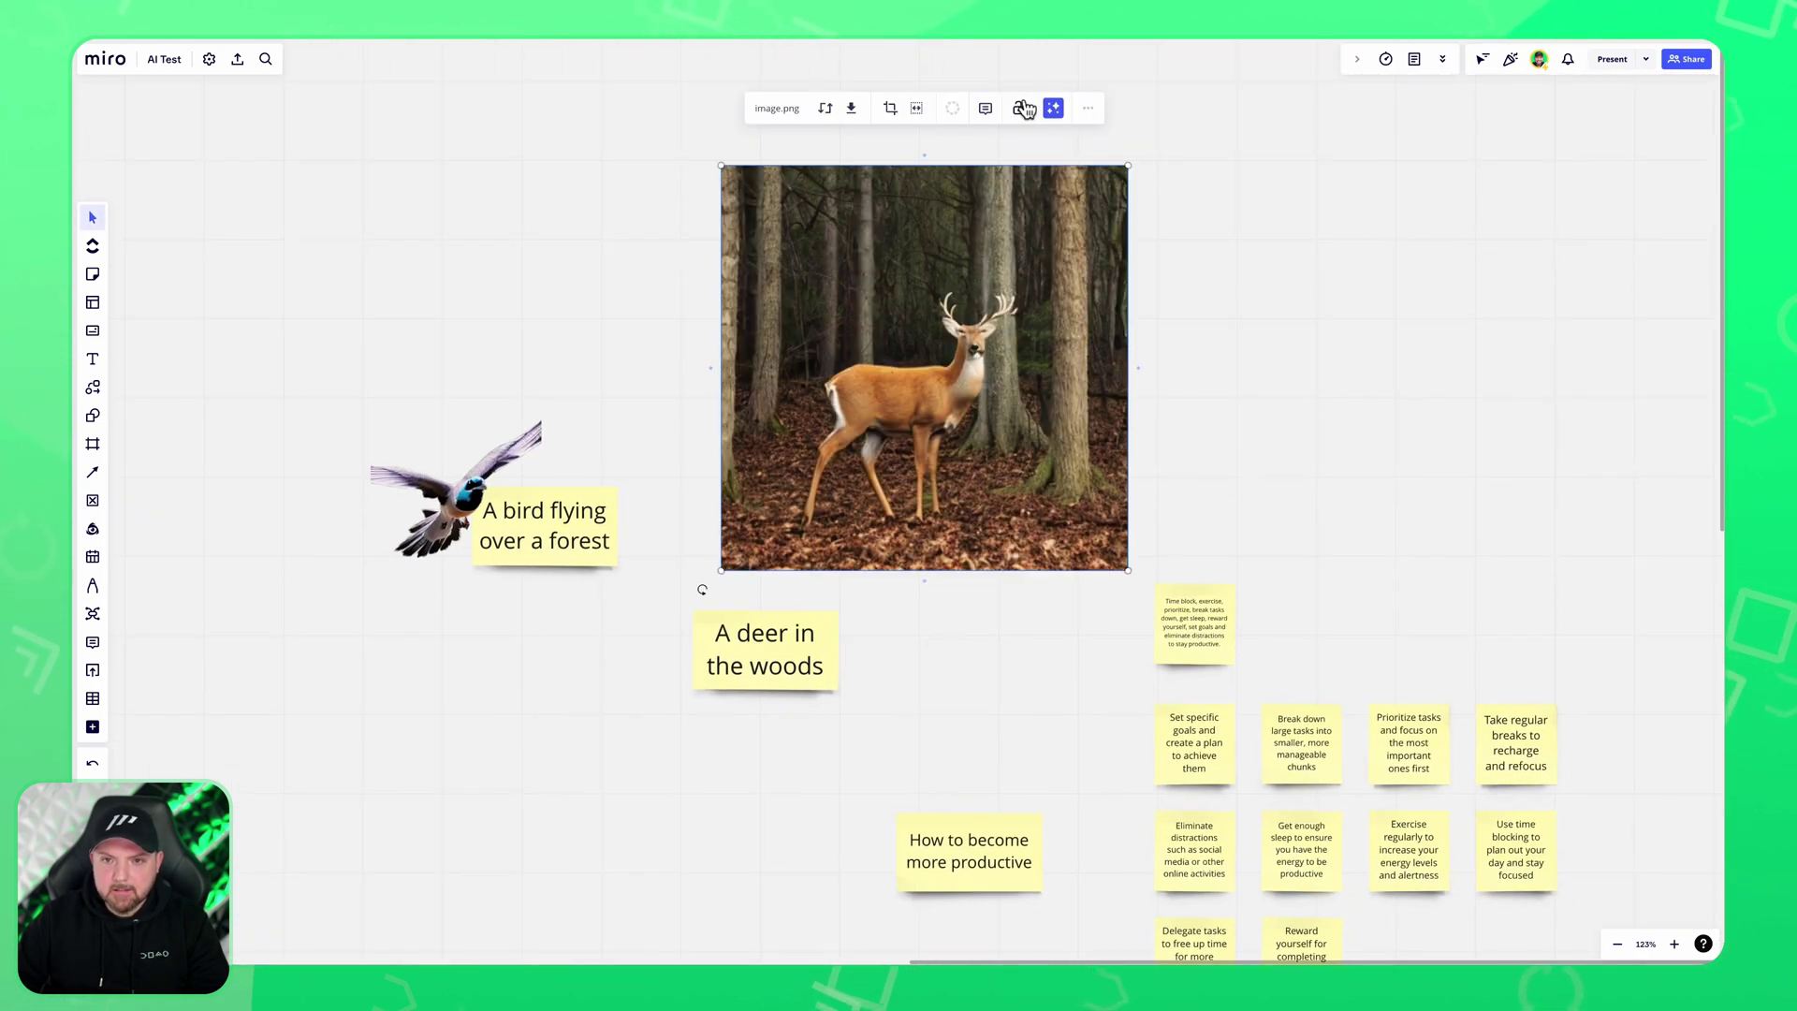
{"action": "left_click", "coordinate": [1052, 108]}
{"action": "left_click", "coordinate": [1048, 178]}
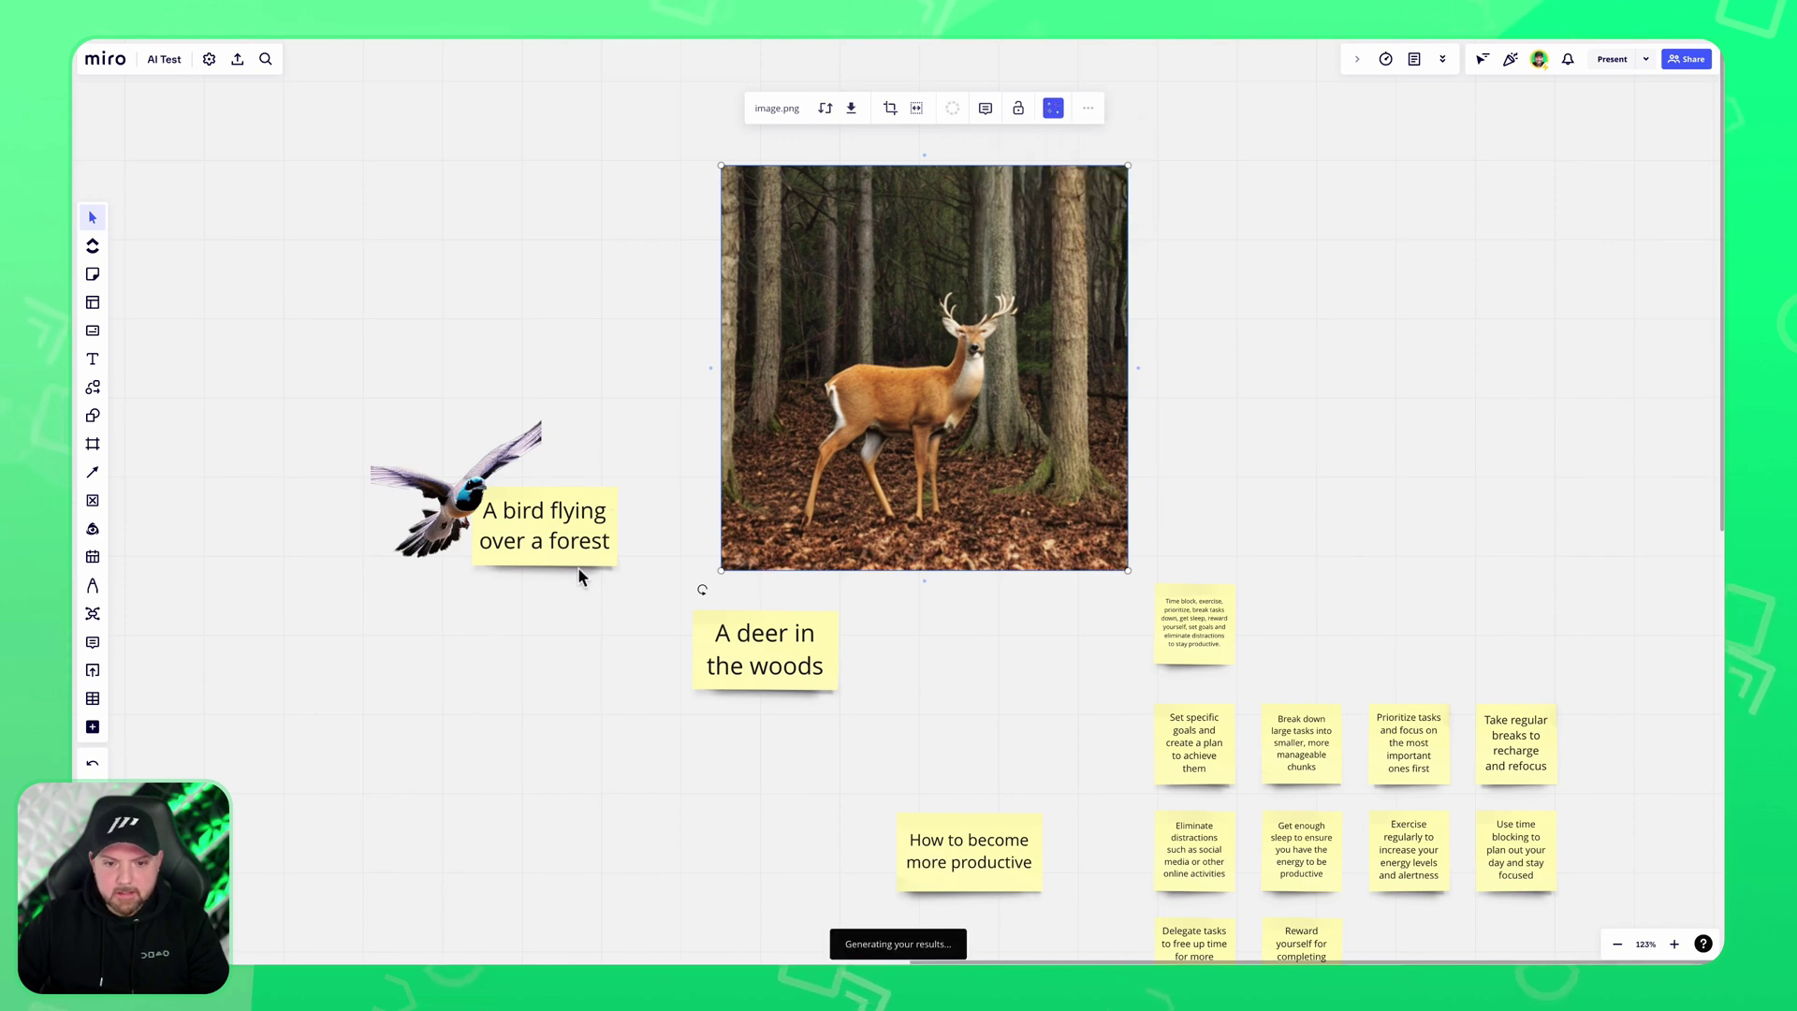
Crop the empty margins of the deer image on all four sides, close around the animal.
{"action": "scroll", "coordinate": [1015, 774], "scroll_direction": "up", "scroll_amount": 3}
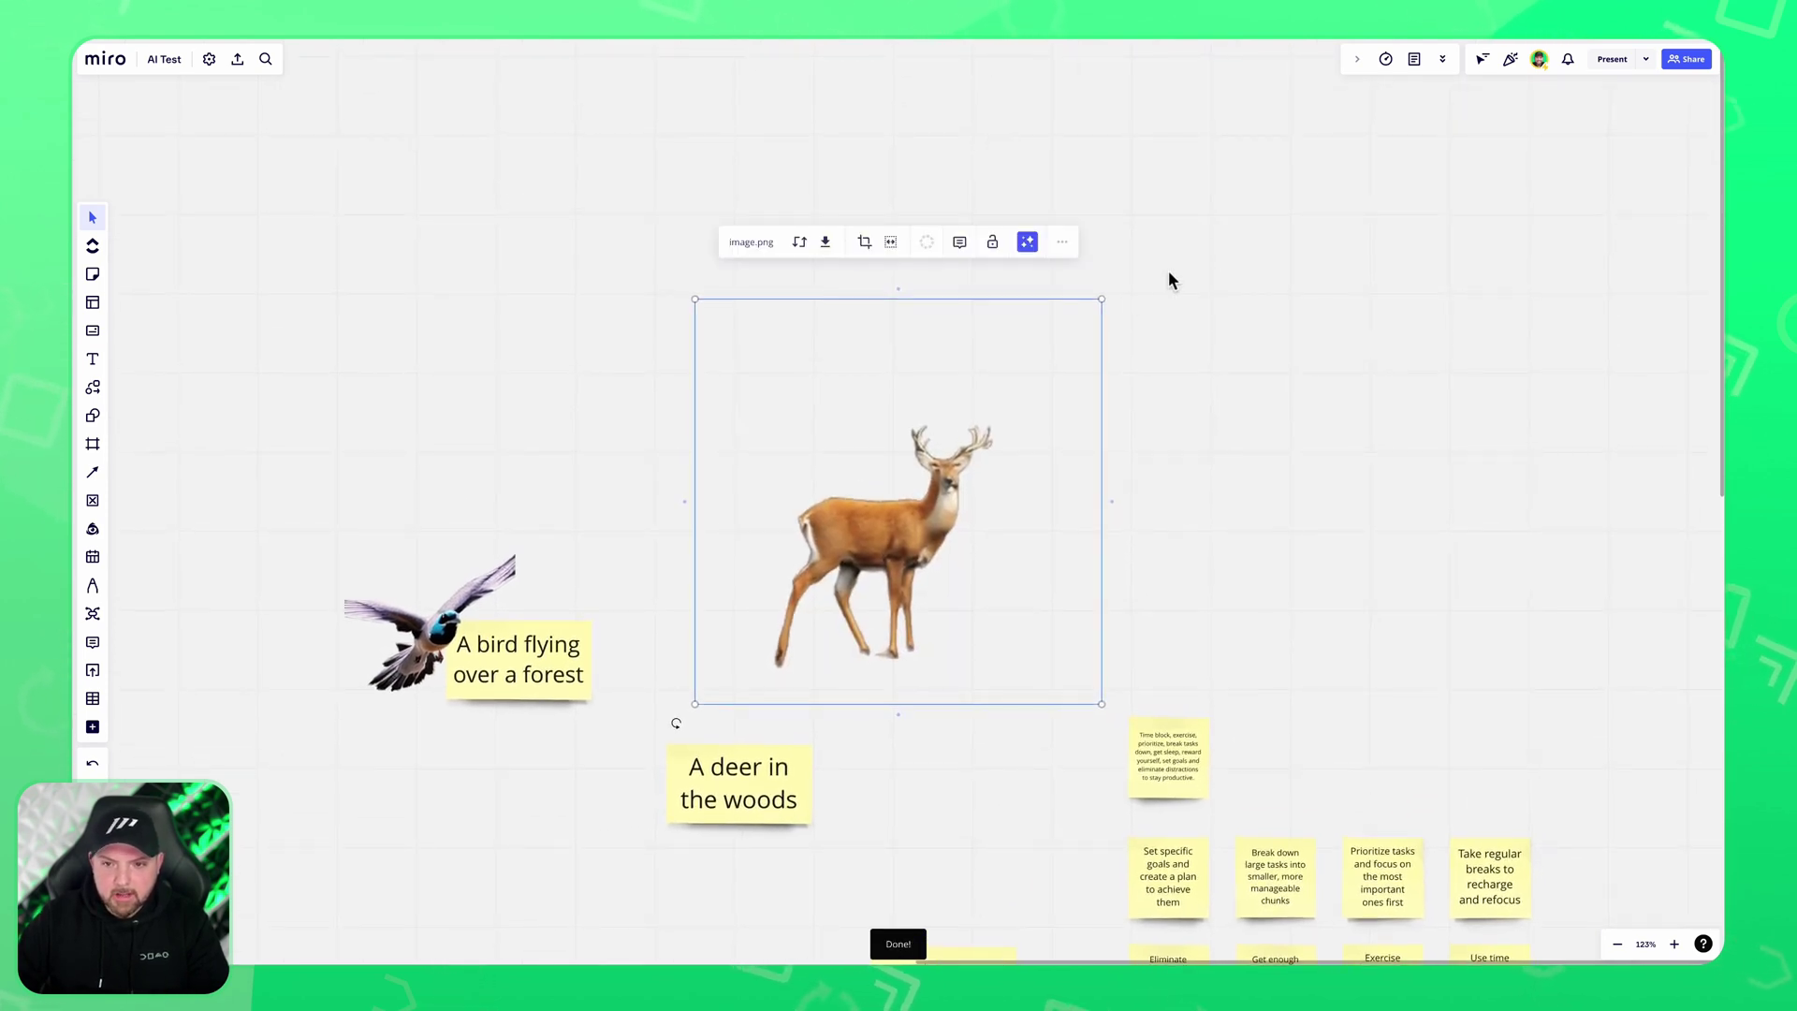
{"action": "left_click", "coordinate": [867, 242]}
{"action": "left_click_drag", "start_coordinate": [1101, 502], "coordinate": [1001, 502]}
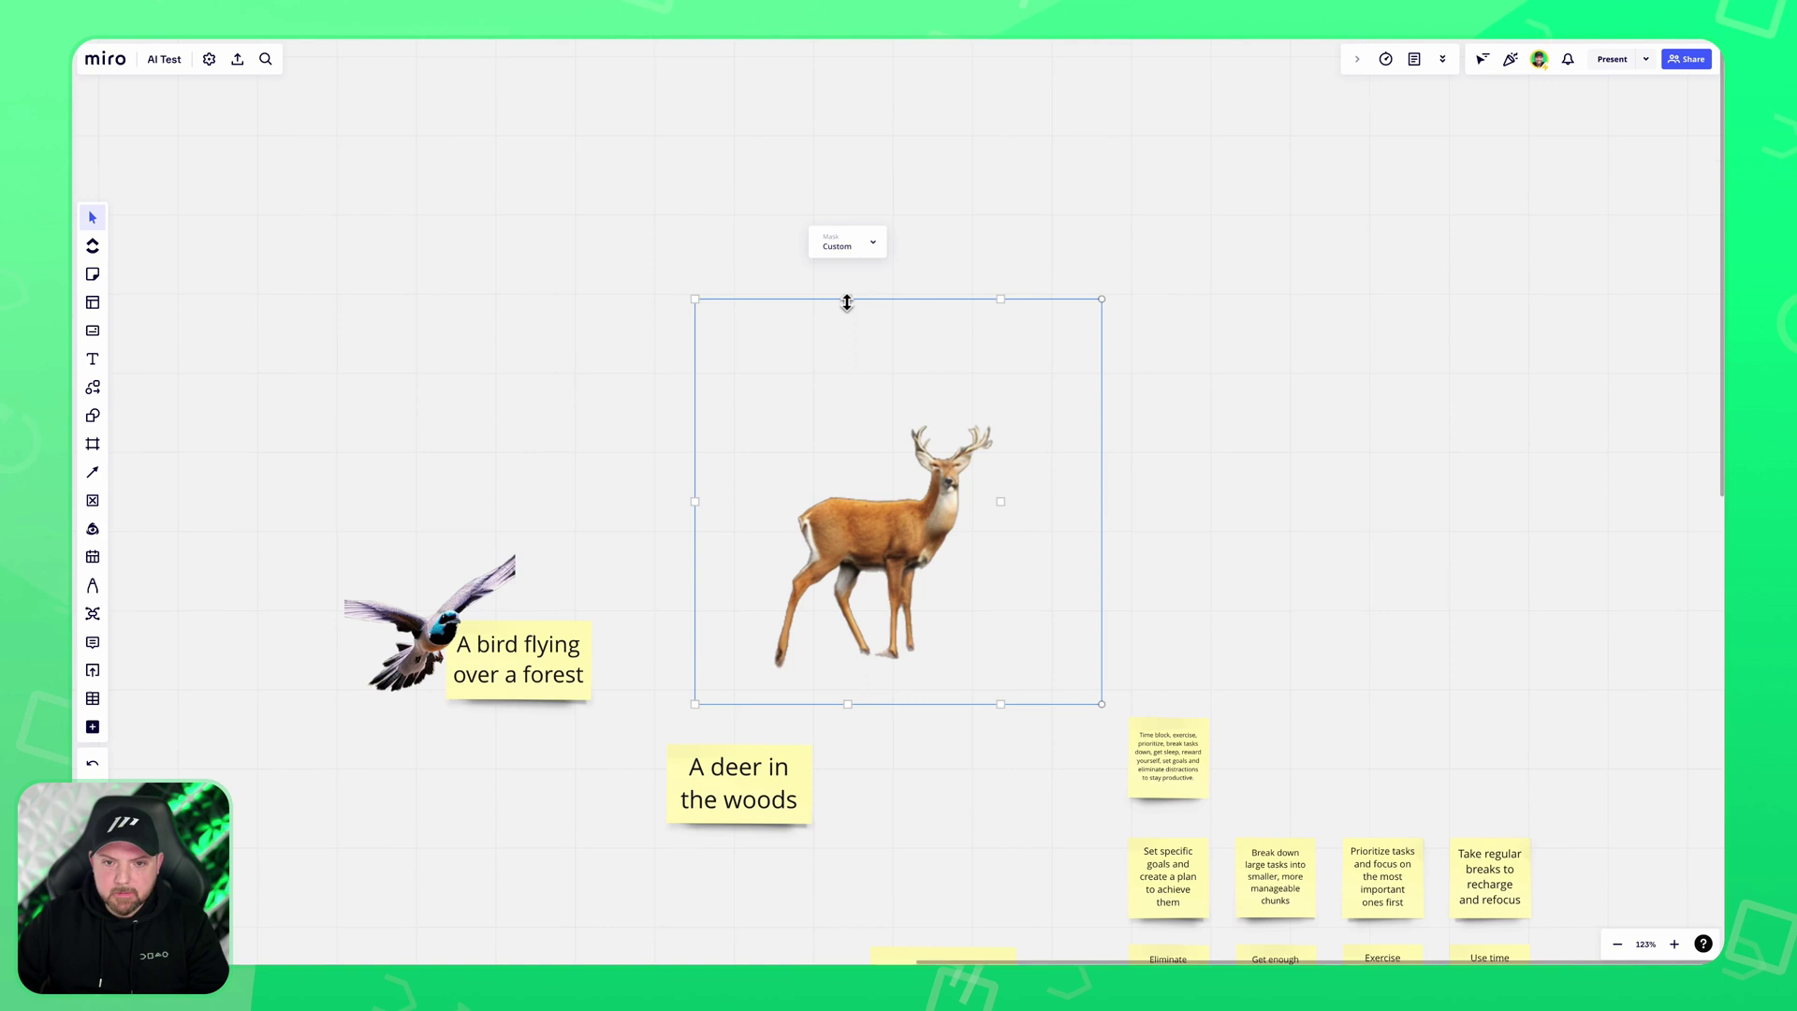
{"action": "left_click_drag", "start_coordinate": [847, 302], "coordinate": [848, 409]}
{"action": "left_click_drag", "start_coordinate": [848, 703], "coordinate": [850, 670]}
{"action": "left_click_drag", "start_coordinate": [695, 541], "coordinate": [767, 547]}
{"action": "left_click", "coordinate": [1241, 527]}
Shrink the cropped deer and place it overlapping the left edge of the "A deer in the woods" note.
{"action": "scroll", "coordinate": [1243, 535], "scroll_direction": "down", "scroll_amount": 2}
{"action": "scroll", "coordinate": [1243, 536], "scroll_direction": "left", "scroll_amount": 1}
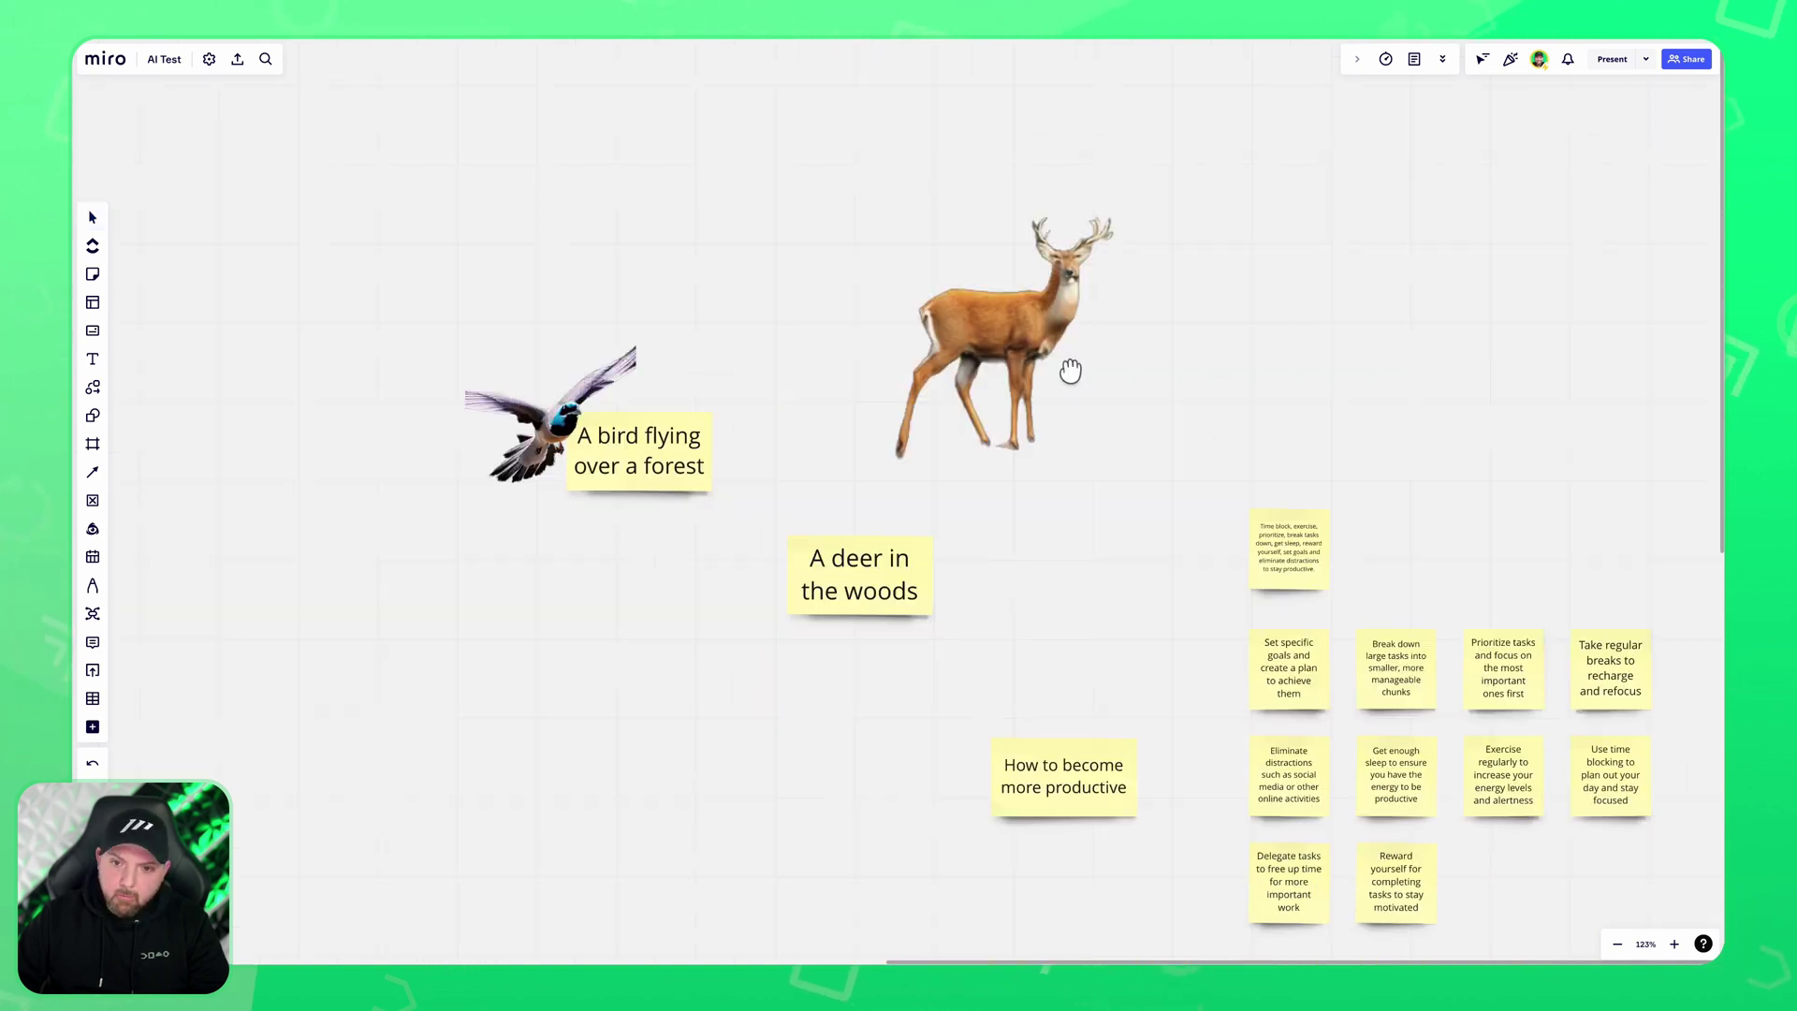
{"action": "left_click", "coordinate": [1067, 369]}
{"action": "left_click_drag", "start_coordinate": [1067, 369], "coordinate": [760, 655]}
{"action": "left_click_drag", "start_coordinate": [812, 479], "coordinate": [684, 618]}
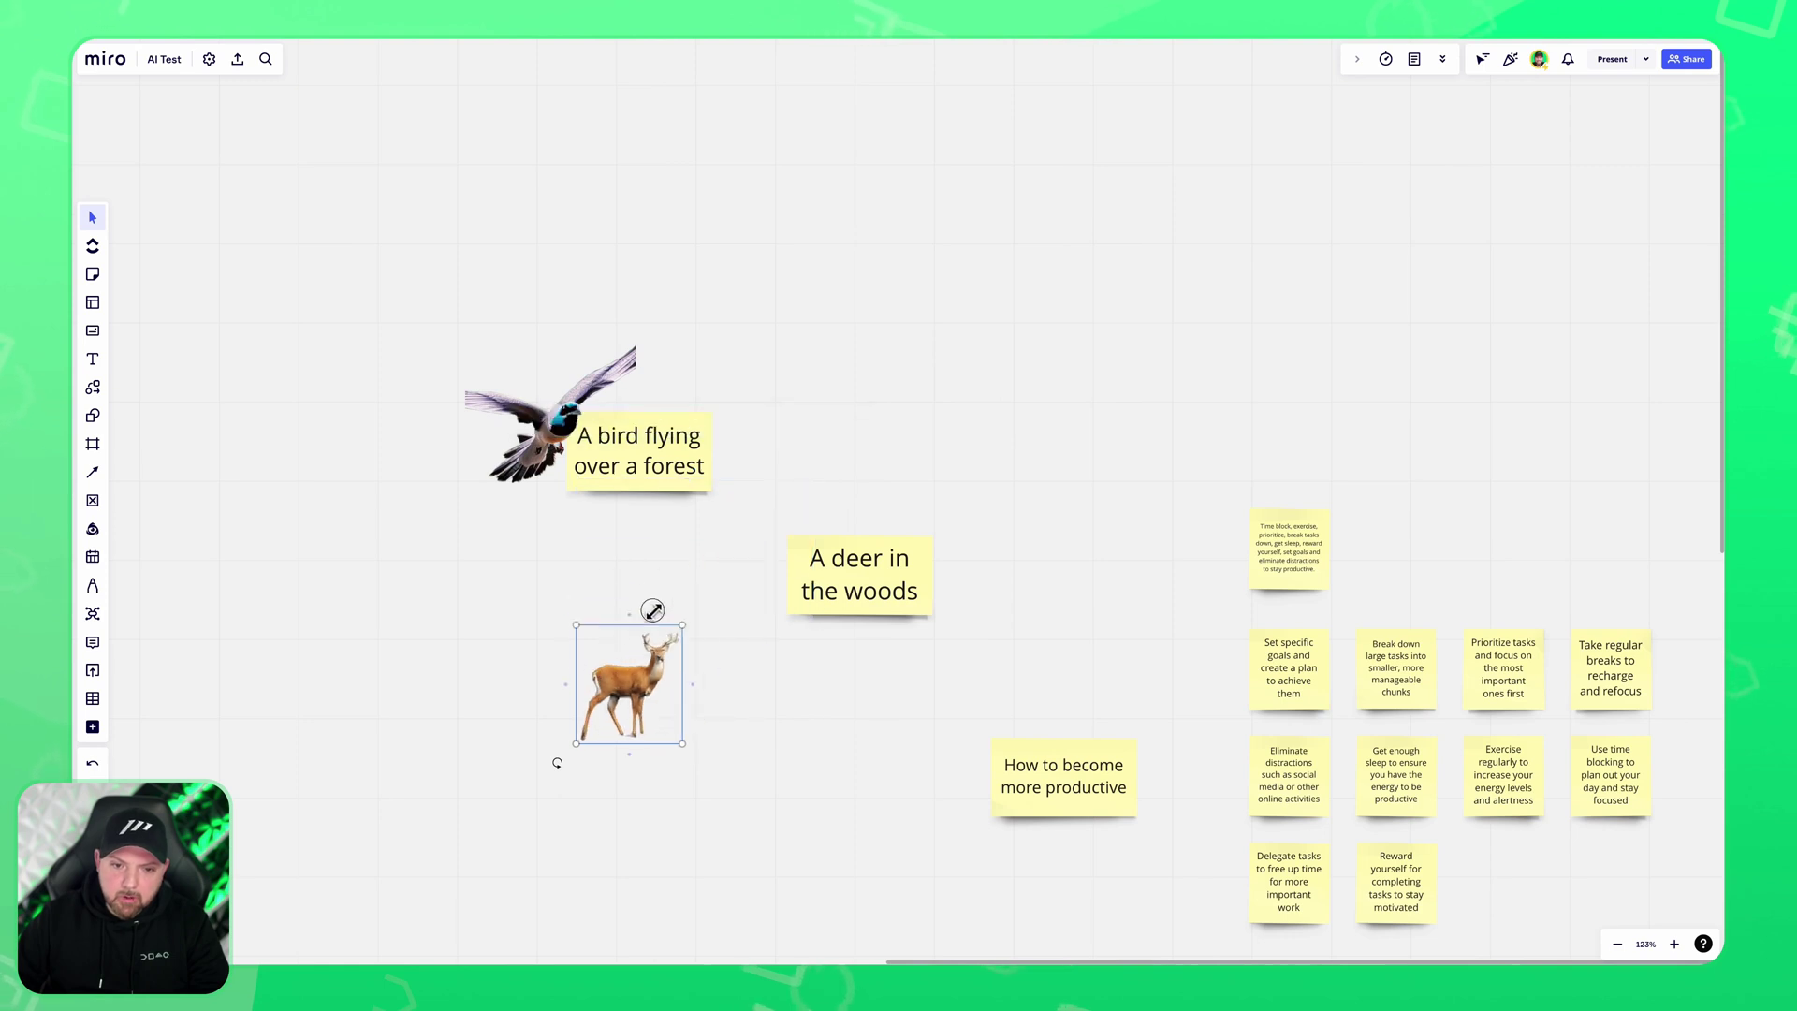
{"action": "left_click_drag", "start_coordinate": [611, 674], "coordinate": [753, 544]}
{"action": "left_click", "coordinate": [803, 744]}
Move the deer image and its sticky note together directly below the bird note.
{"action": "left_click_drag", "start_coordinate": [803, 722], "coordinate": [886, 546]}
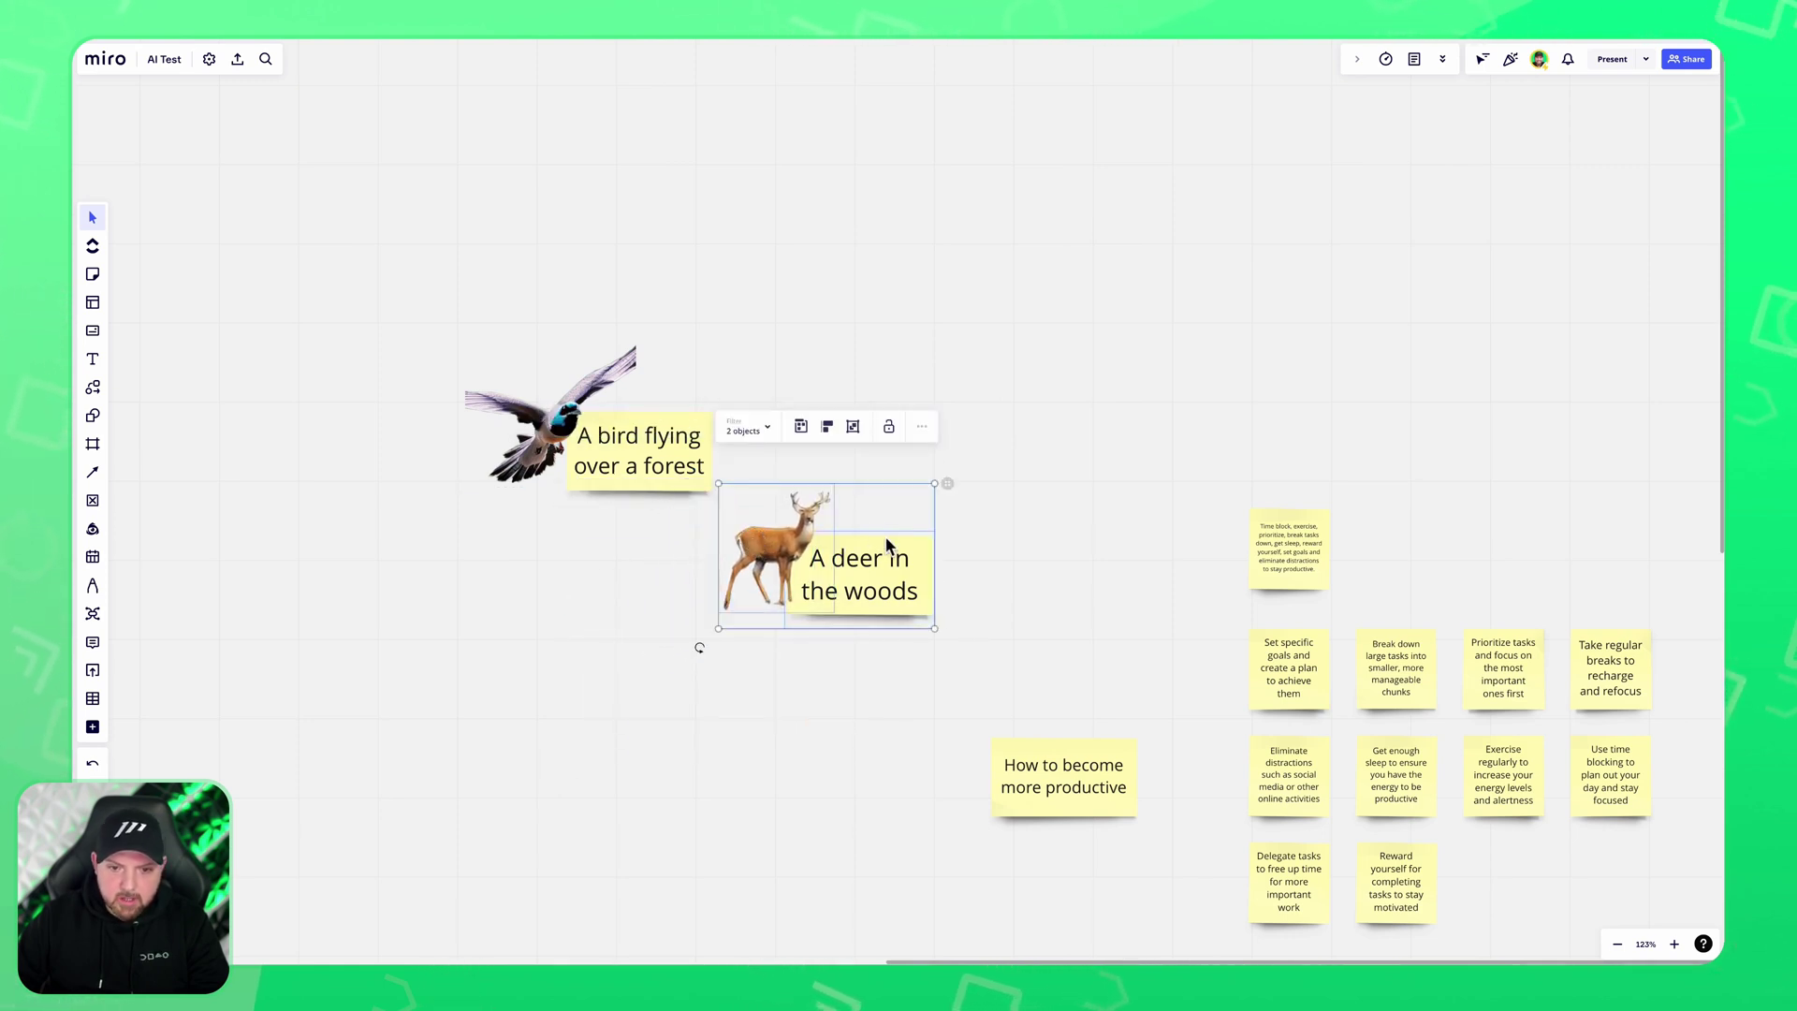
{"action": "scroll", "coordinate": [980, 554], "scroll_direction": "up", "scroll_amount": 4}
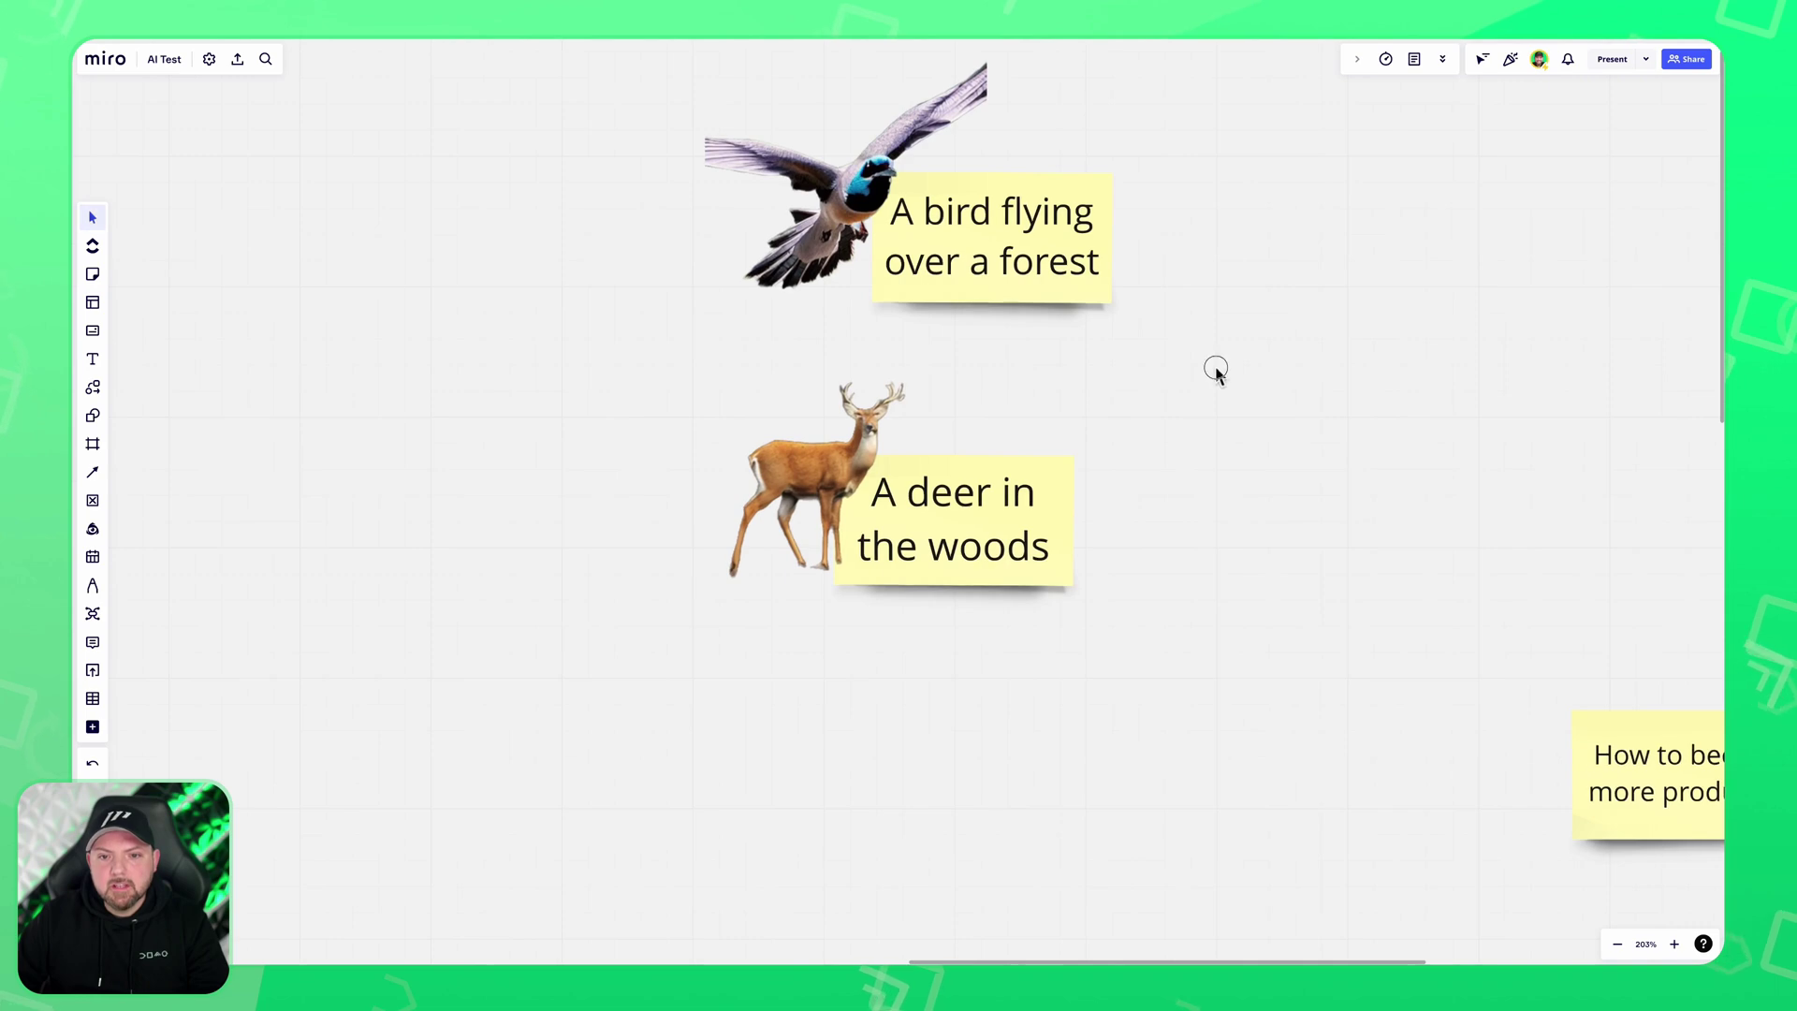
{"action": "left_click_drag", "start_coordinate": [1215, 369], "coordinate": [1125, 512]}
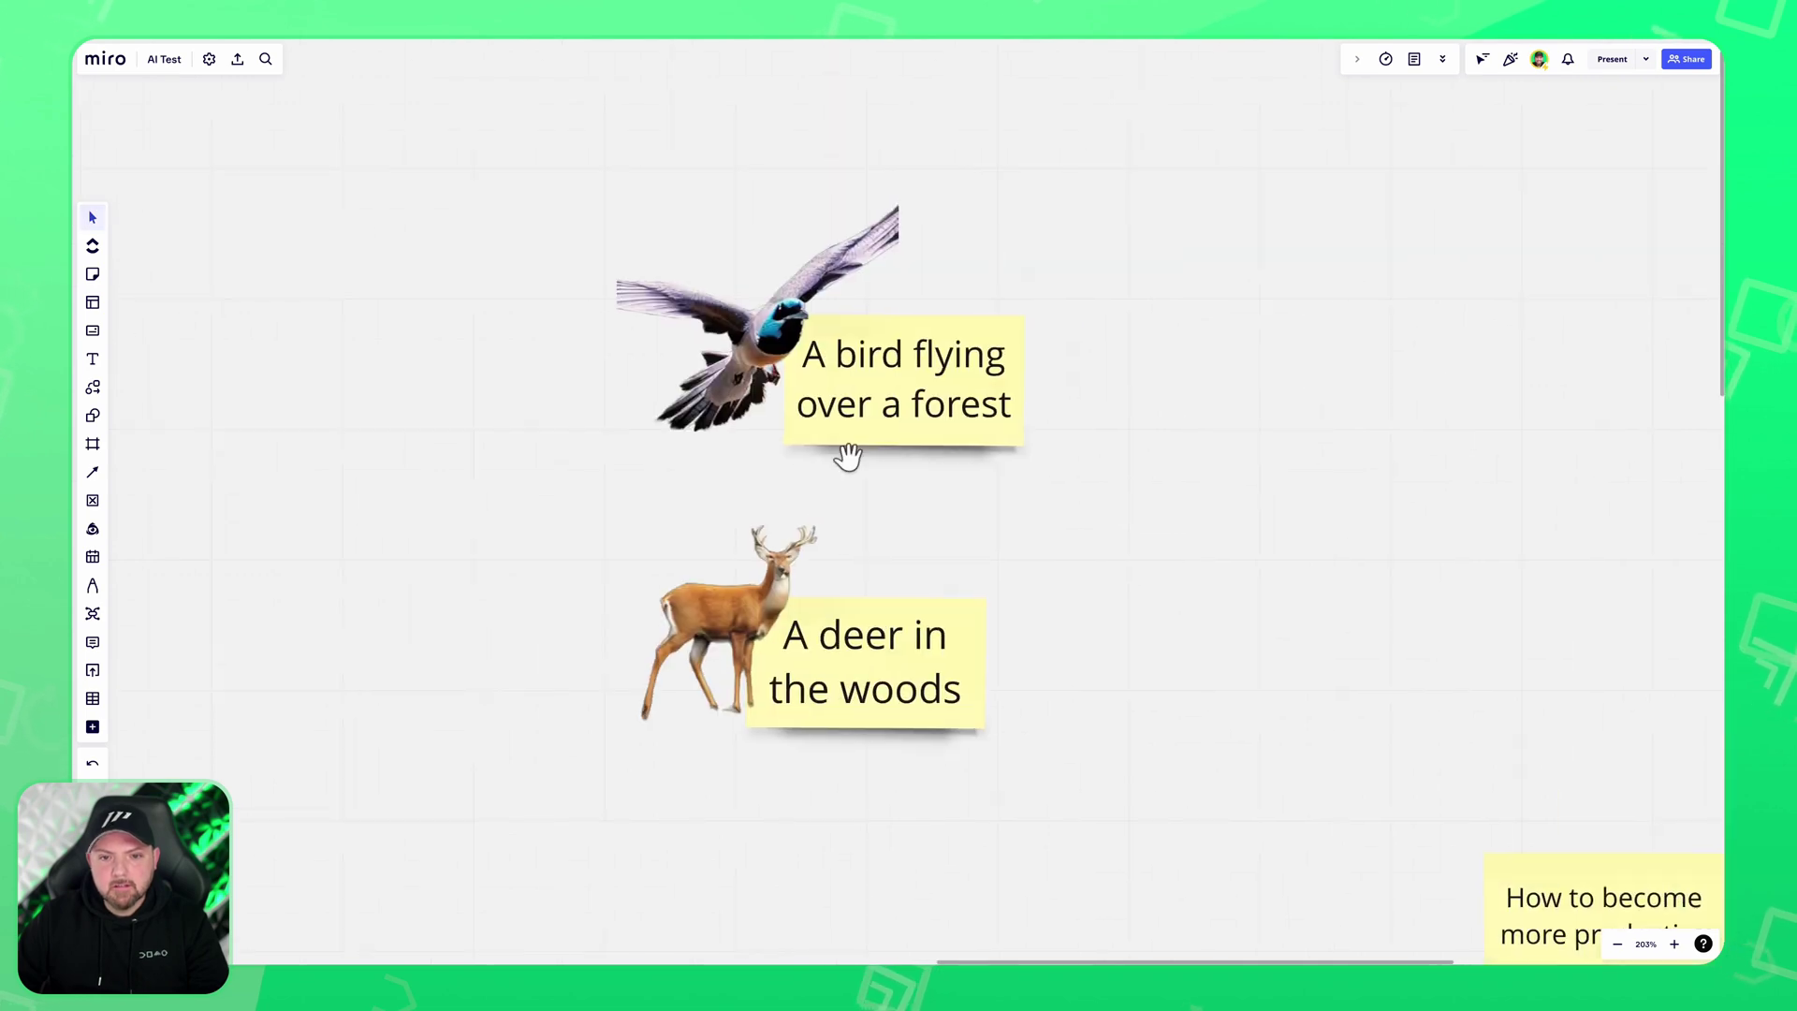
Convert the "A deer in the woods" sticky note into a rounded rectangle shape and fill it with green.
{"action": "left_click", "coordinate": [934, 686]}
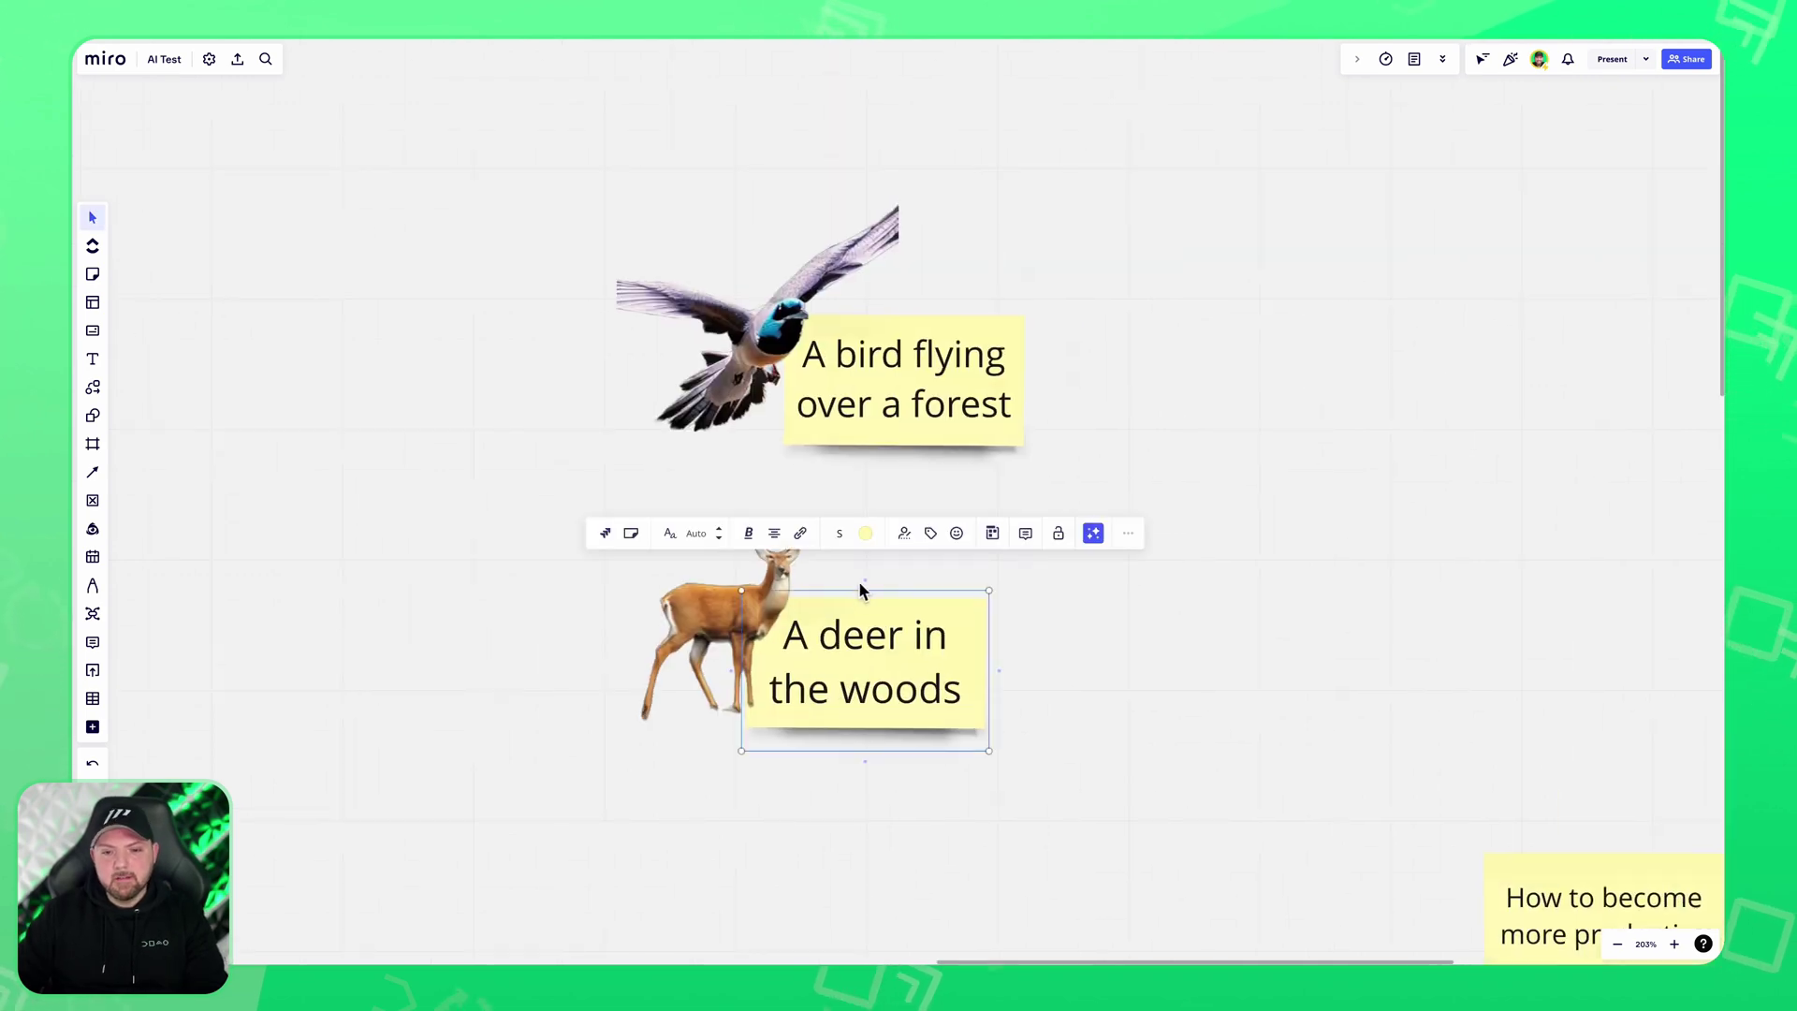
{"action": "left_click", "coordinate": [631, 536]}
{"action": "left_click", "coordinate": [686, 599]}
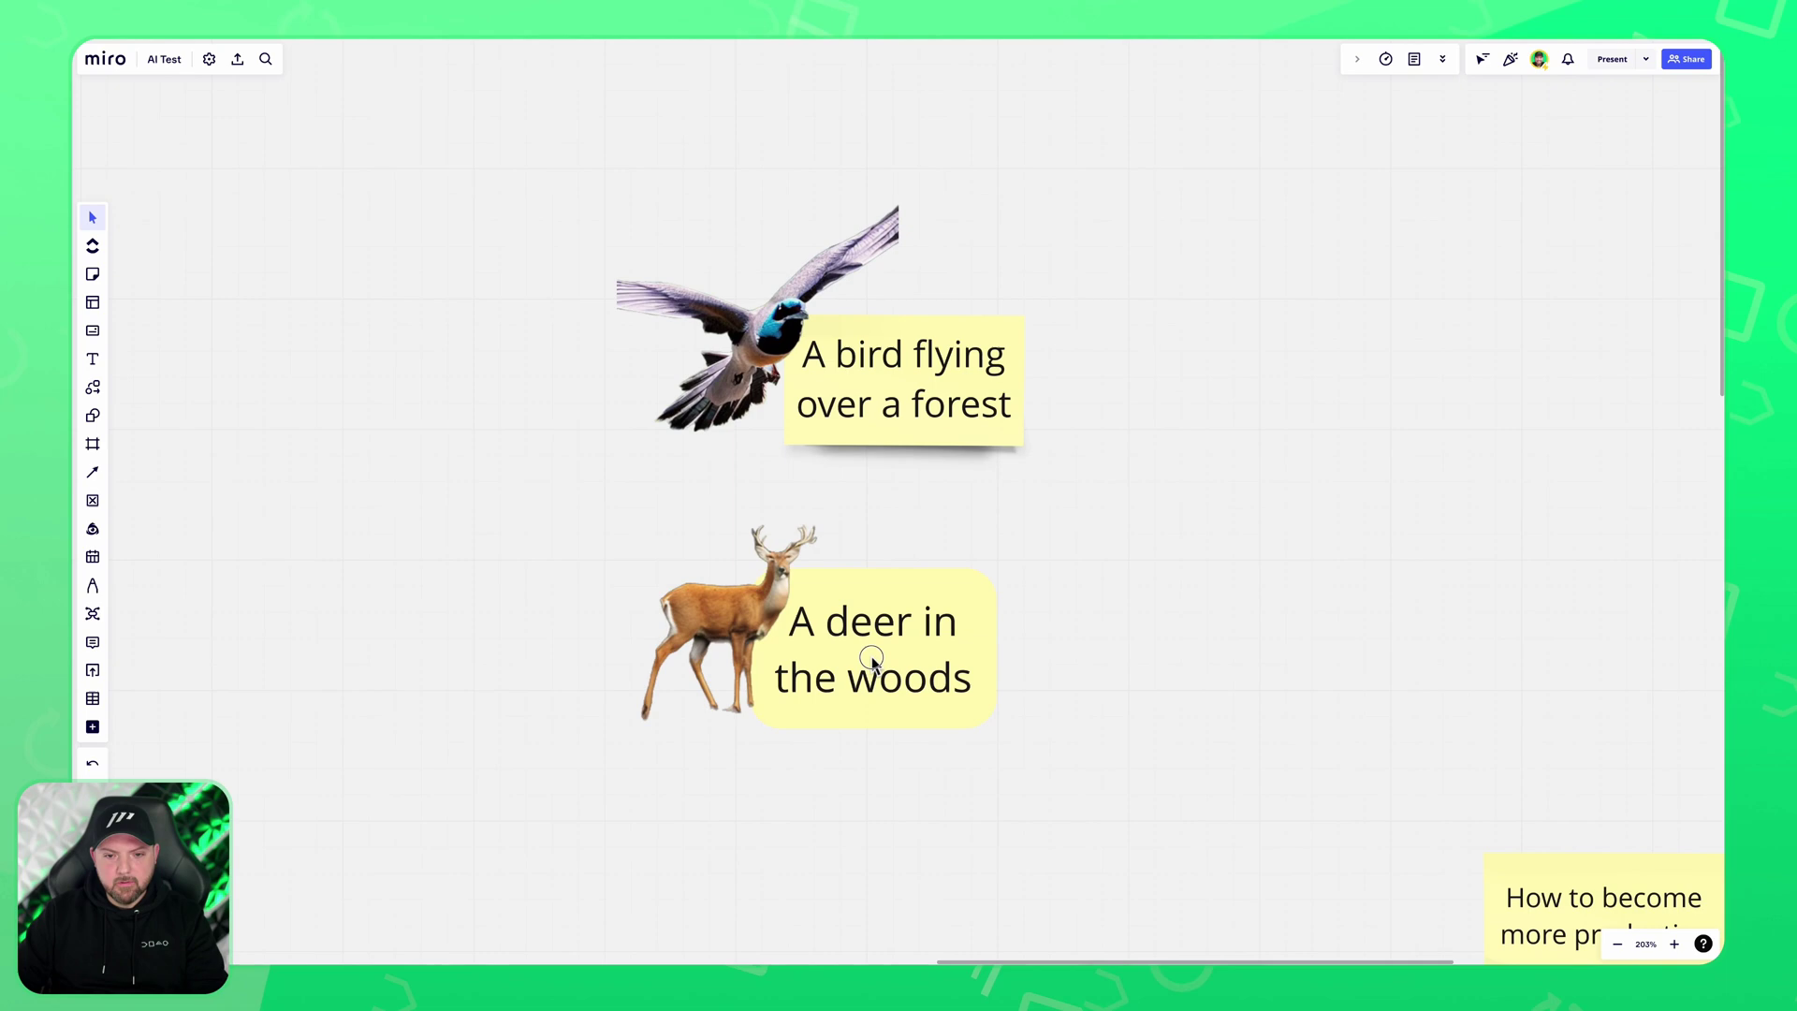
{"action": "left_click", "coordinate": [688, 512]}
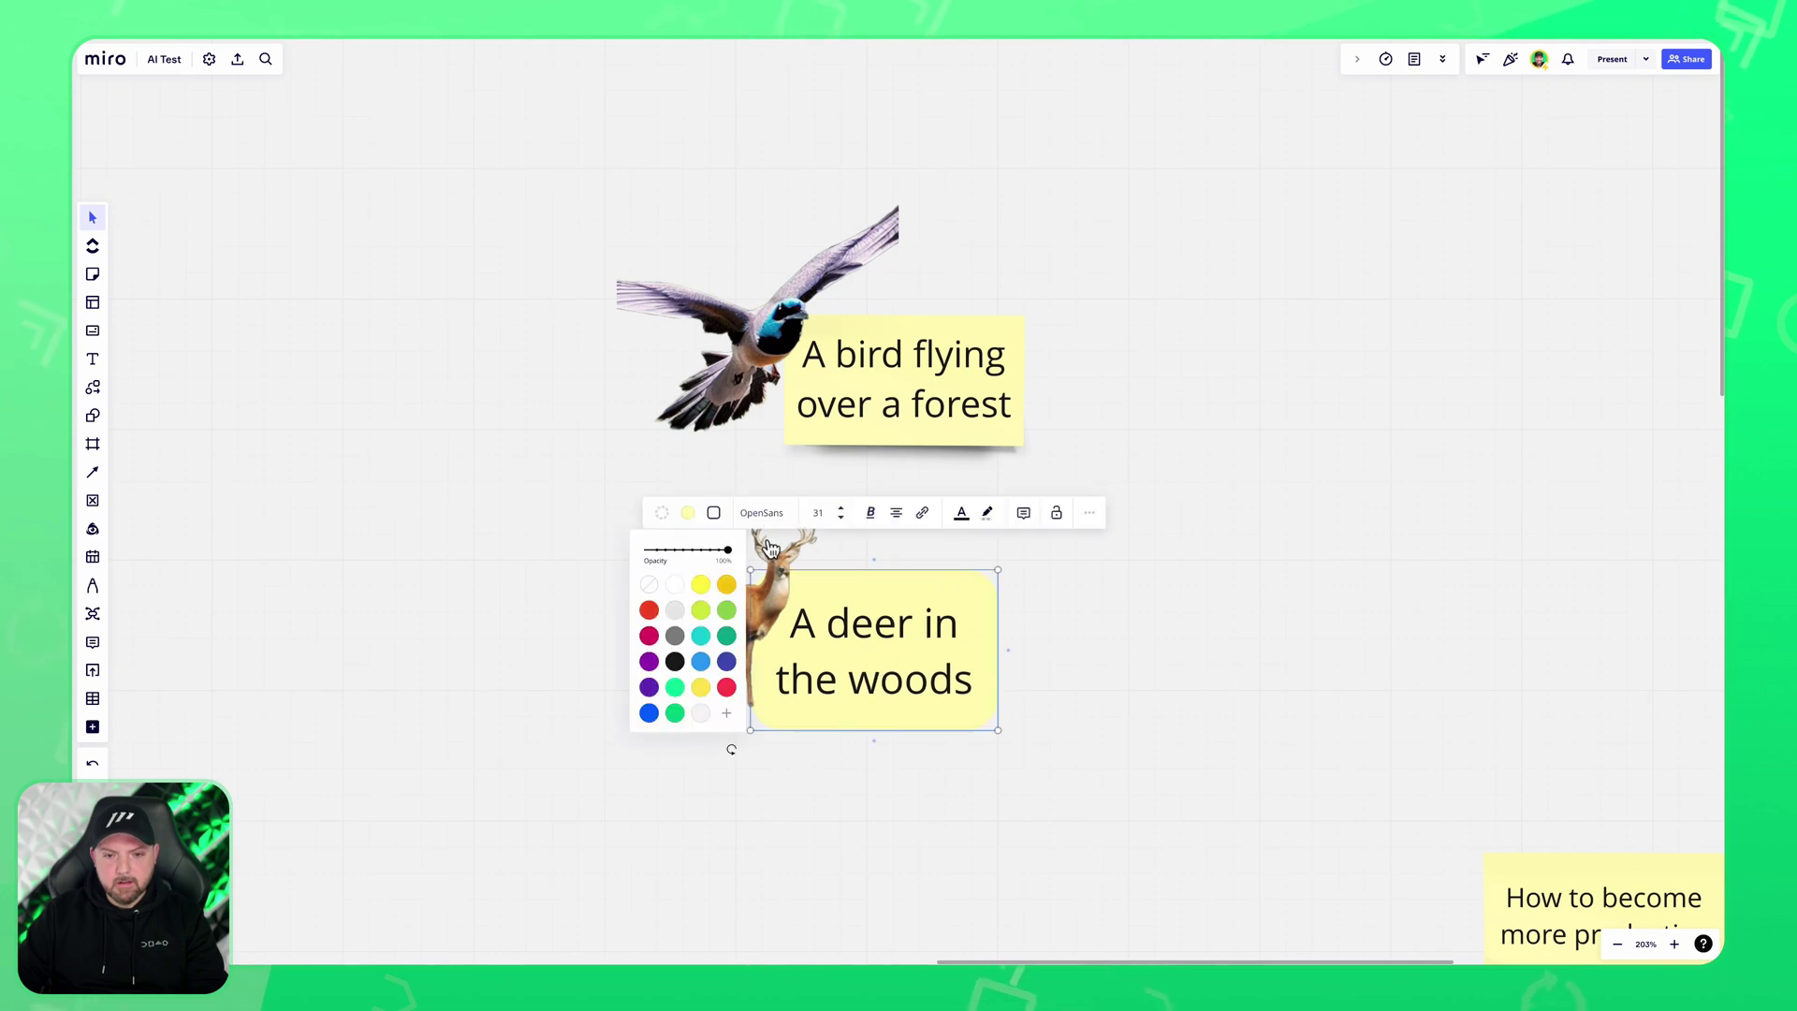
{"action": "left_click", "coordinate": [673, 713]}
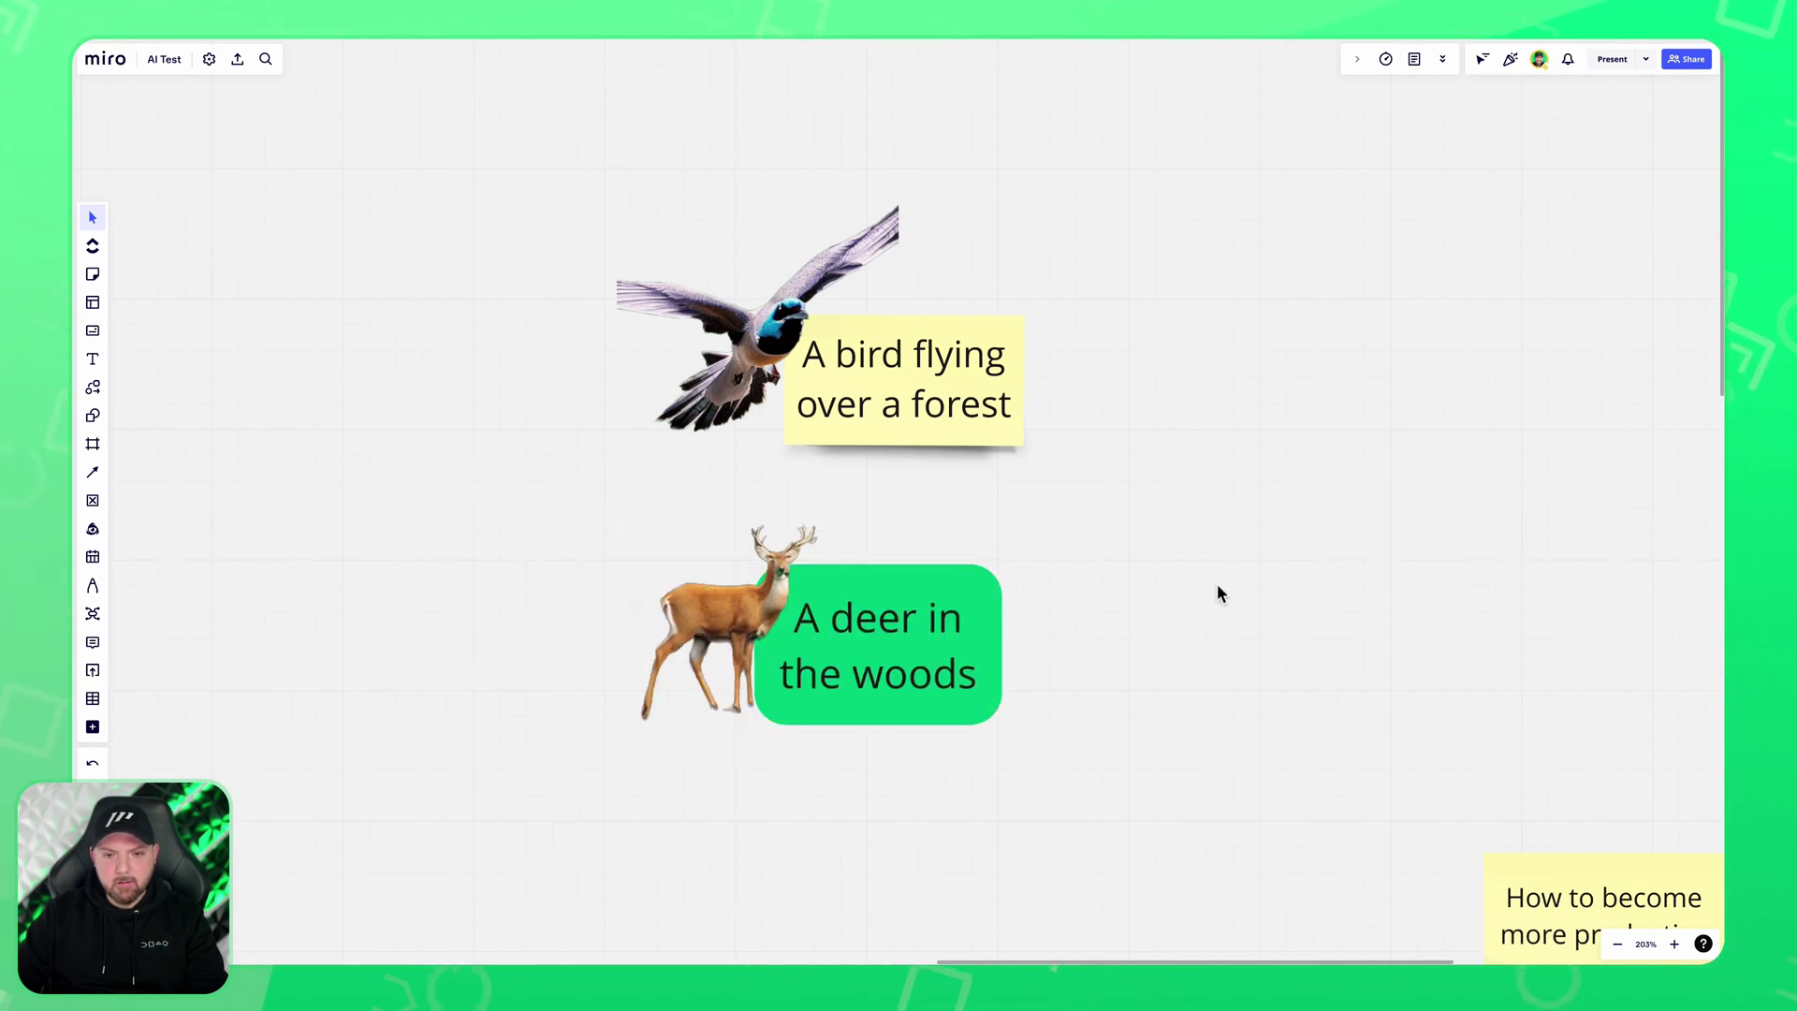
Draw a connector from the top of the green deer shape up toward the bird note and colour it black.
{"action": "left_click", "coordinate": [898, 571]}
{"action": "left_click_drag", "start_coordinate": [878, 554], "coordinate": [899, 462]}
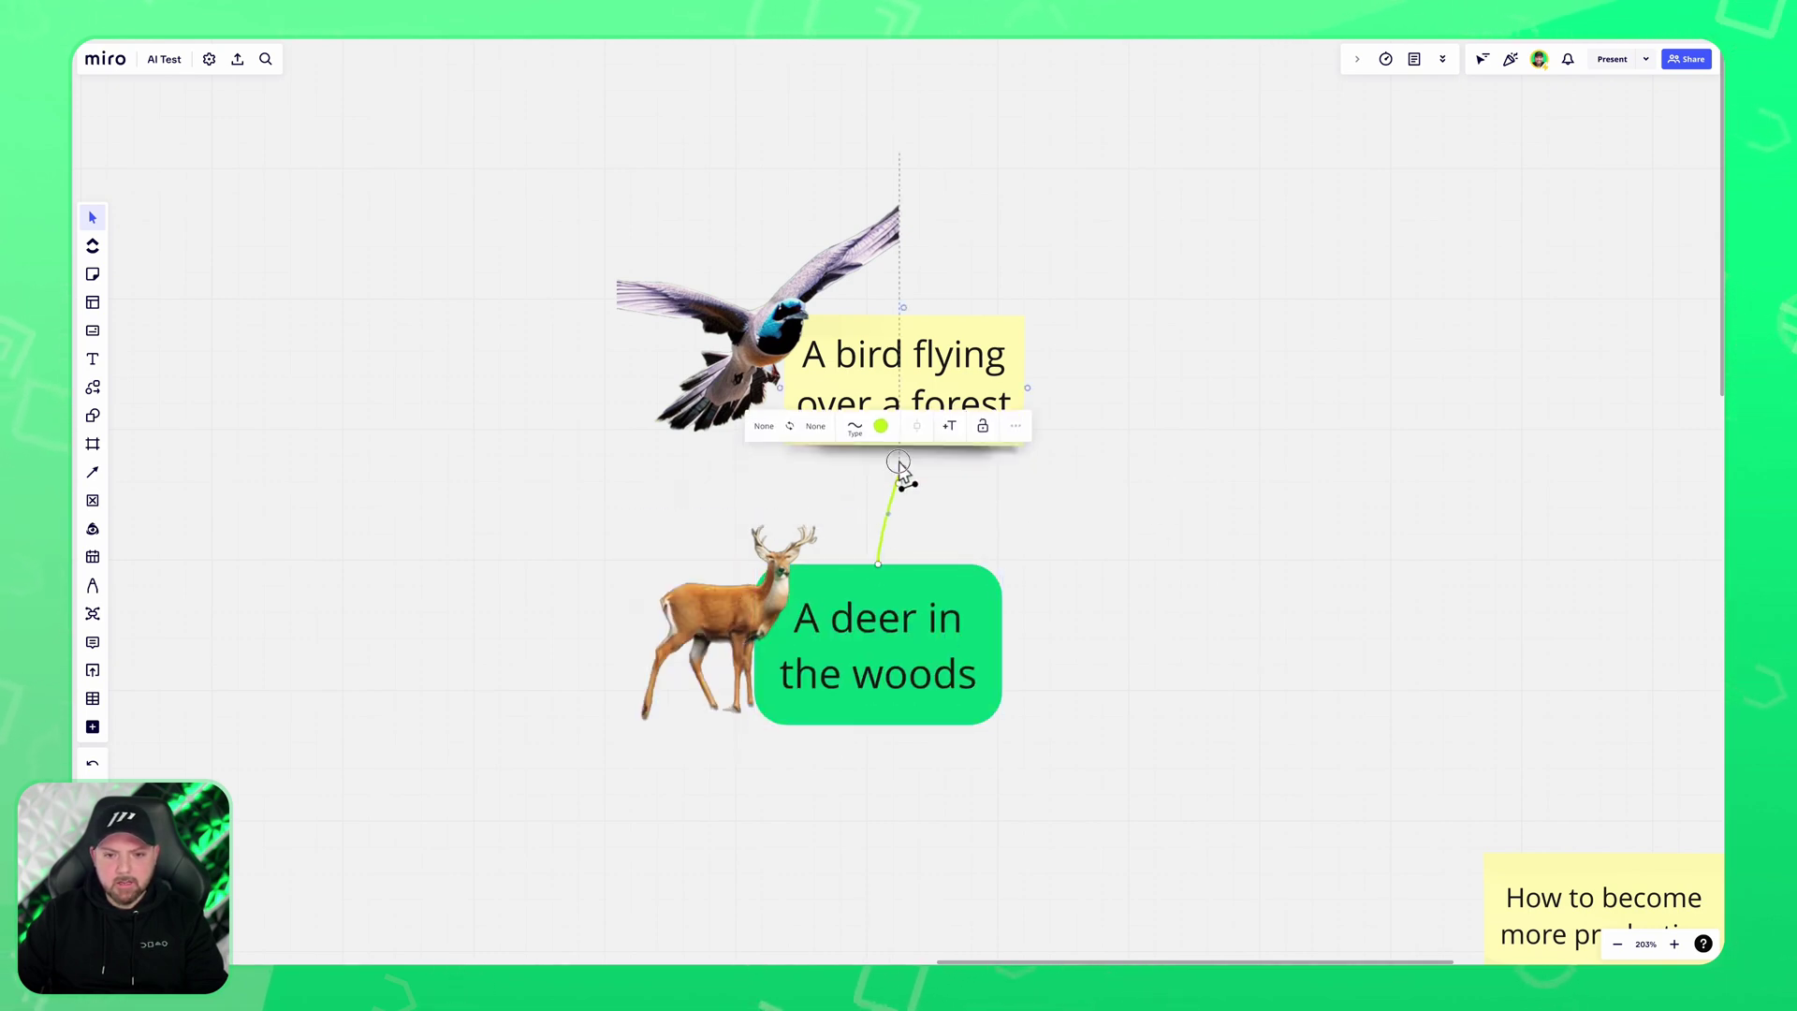
{"action": "left_click", "coordinate": [889, 417]}
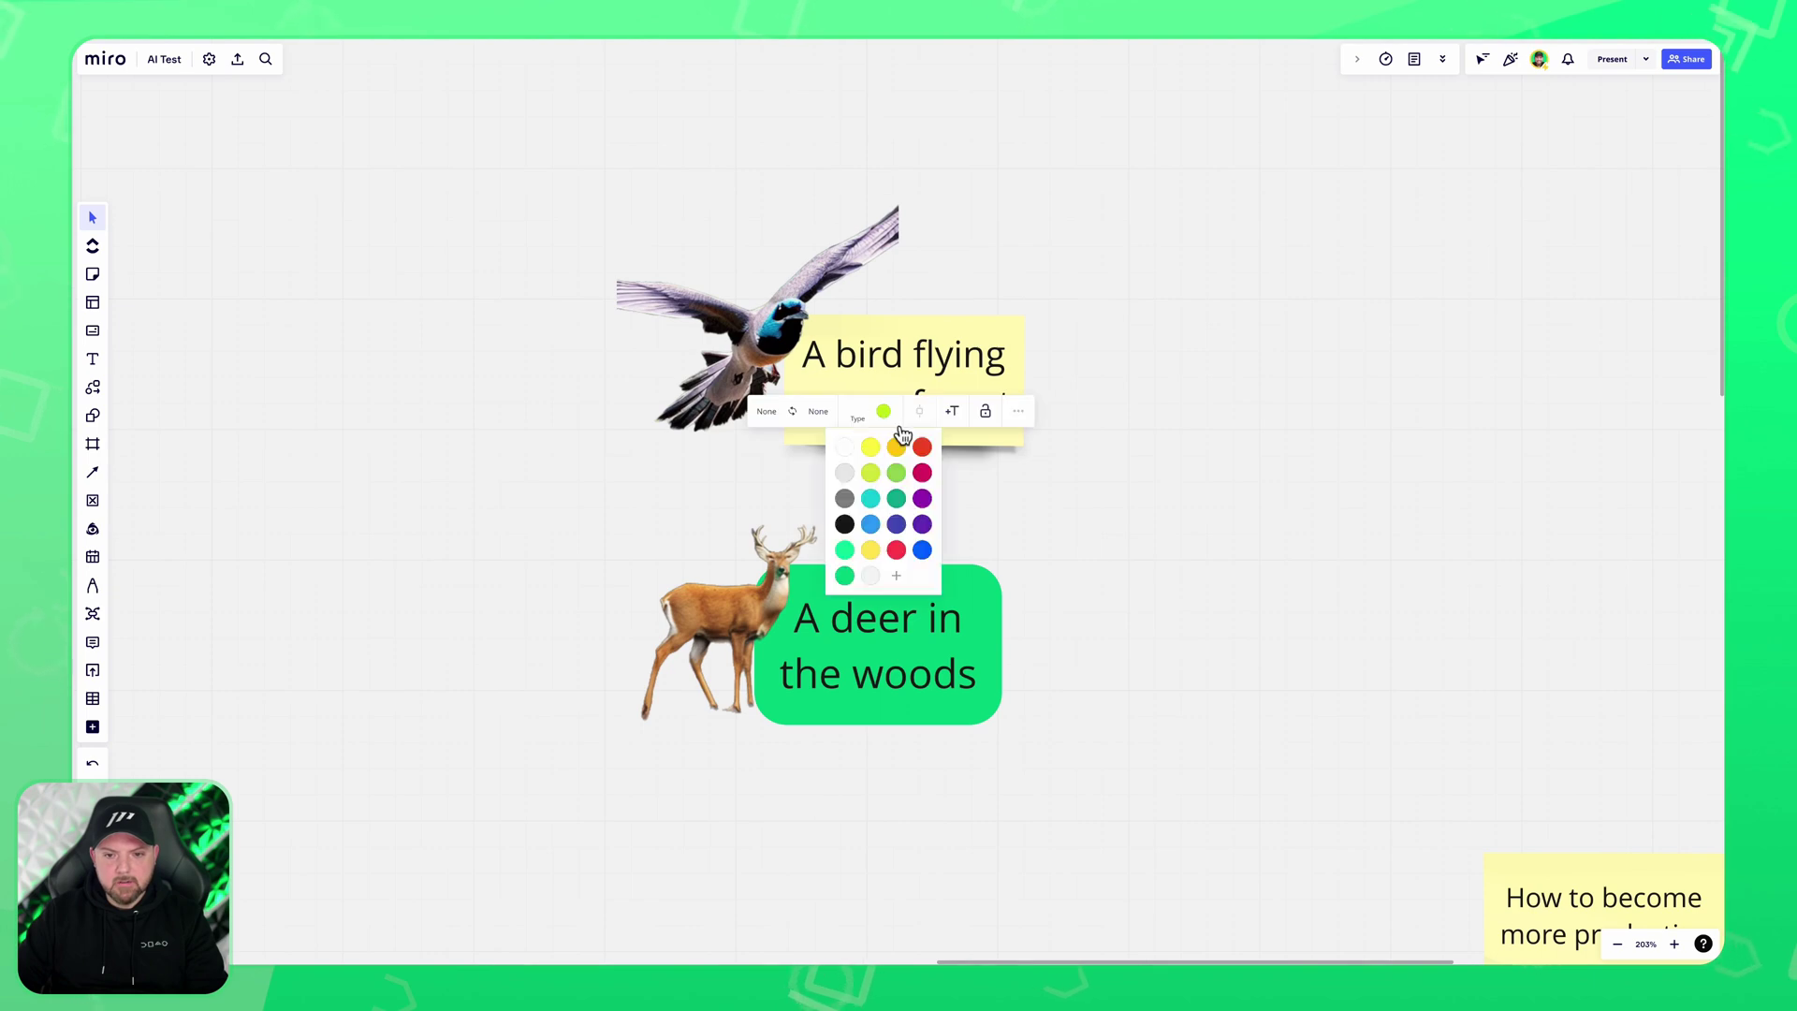
{"action": "left_click", "coordinate": [846, 506]}
Select the bird and deer images, their notes and the connector, and move them together down and left toward the mind map.
{"action": "scroll", "coordinate": [1151, 746], "scroll_direction": "down", "scroll_amount": 5}
{"action": "left_click_drag", "start_coordinate": [1151, 746], "coordinate": [653, 602]}
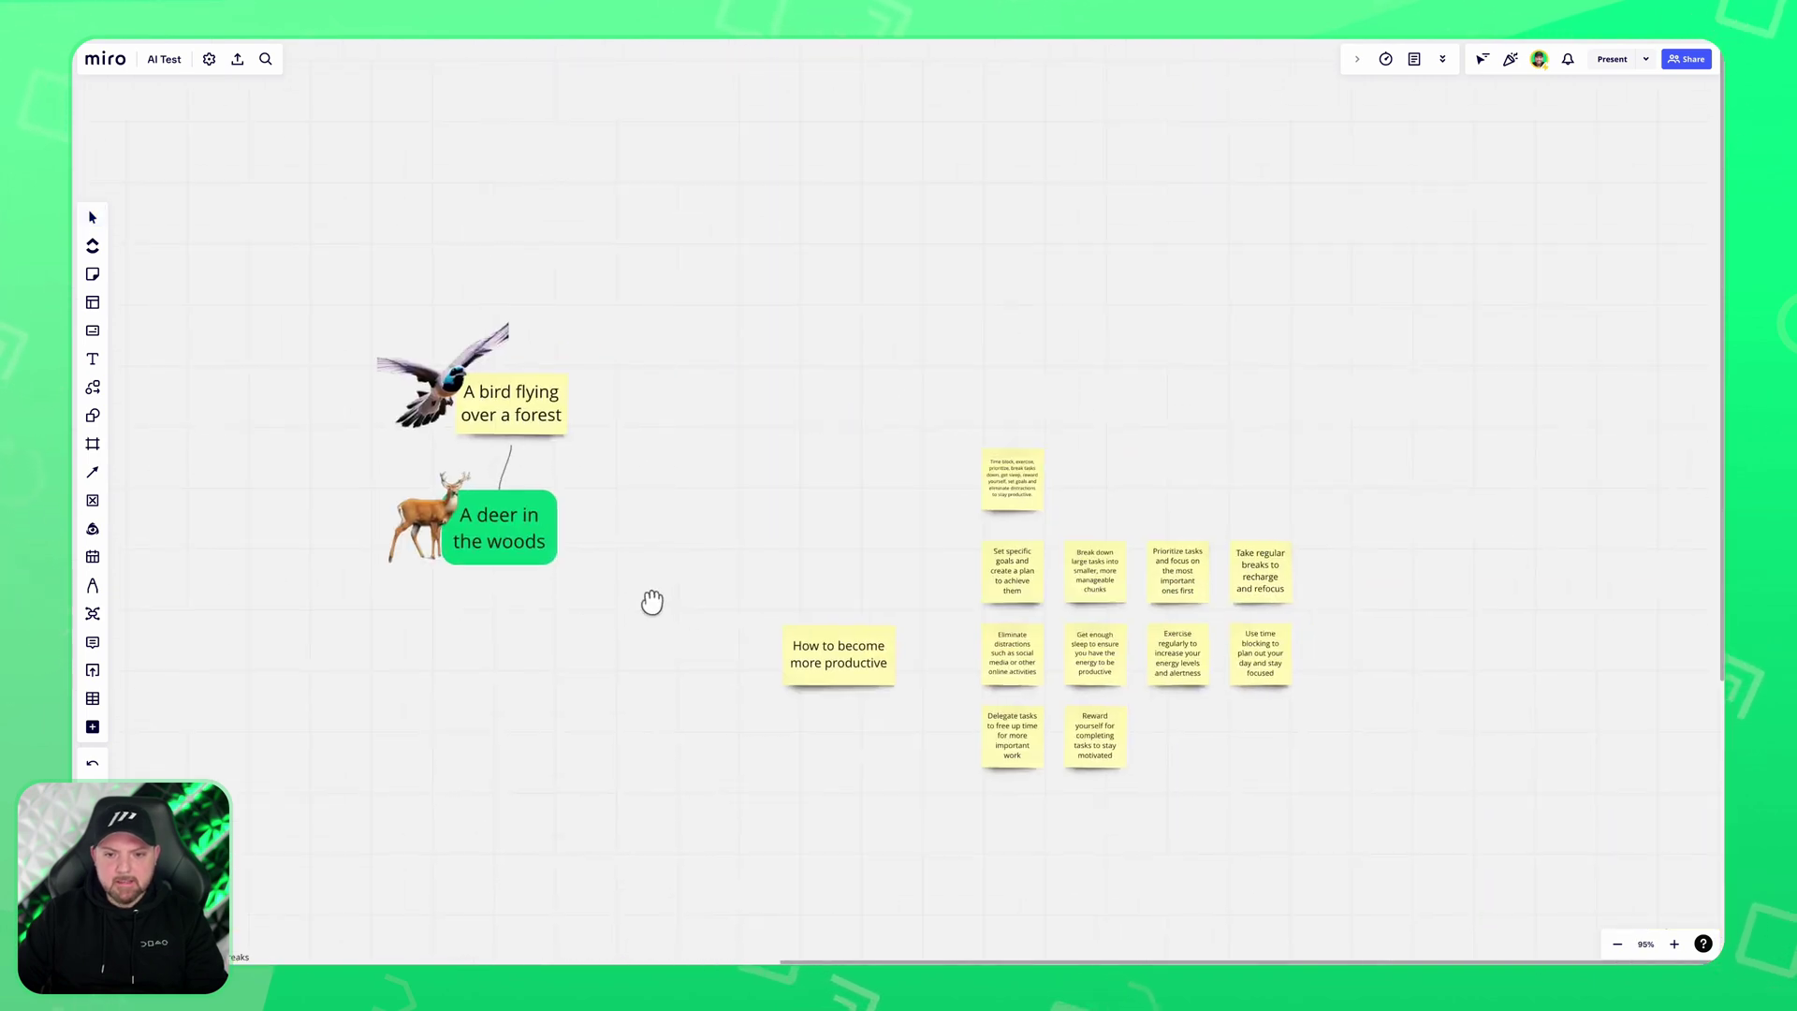
{"action": "left_click", "coordinate": [391, 530]}
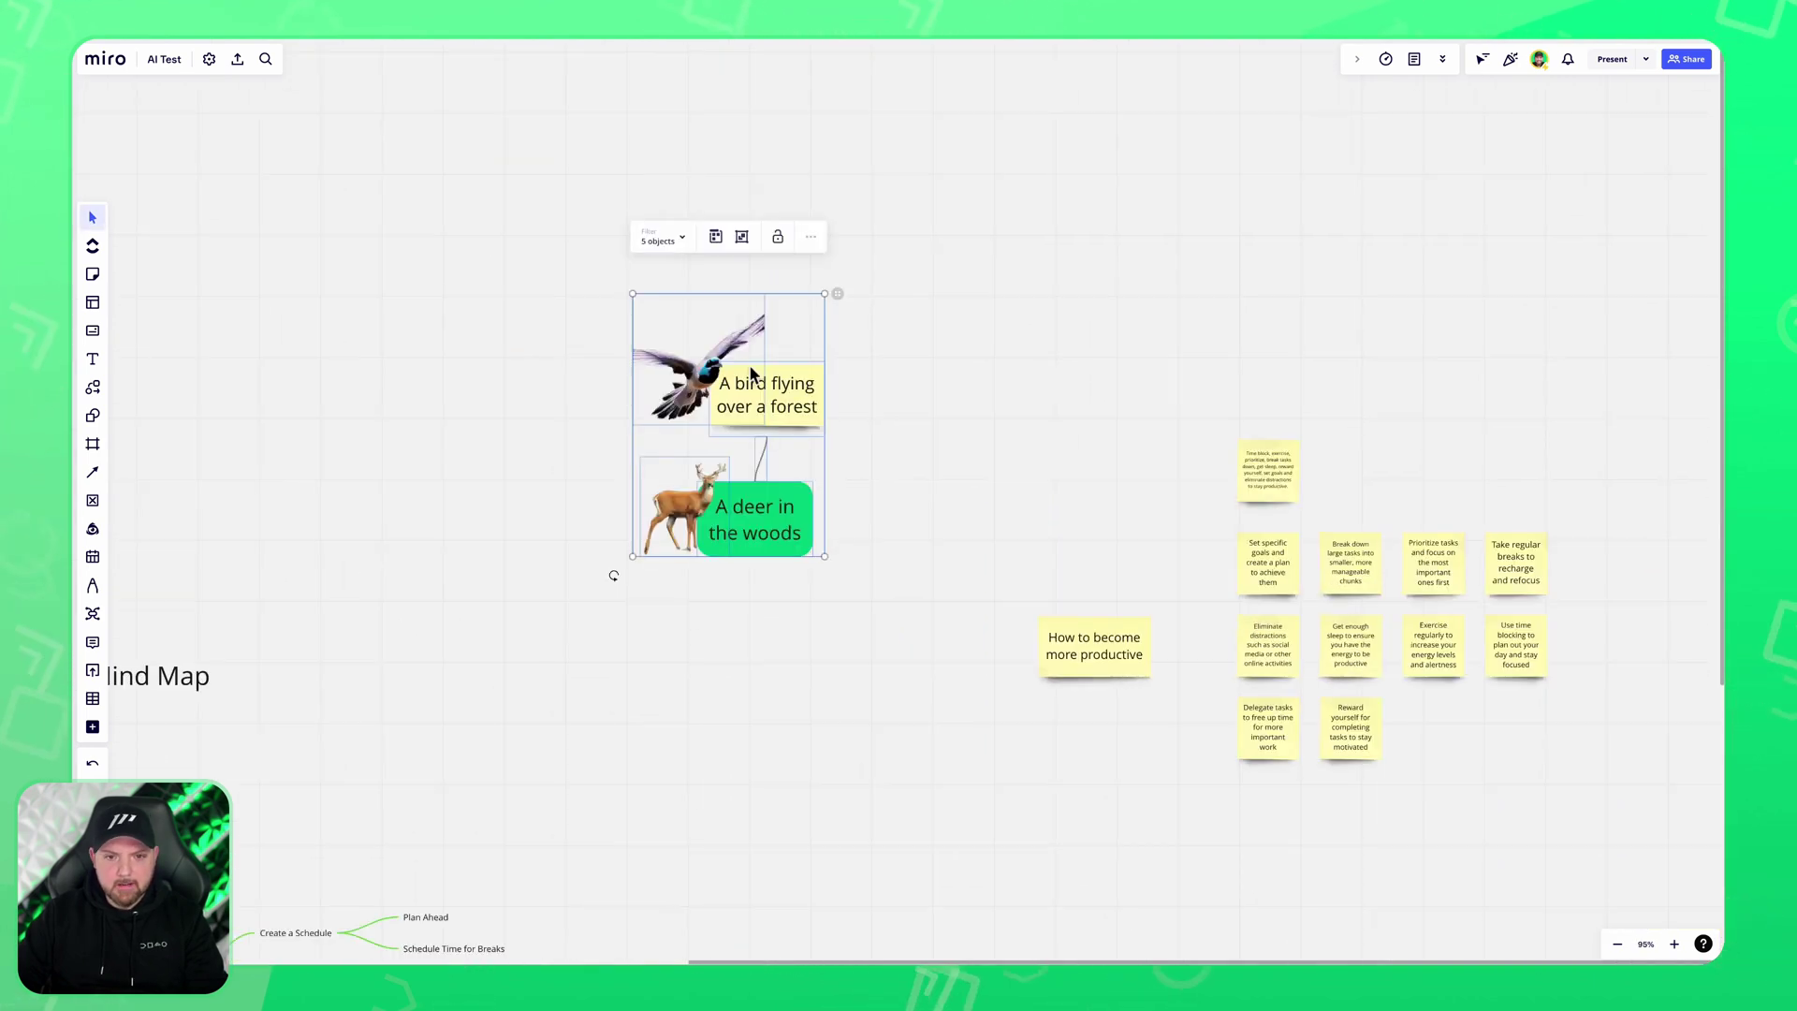
{"action": "left_click_drag", "start_coordinate": [750, 369], "coordinate": [538, 532]}
{"action": "left_click", "coordinate": [934, 584]}
Move the "How to become more productive" note with its generated and summary notes left, next to the bird and deer group.
{"action": "scroll", "coordinate": [1048, 375], "scroll_direction": "down", "scroll_amount": 3}
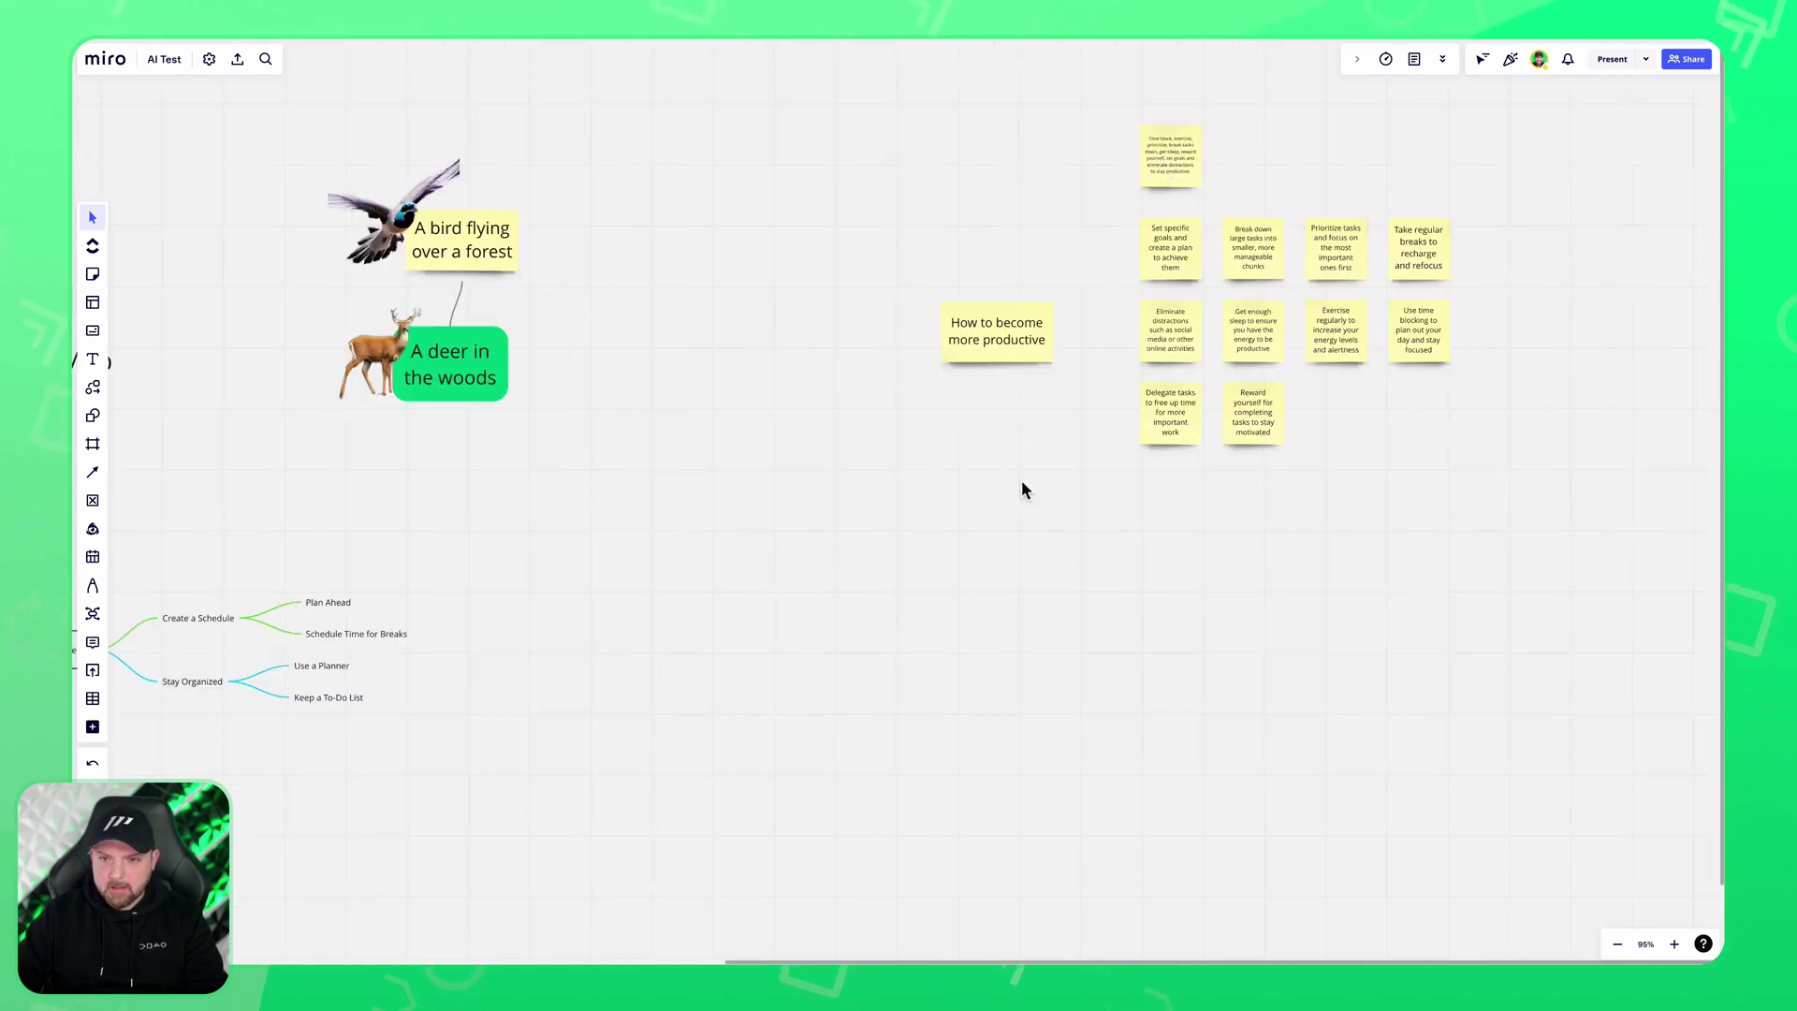
{"action": "left_click_drag", "start_coordinate": [1020, 482], "coordinate": [1474, 113]}
{"action": "left_click_drag", "start_coordinate": [1406, 280], "coordinate": [967, 269]}
{"action": "left_click", "coordinate": [1037, 337]}
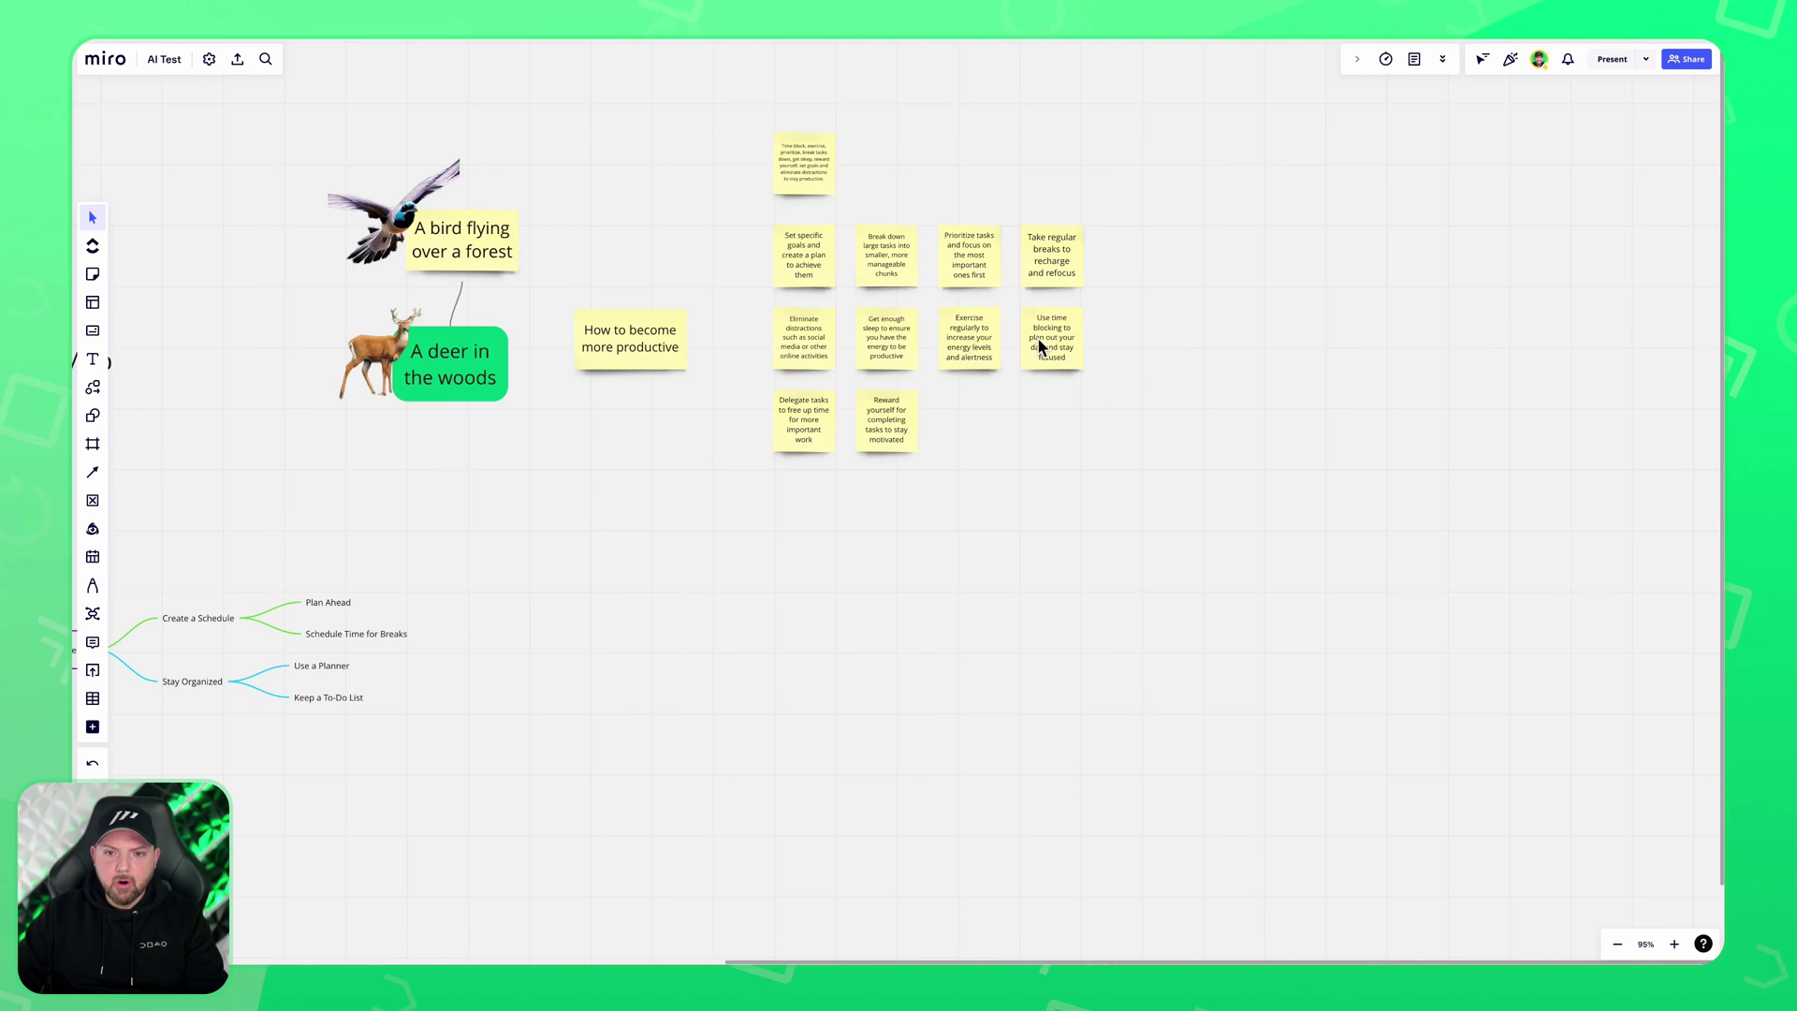
Add similar sticky notes to the "Exercise regularly to increase your energy levels and alertness" note with Miro AI.
{"action": "scroll", "coordinate": [935, 334], "scroll_direction": "up", "scroll_amount": 5}
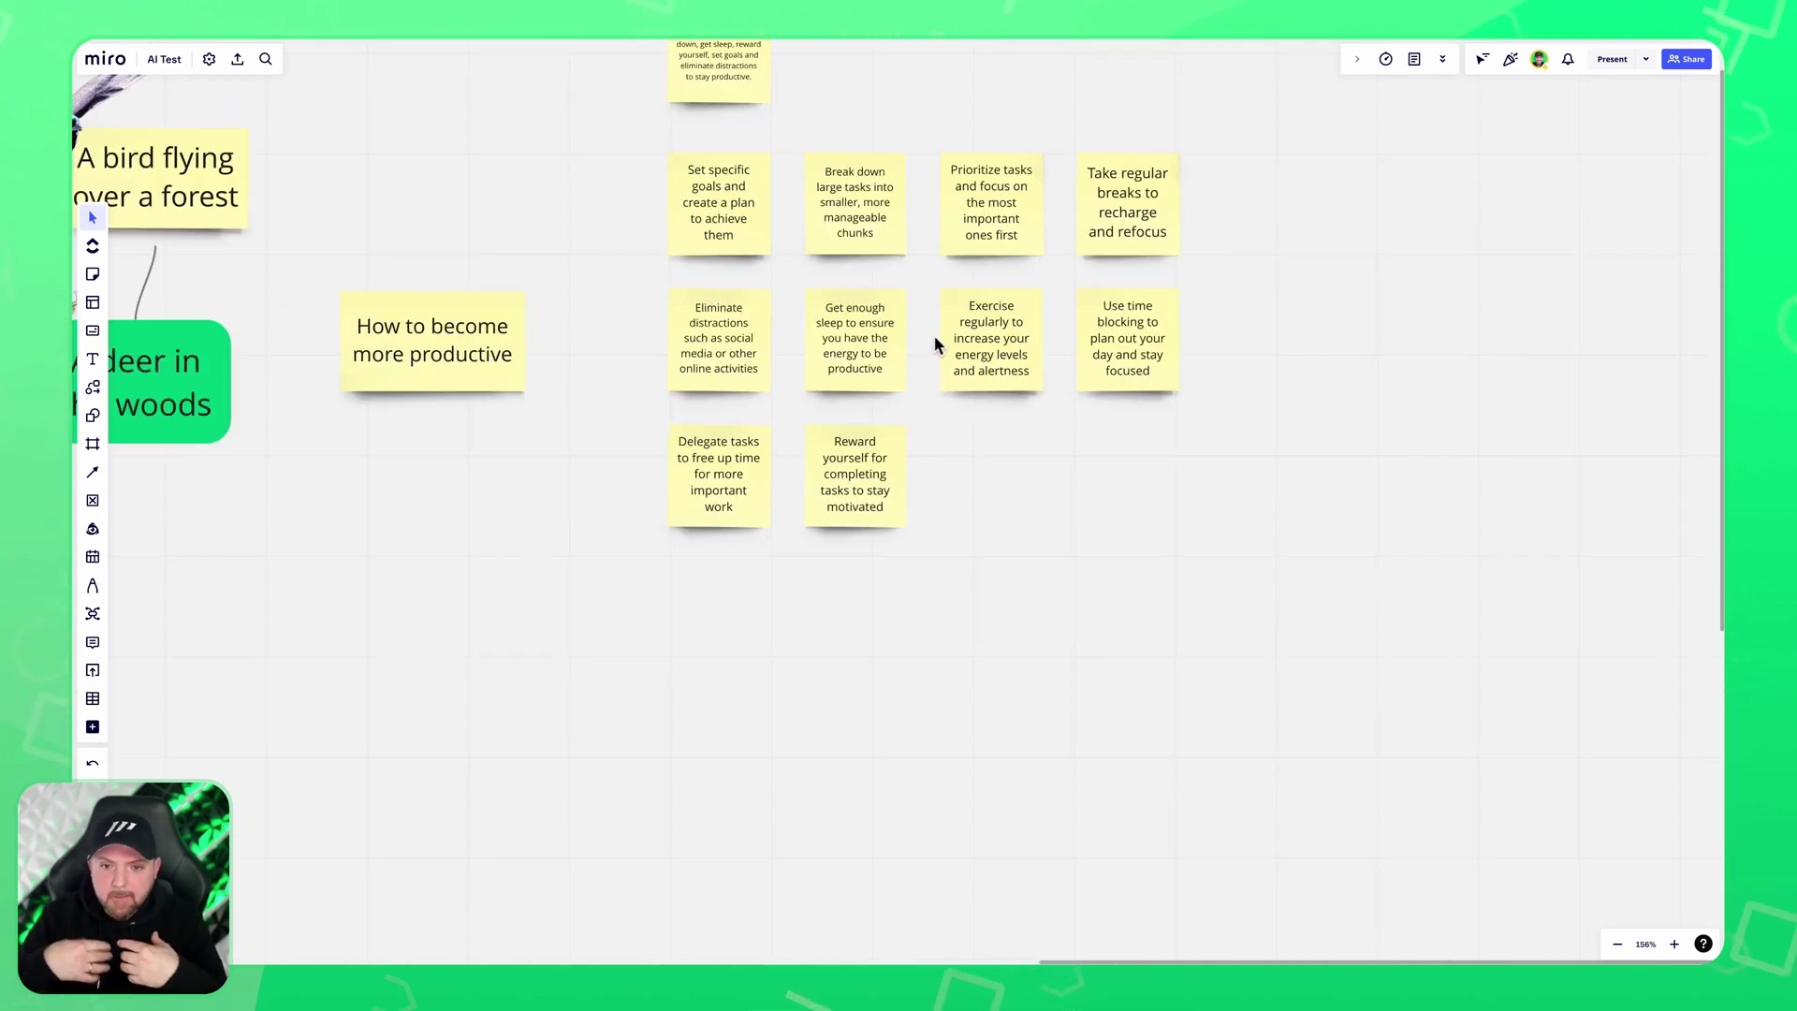
{"action": "left_click", "coordinate": [983, 330]}
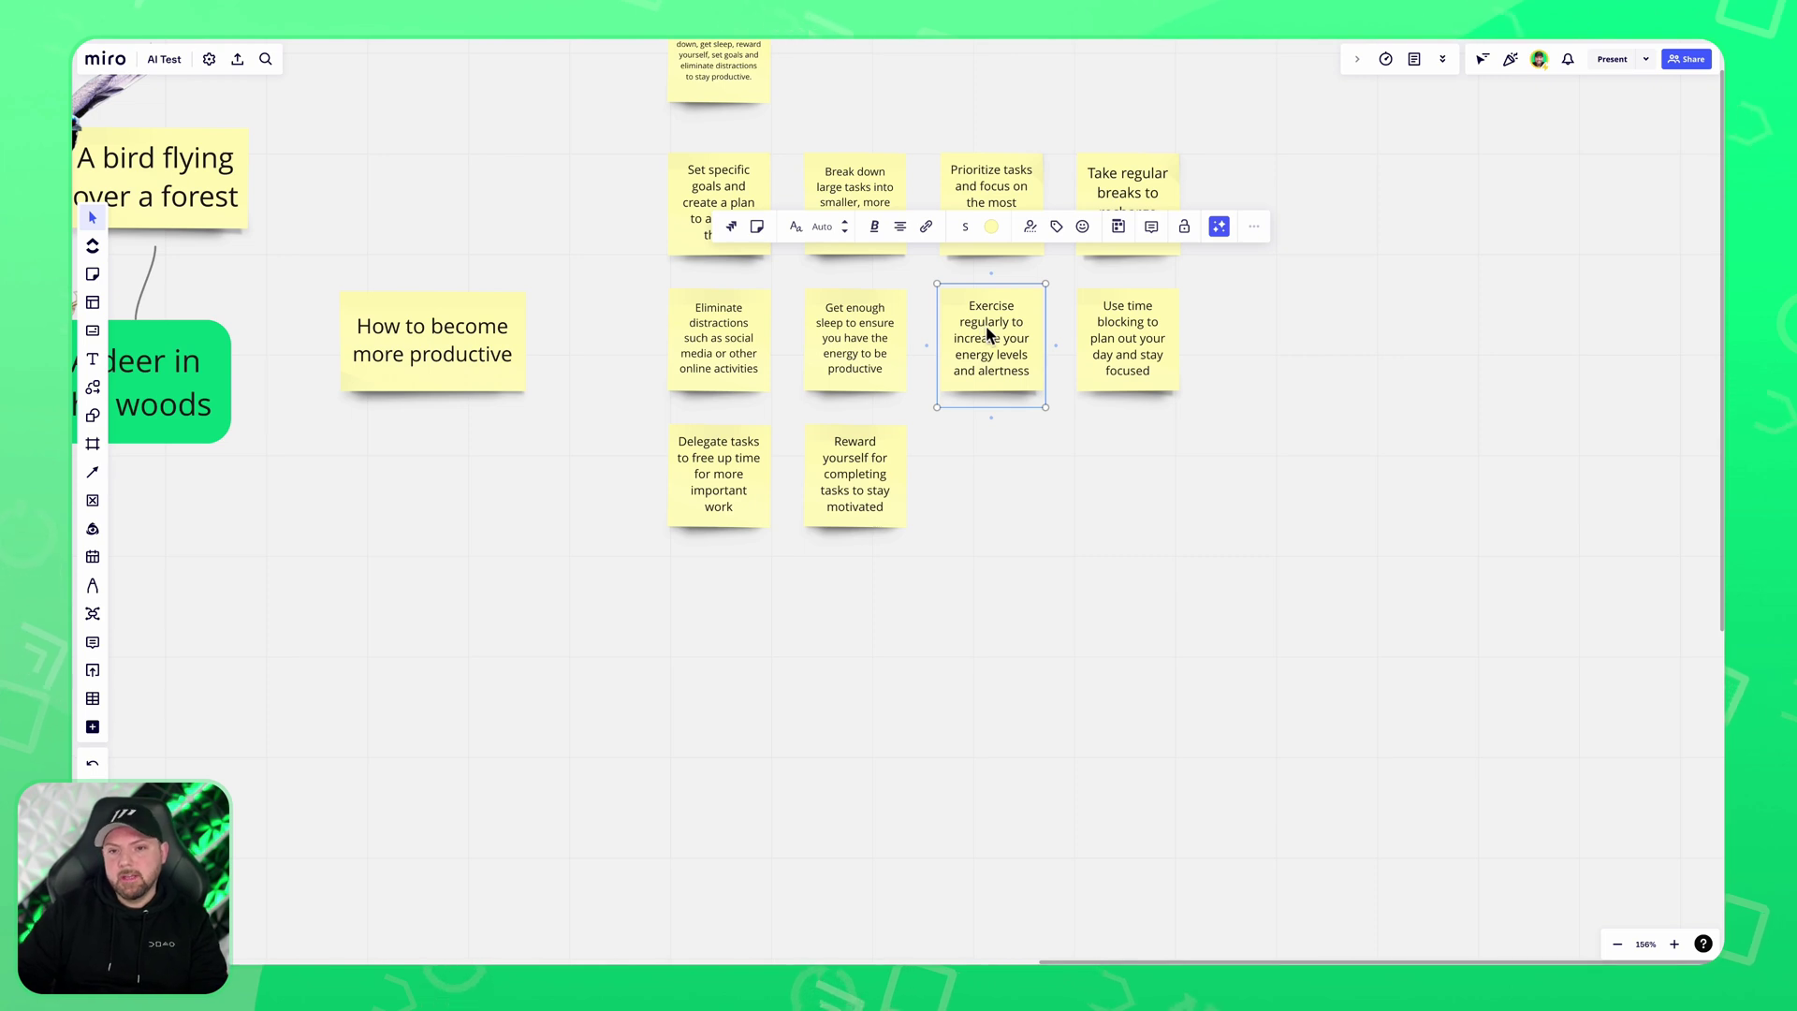
{"action": "left_click", "coordinate": [1218, 228]}
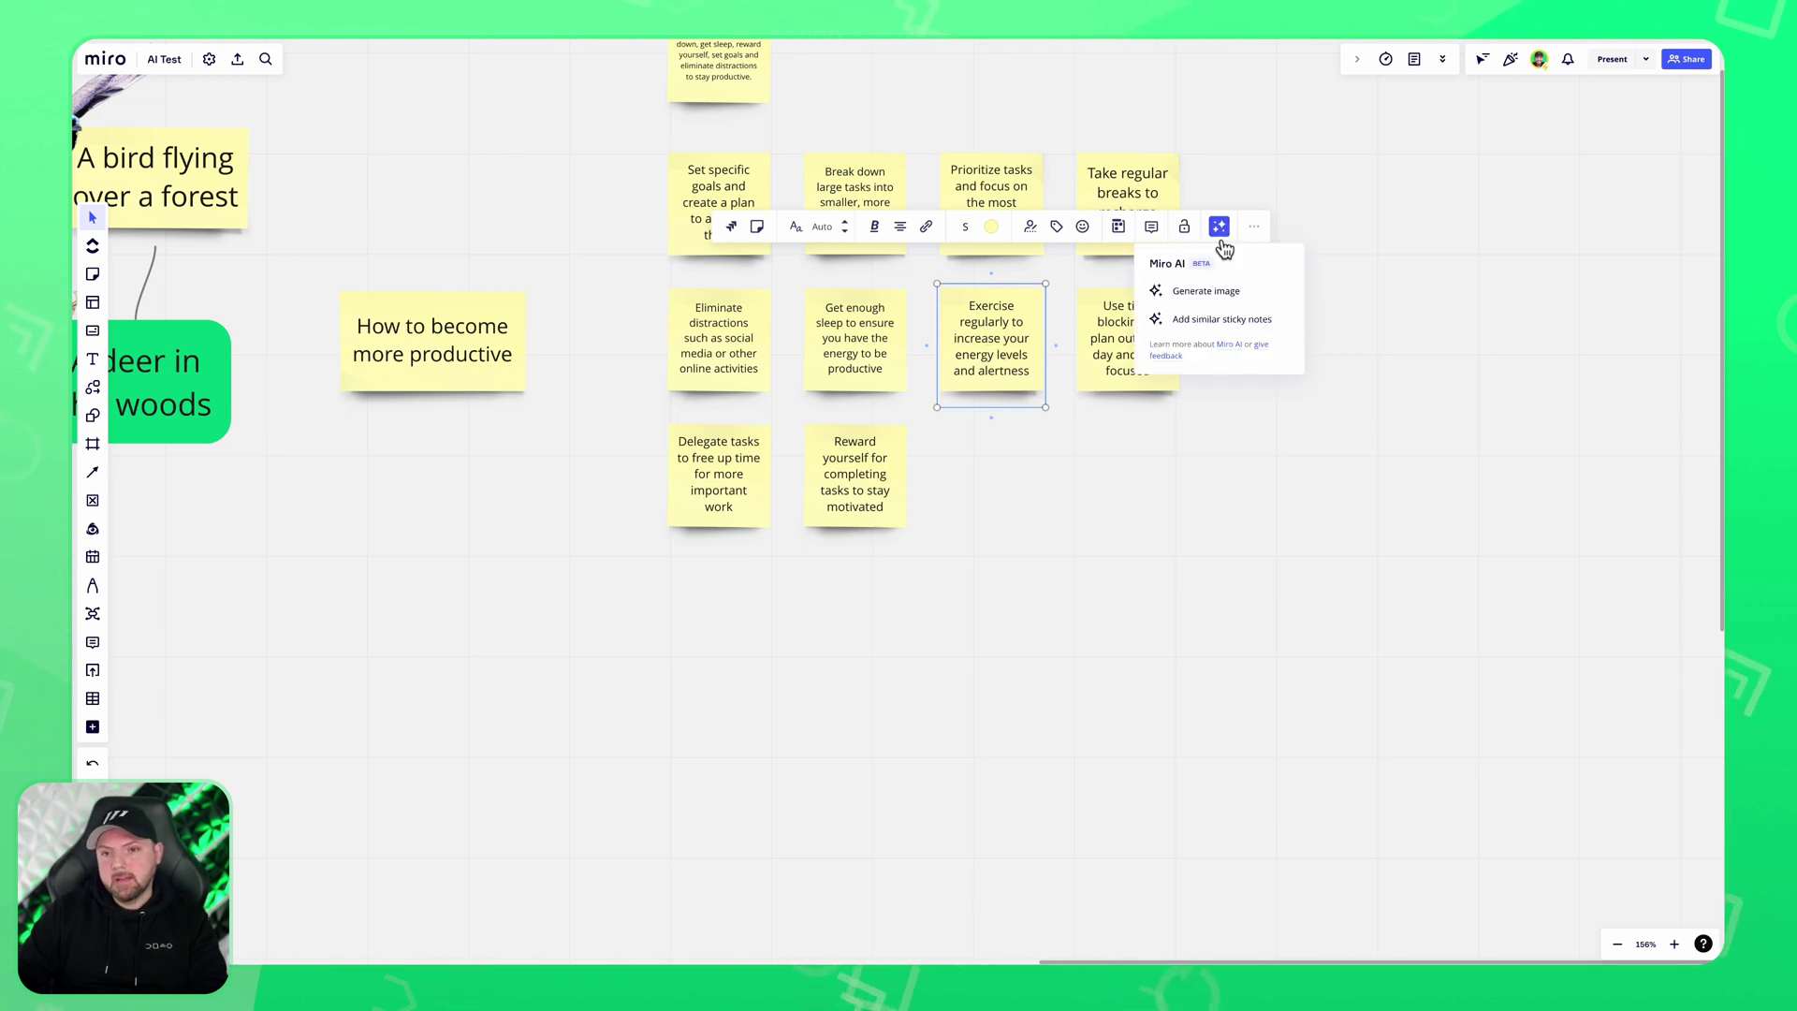
{"action": "left_click", "coordinate": [1263, 321]}
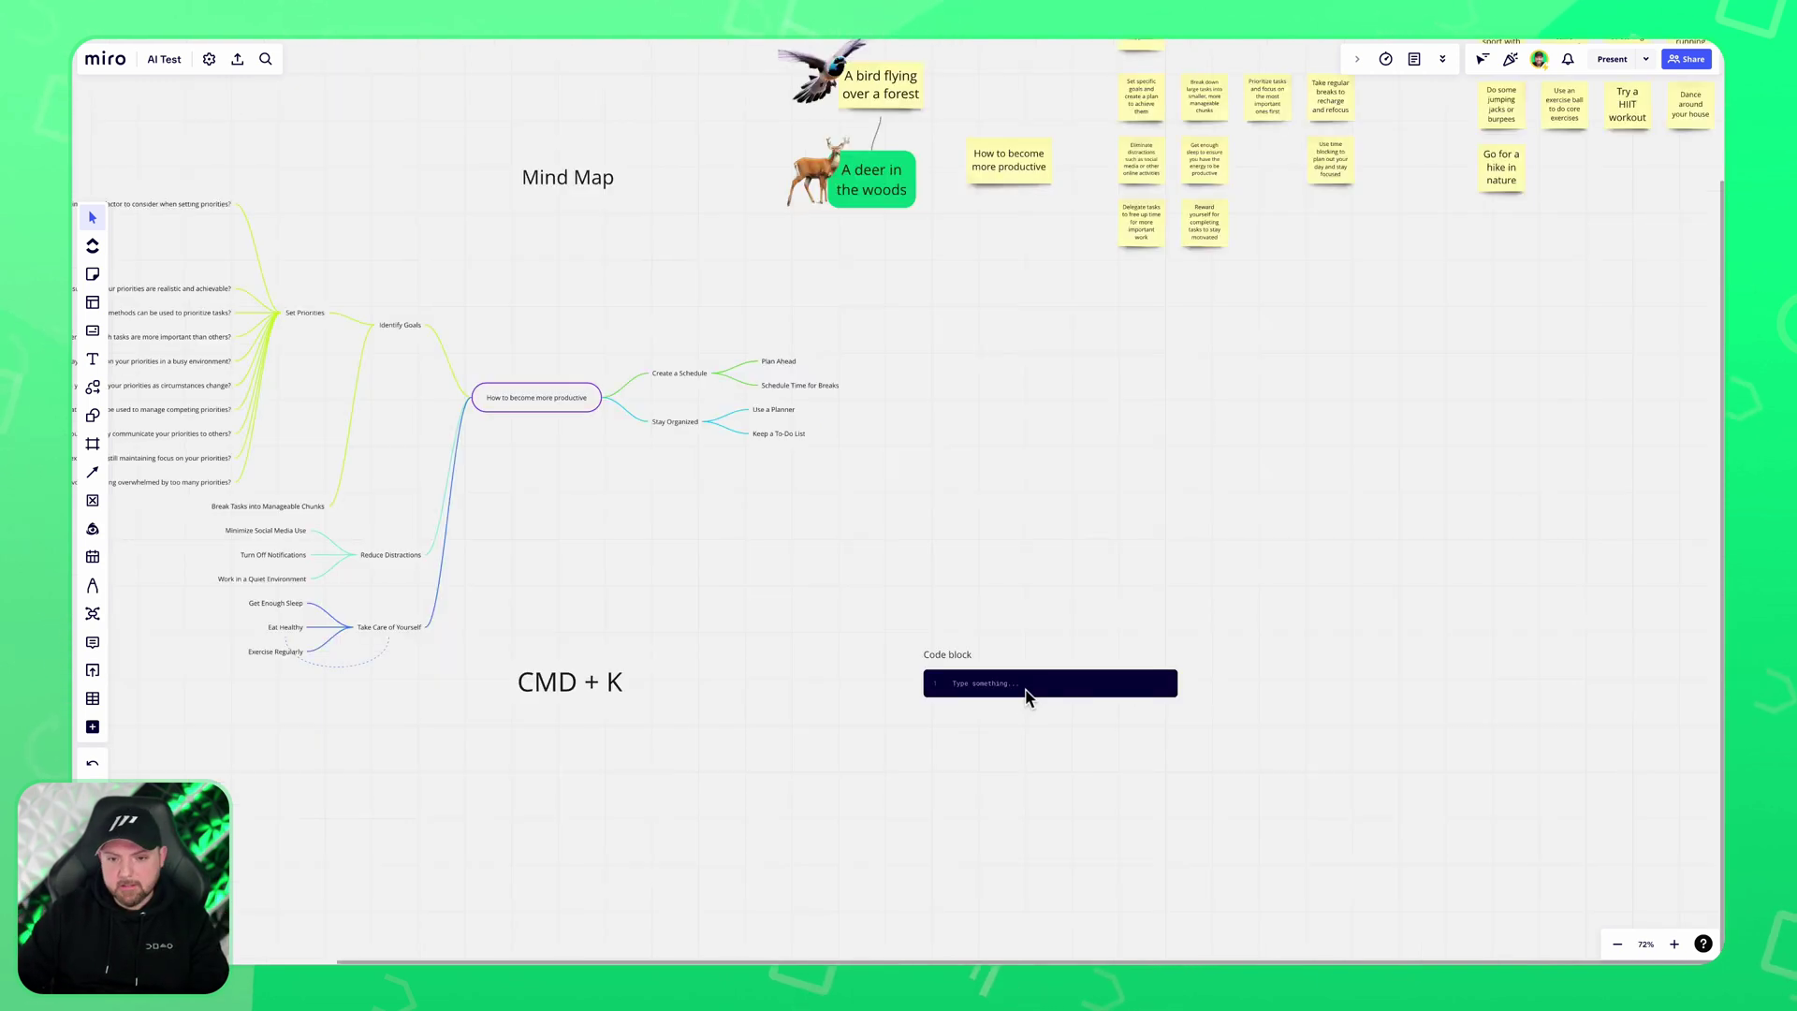
Move the empty code block slightly upward on the board.
{"action": "left_click", "coordinate": [1027, 690]}
{"action": "left_click_drag", "start_coordinate": [1140, 770], "coordinate": [846, 610]}
{"action": "scroll", "coordinate": [773, 573], "scroll_direction": "up", "scroll_amount": 5}
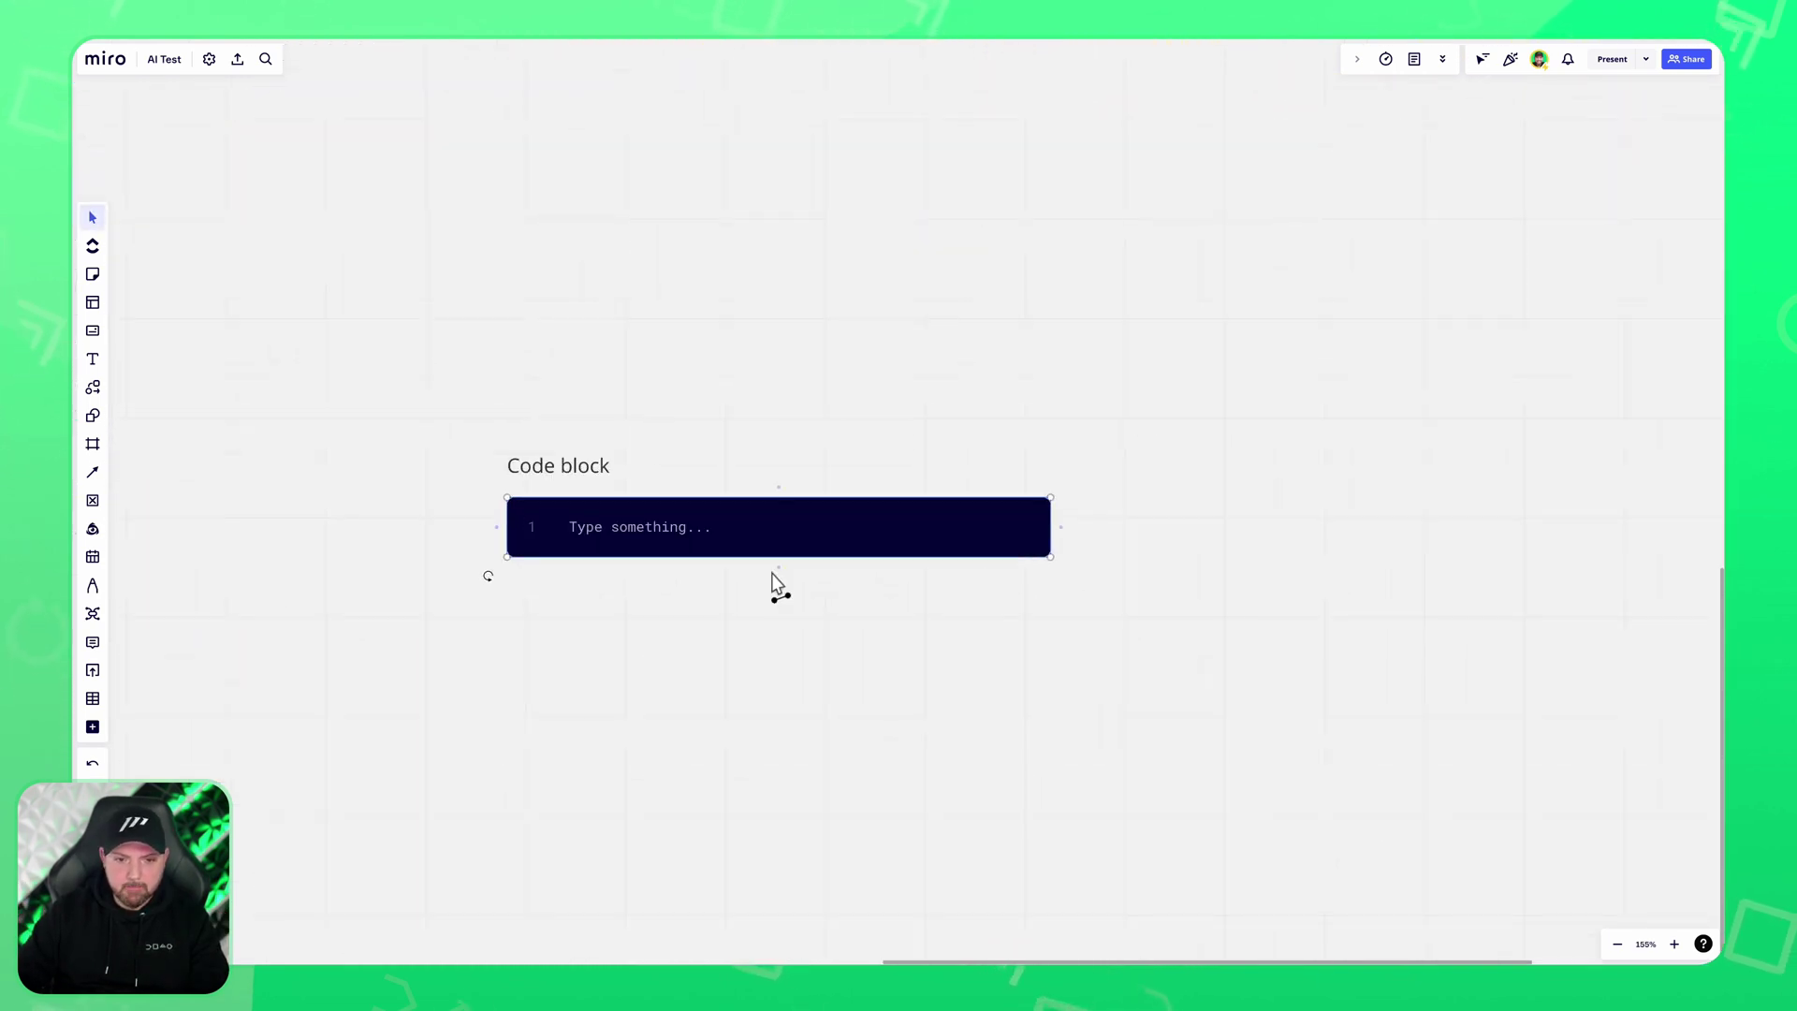
{"action": "left_click", "coordinate": [519, 468]}
{"action": "left_click_drag", "start_coordinate": [520, 468], "coordinate": [527, 413]}
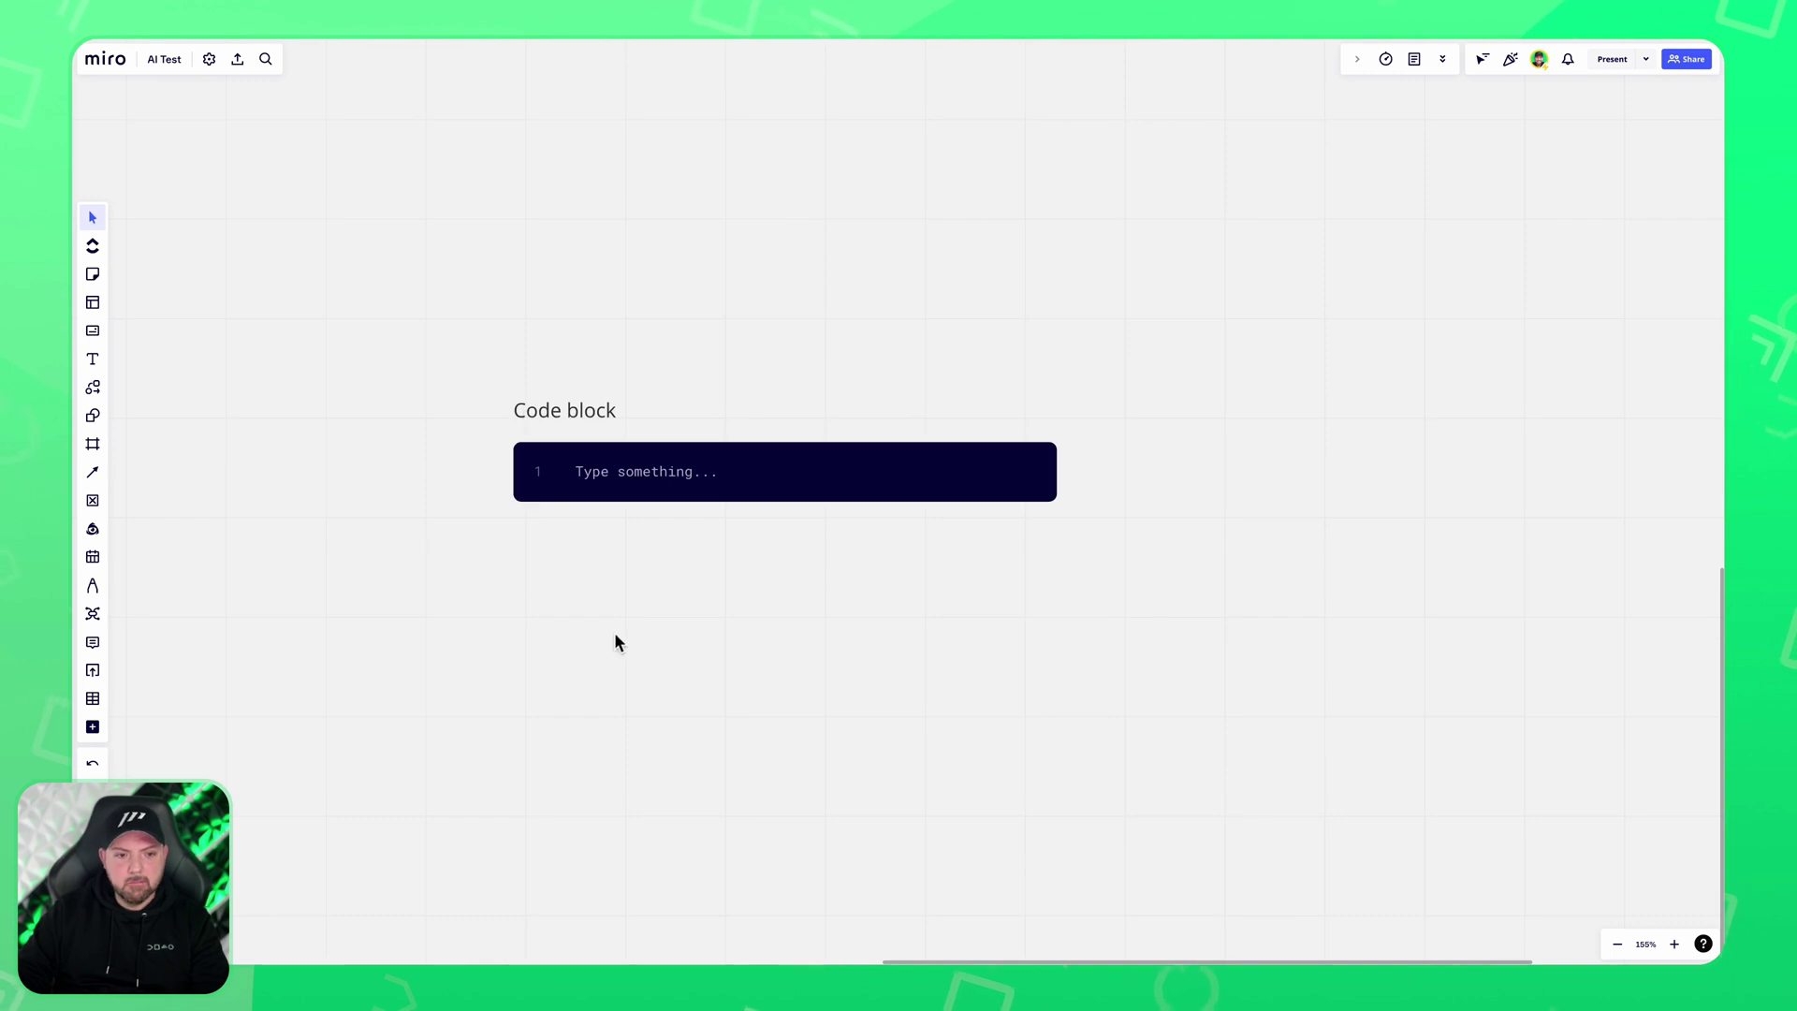
Search the apps for "code" and add the Code block app to the tool set.
{"action": "left_click", "coordinate": [93, 727]}
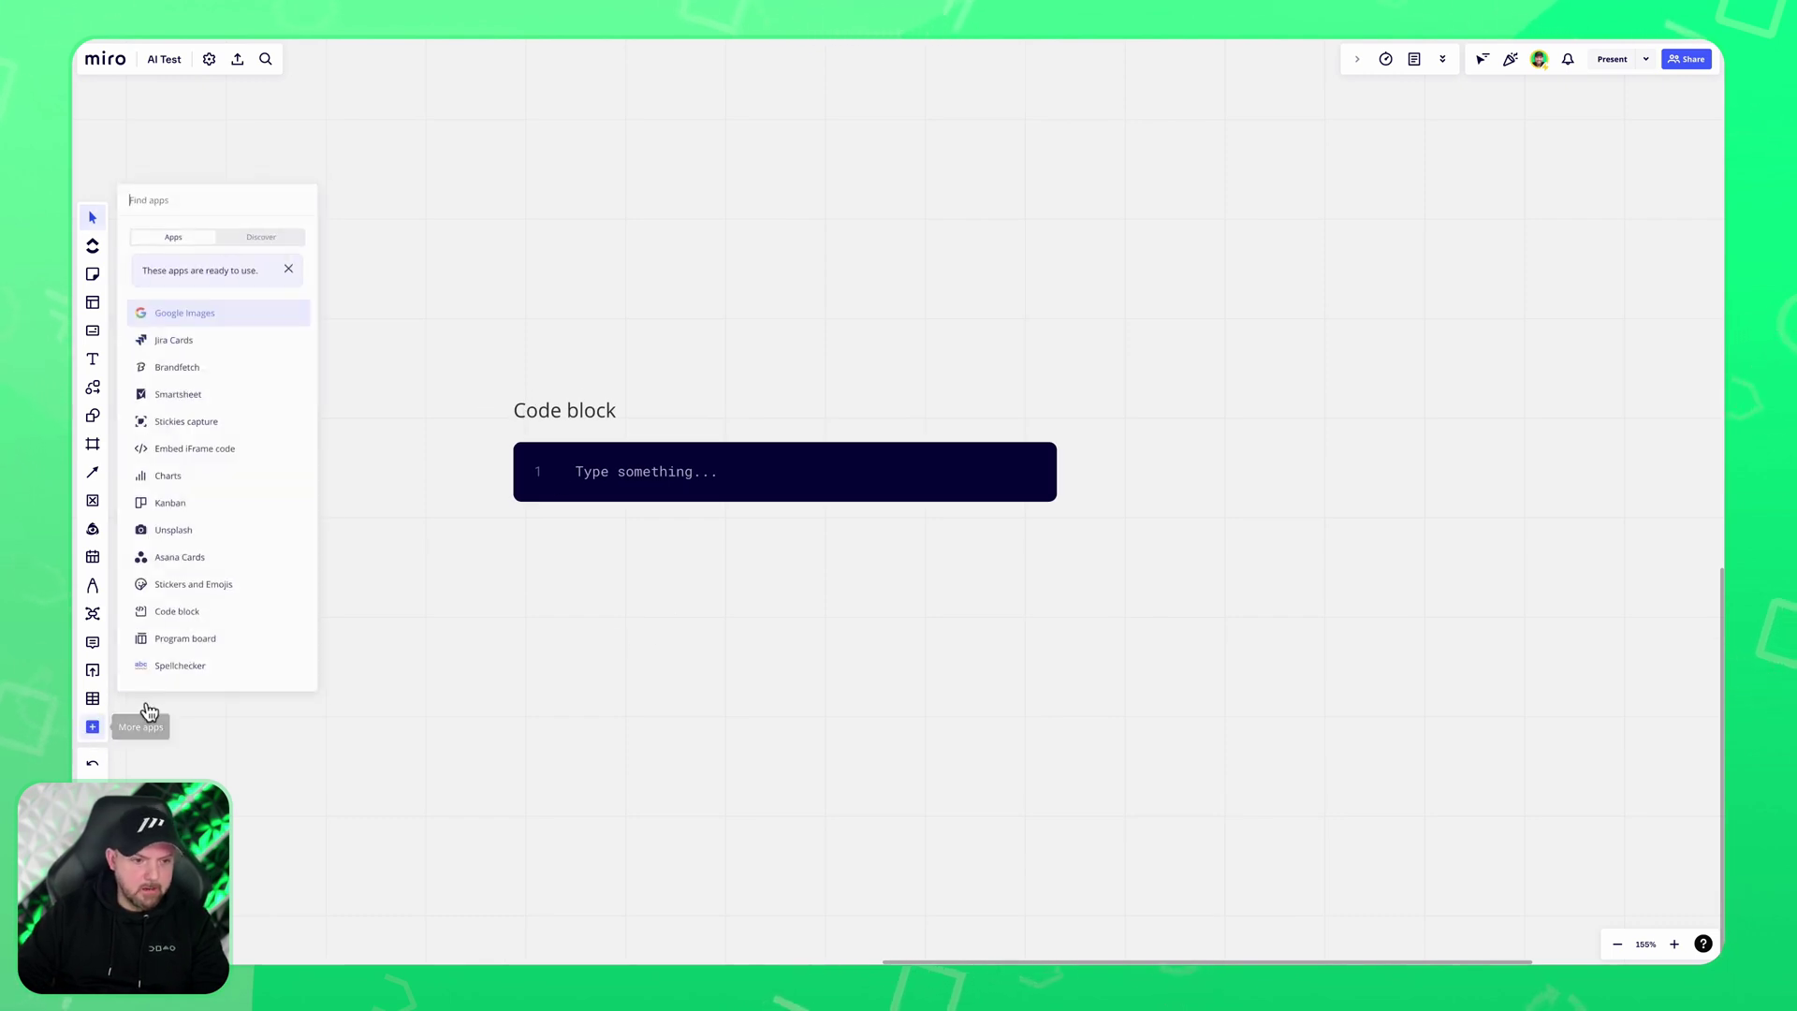
{"action": "type", "text": "code"}
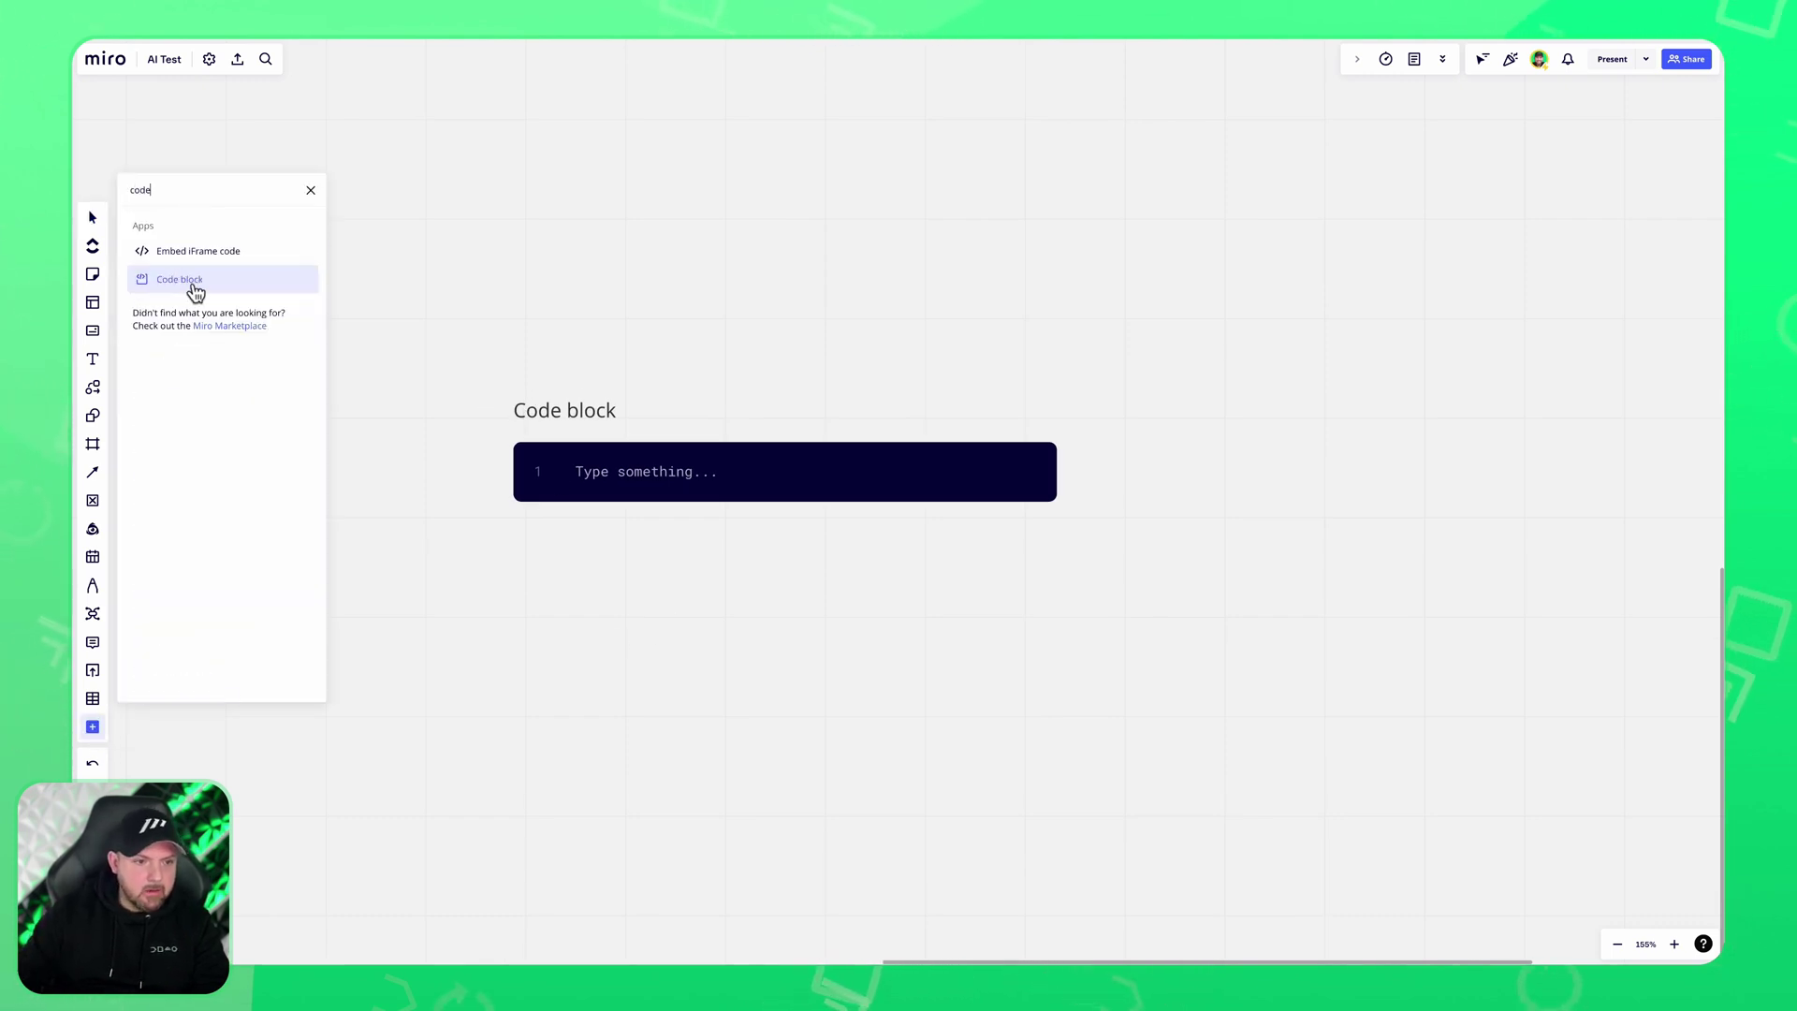
{"action": "left_click", "coordinate": [150, 286]}
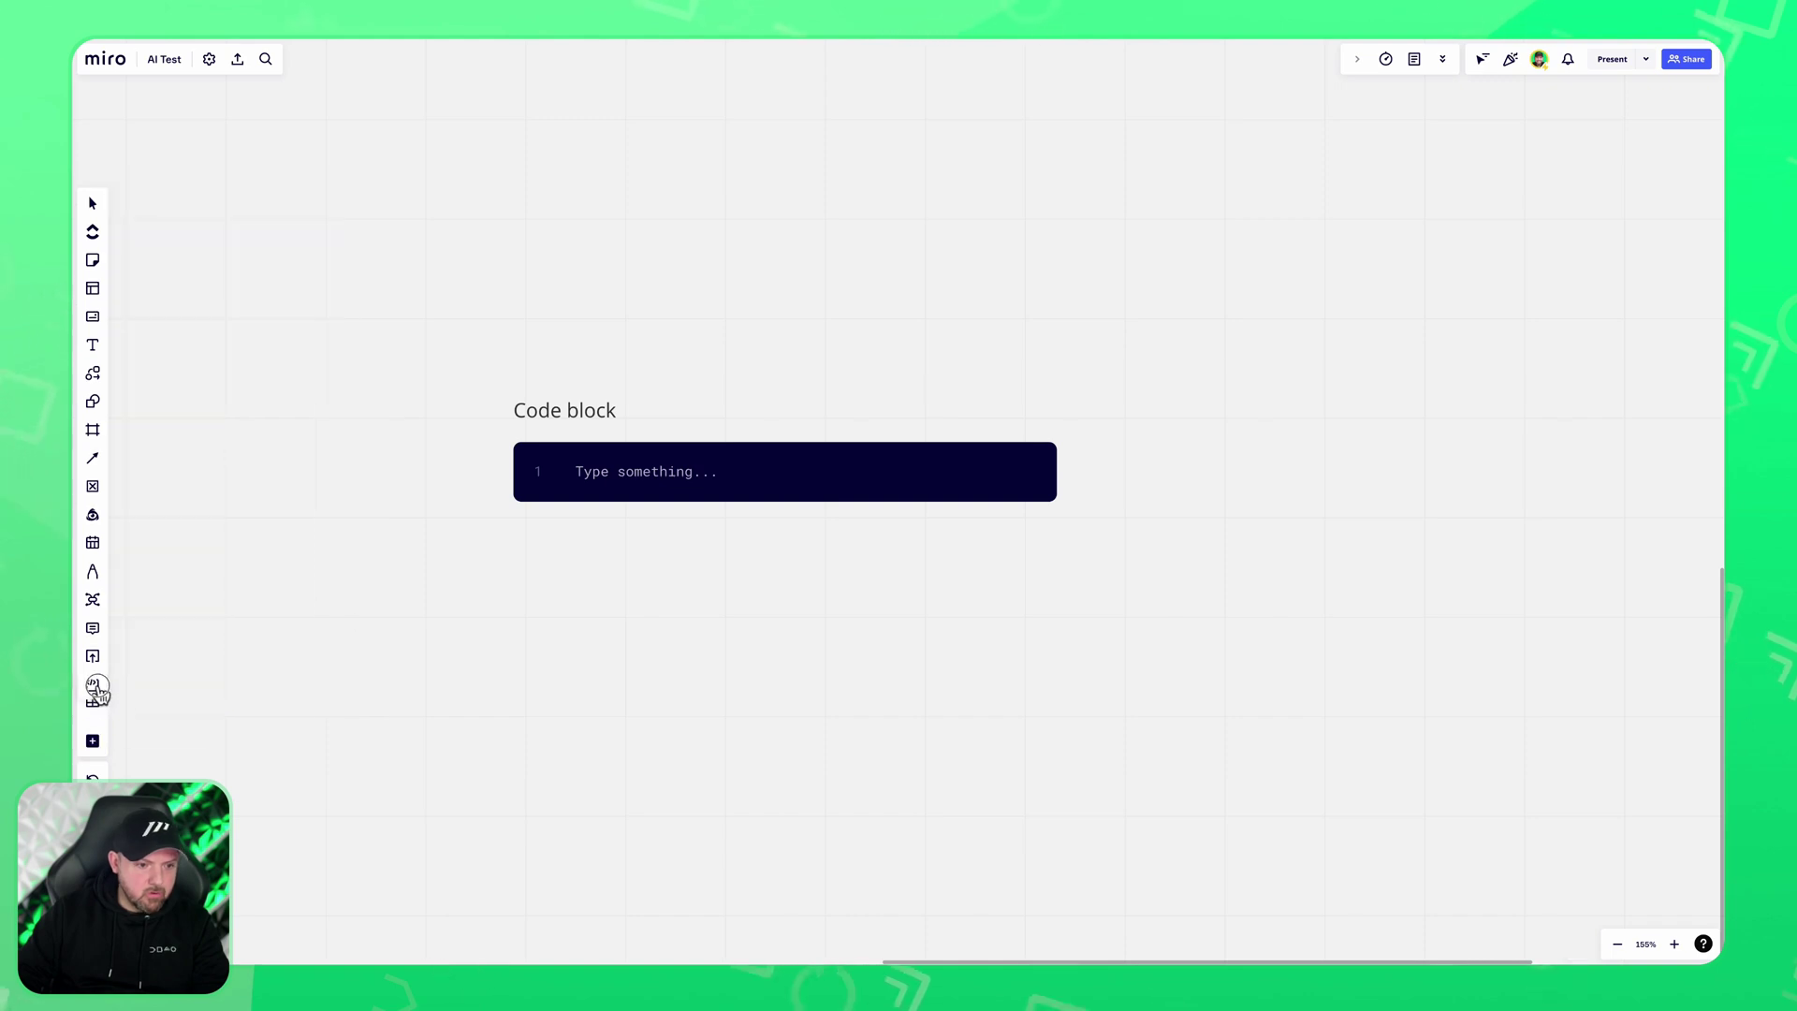
Try placing a second code block below the existing one, and undo it.
{"action": "left_click", "coordinate": [105, 719]}
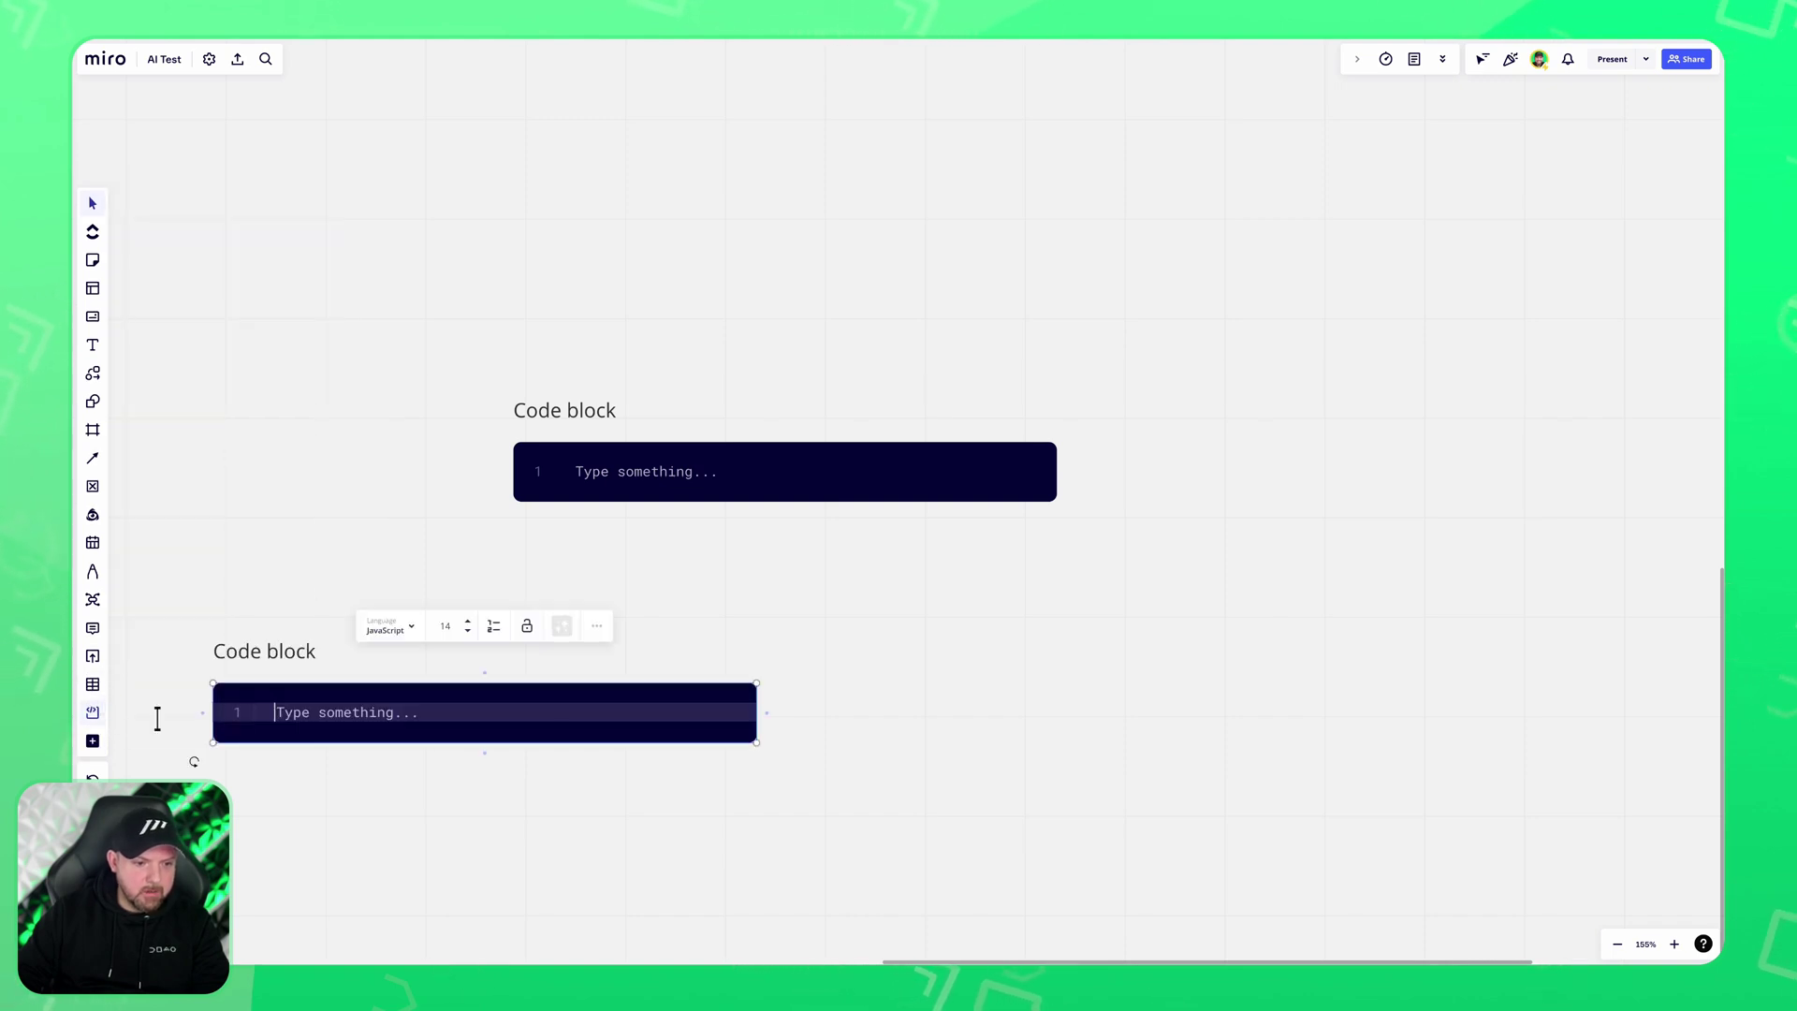
{"action": "left_click", "coordinate": [316, 621]}
{"action": "key", "text": "ctrl+z"}
{"action": "left_click", "coordinate": [635, 484]}
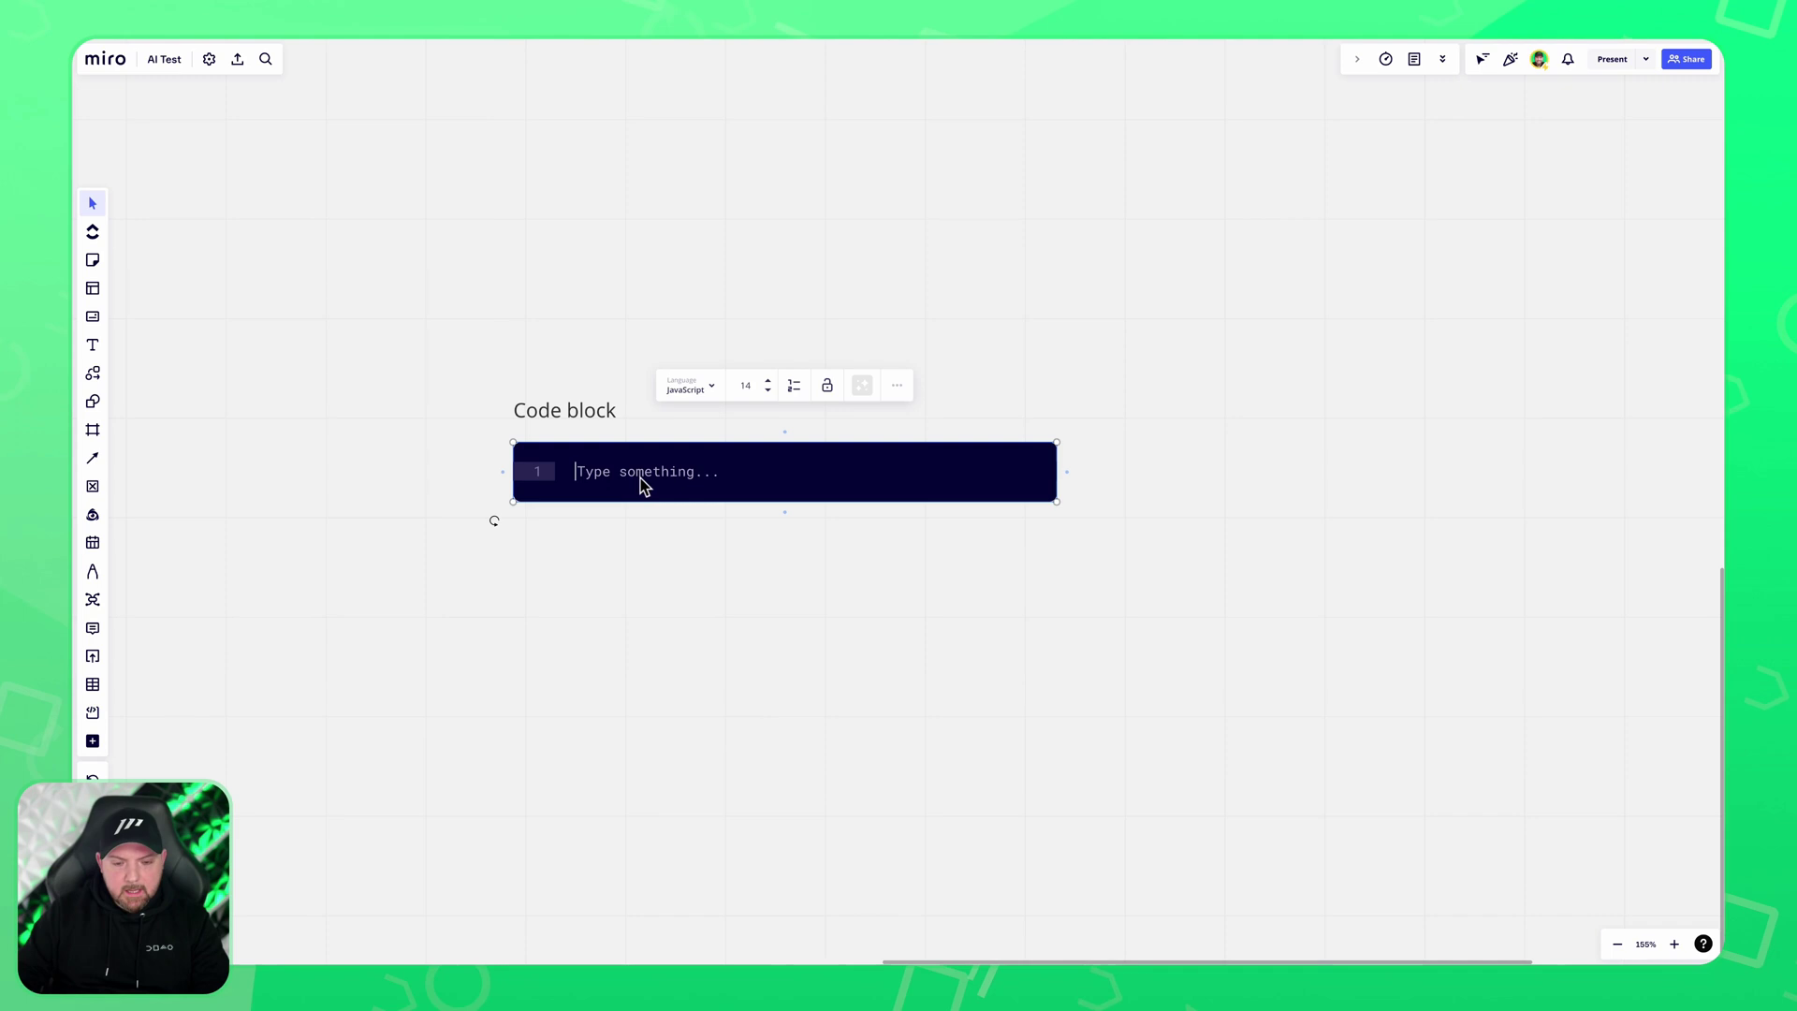
{"action": "type", "text": "Build a w"}
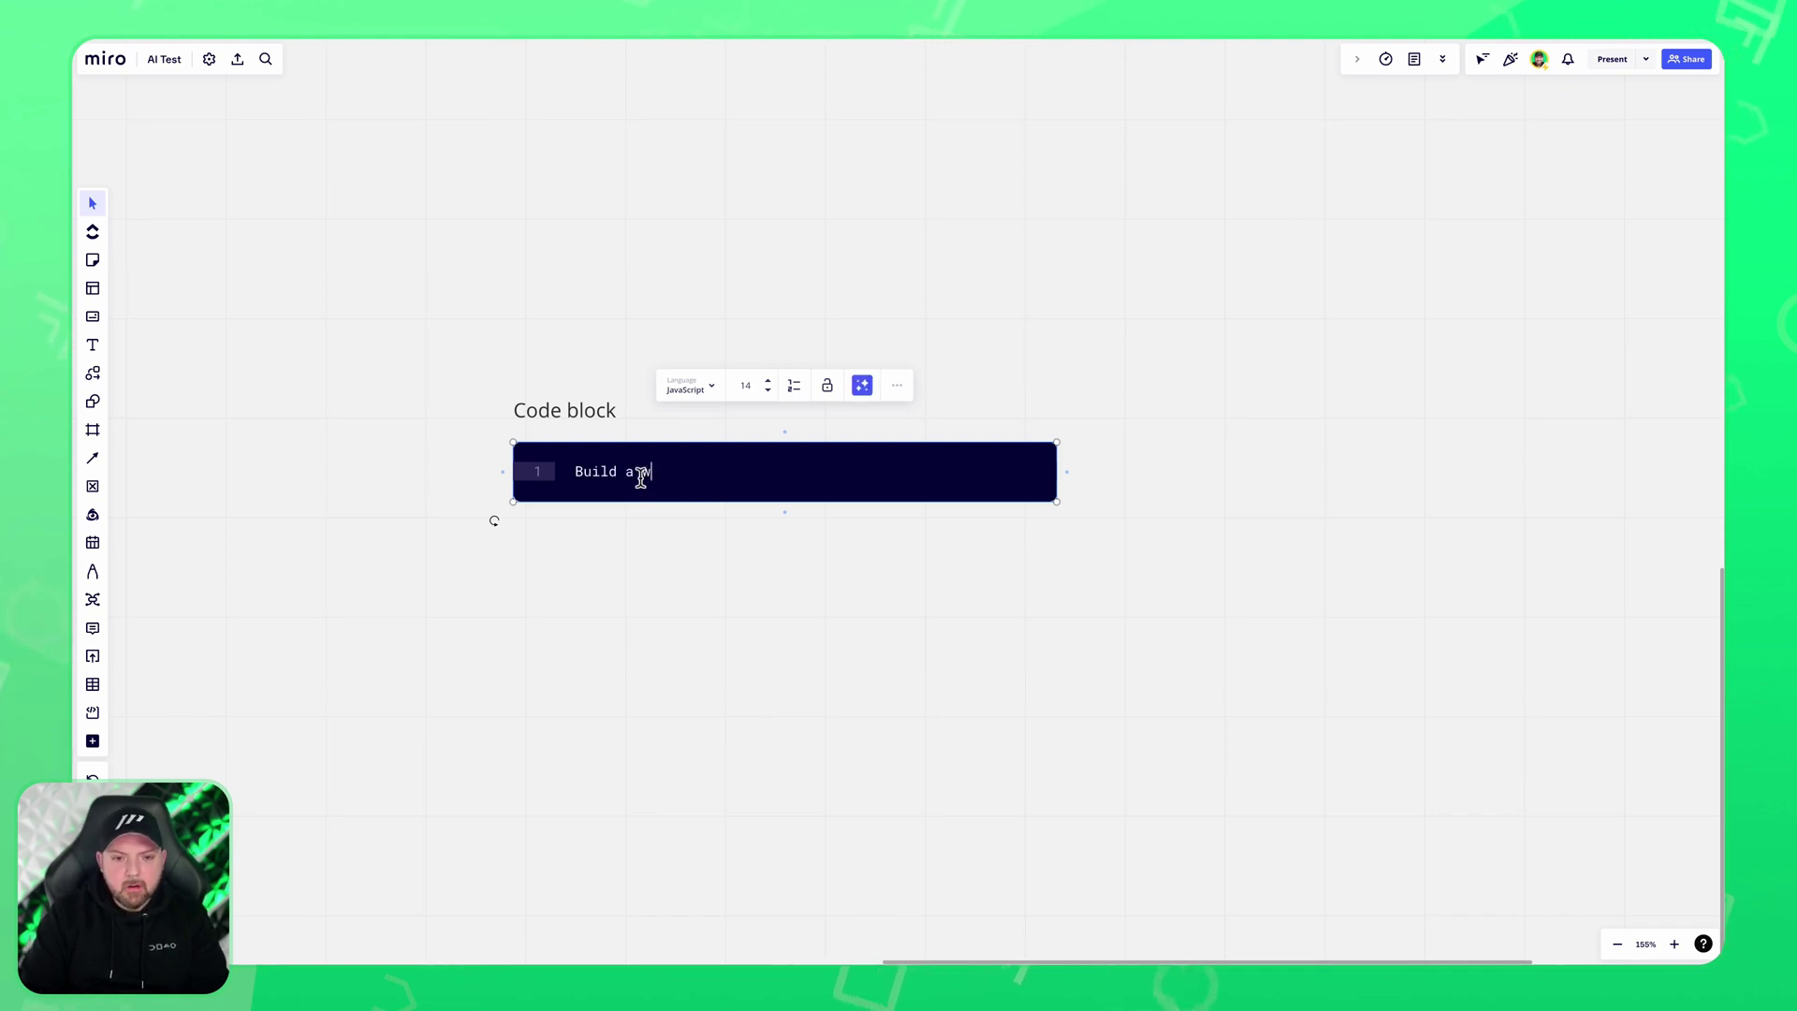
{"action": "type", "text": "ebdsi"}
{"action": "key", "text": "BackSpace"}
{"action": "key", "text": "BackSpace"}
{"action": "key", "text": "BackSpace"}
{"action": "type", "text": "site that shows"}
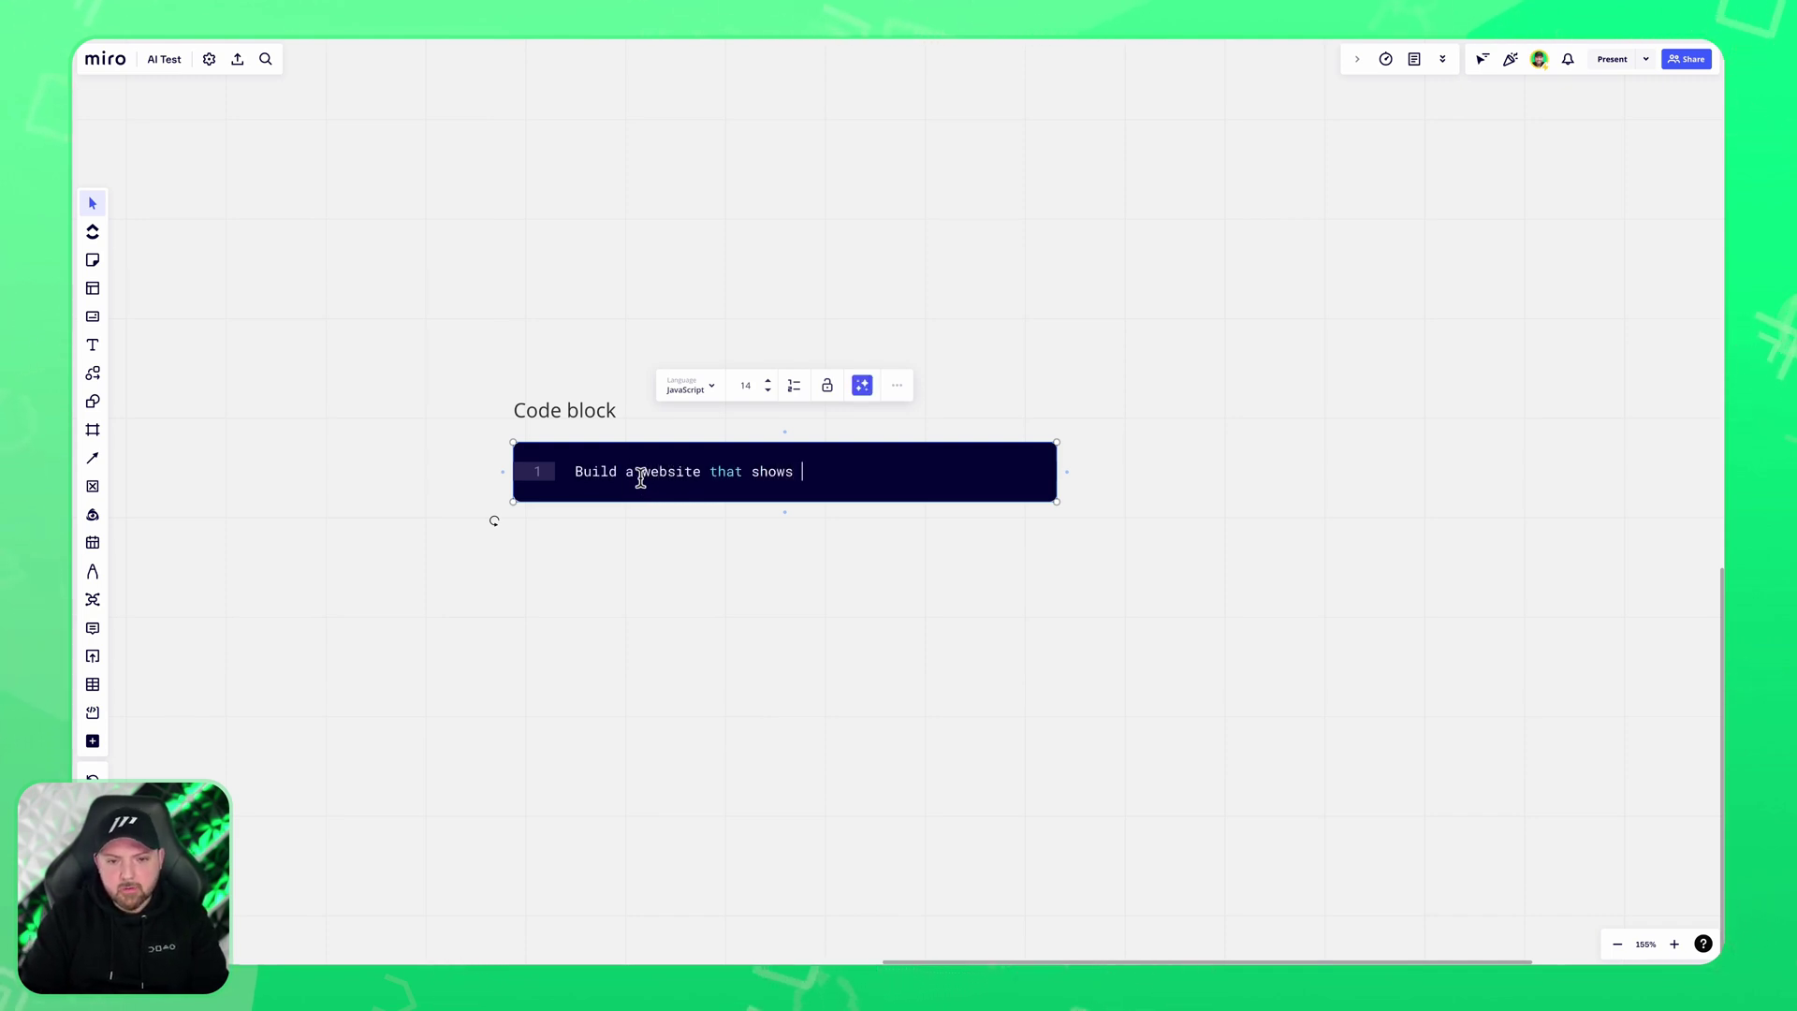
{"action": "type", "text": " a button with the tex"}
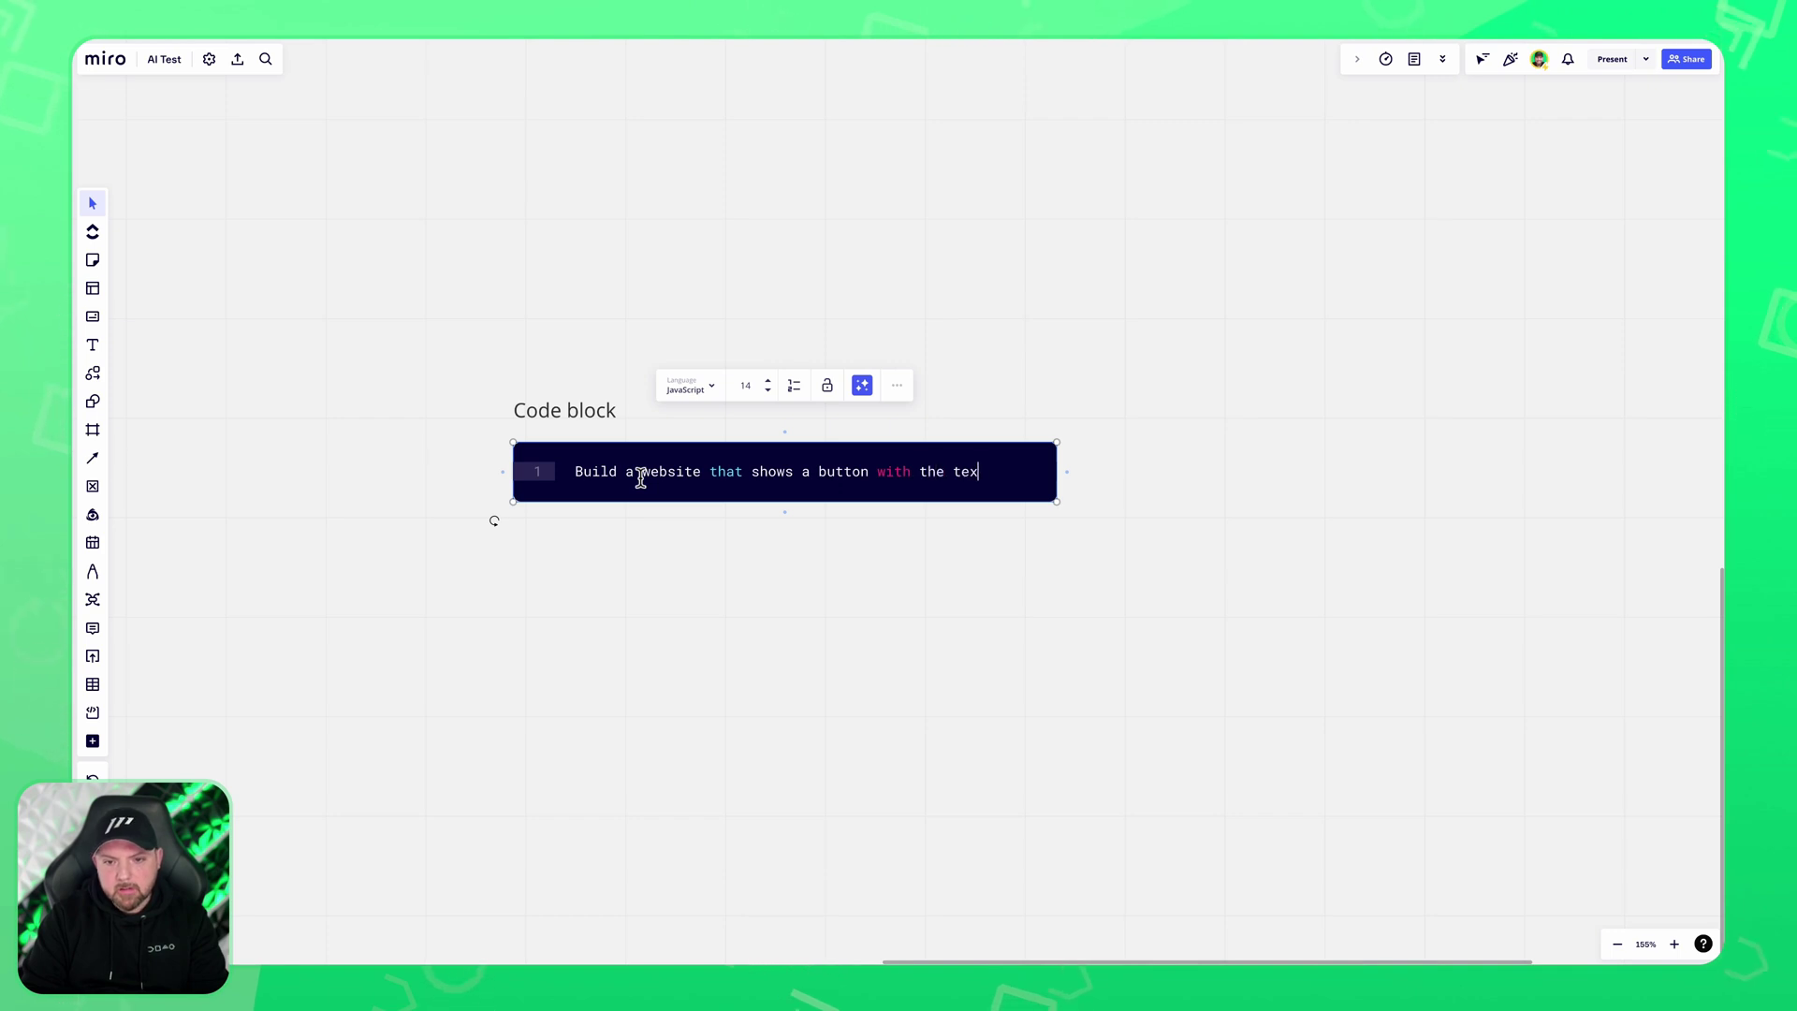
{"action": "type", "text": "t \"Hello World\" t"}
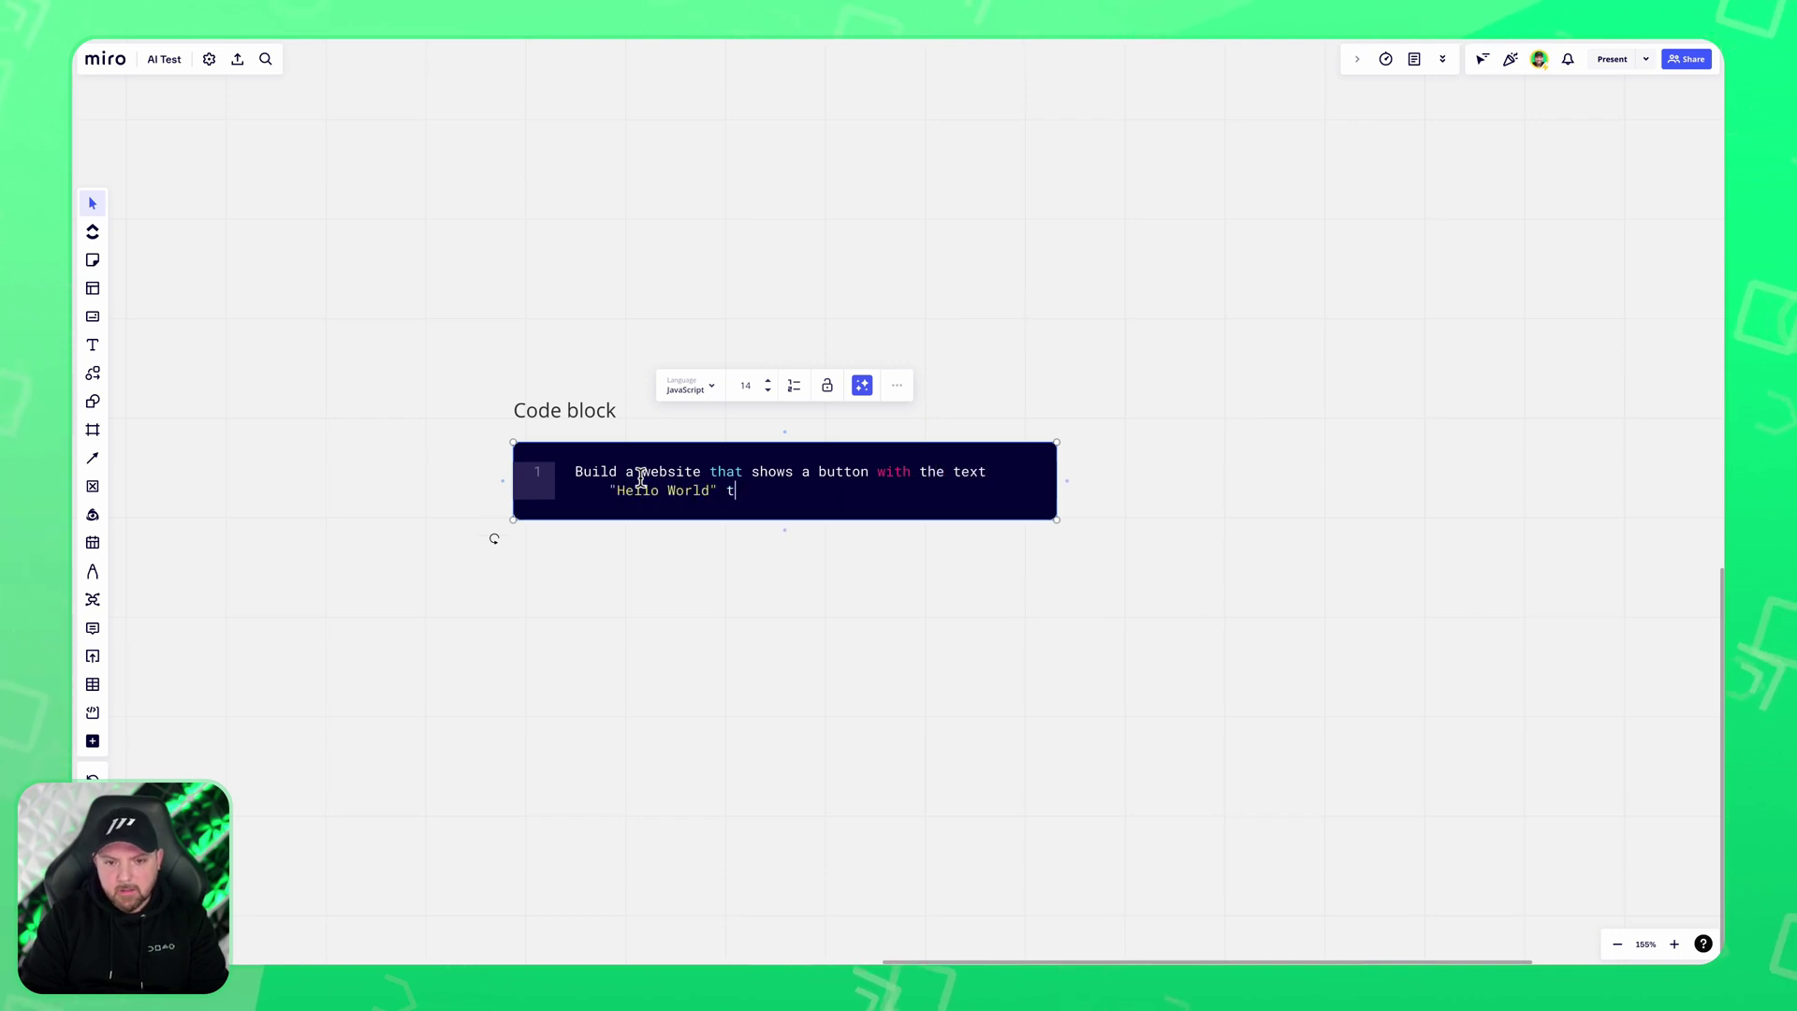
{"action": "type", "text": "hat links to https:"}
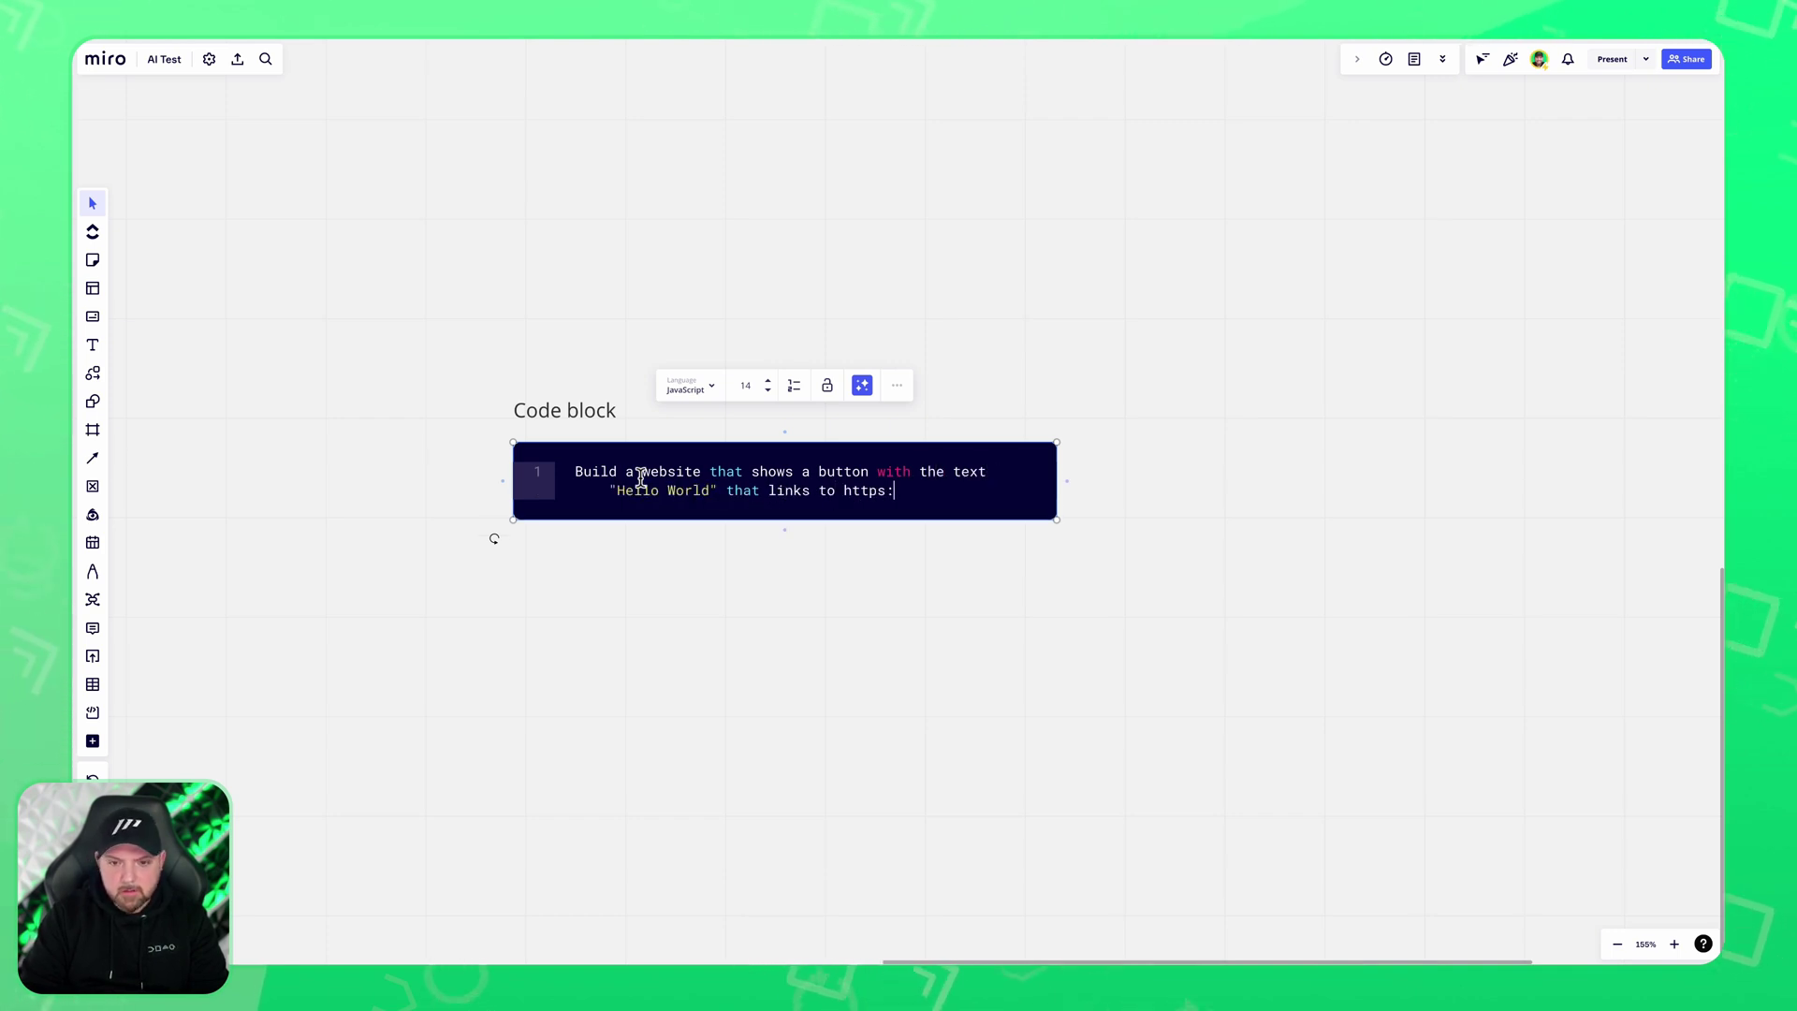
{"action": "type", "text": "://paperlessmovement.com"}
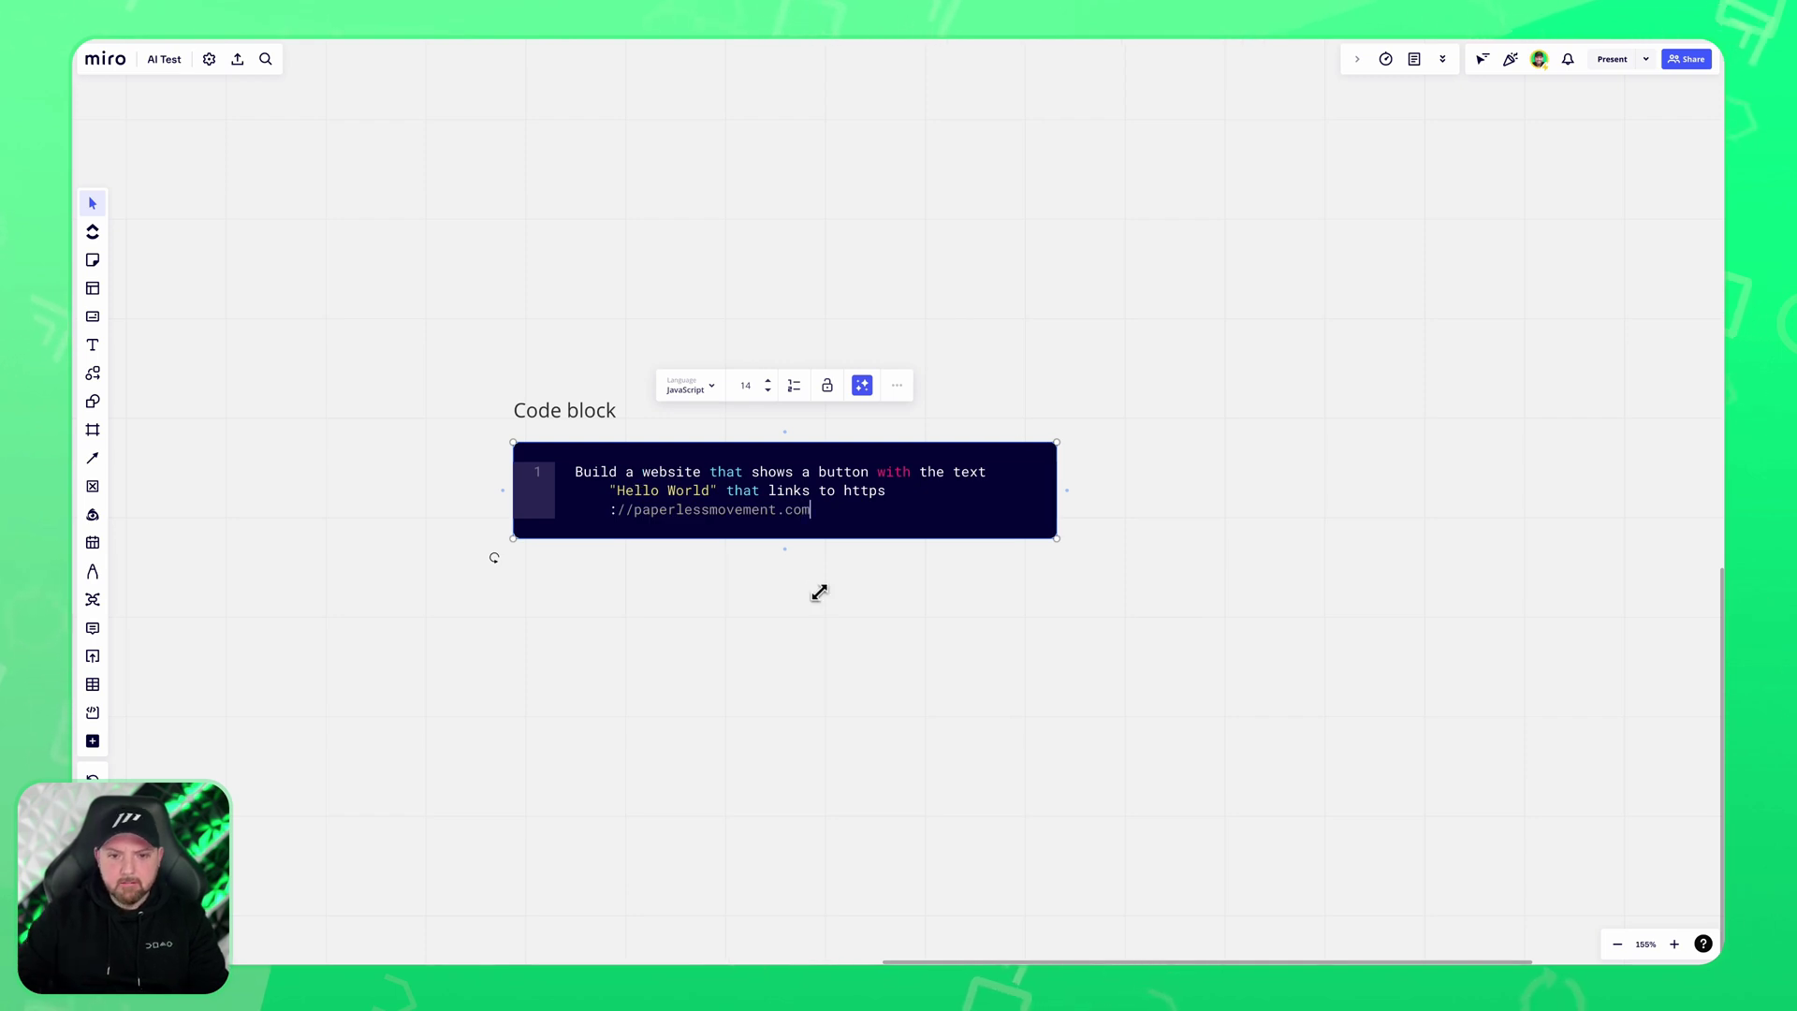
{"action": "key", "text": "Escape"}
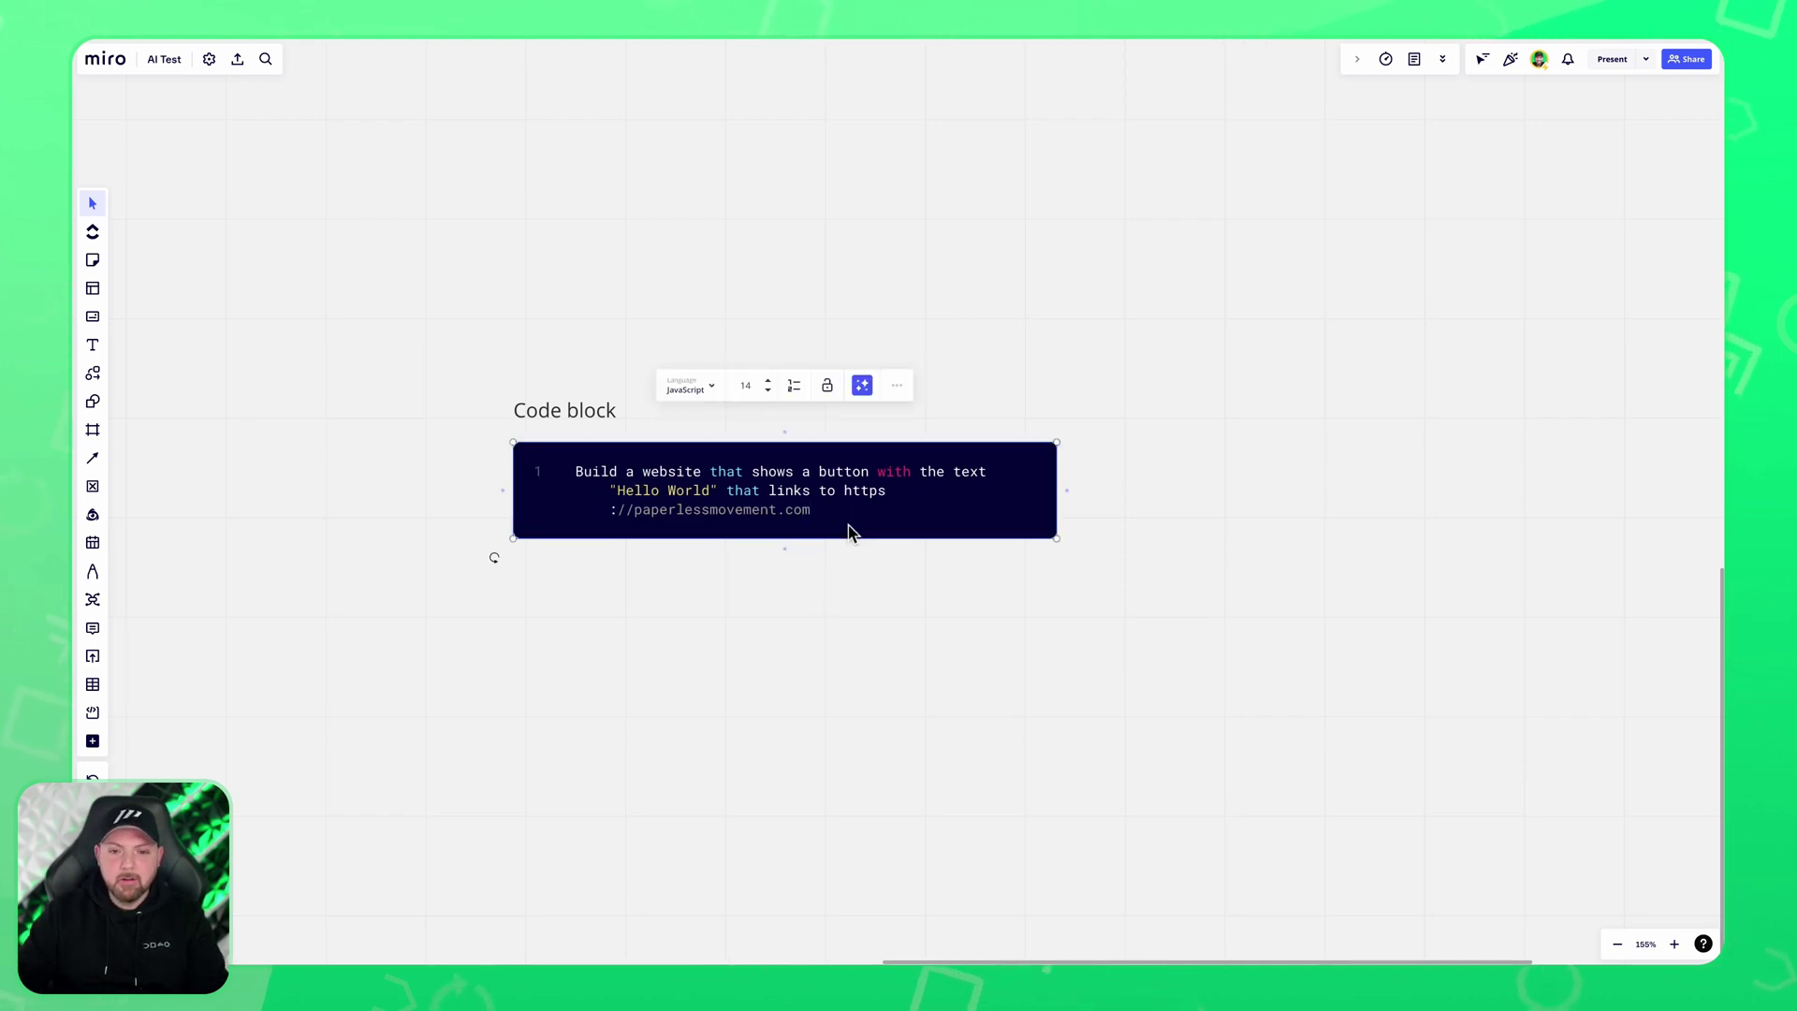
Generate code from the natural-language prompt in the code block with Miro AI.
{"action": "left_click", "coordinate": [862, 387]}
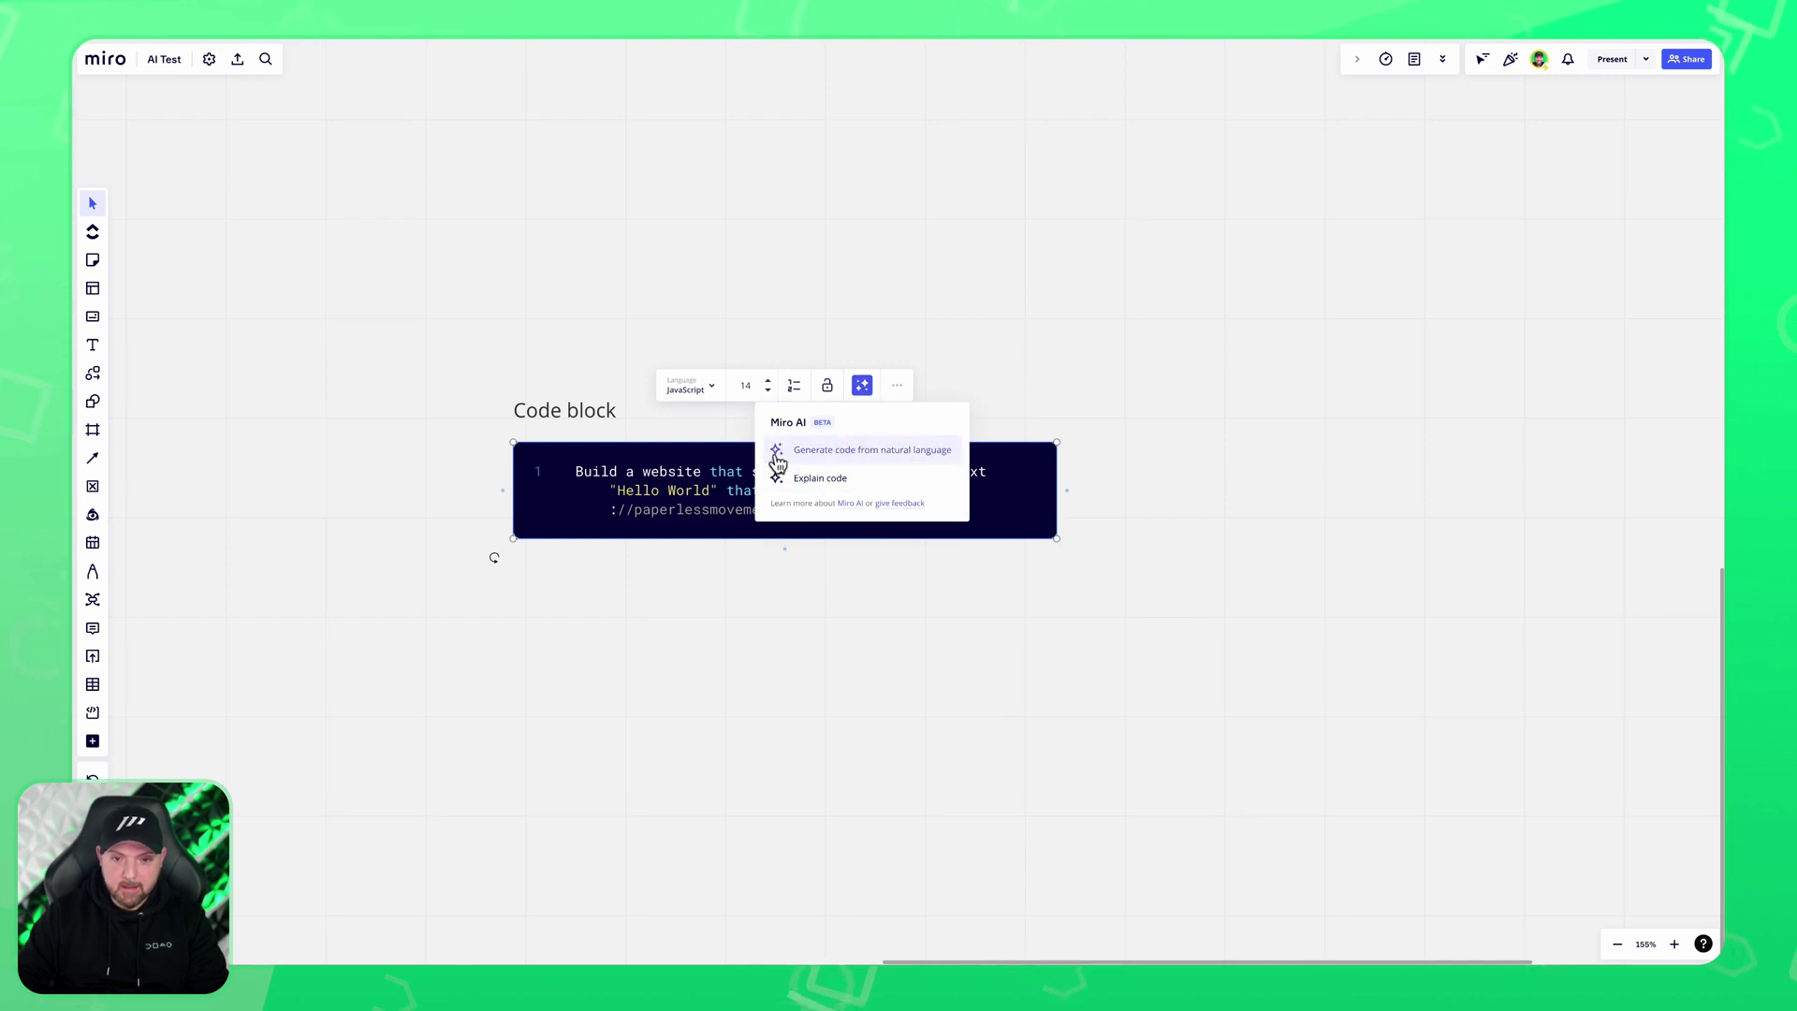
{"action": "left_click", "coordinate": [923, 460]}
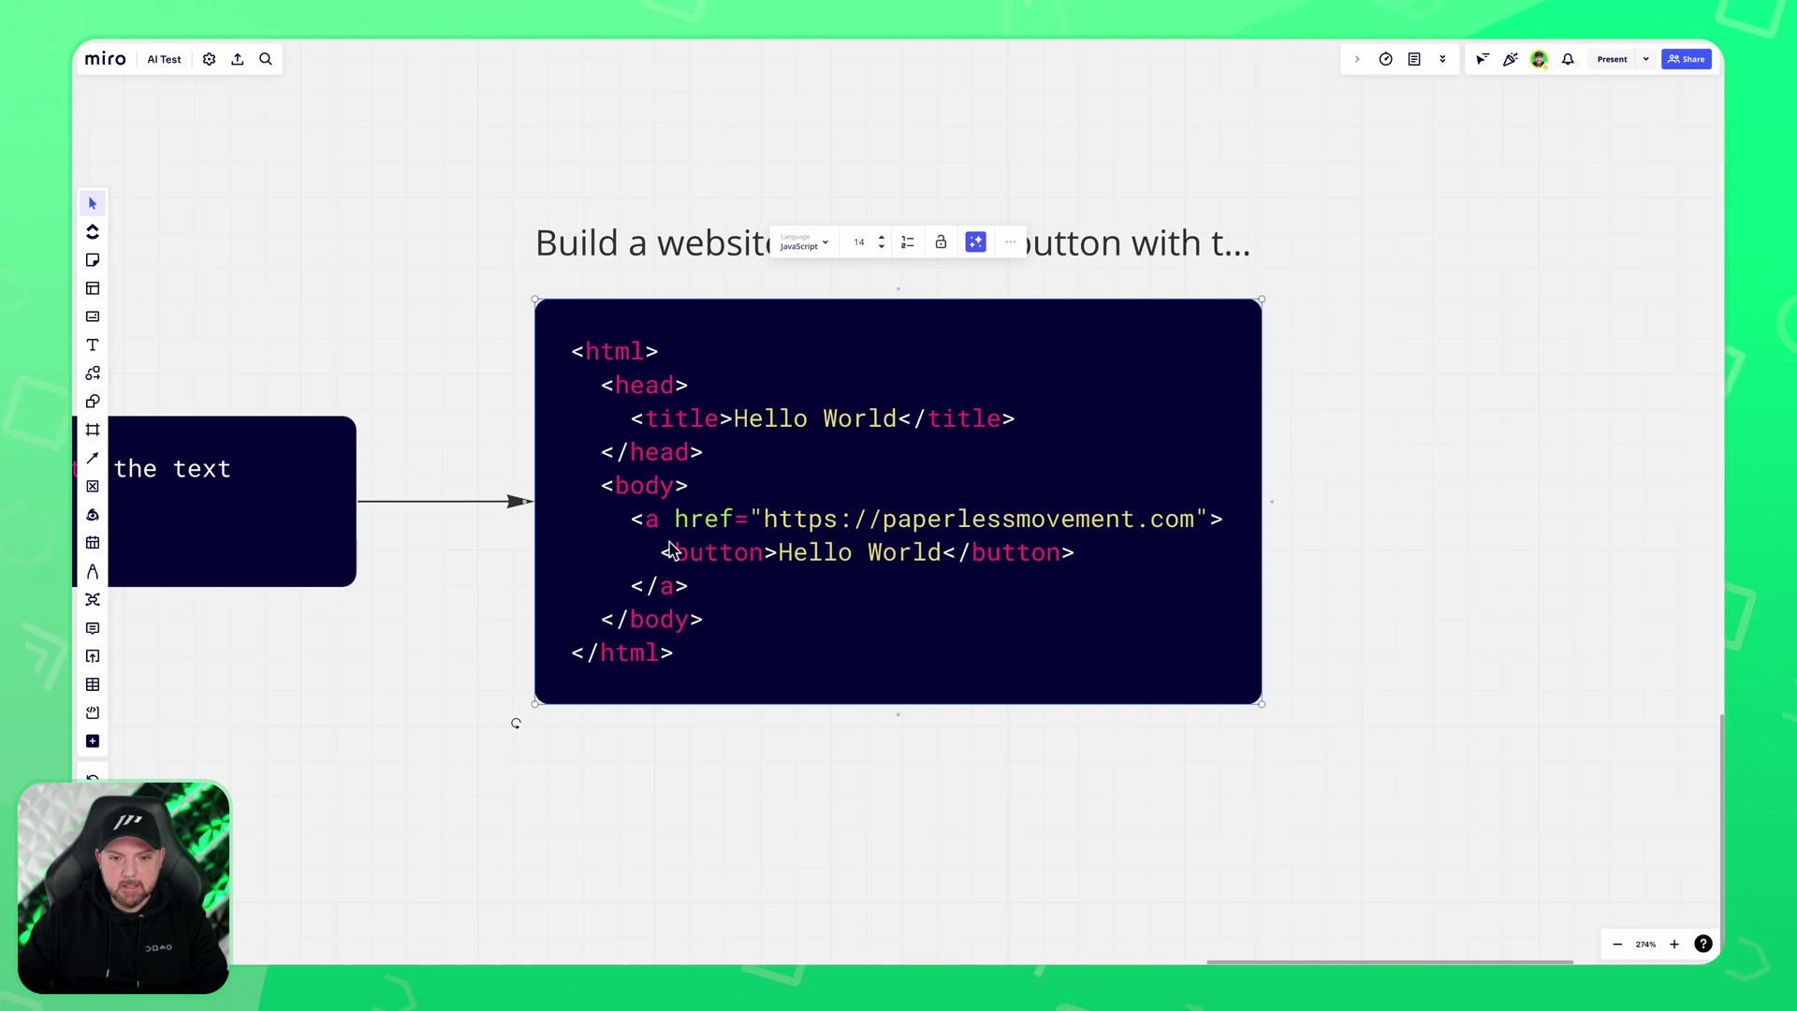
{"action": "left_click", "coordinate": [729, 555]}
{"action": "left_click", "coordinate": [1284, 518]}
{"action": "left_click_drag", "start_coordinate": [852, 791], "coordinate": [1192, 755]}
{"action": "scroll", "coordinate": [1188, 755], "scroll_direction": "down", "scroll_amount": 3}
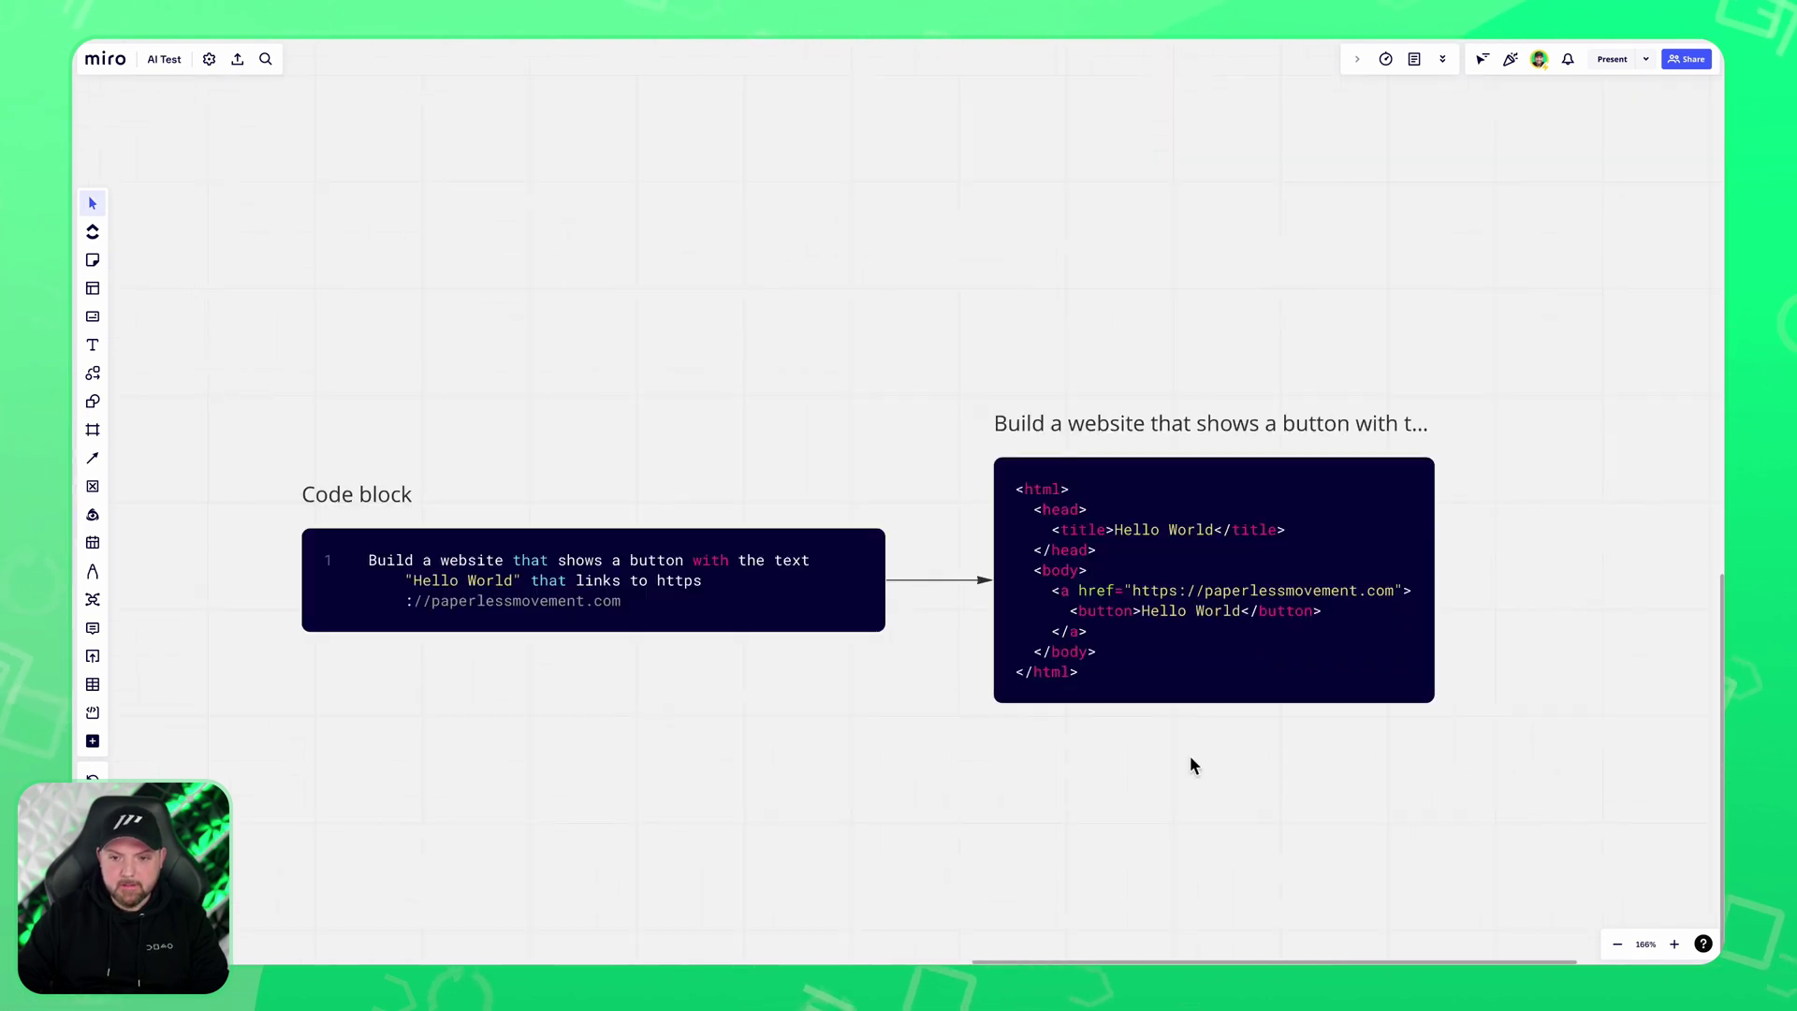
Have Miro AI explain the generated HTML code.
{"action": "left_click", "coordinate": [1151, 552]}
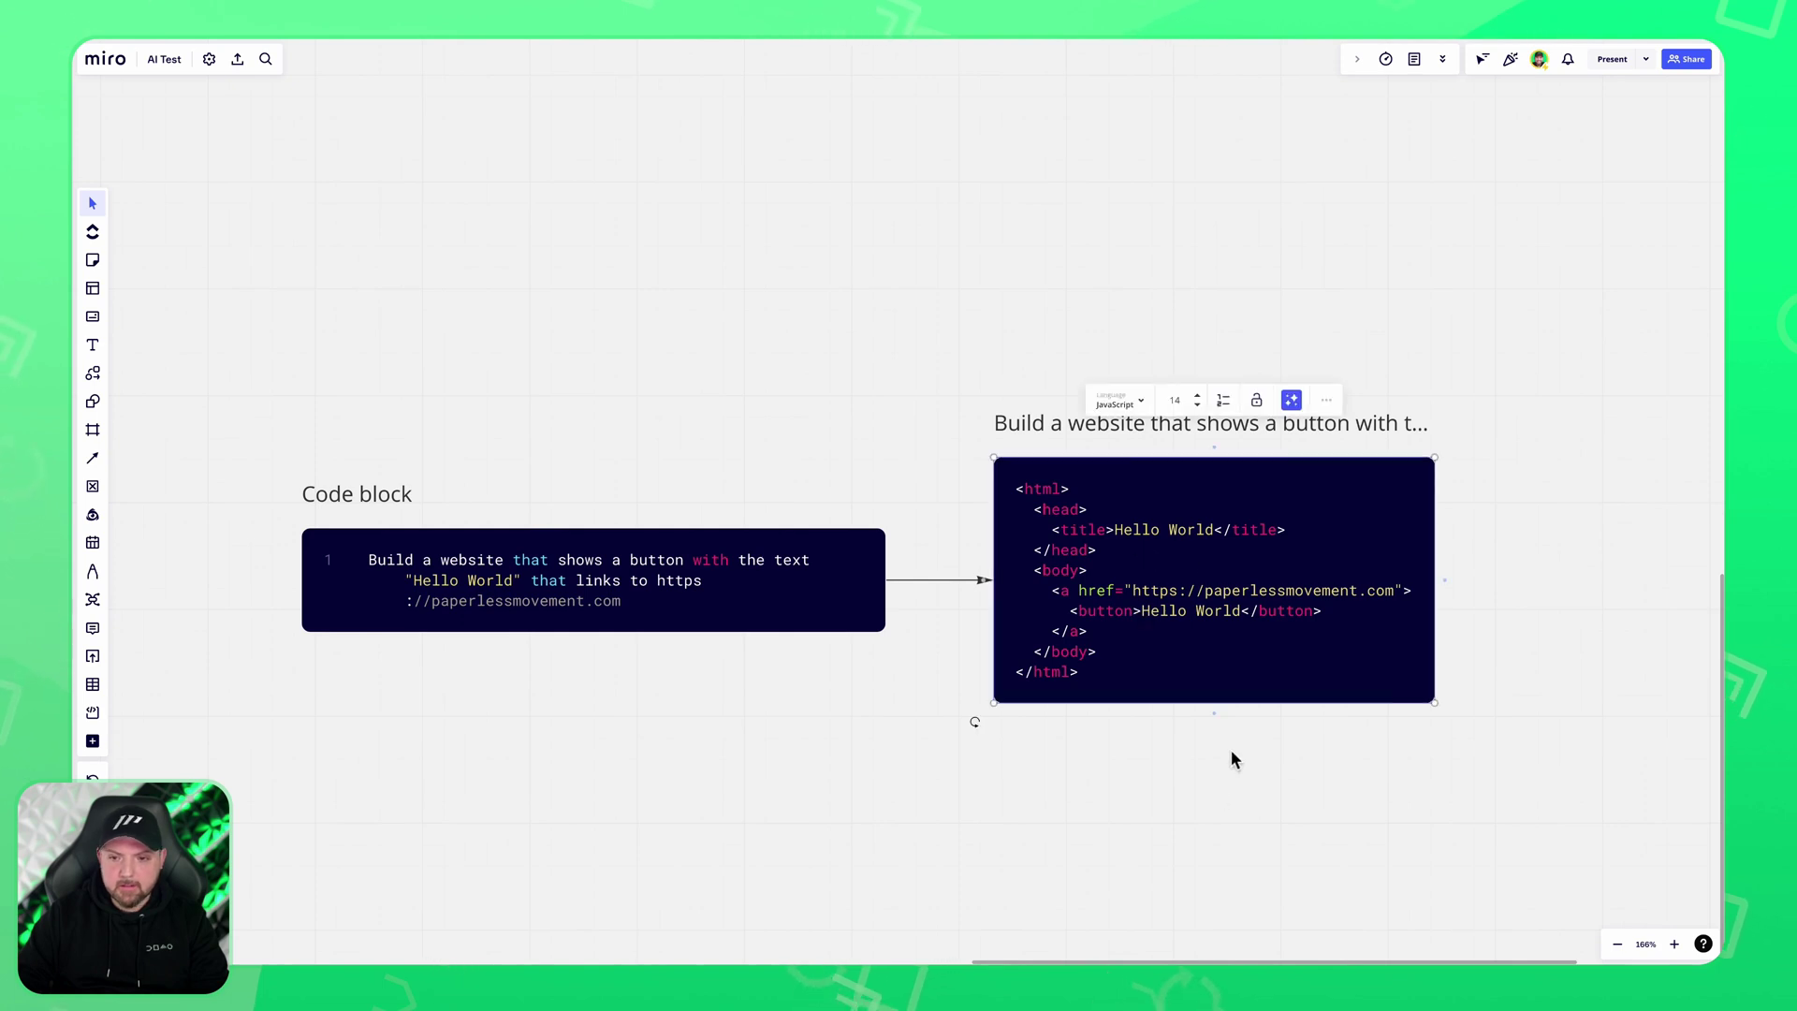
{"action": "left_click_drag", "start_coordinate": [1232, 754], "coordinate": [827, 721]}
{"action": "left_click", "coordinate": [846, 553]}
{"action": "left_click", "coordinate": [1101, 520]}
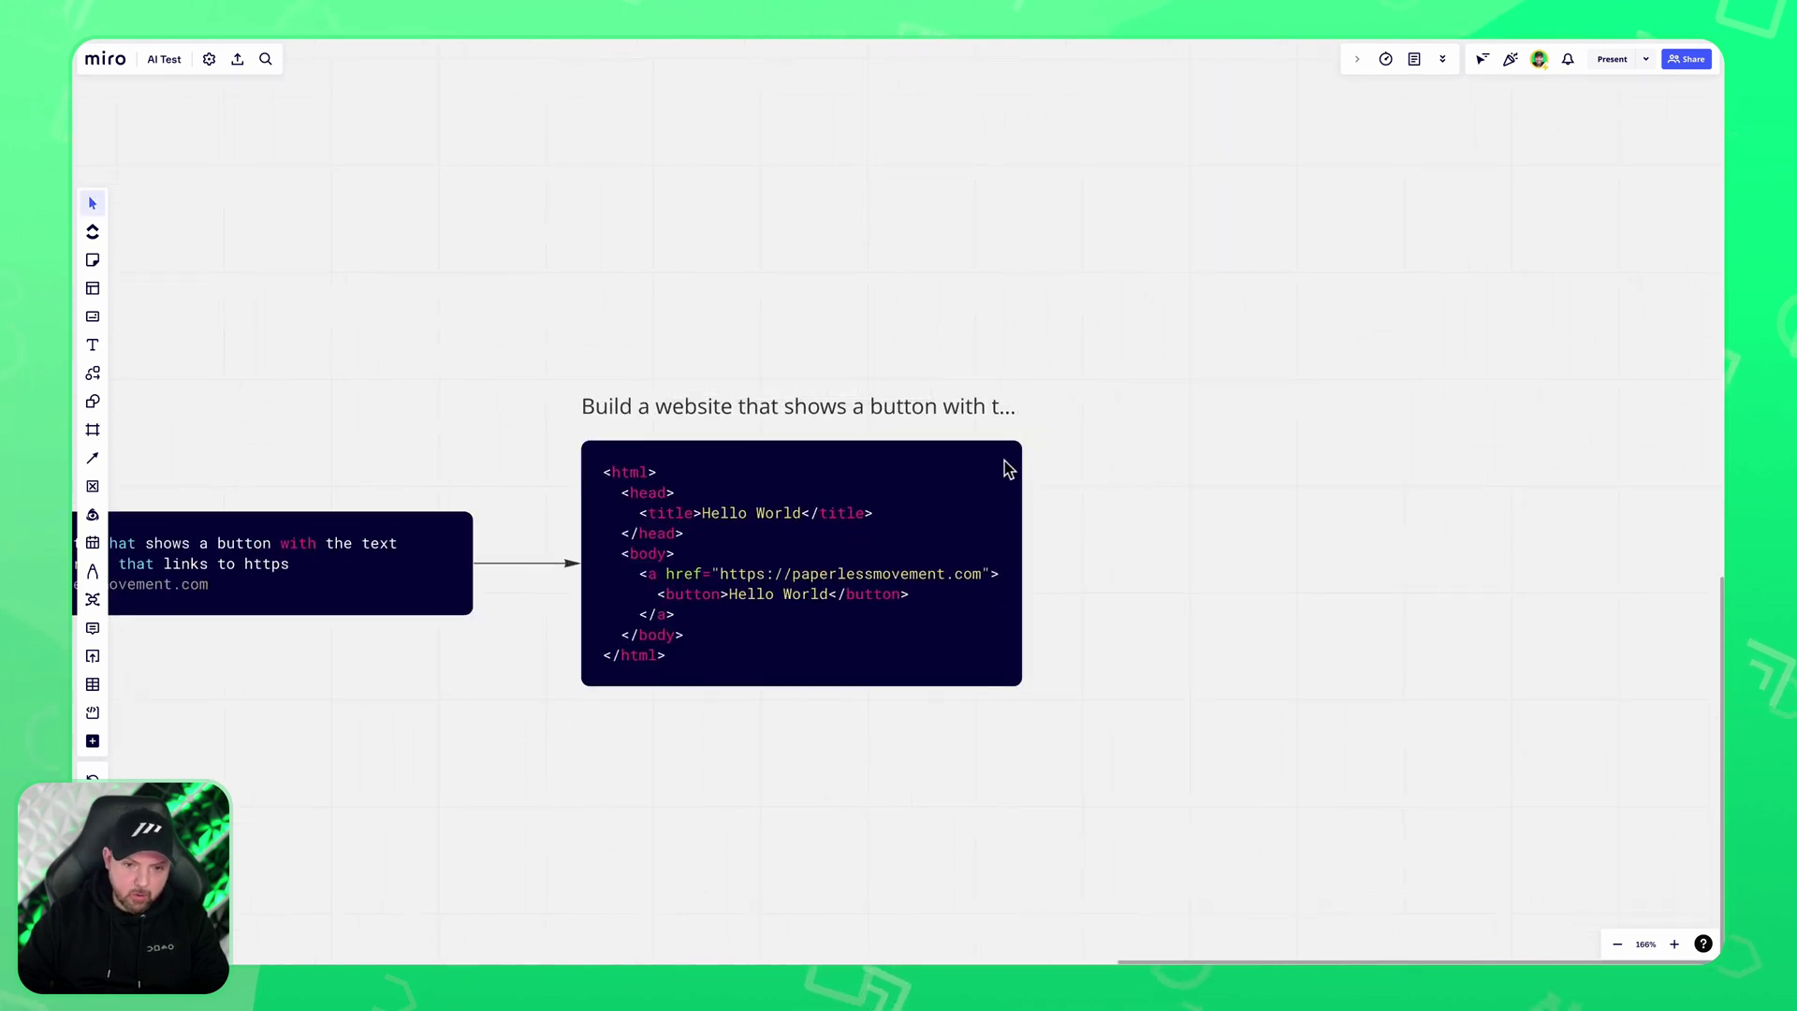
{"action": "left_click", "coordinate": [1004, 465]}
{"action": "left_click", "coordinate": [877, 384]}
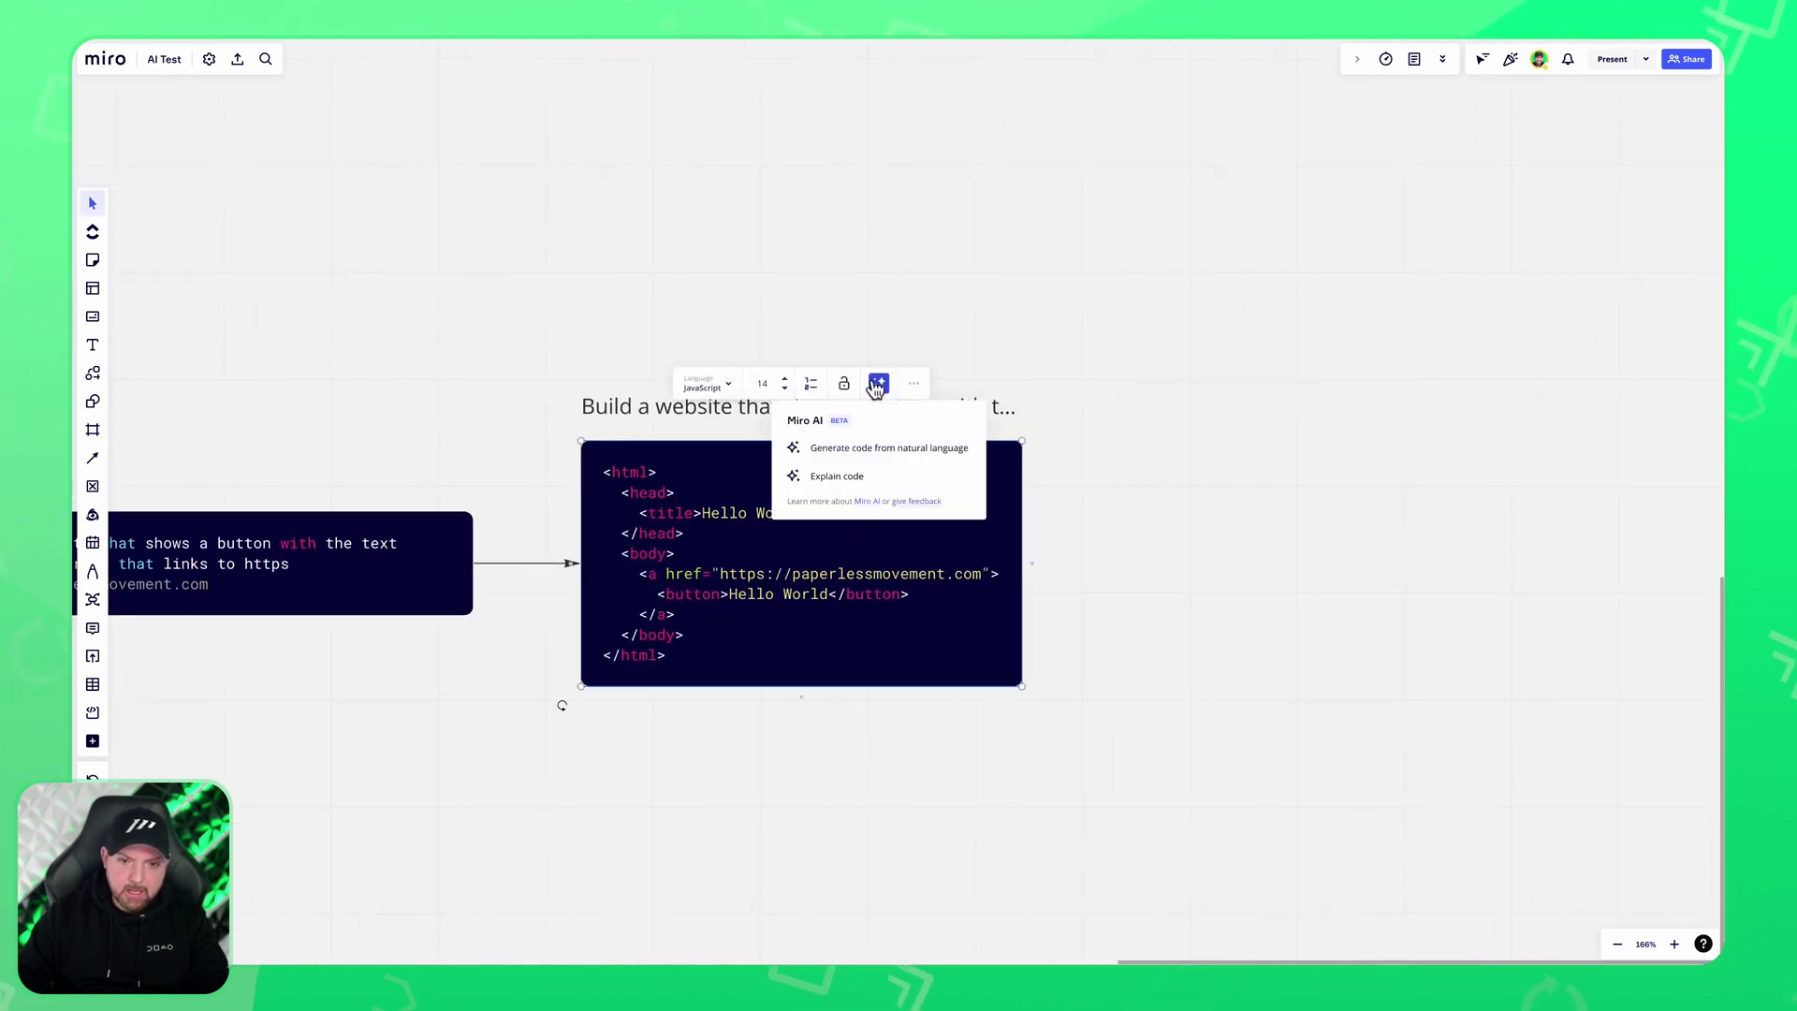
{"action": "left_click", "coordinate": [895, 477]}
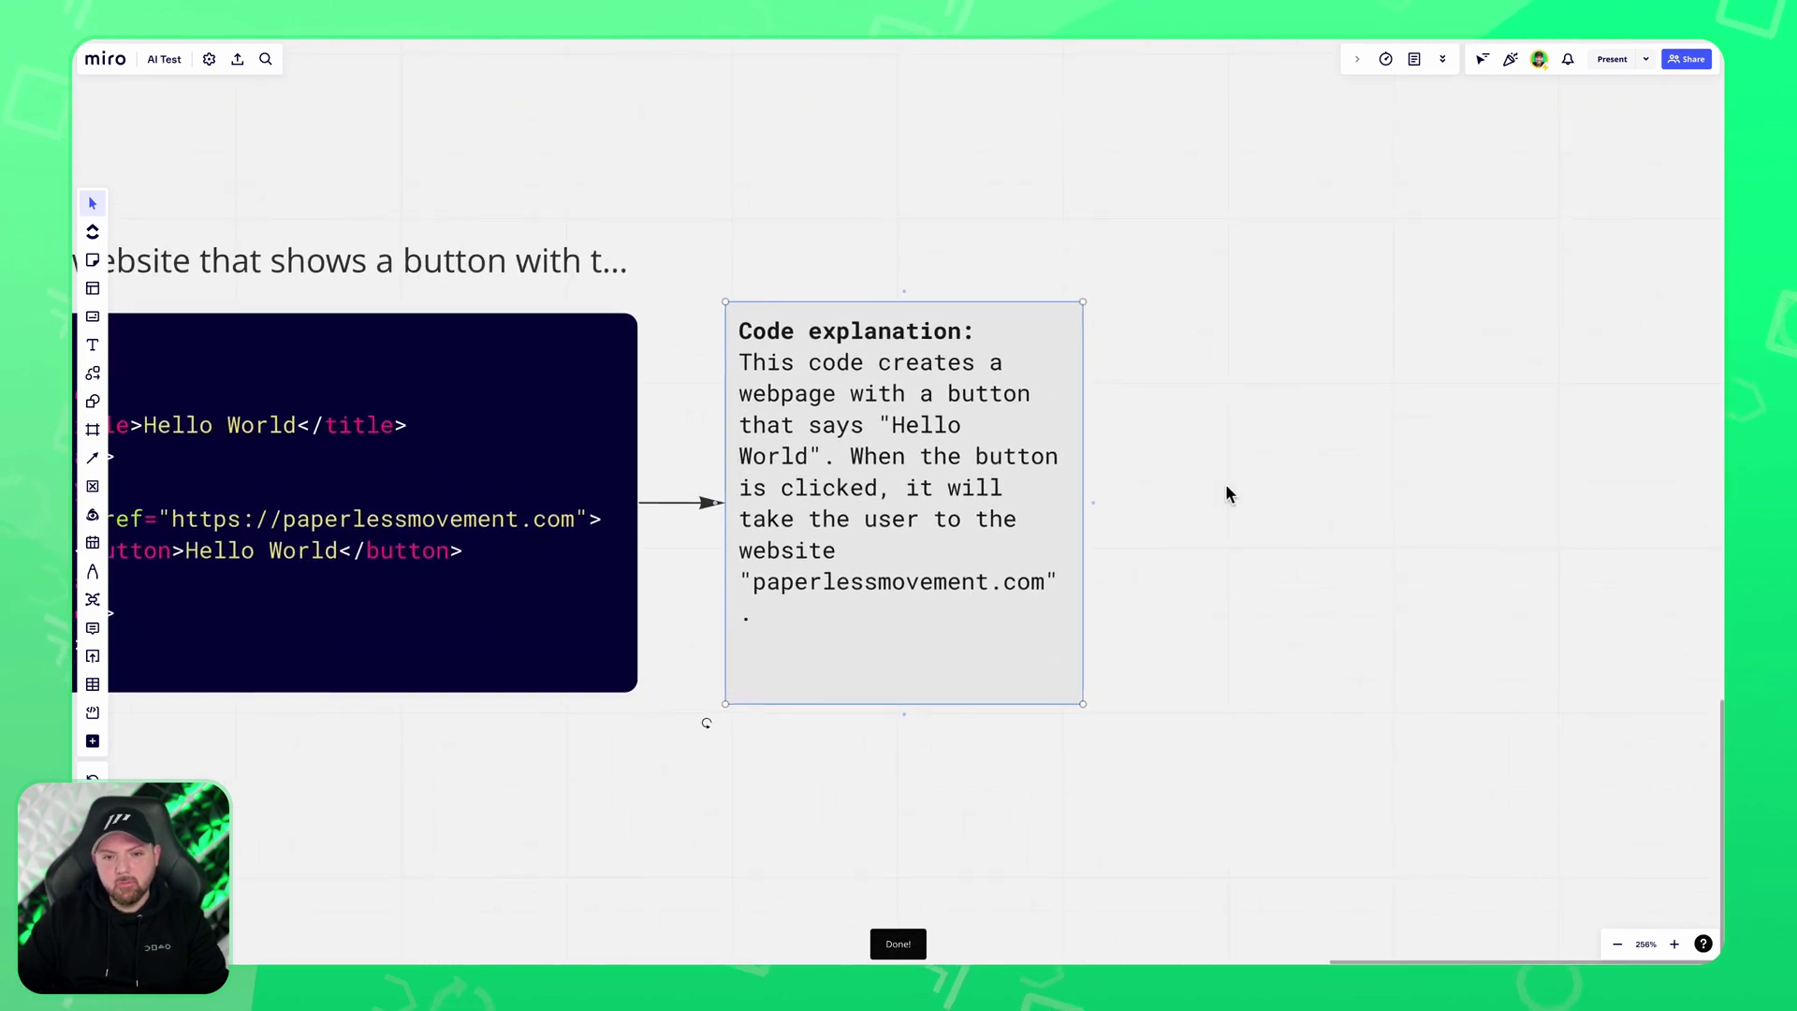
Move the prompt's code block slightly closer to the generated HTML code block.
{"action": "left_click_drag", "start_coordinate": [599, 713], "coordinate": [971, 709]}
{"action": "scroll", "coordinate": [970, 702], "scroll_direction": "down", "scroll_amount": 2}
{"action": "scroll", "coordinate": [968, 700], "scroll_direction": "left", "scroll_amount": 5}
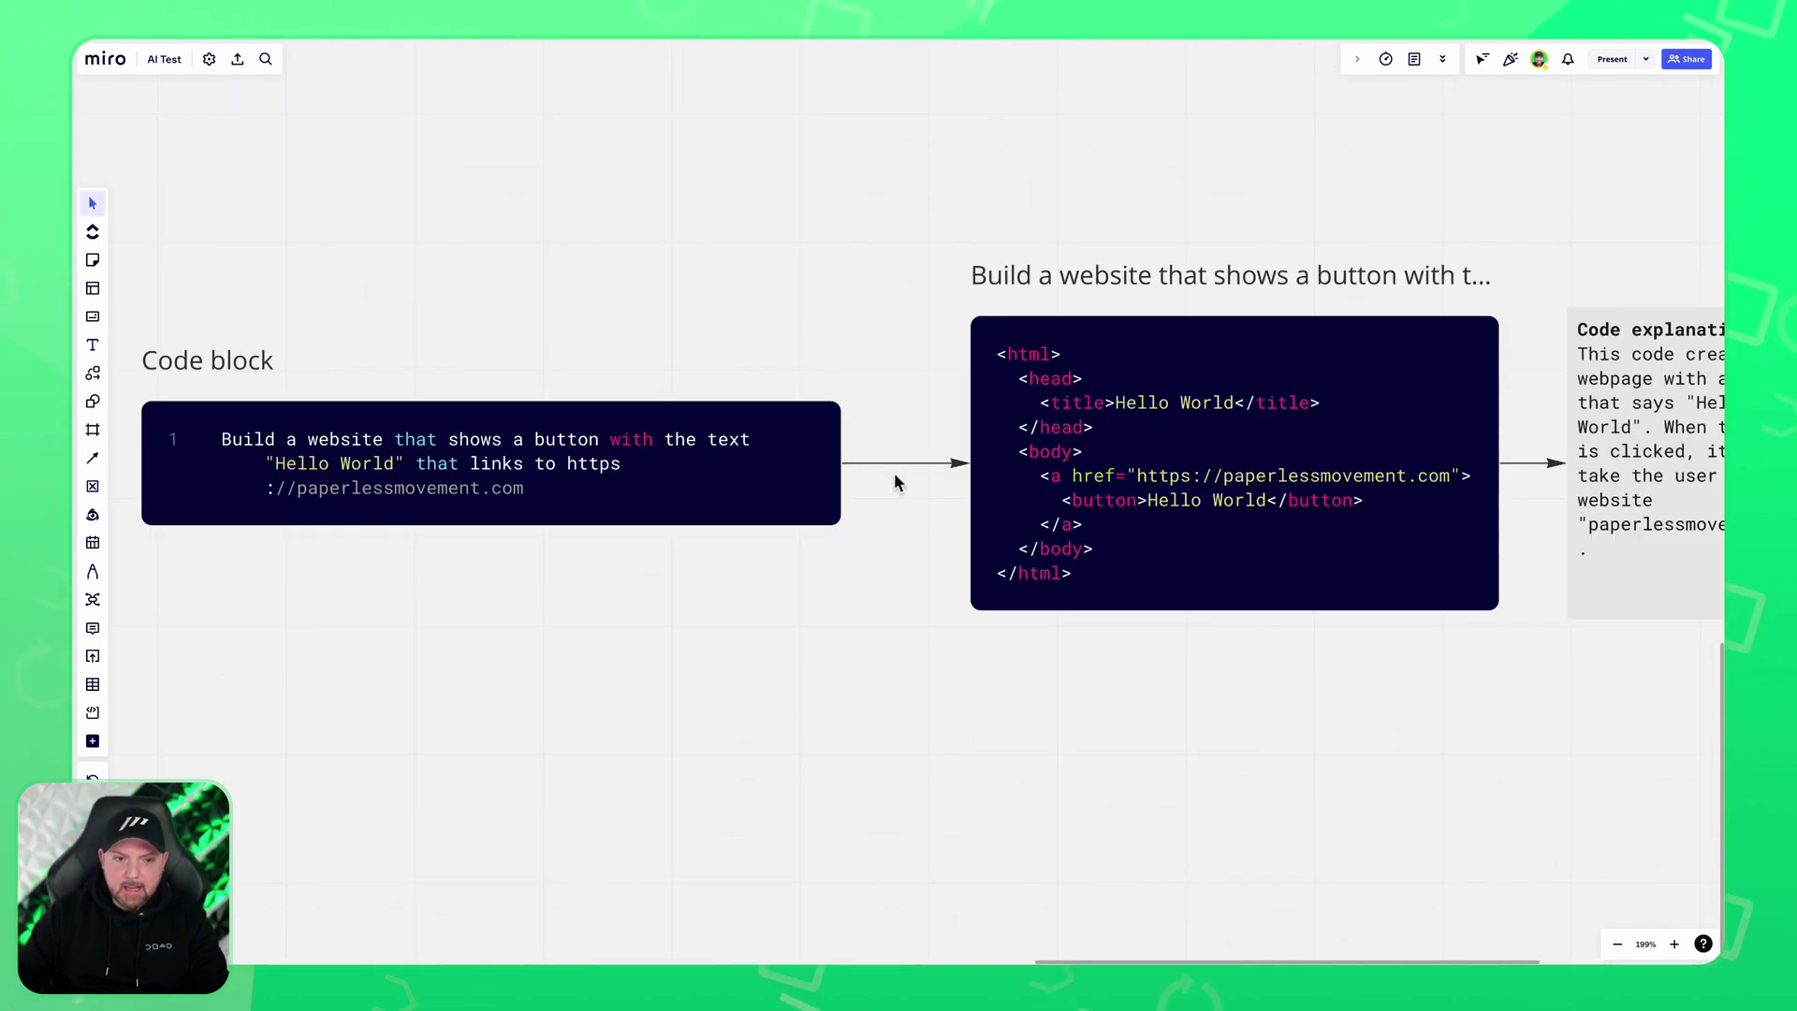
{"action": "left_click", "coordinate": [566, 481]}
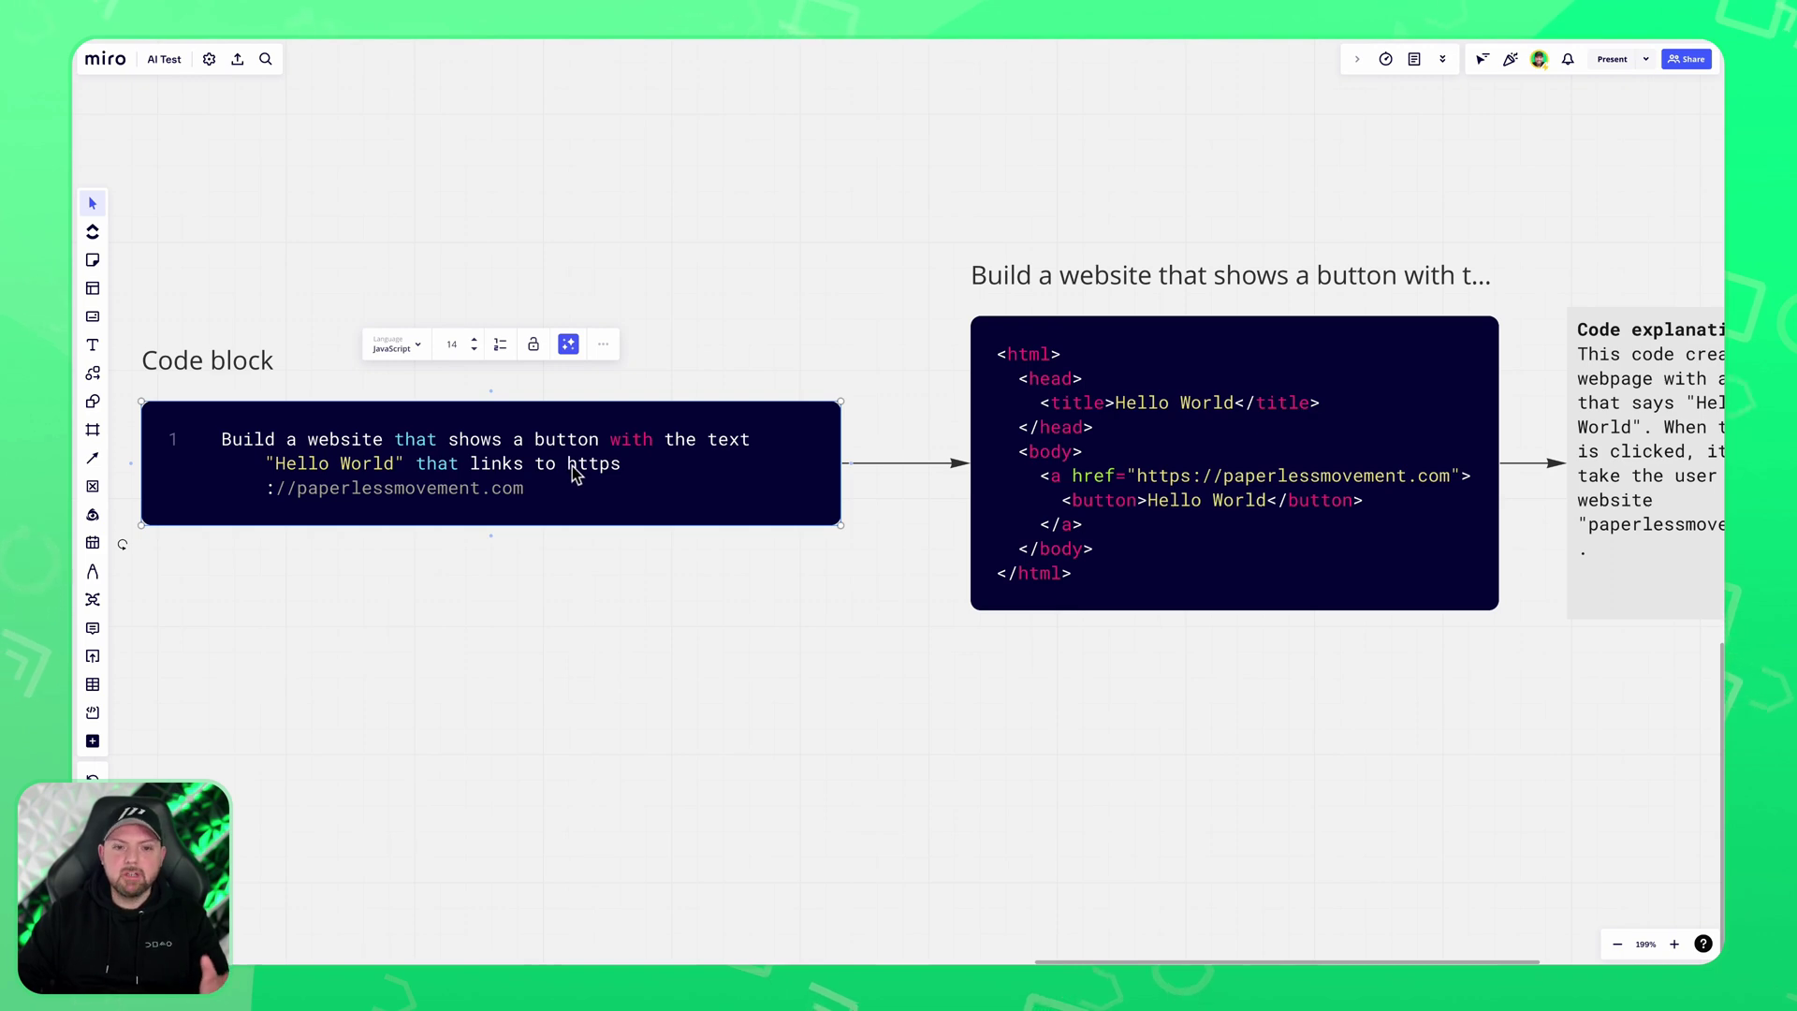
{"action": "left_click_drag", "start_coordinate": [573, 474], "coordinate": [624, 475]}
Examine the generated HTML code block, its title and the code explanation connected to it.
{"action": "left_click", "coordinate": [1144, 482]}
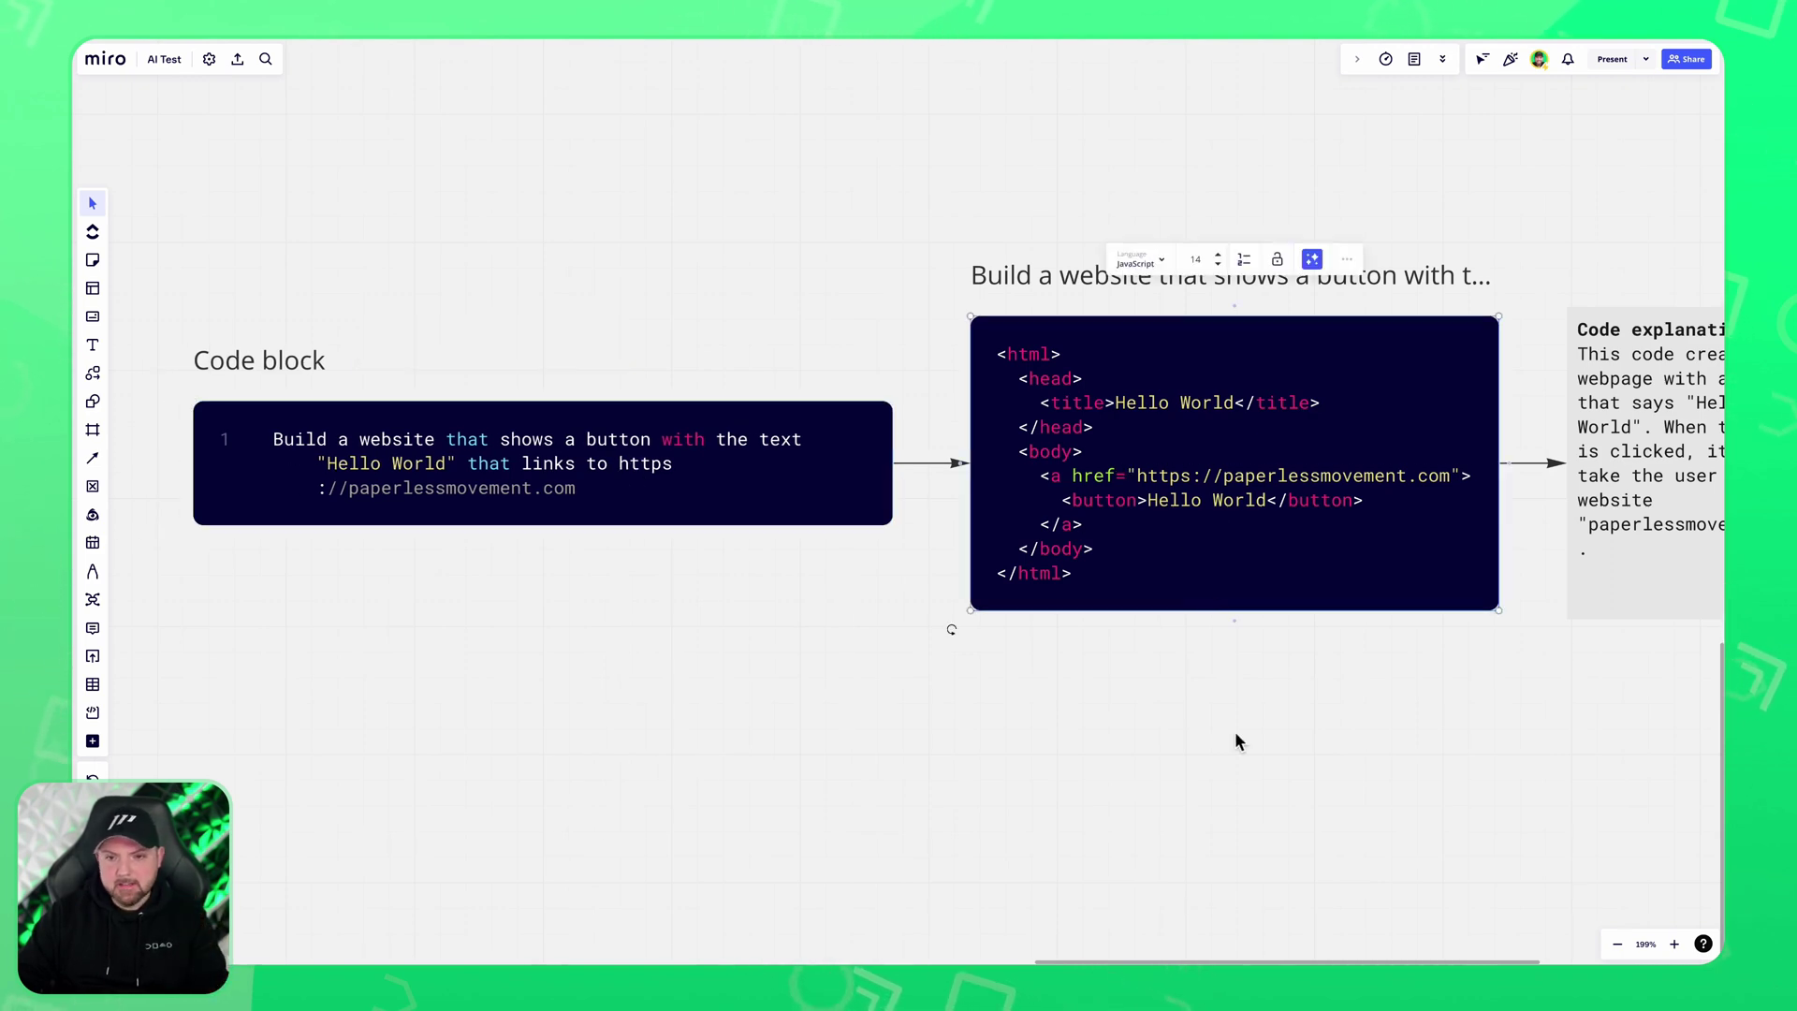
{"action": "left_click_drag", "start_coordinate": [1234, 732], "coordinate": [821, 730]}
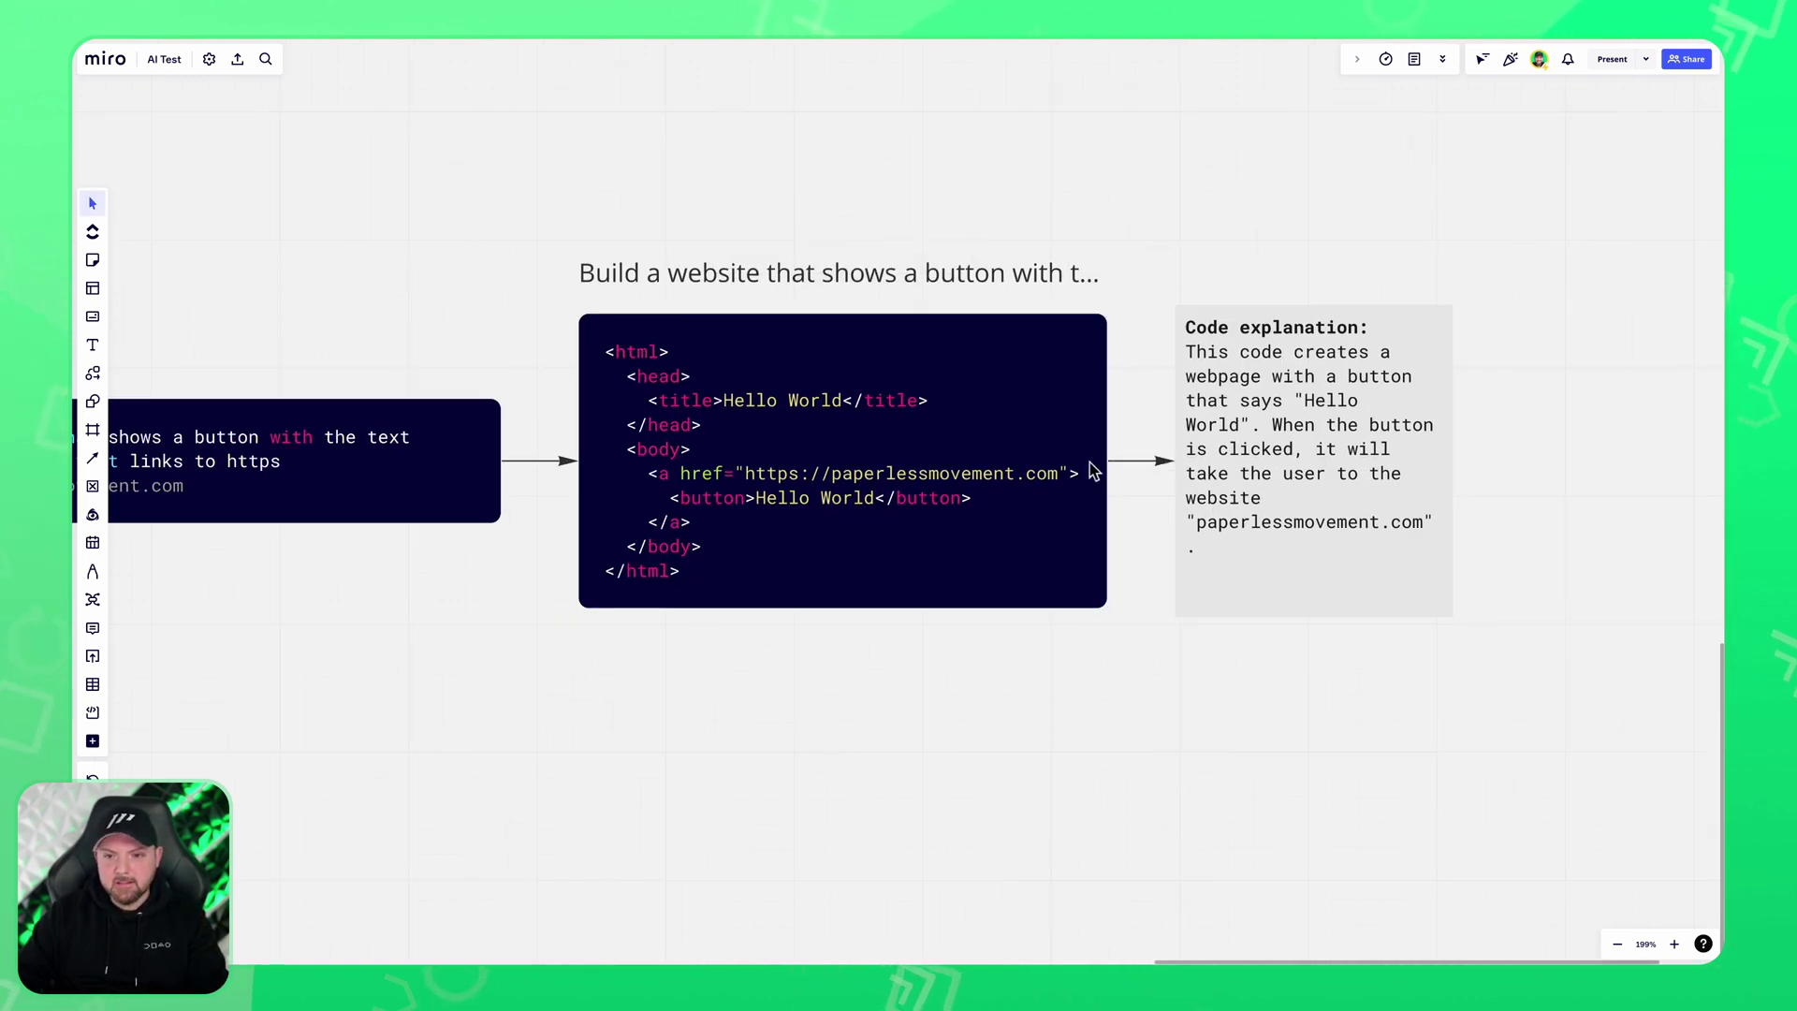
{"action": "left_click", "coordinate": [1147, 463]}
{"action": "left_click", "coordinate": [1237, 534]}
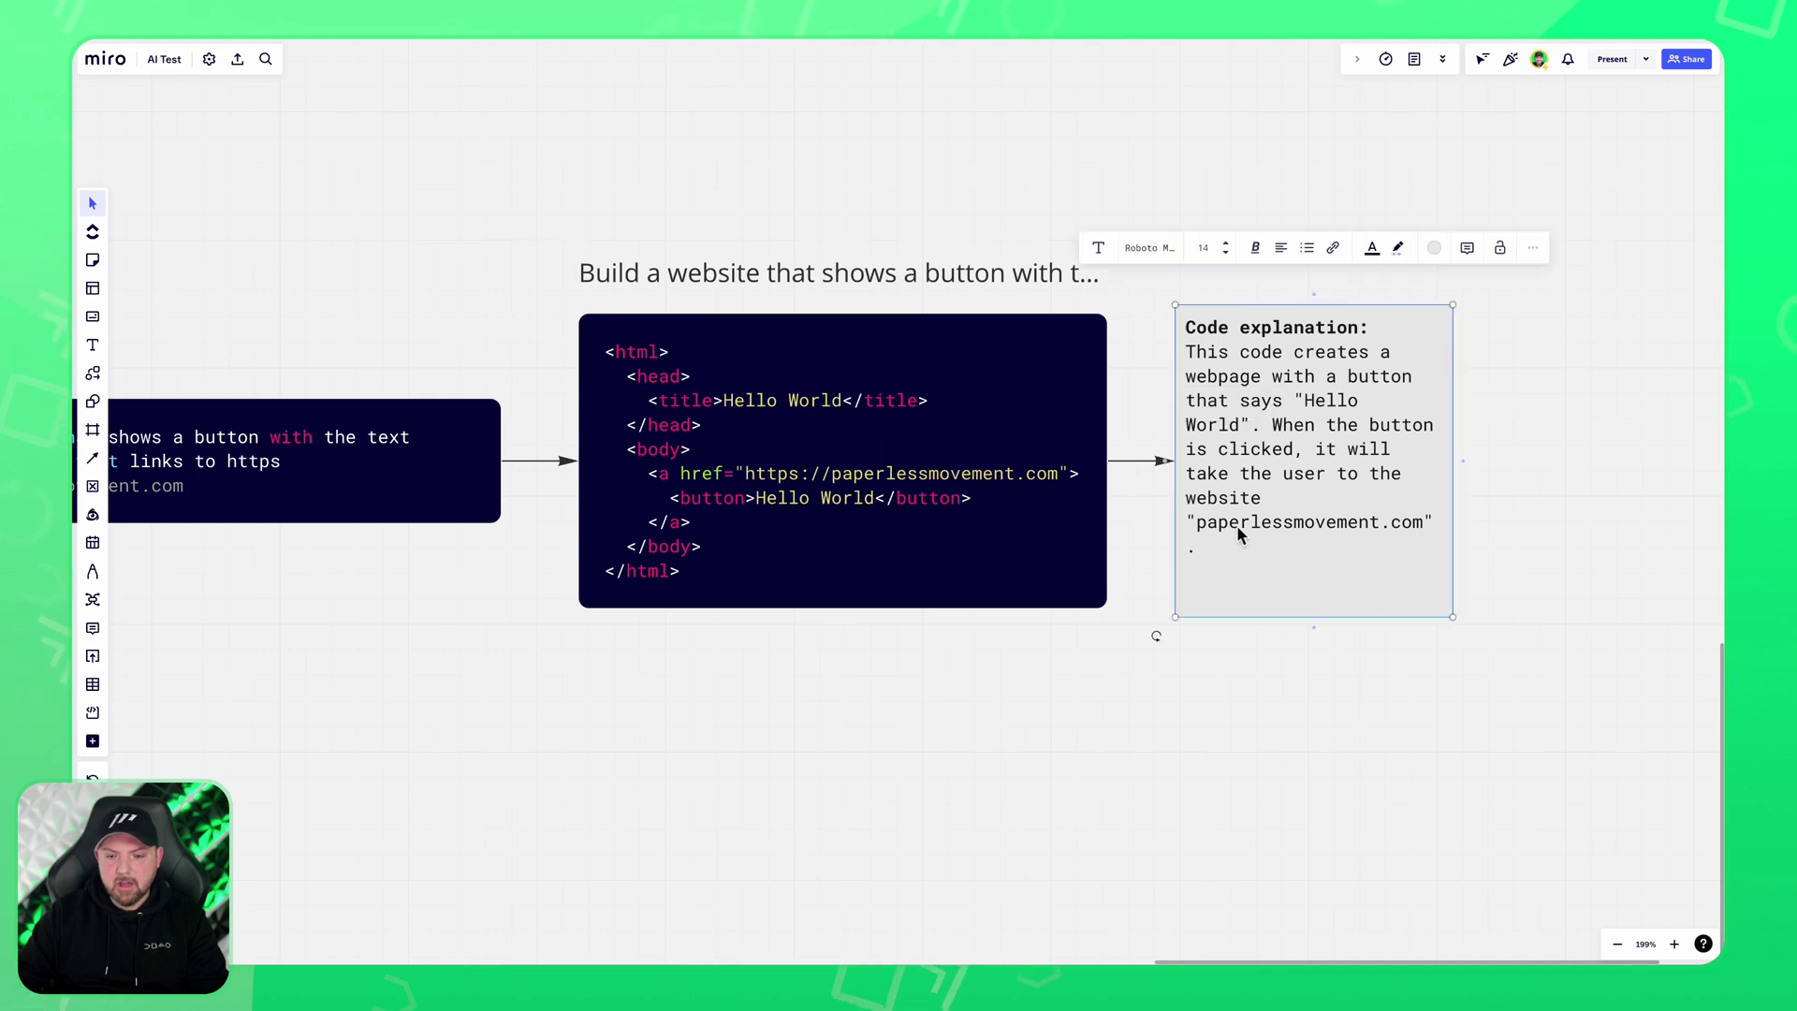
{"action": "left_click", "coordinate": [993, 821]}
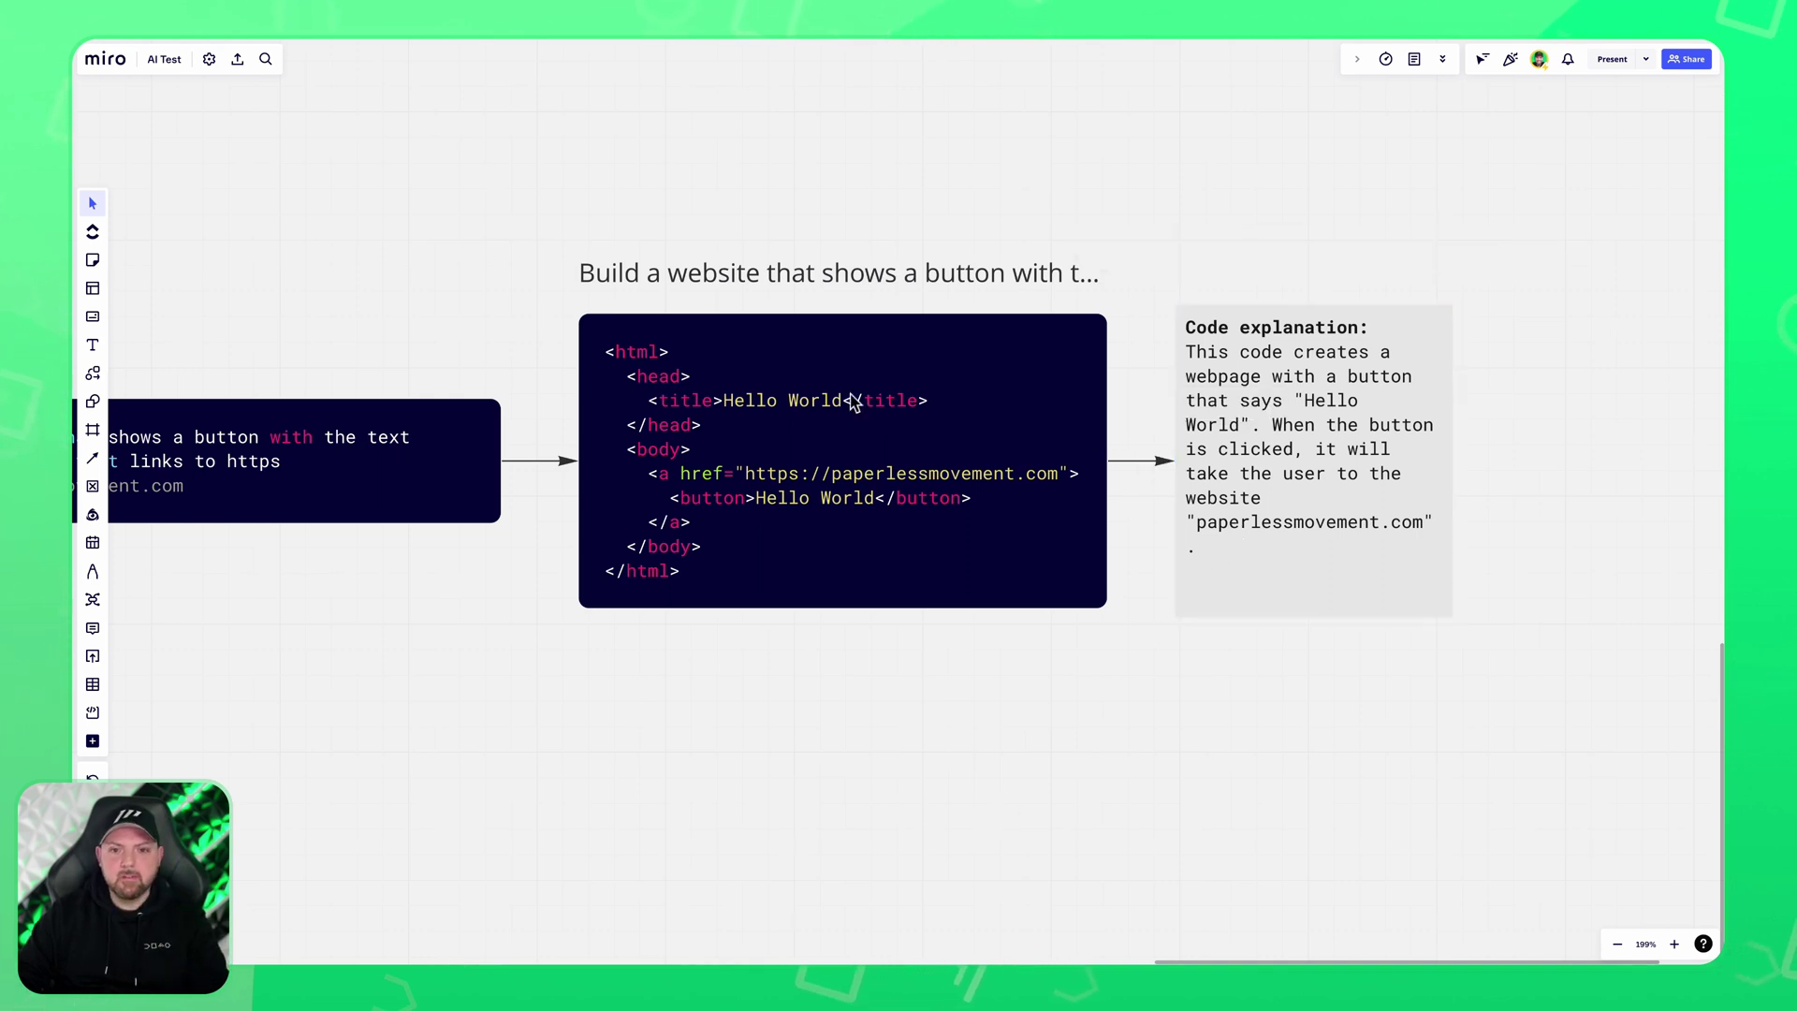
{"action": "left_click", "coordinate": [780, 282]}
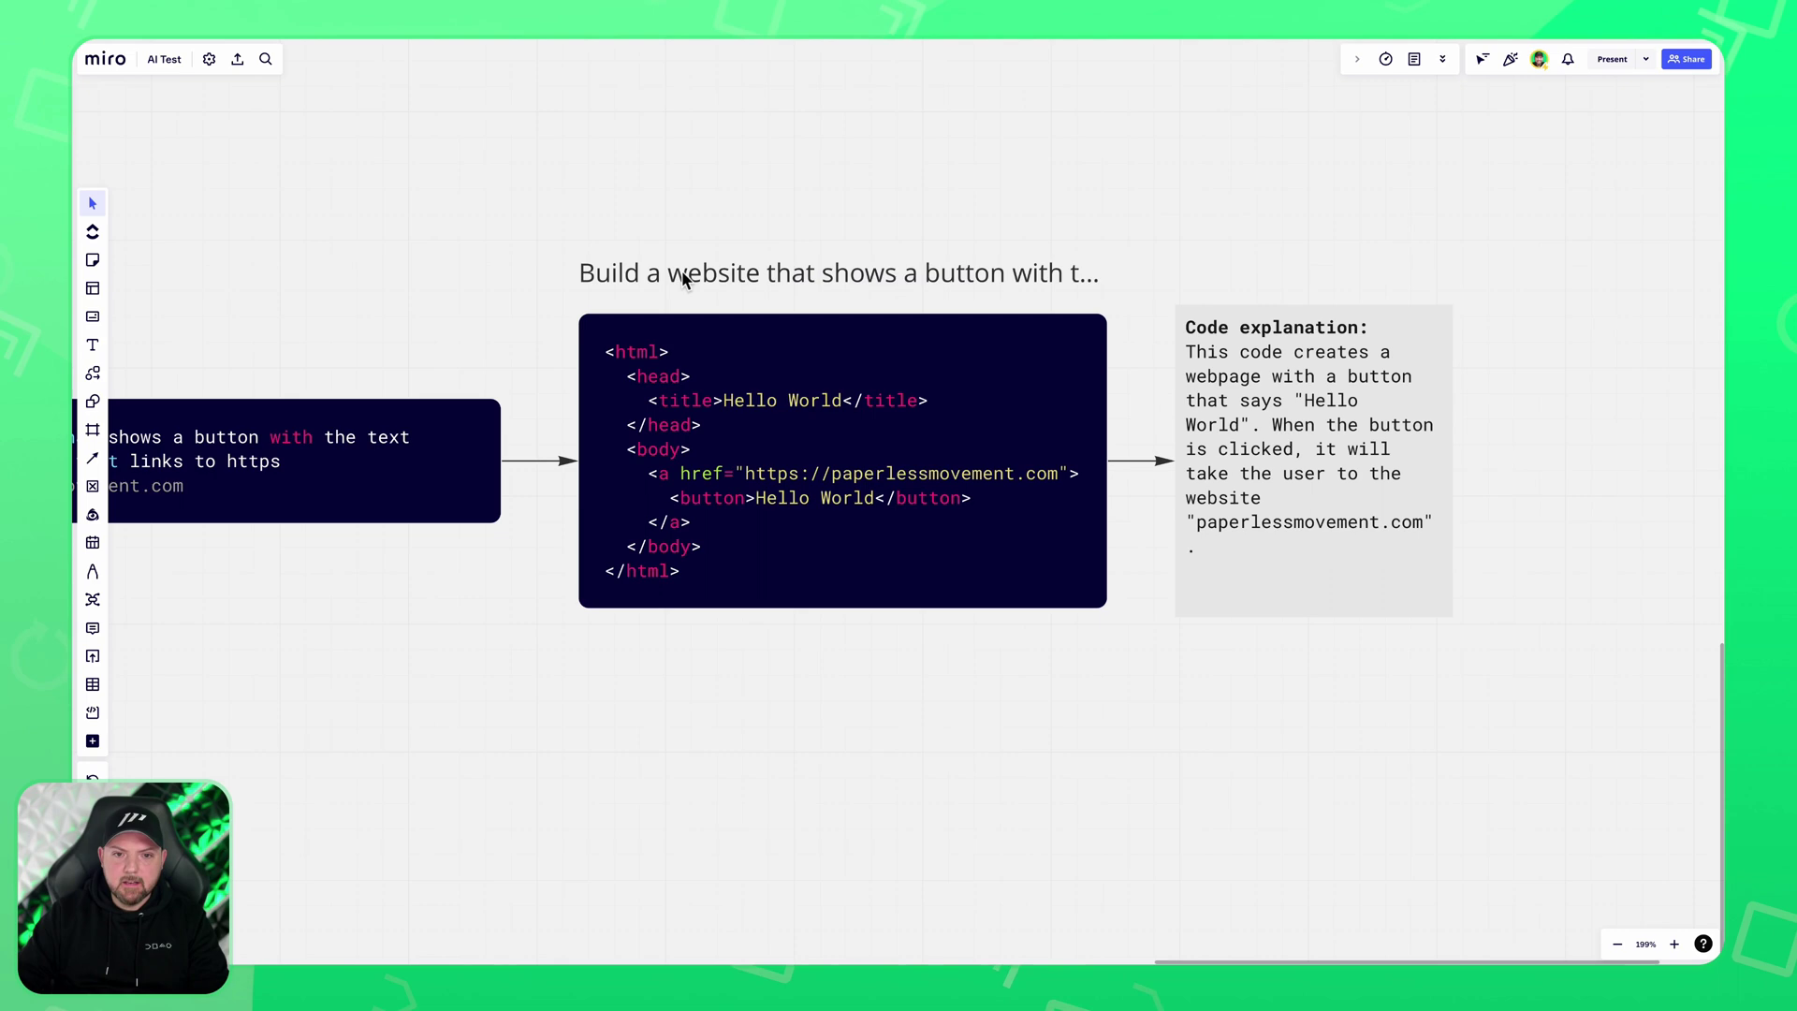
{"action": "scroll", "coordinate": [614, 280], "scroll_direction": "left", "scroll_amount": 5}
{"action": "left_click", "coordinate": [1346, 254]}
{"action": "left_click", "coordinate": [1595, 228]}
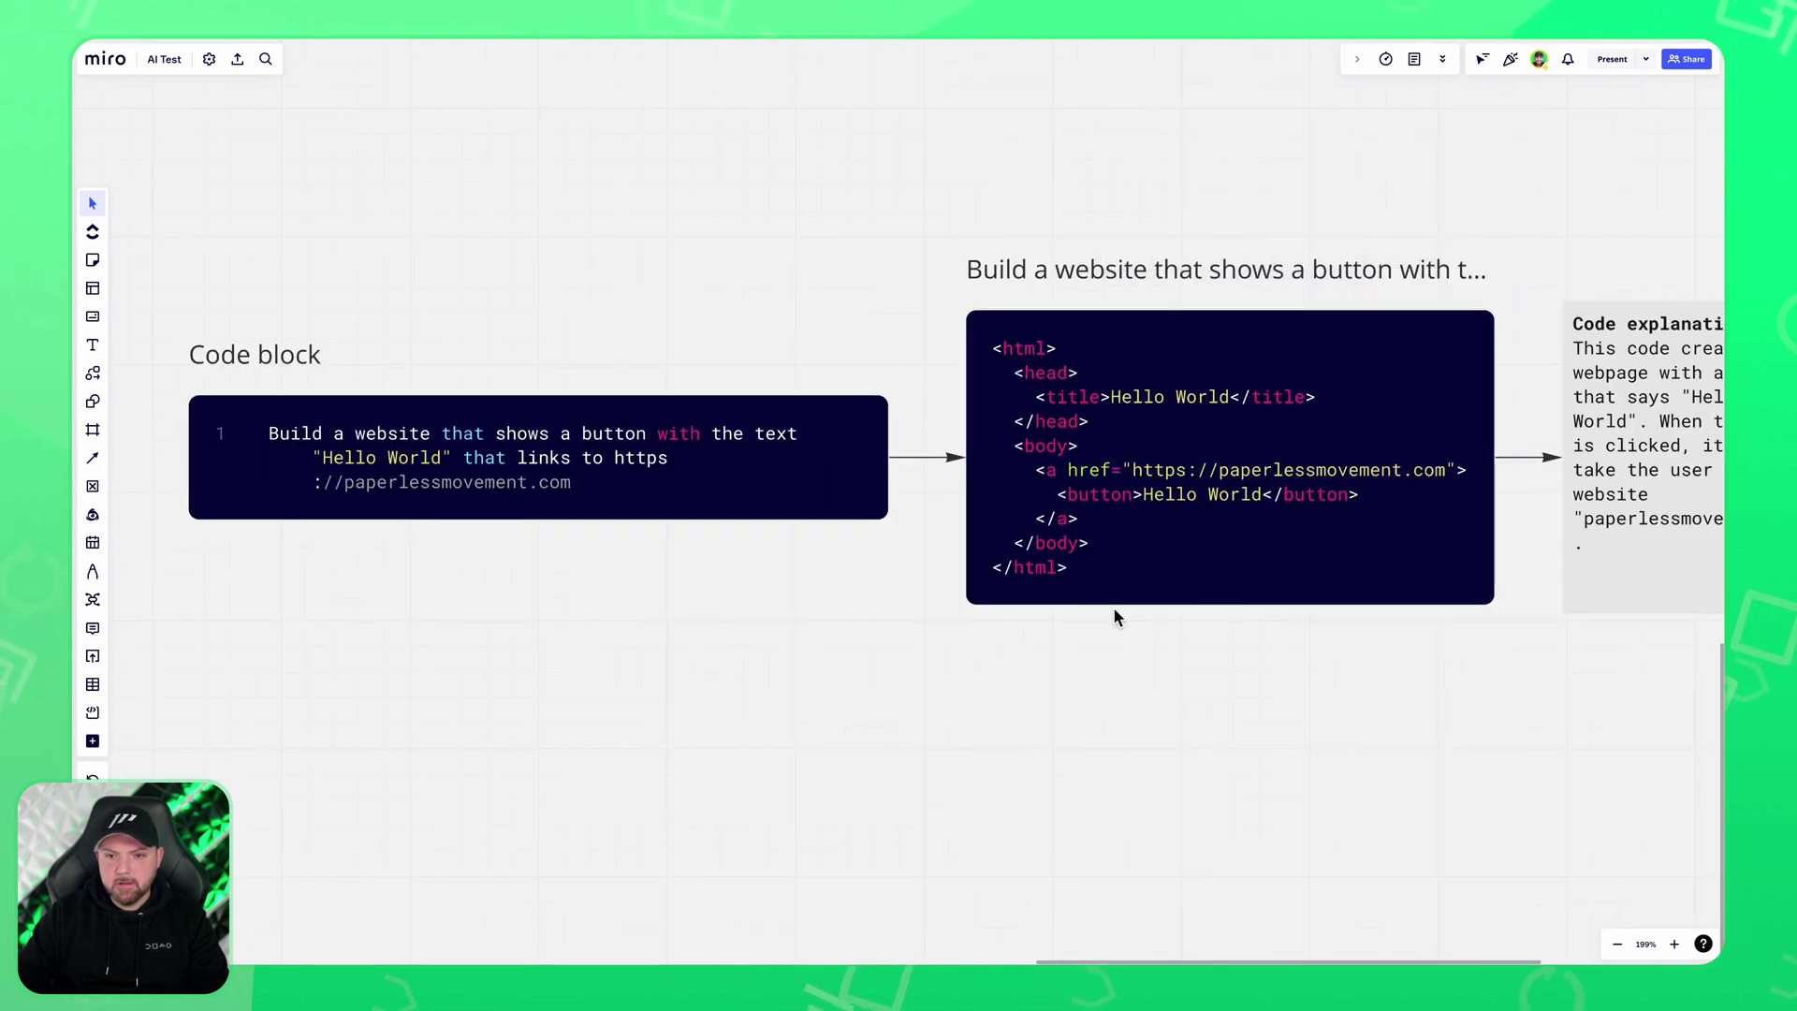
{"action": "key", "text": "super+k"}
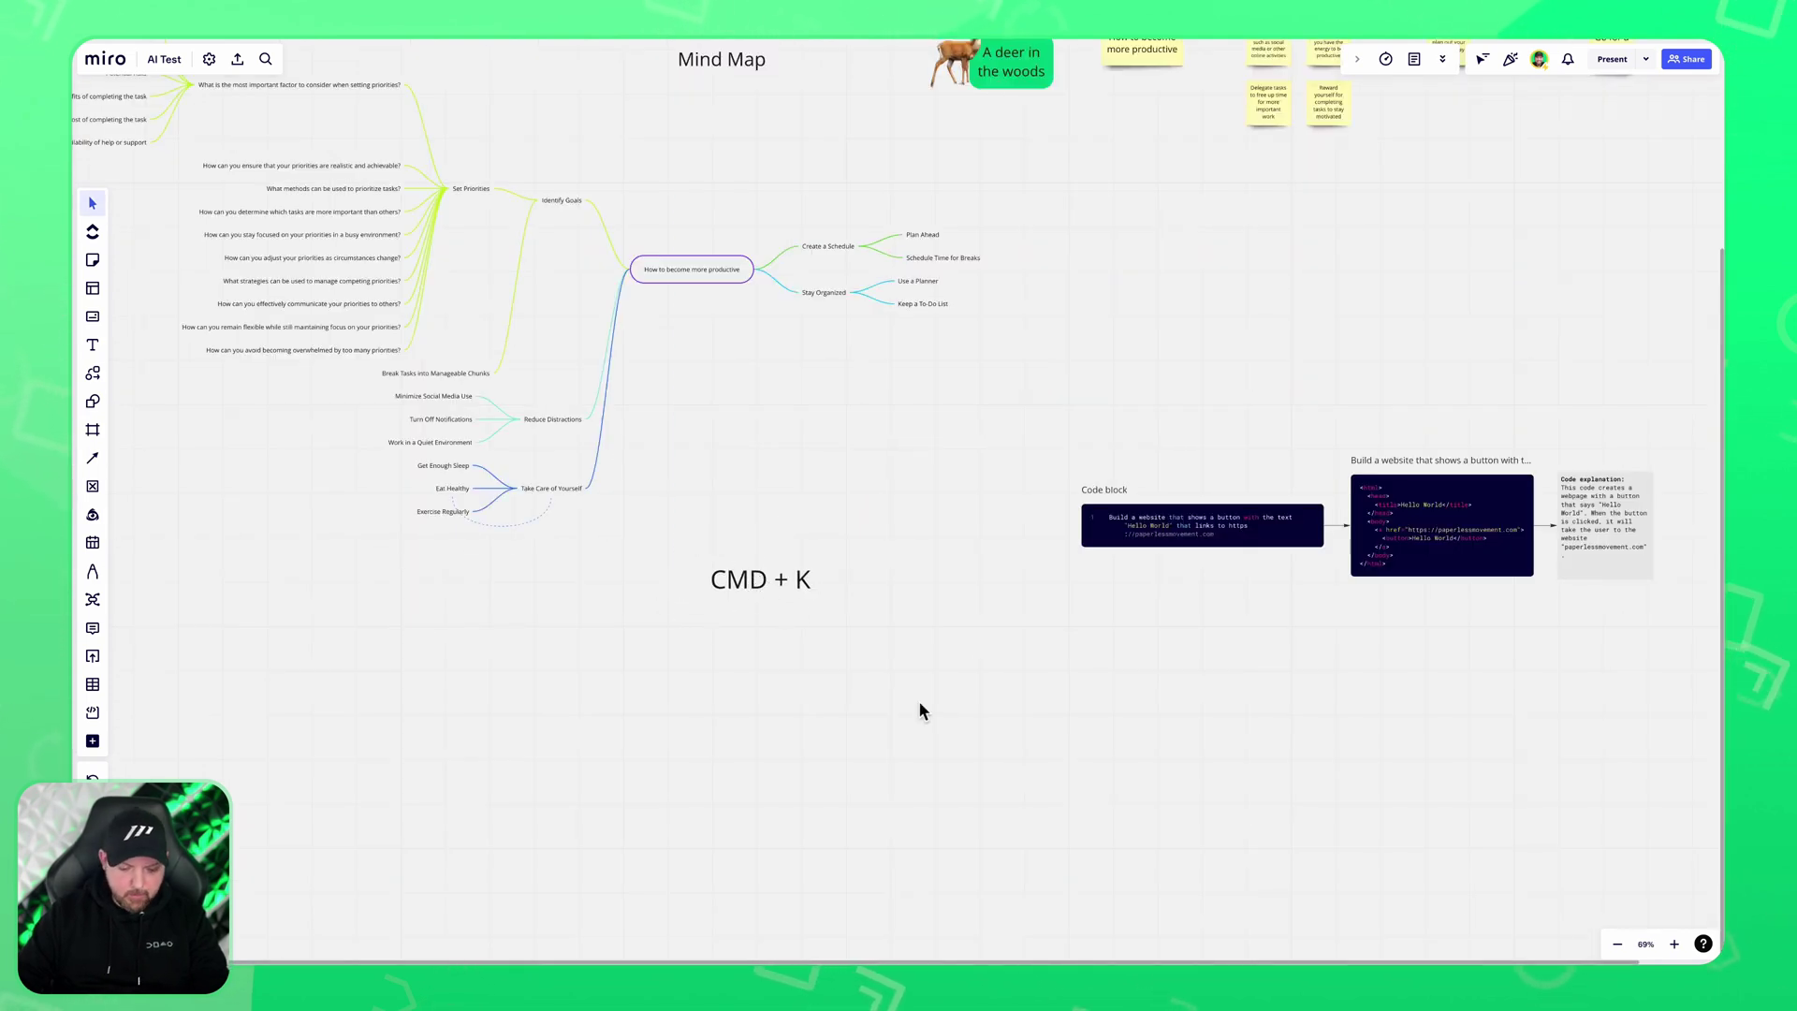
{"action": "key", "text": "super+k"}
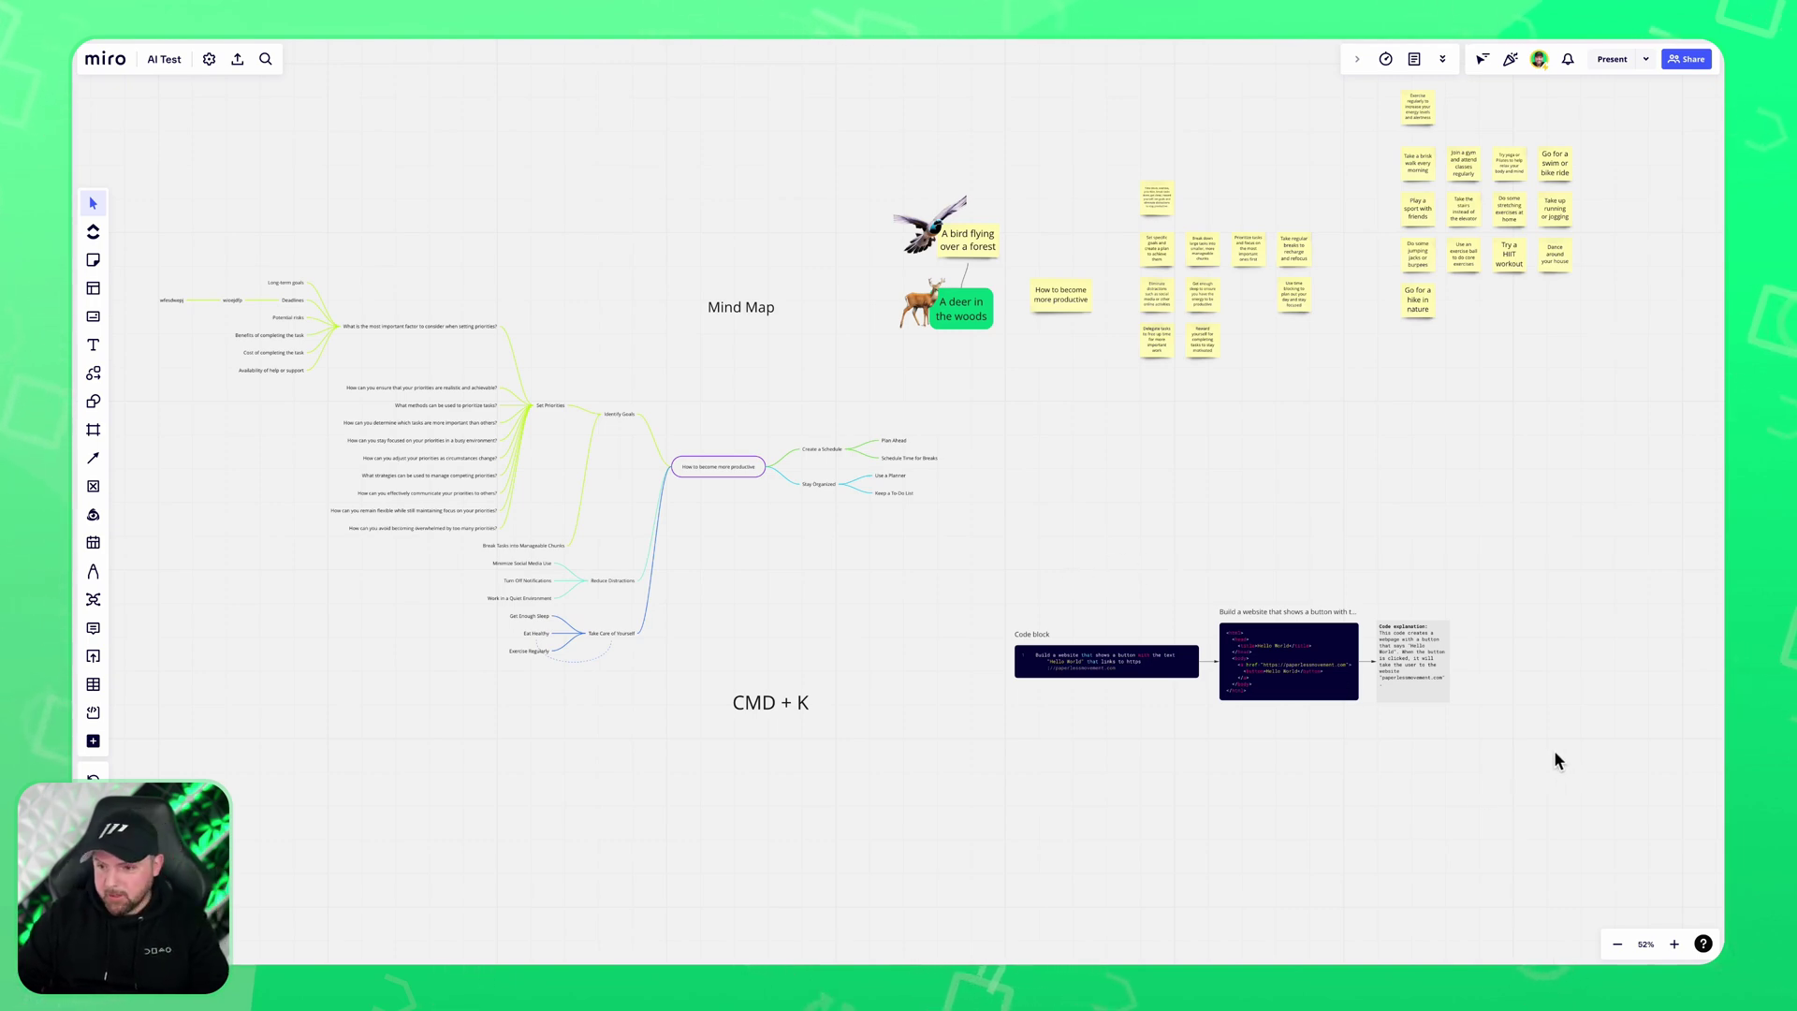
Select the exercise note with its generated sticky notes and move the group down and left, closer to the productivity notes.
{"action": "left_click_drag", "start_coordinate": [1507, 421], "coordinate": [766, 668]}
{"action": "left_click", "coordinate": [786, 369]}
{"action": "left_click", "coordinate": [927, 453]}
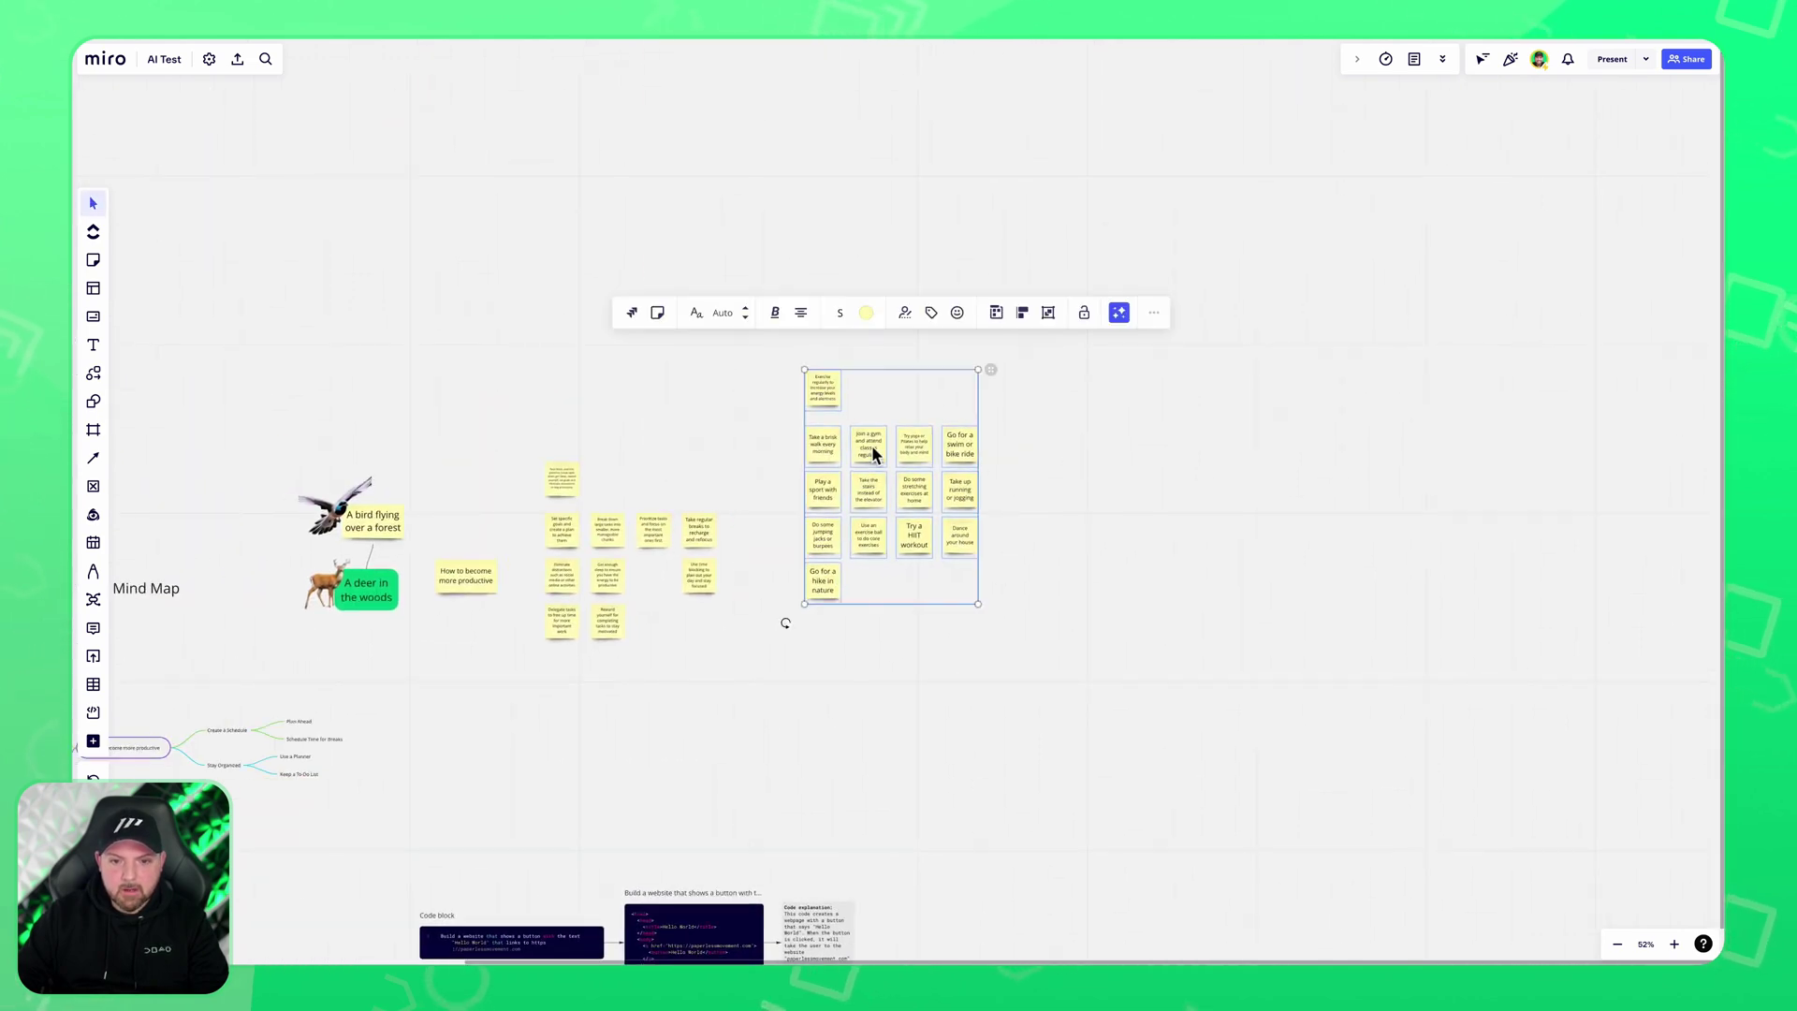
{"action": "left_click_drag", "start_coordinate": [872, 446], "coordinate": [840, 535]}
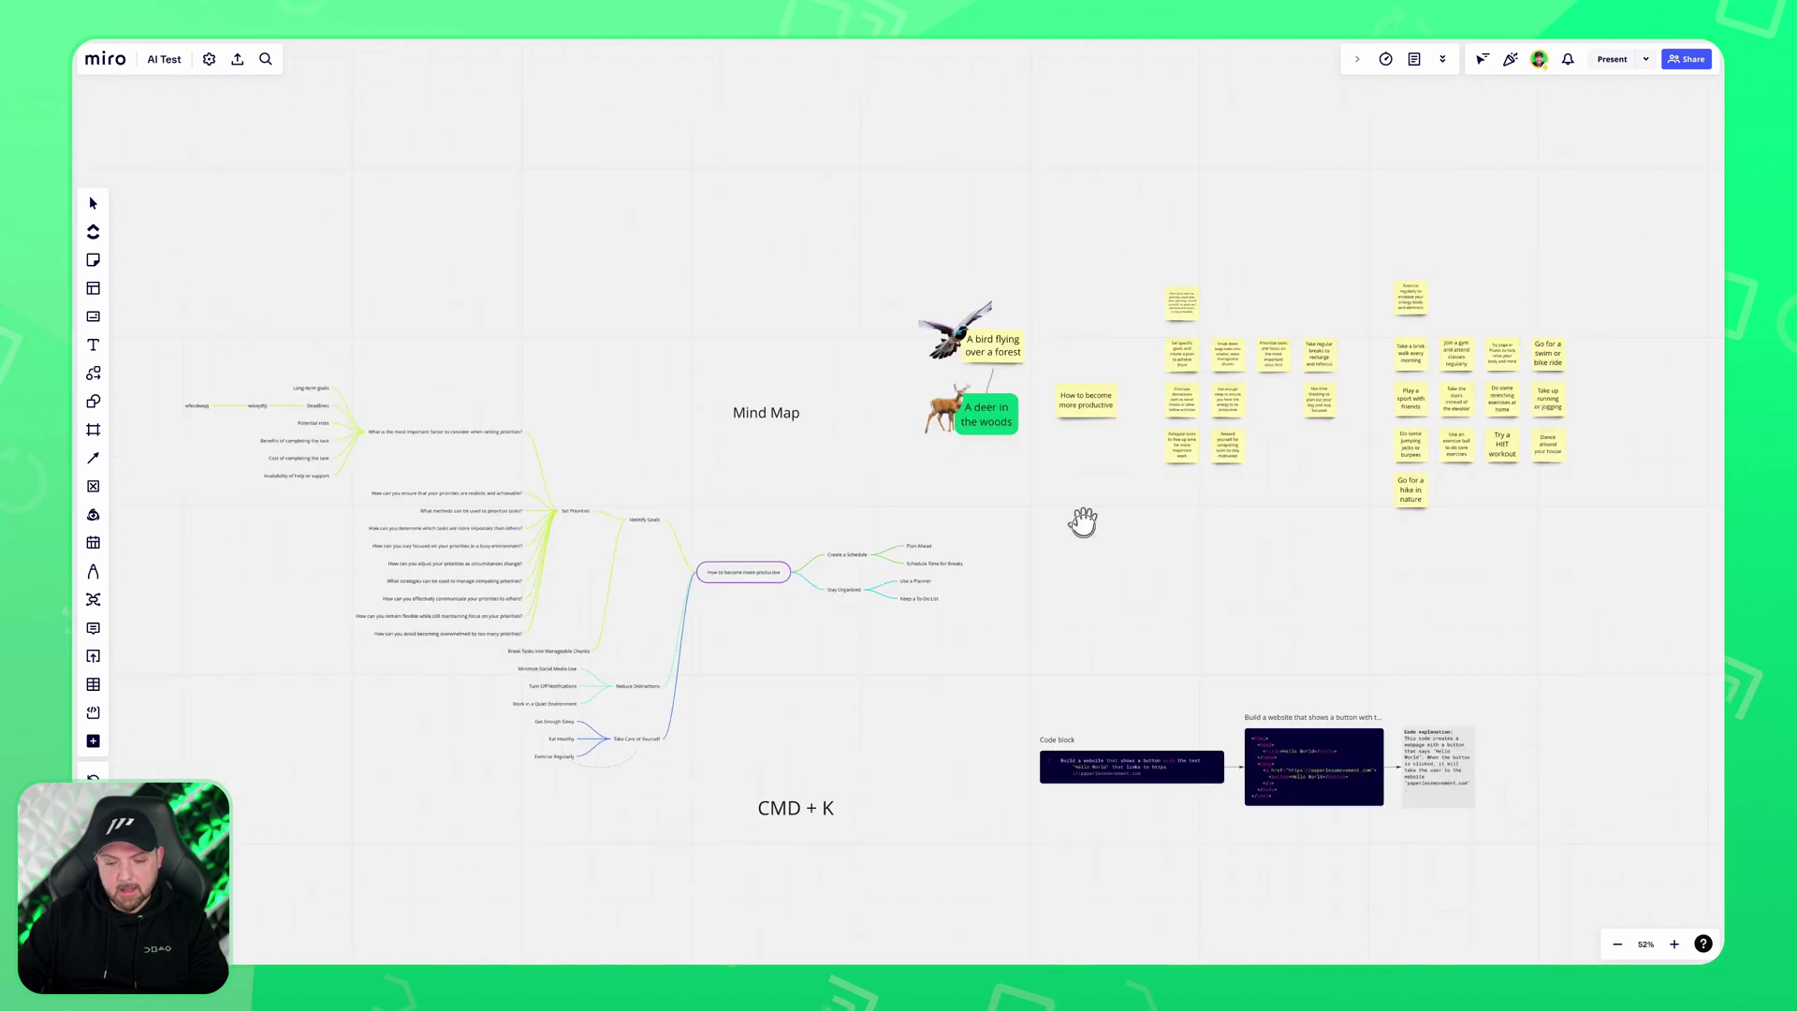
{"action": "left_click_drag", "start_coordinate": [1083, 522], "coordinate": [1012, 407]}
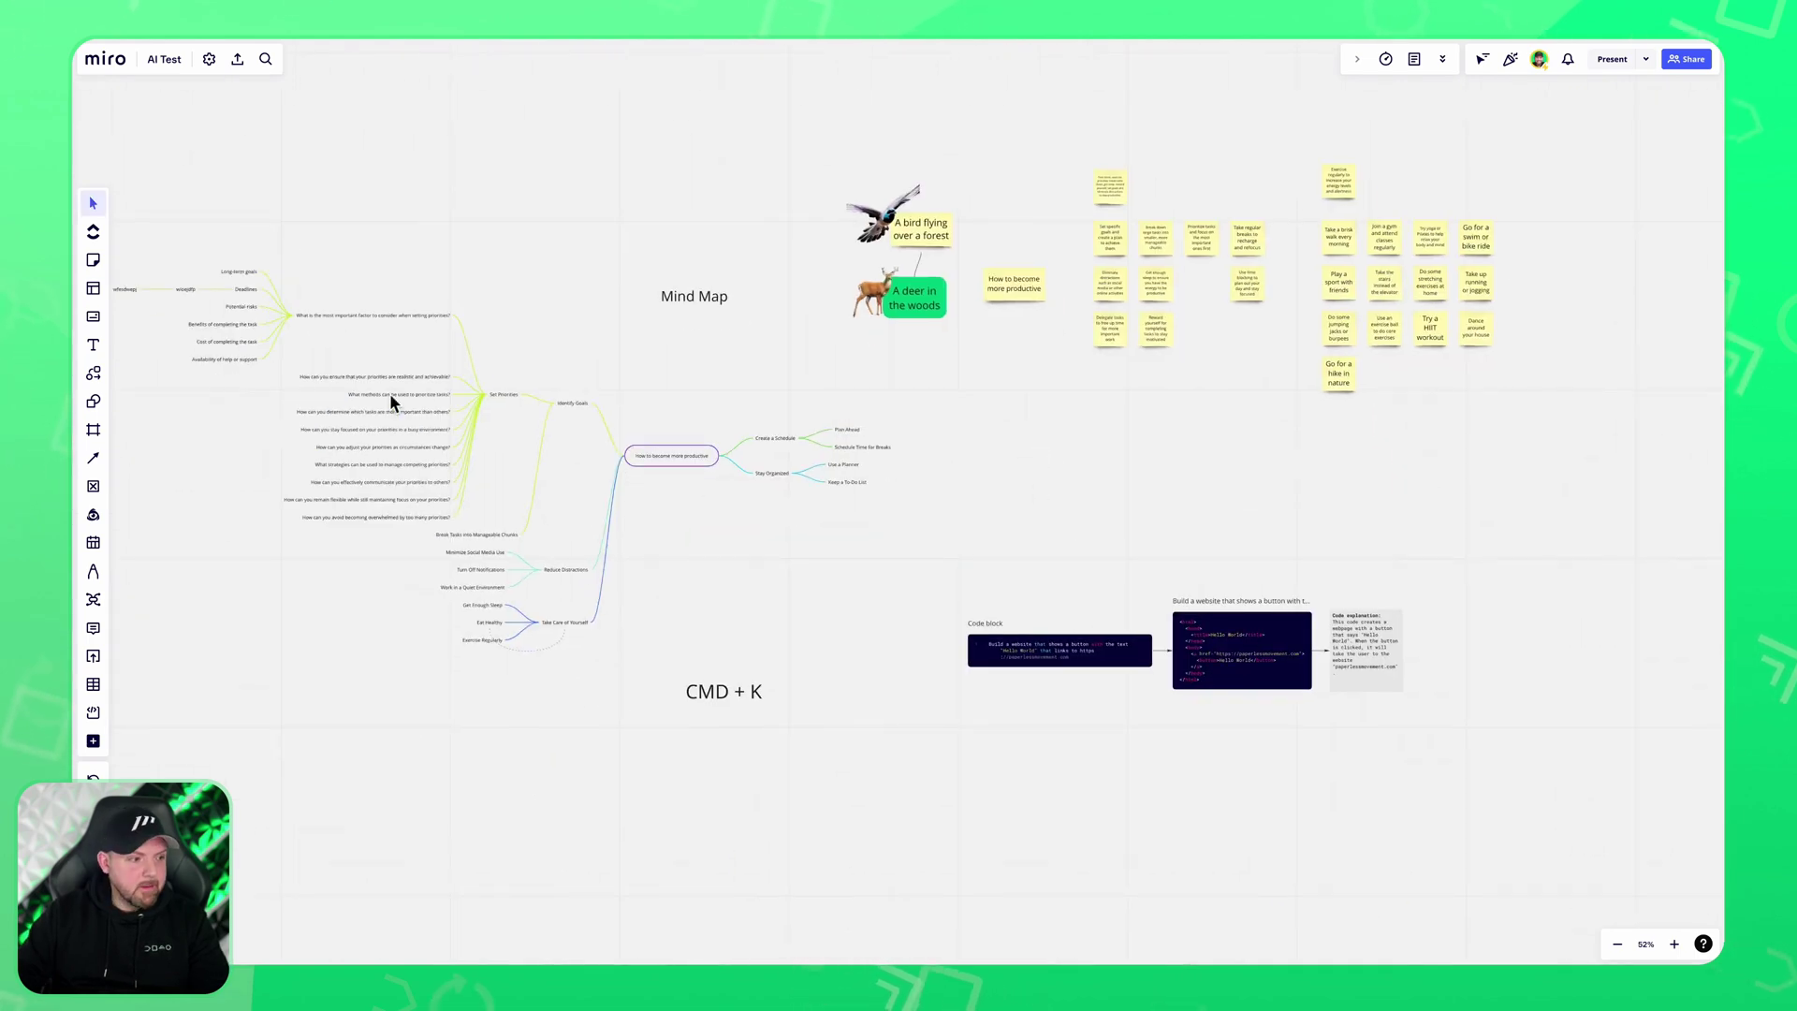